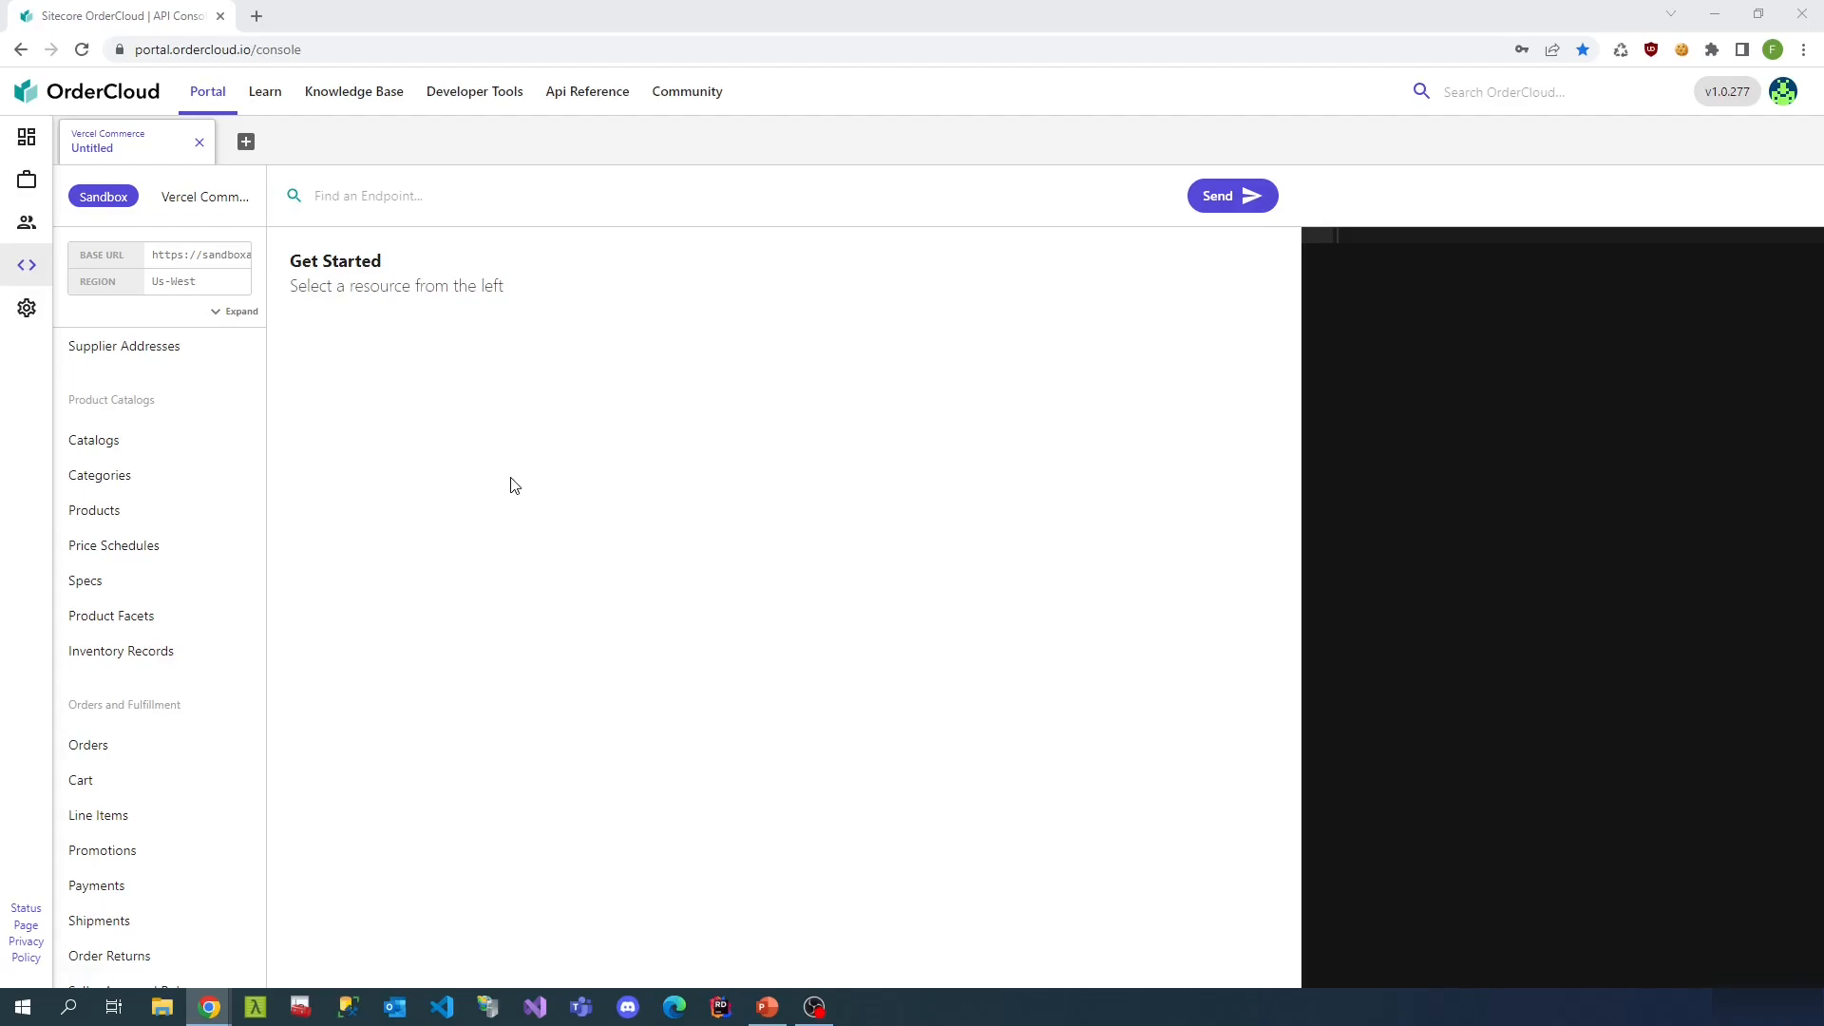
- Connect the API Console to the Vercel Commerce marketplace as an admin and load GET /buyers
click(148, 200)
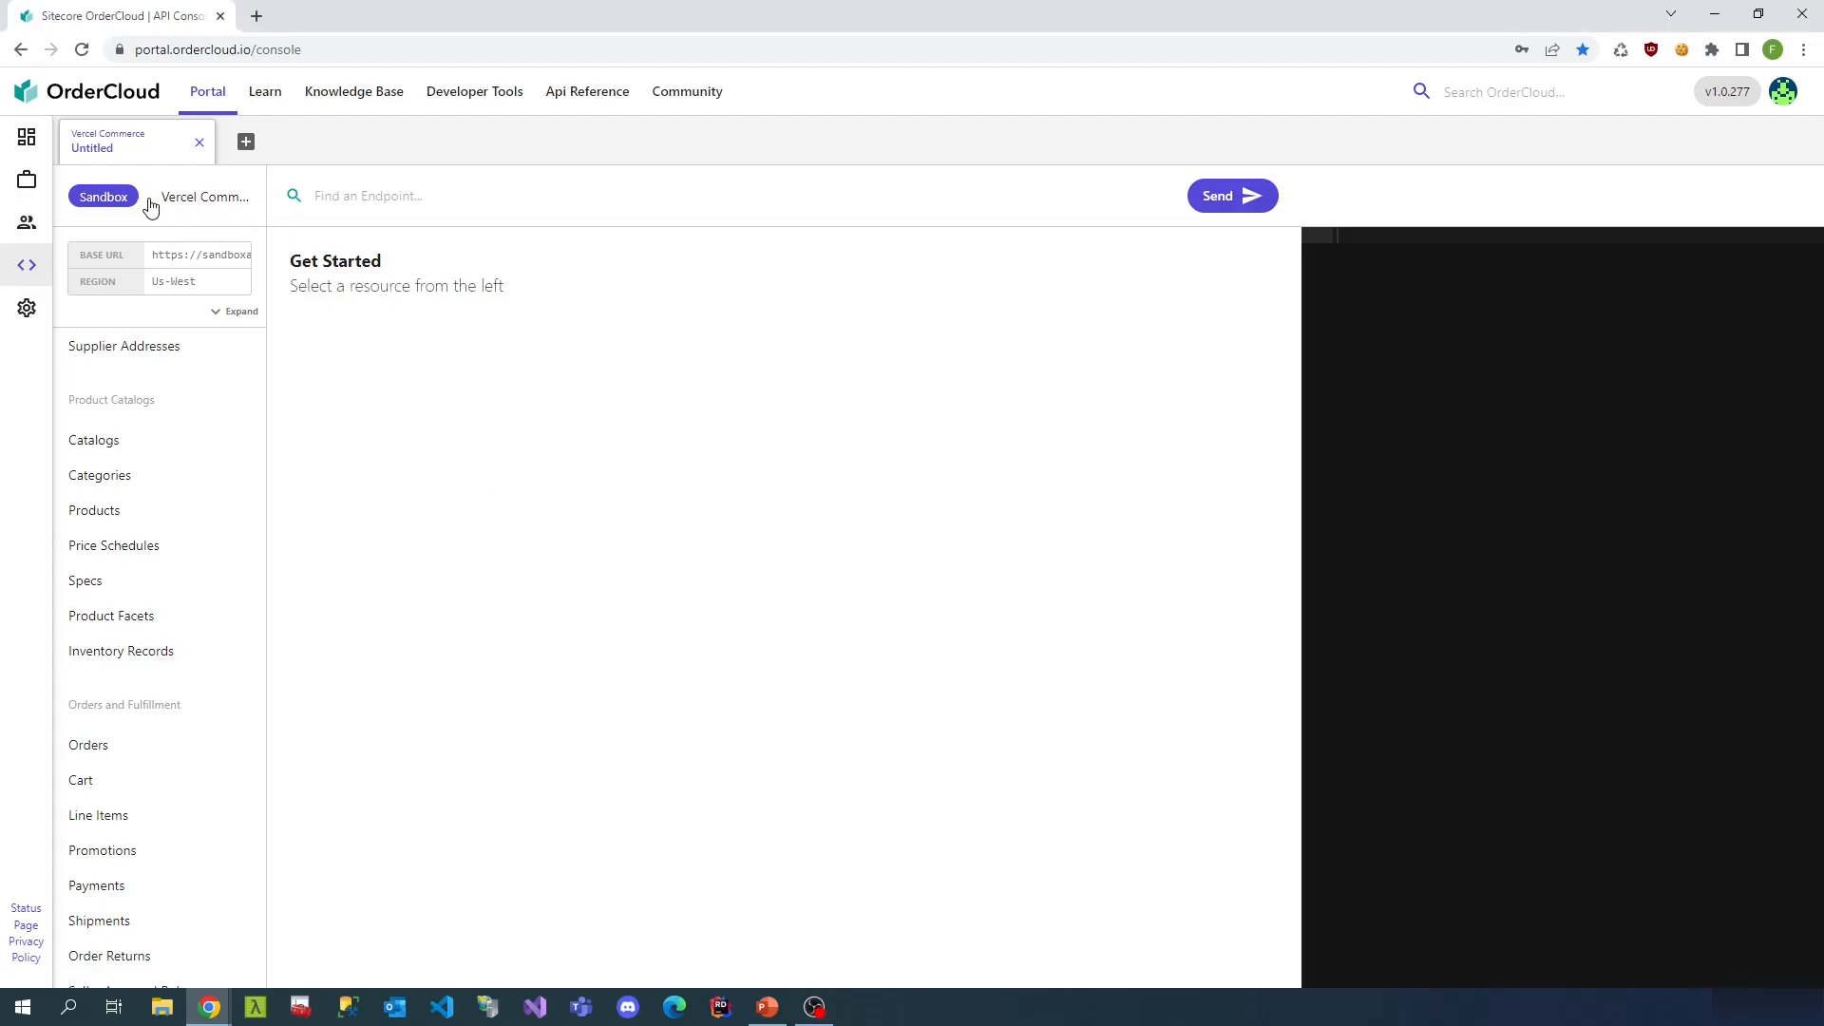
click(150, 201)
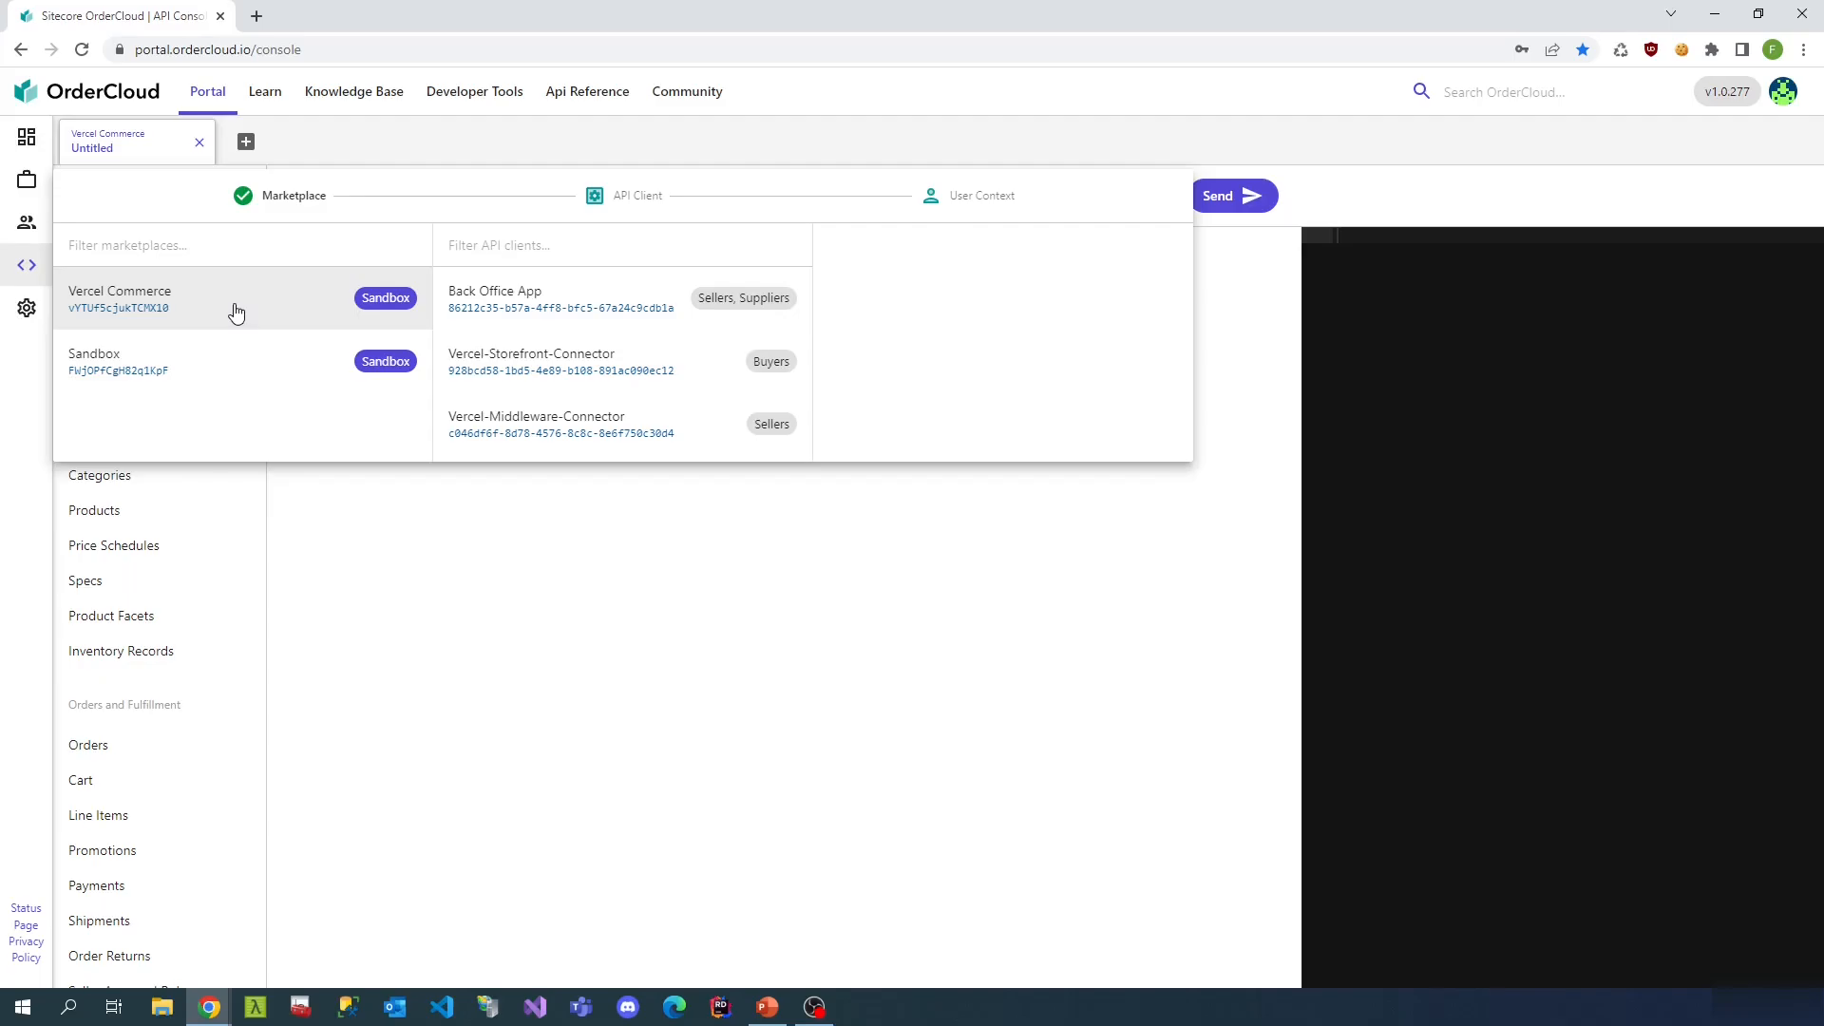
click(411, 582)
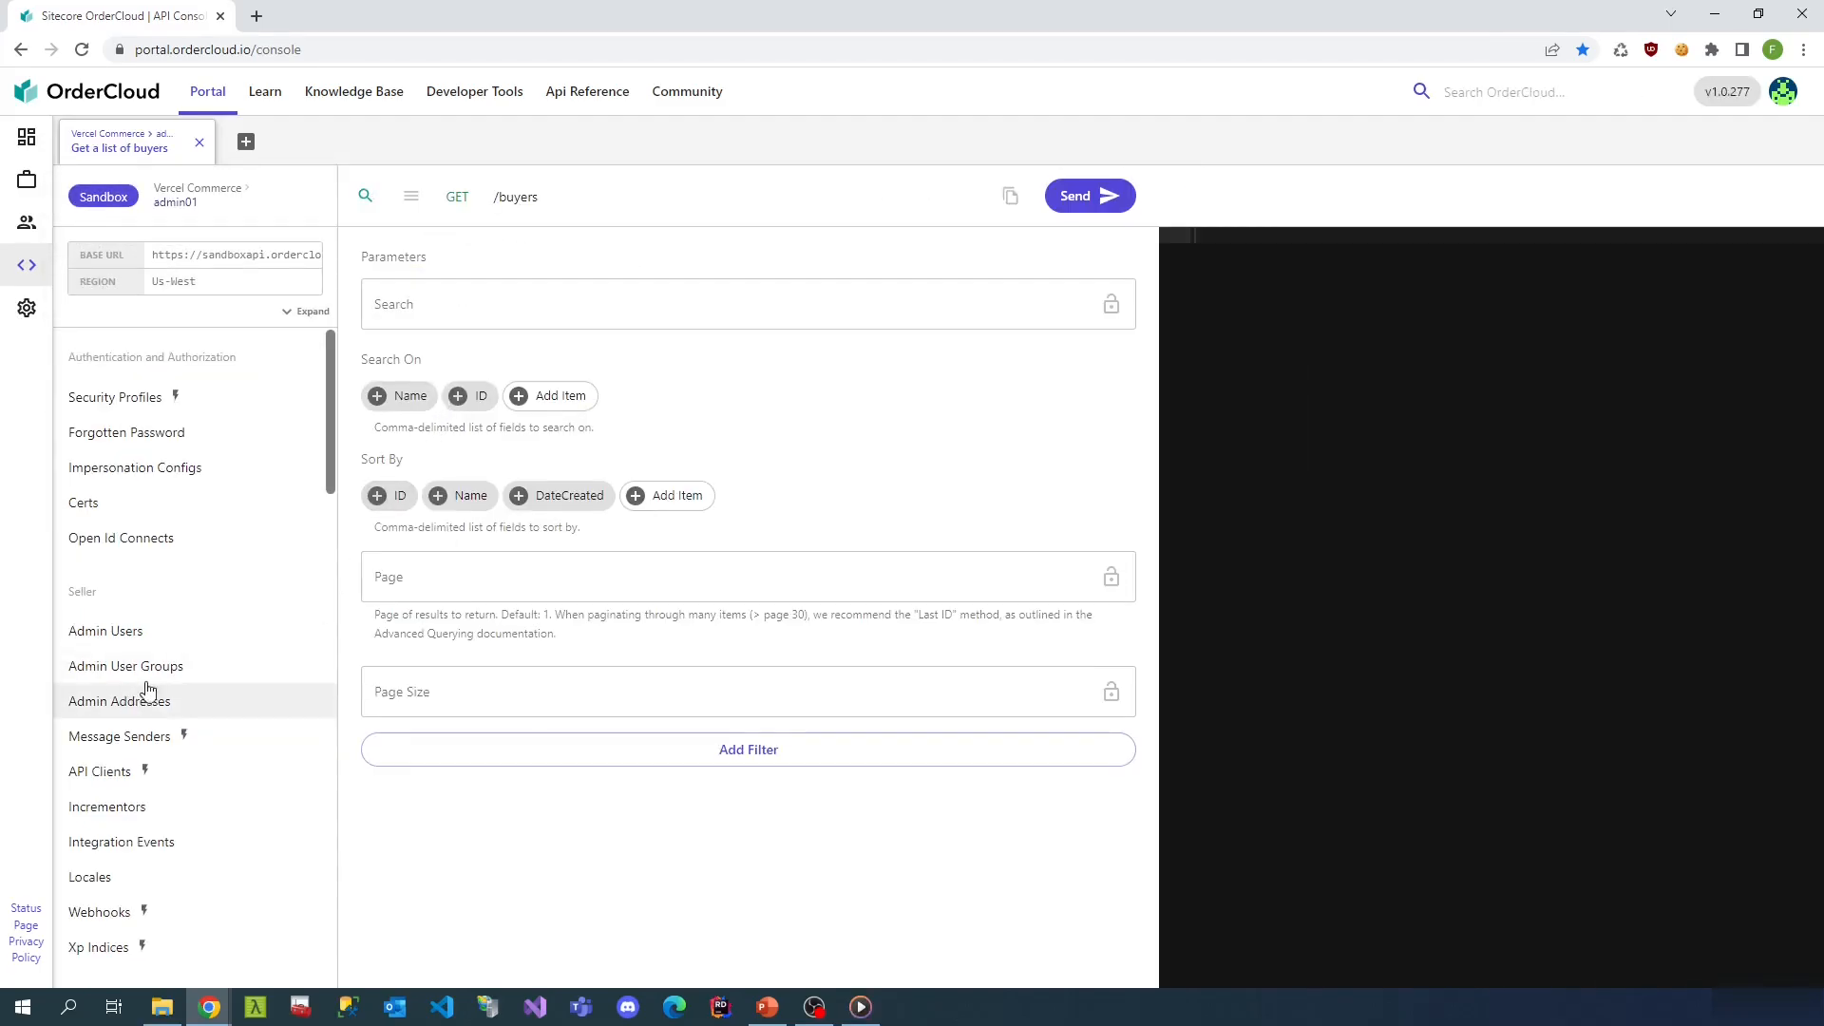
scroll(191, 701, down, 3)
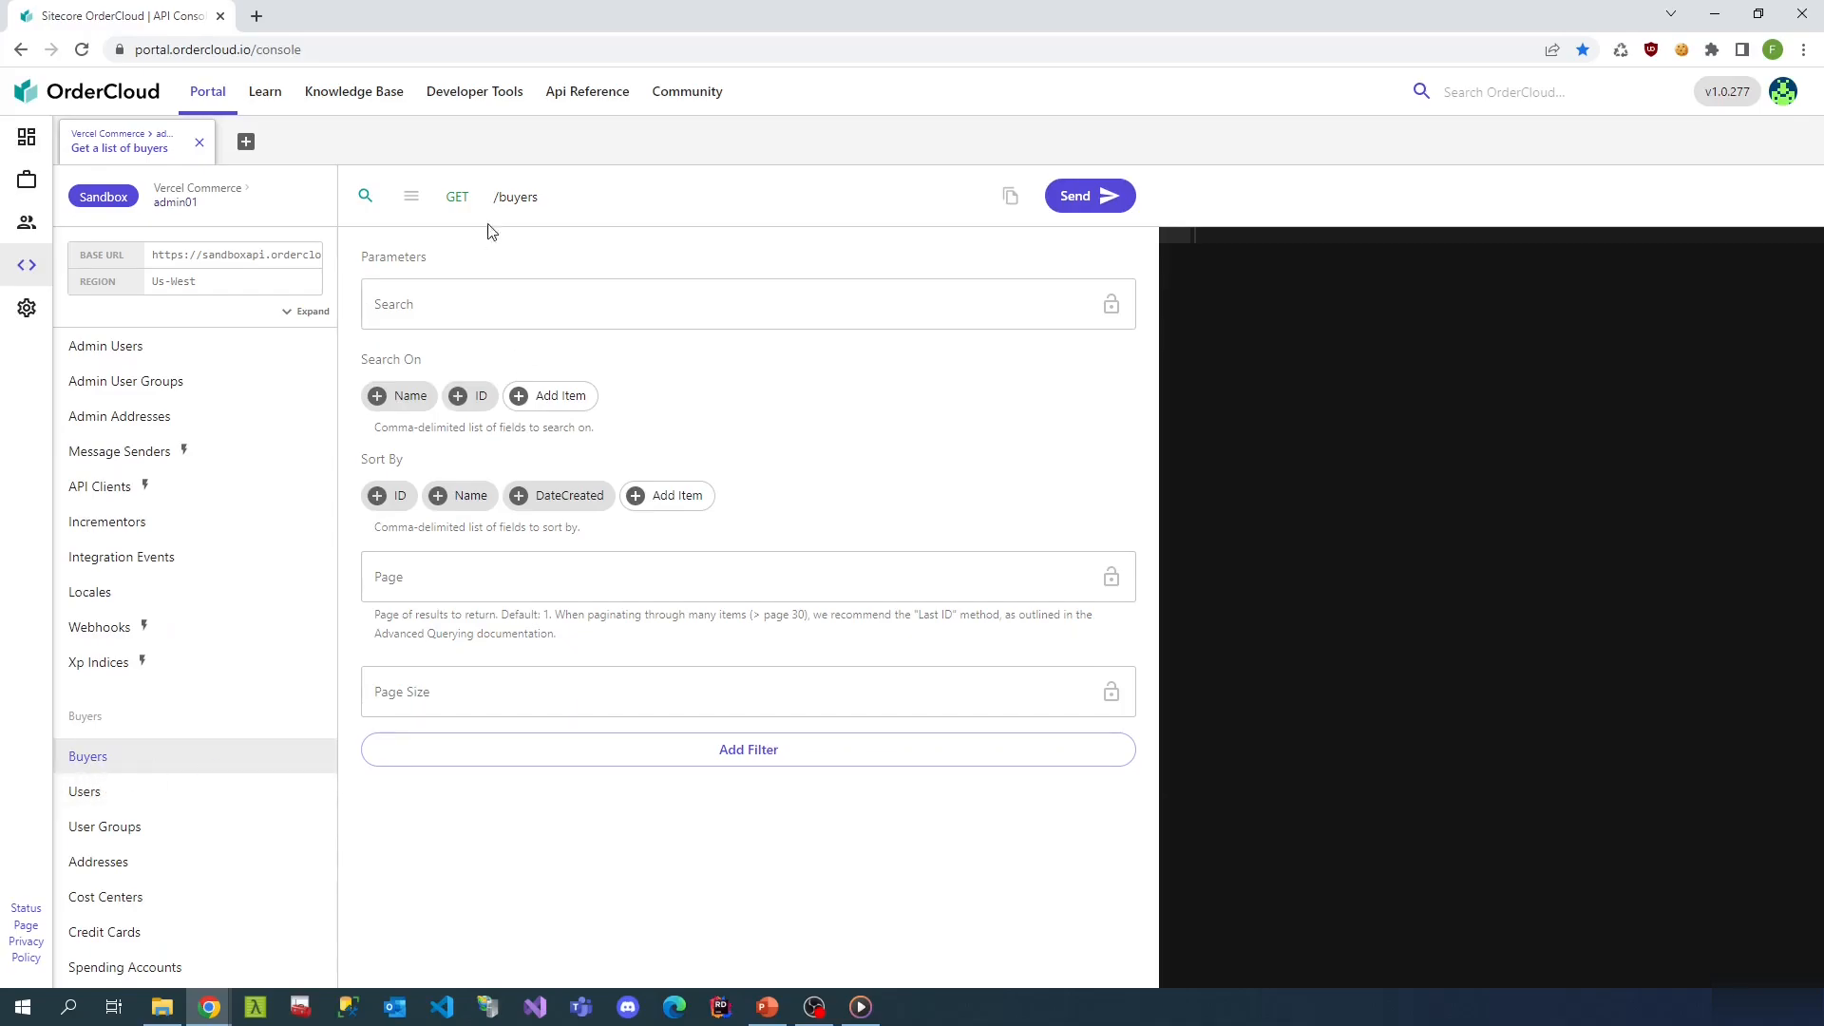
- Load the POST /buyers 'Create a new buyer' request form
click(413, 205)
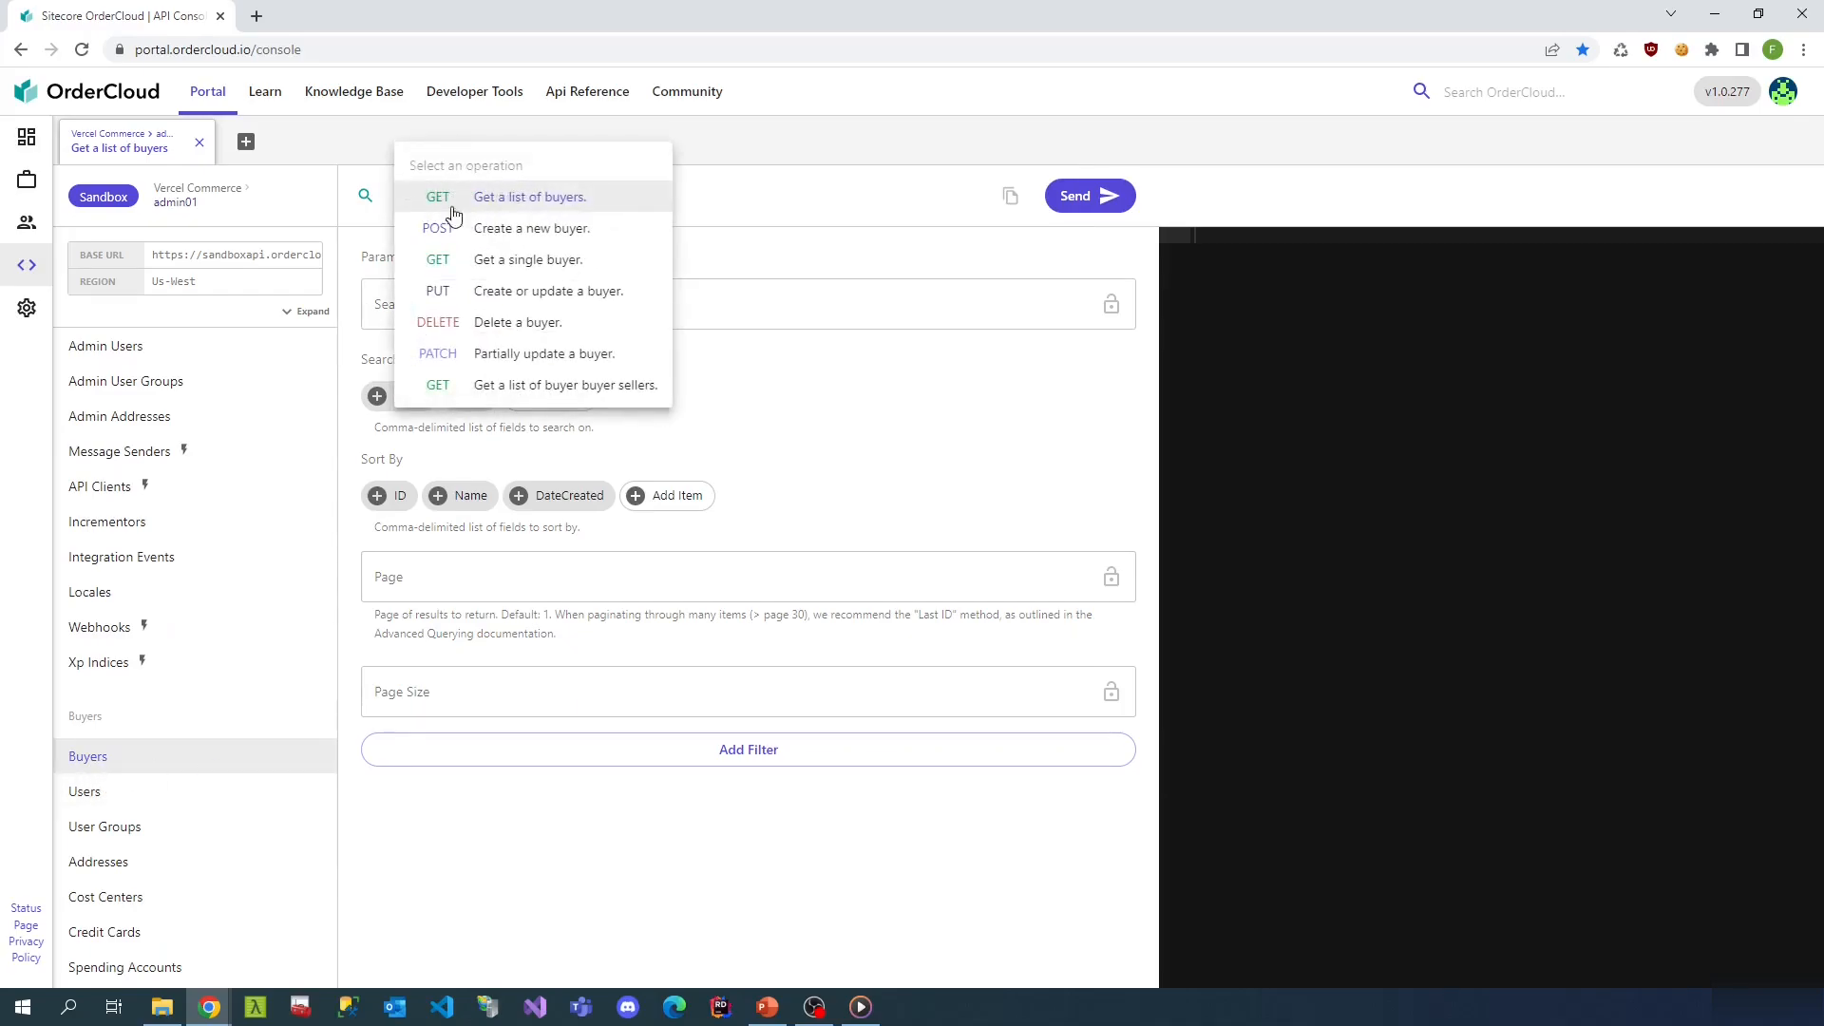
click(549, 230)
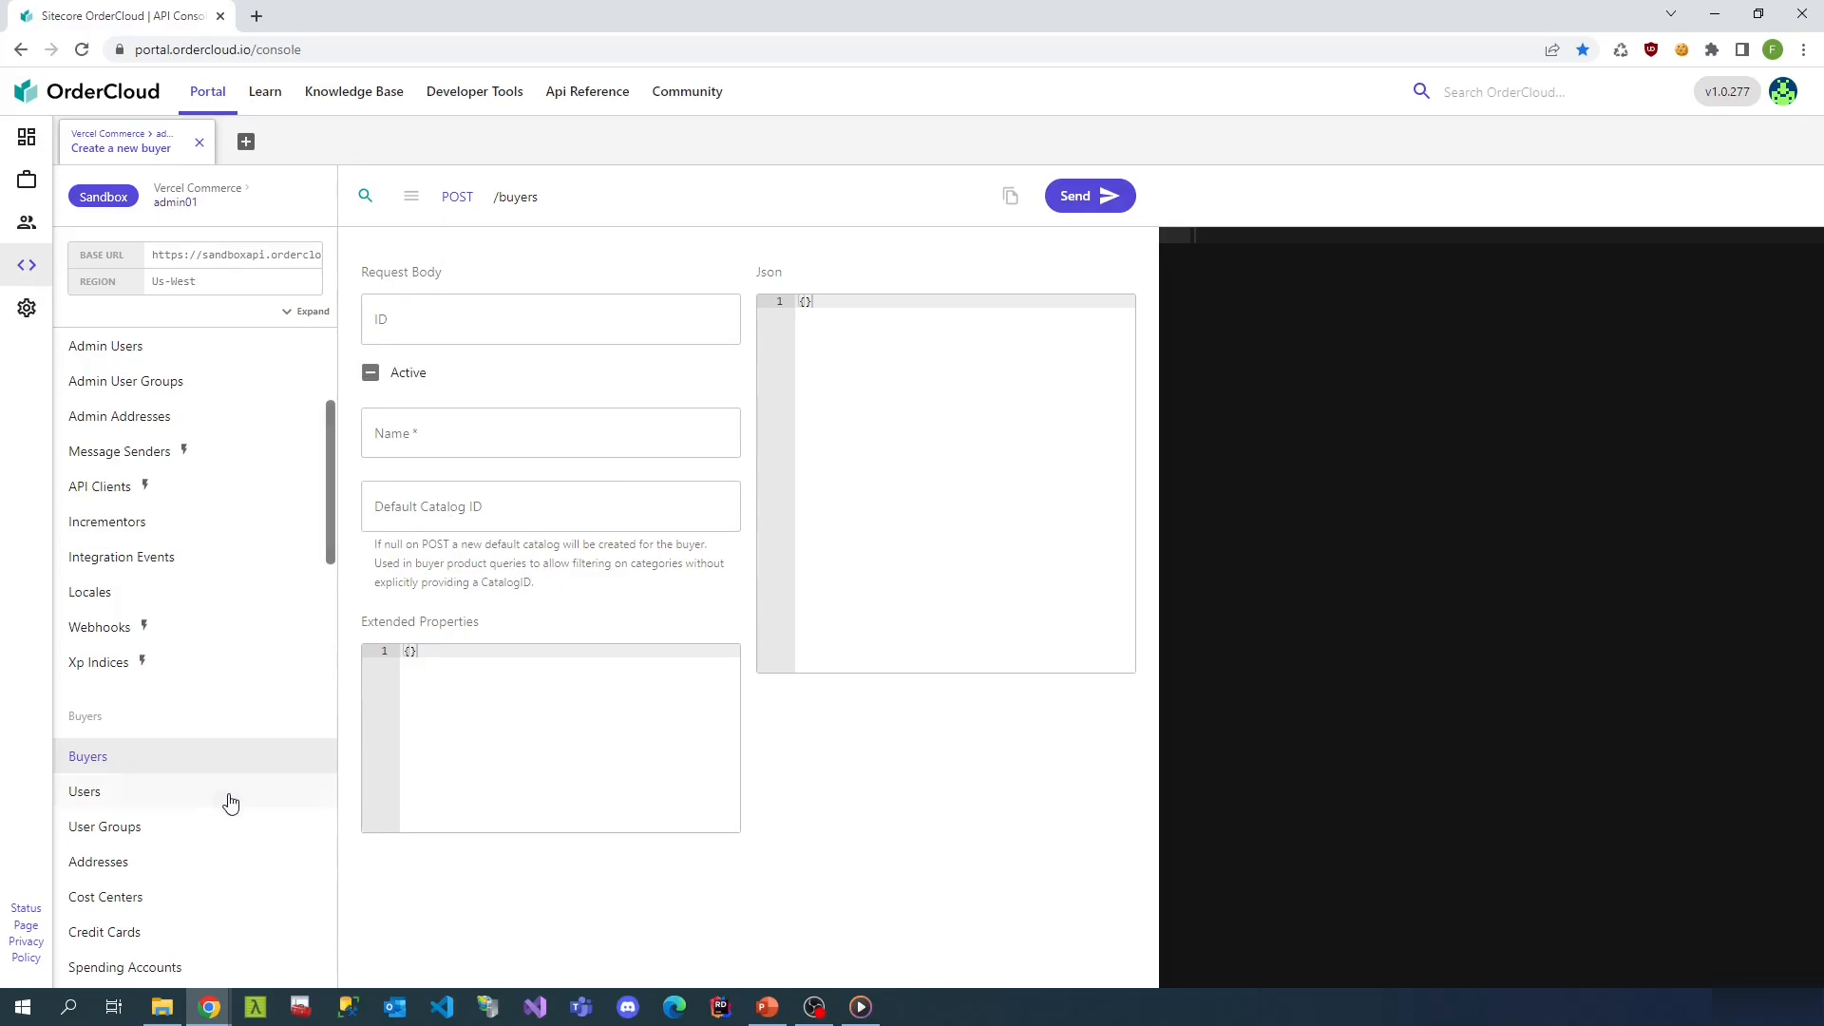
scroll(114, 817, down, 3)
scroll(128, 826, down, 3)
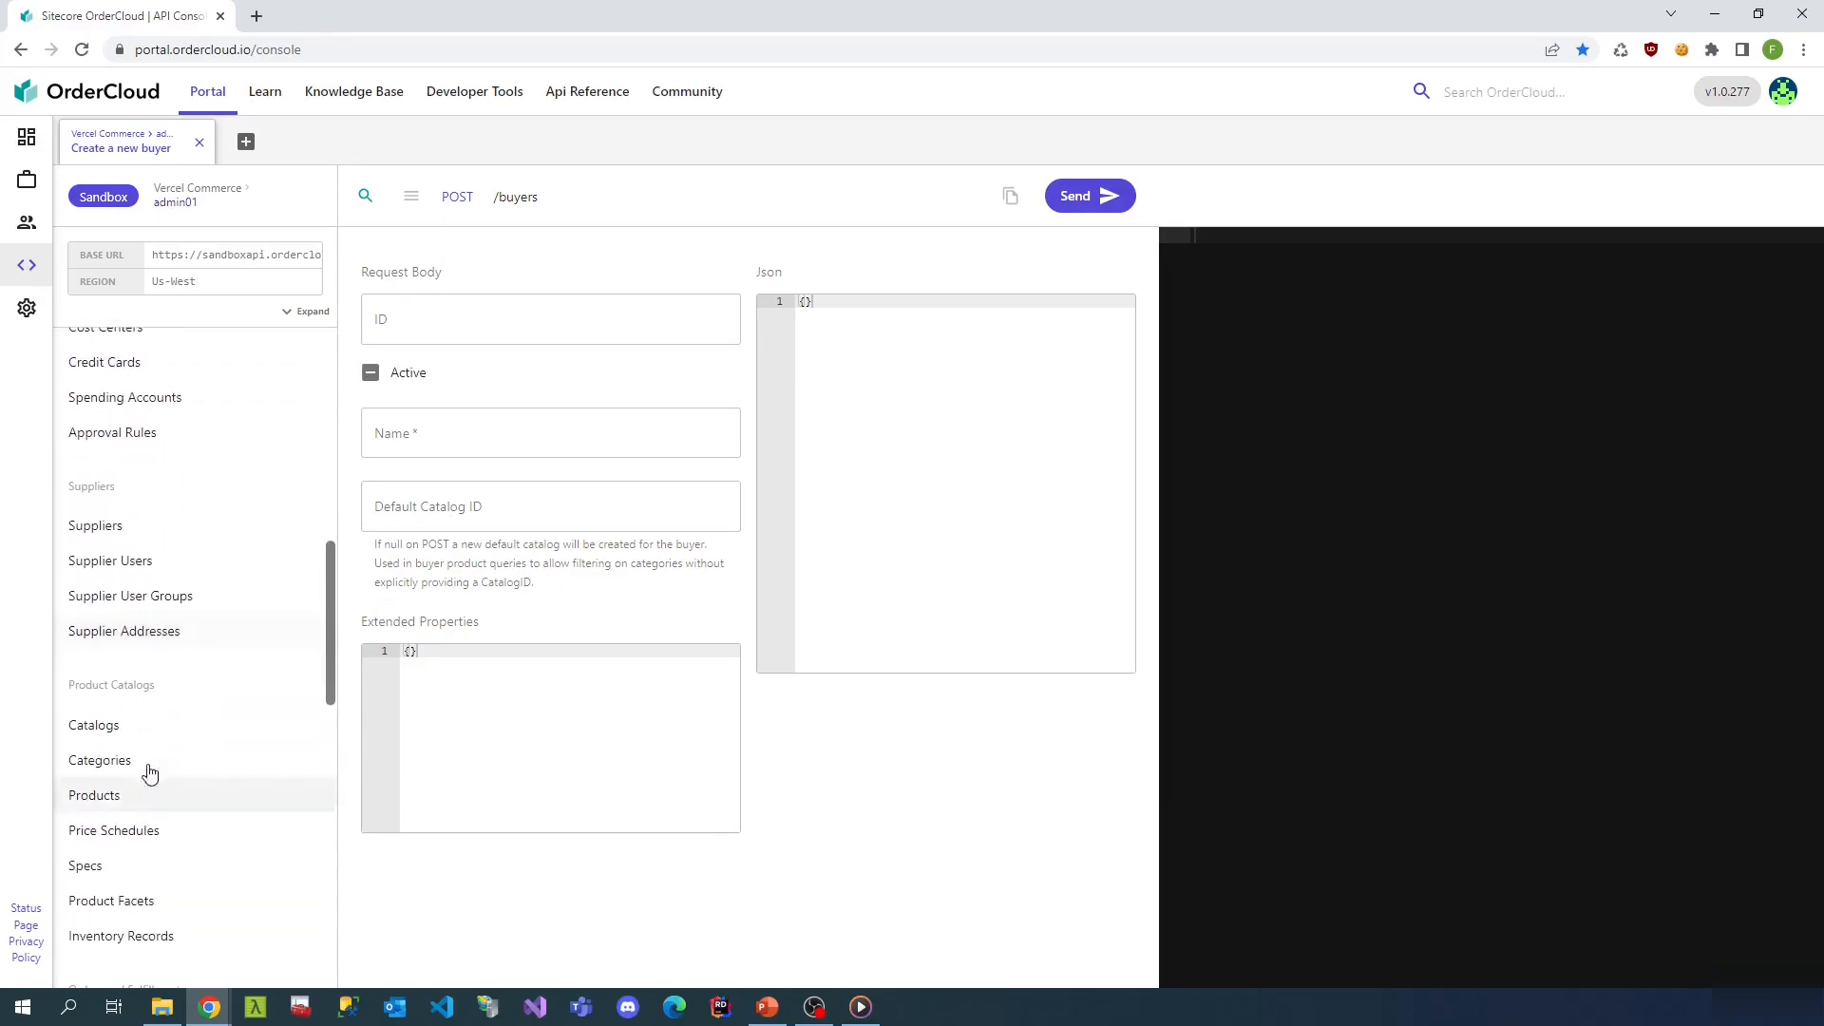
- List the catalogs and copy the solitary-storefront catalog ID
click(150, 728)
click(1086, 194)
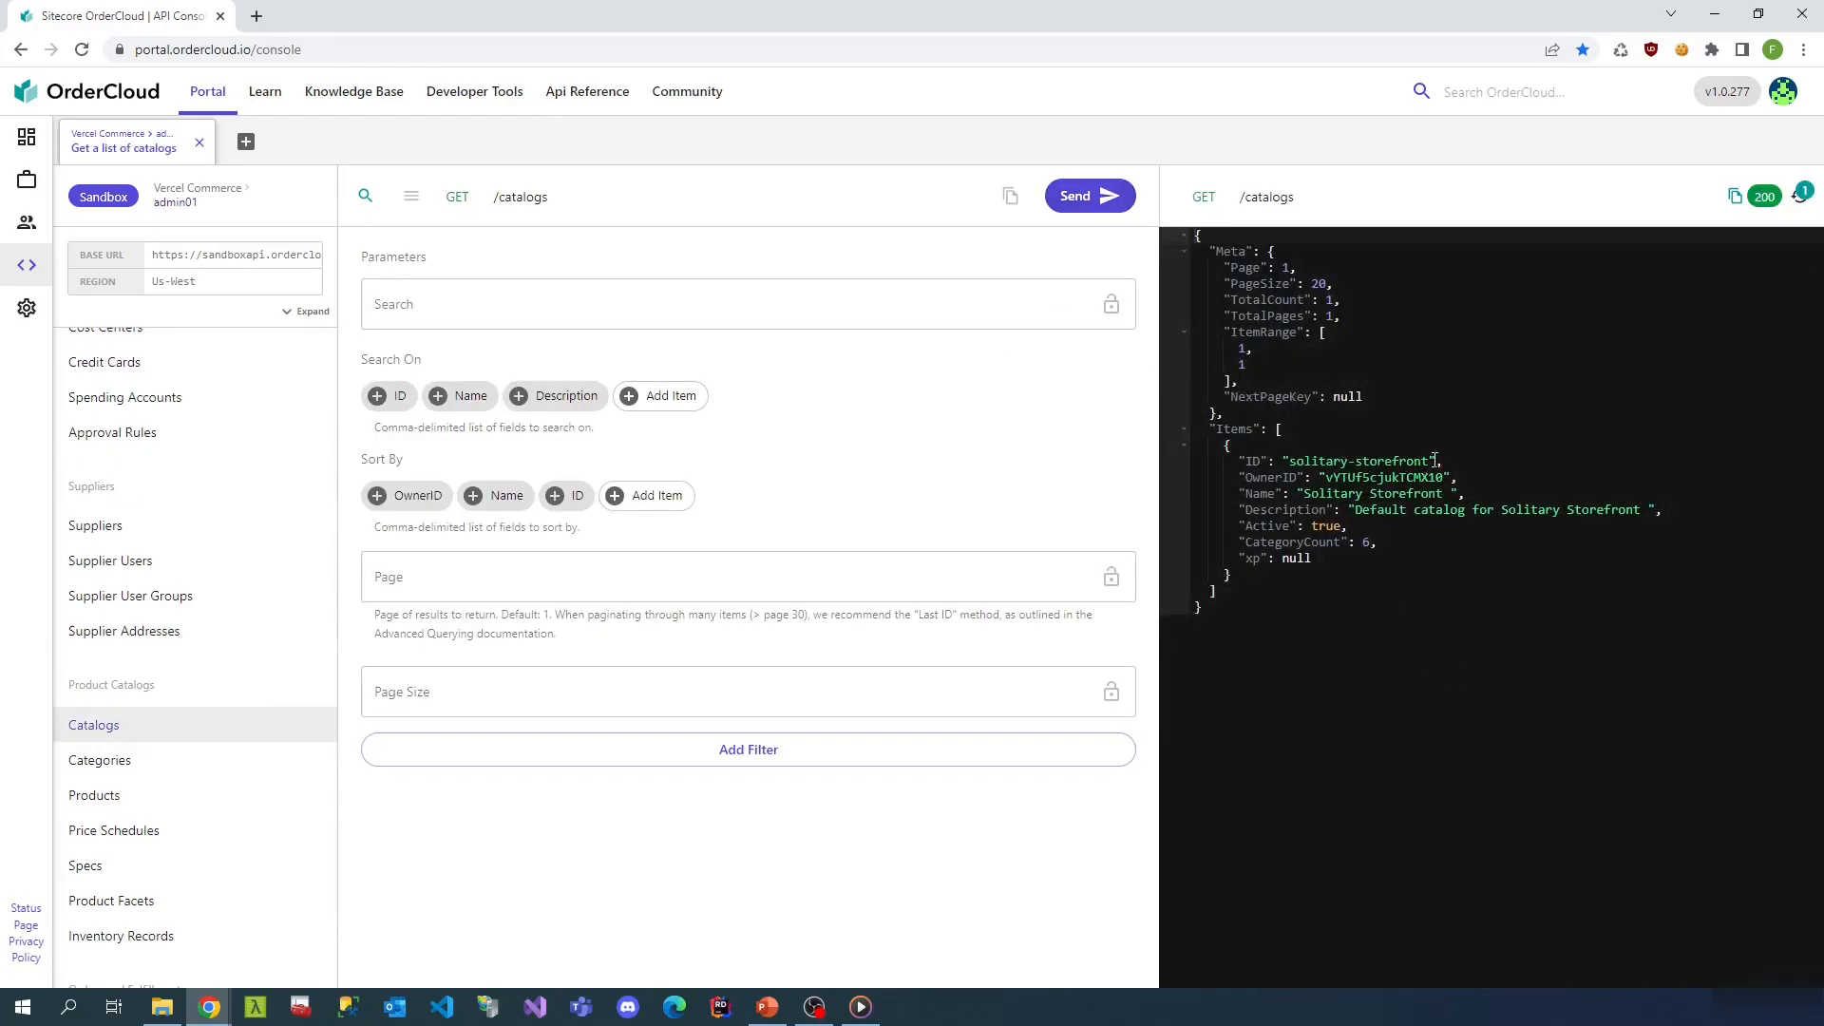
drag(1430, 460, 1291, 462)
key(ctrl+c)
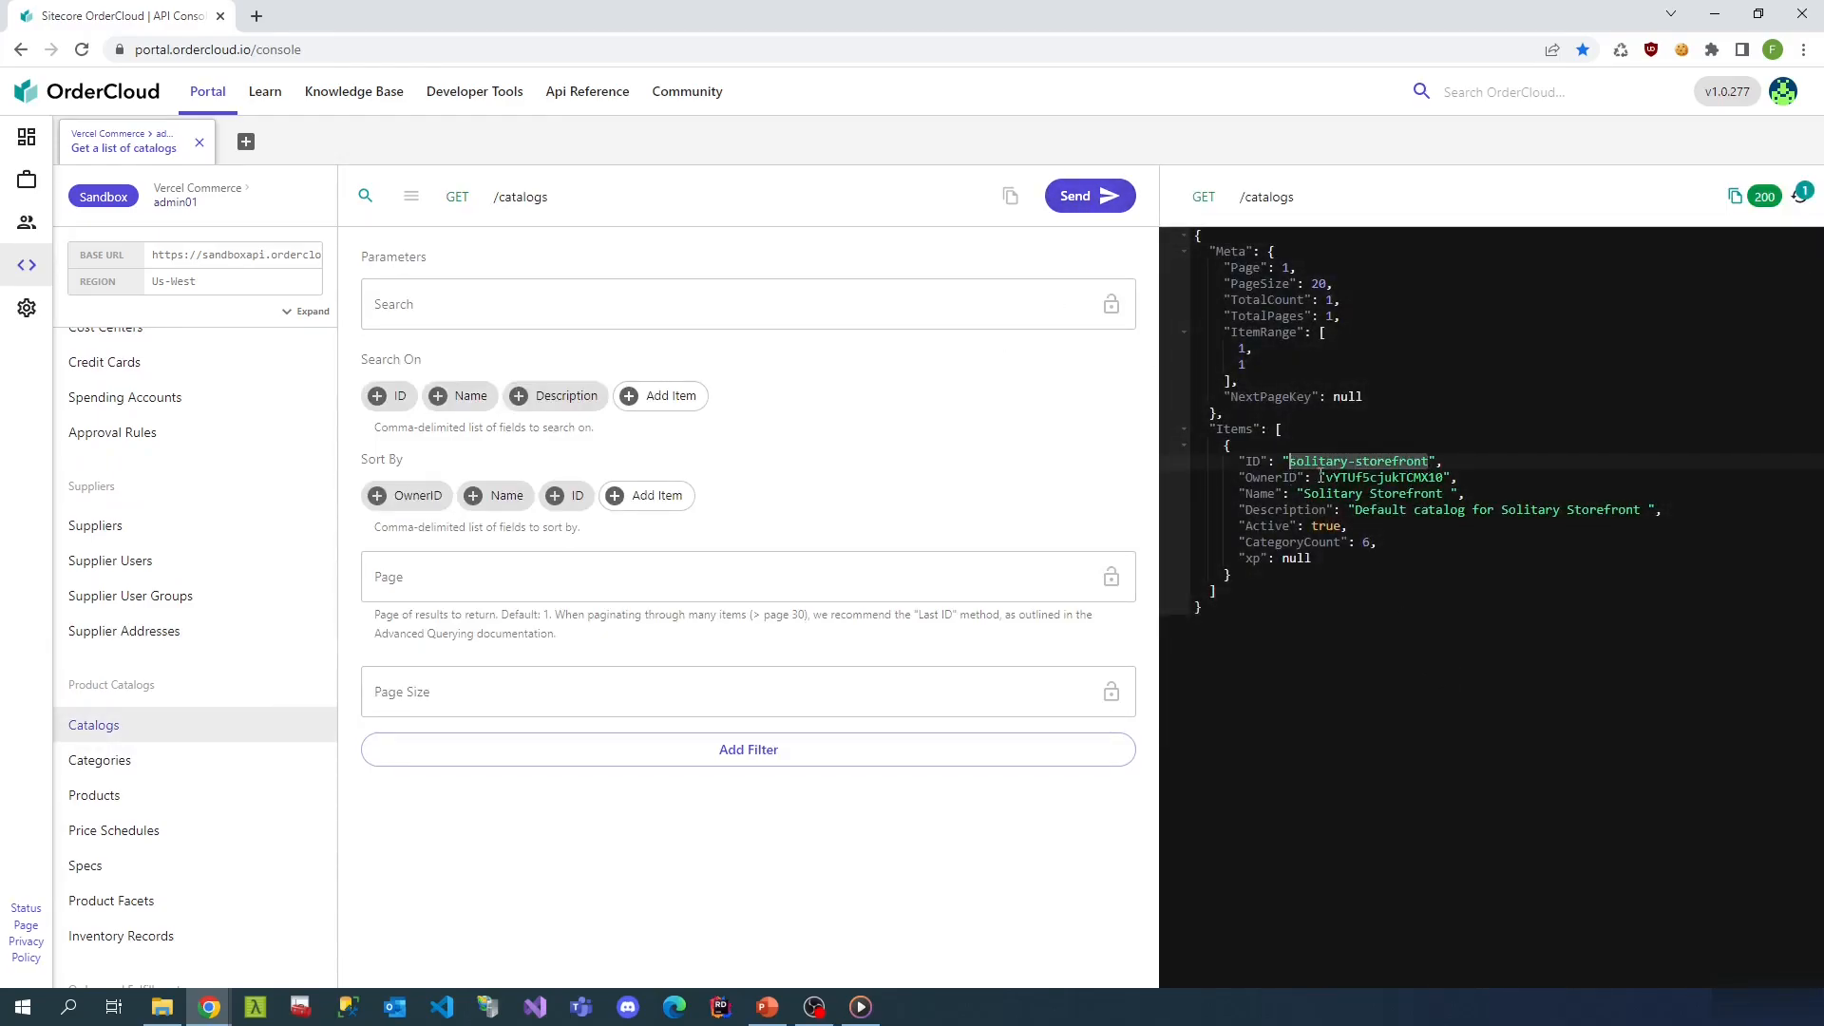
scroll(196, 708, up, 2)
scroll(171, 693, up, 5)
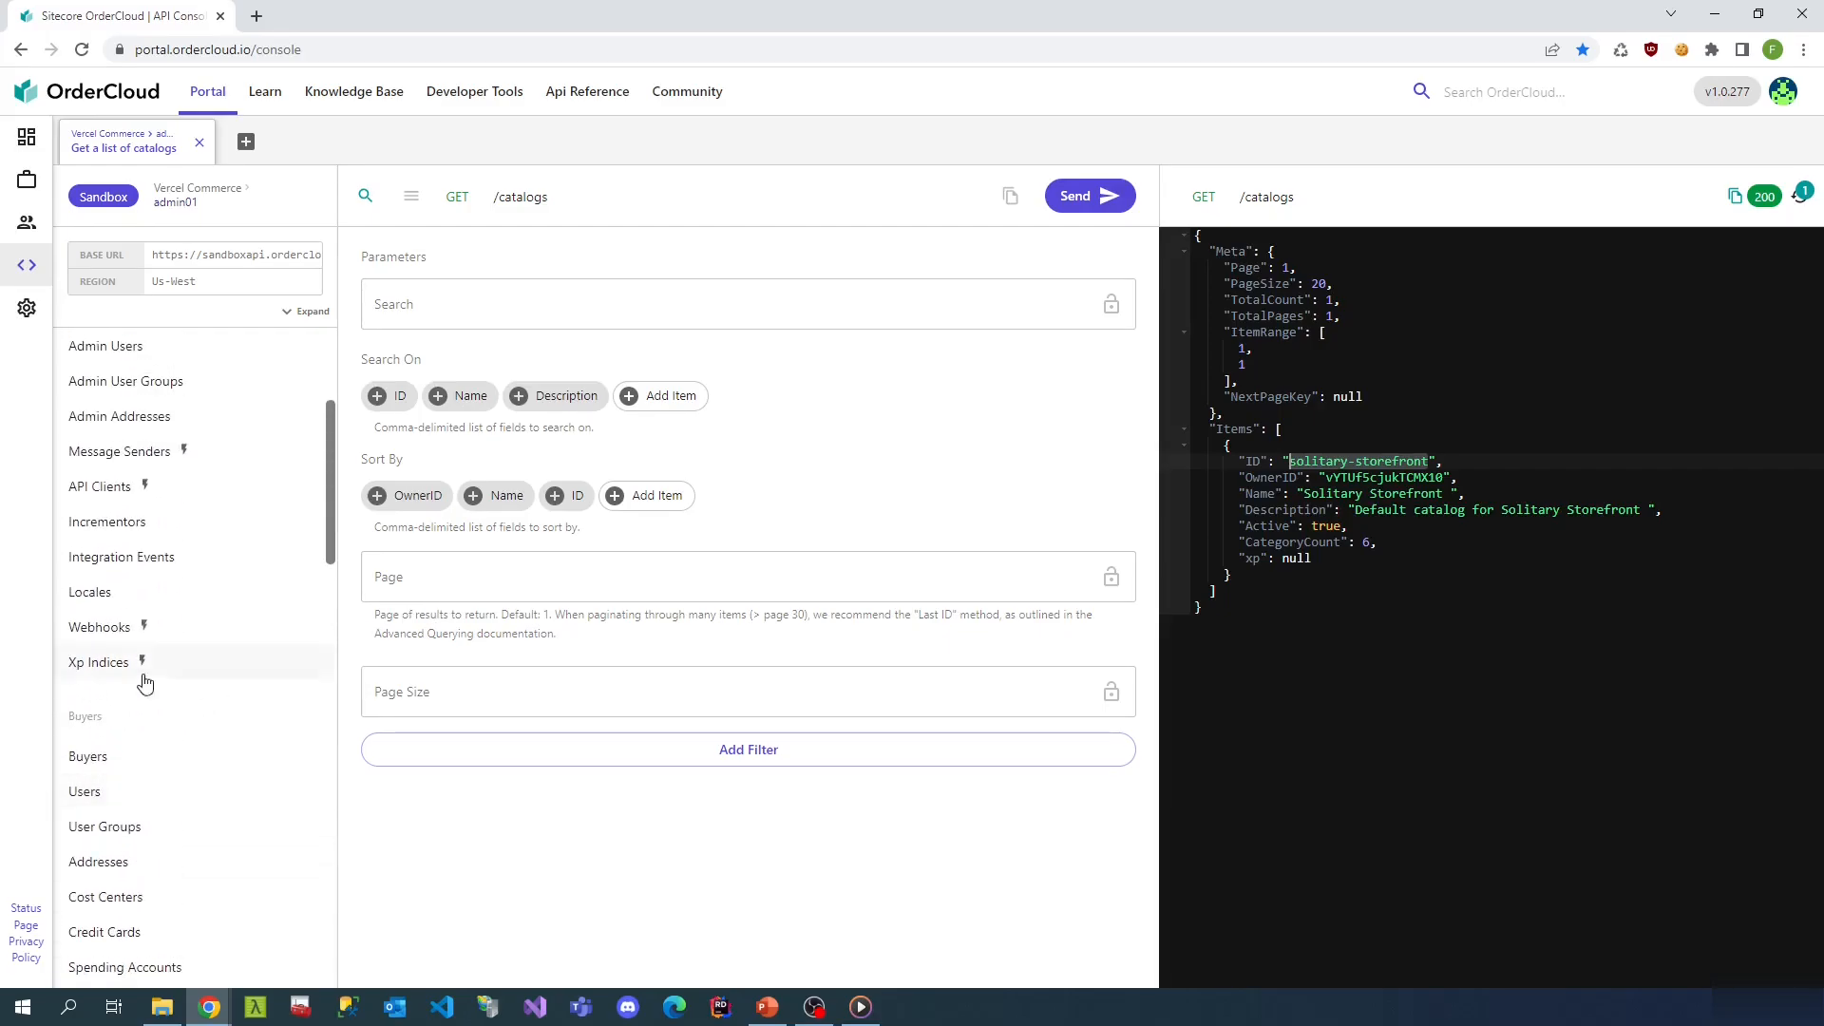
- Create the active buyer 'Test company' with solitary-storefront as its default catalog
click(144, 764)
click(410, 201)
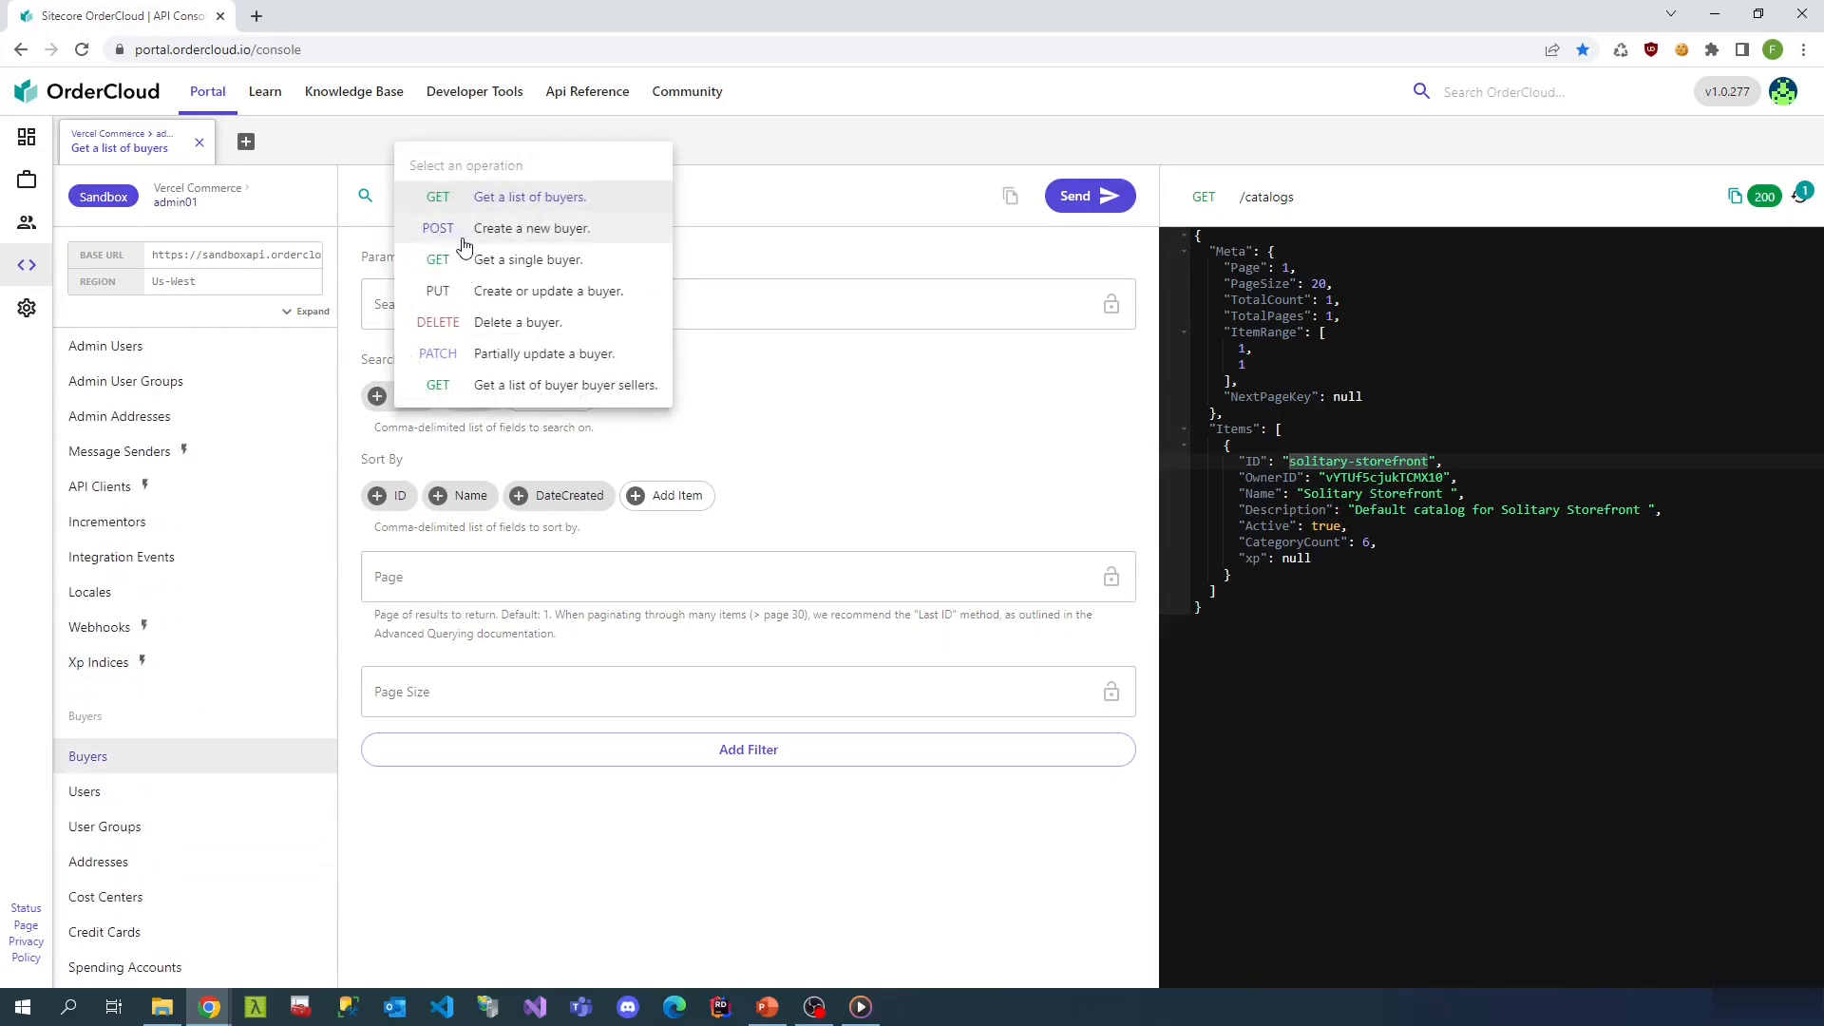
click(501, 230)
click(459, 516)
key(ctrl+v)
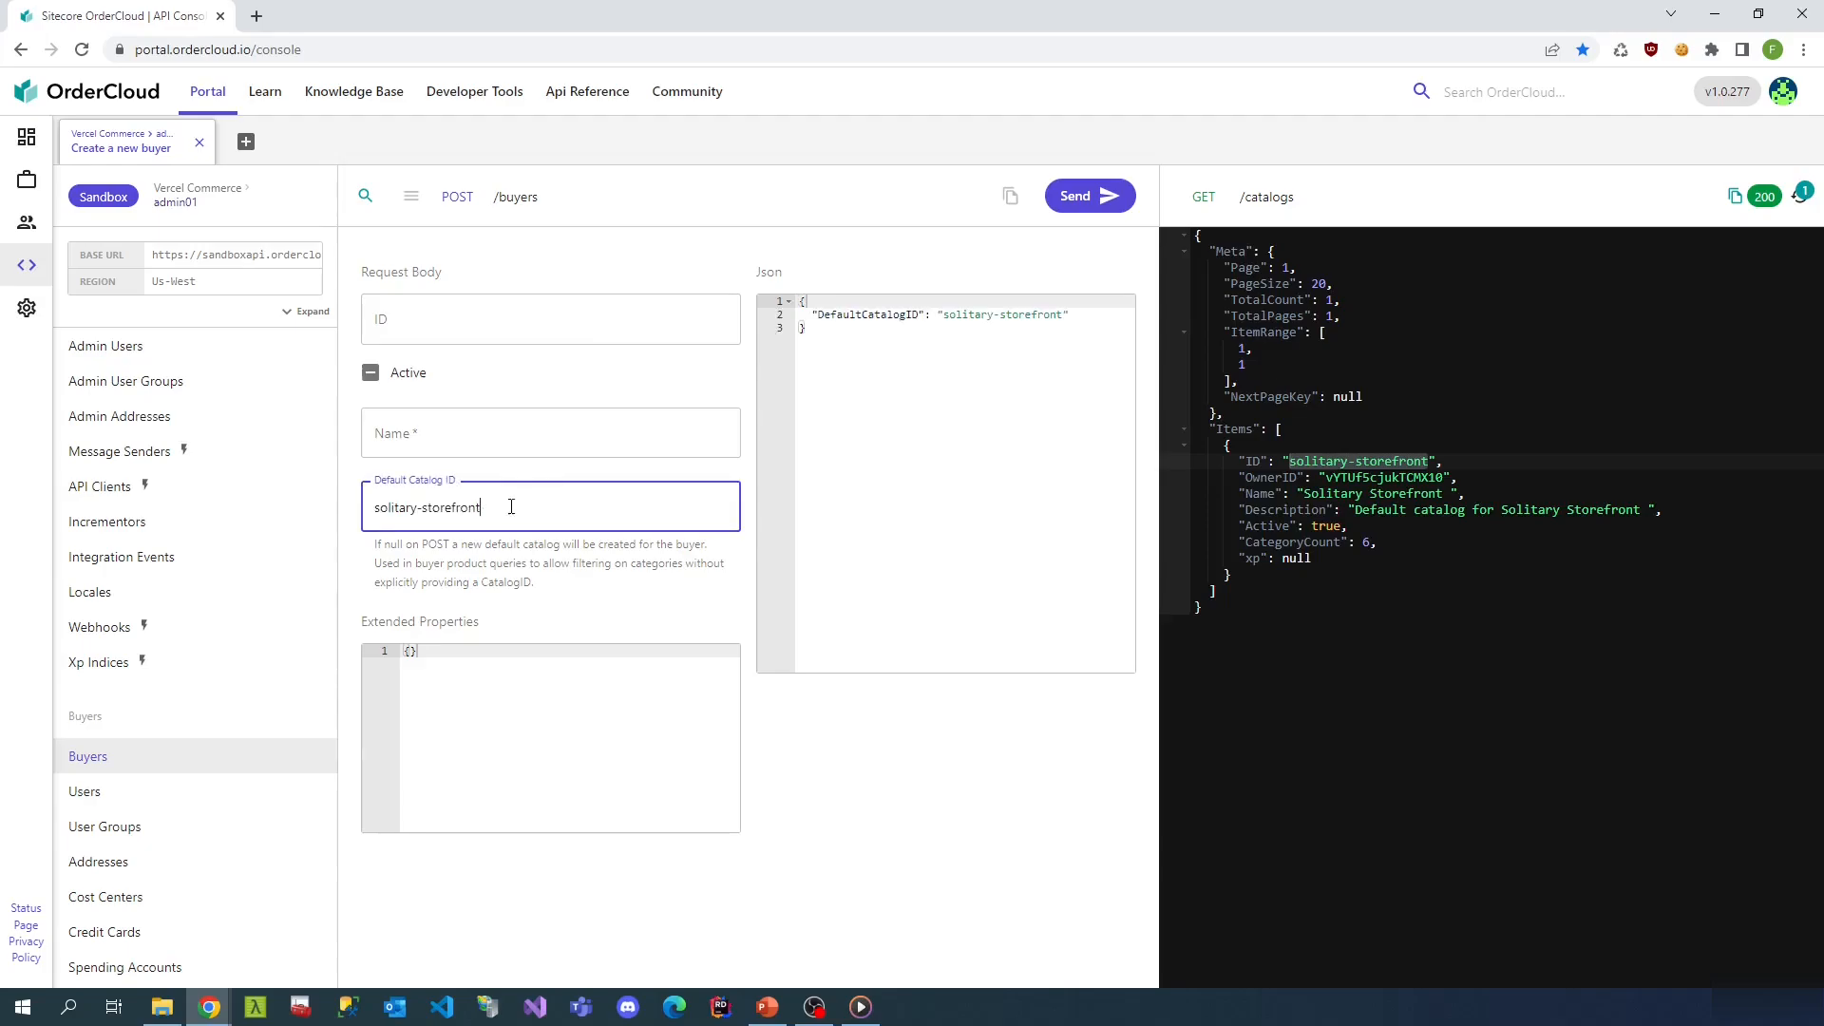
click(499, 447)
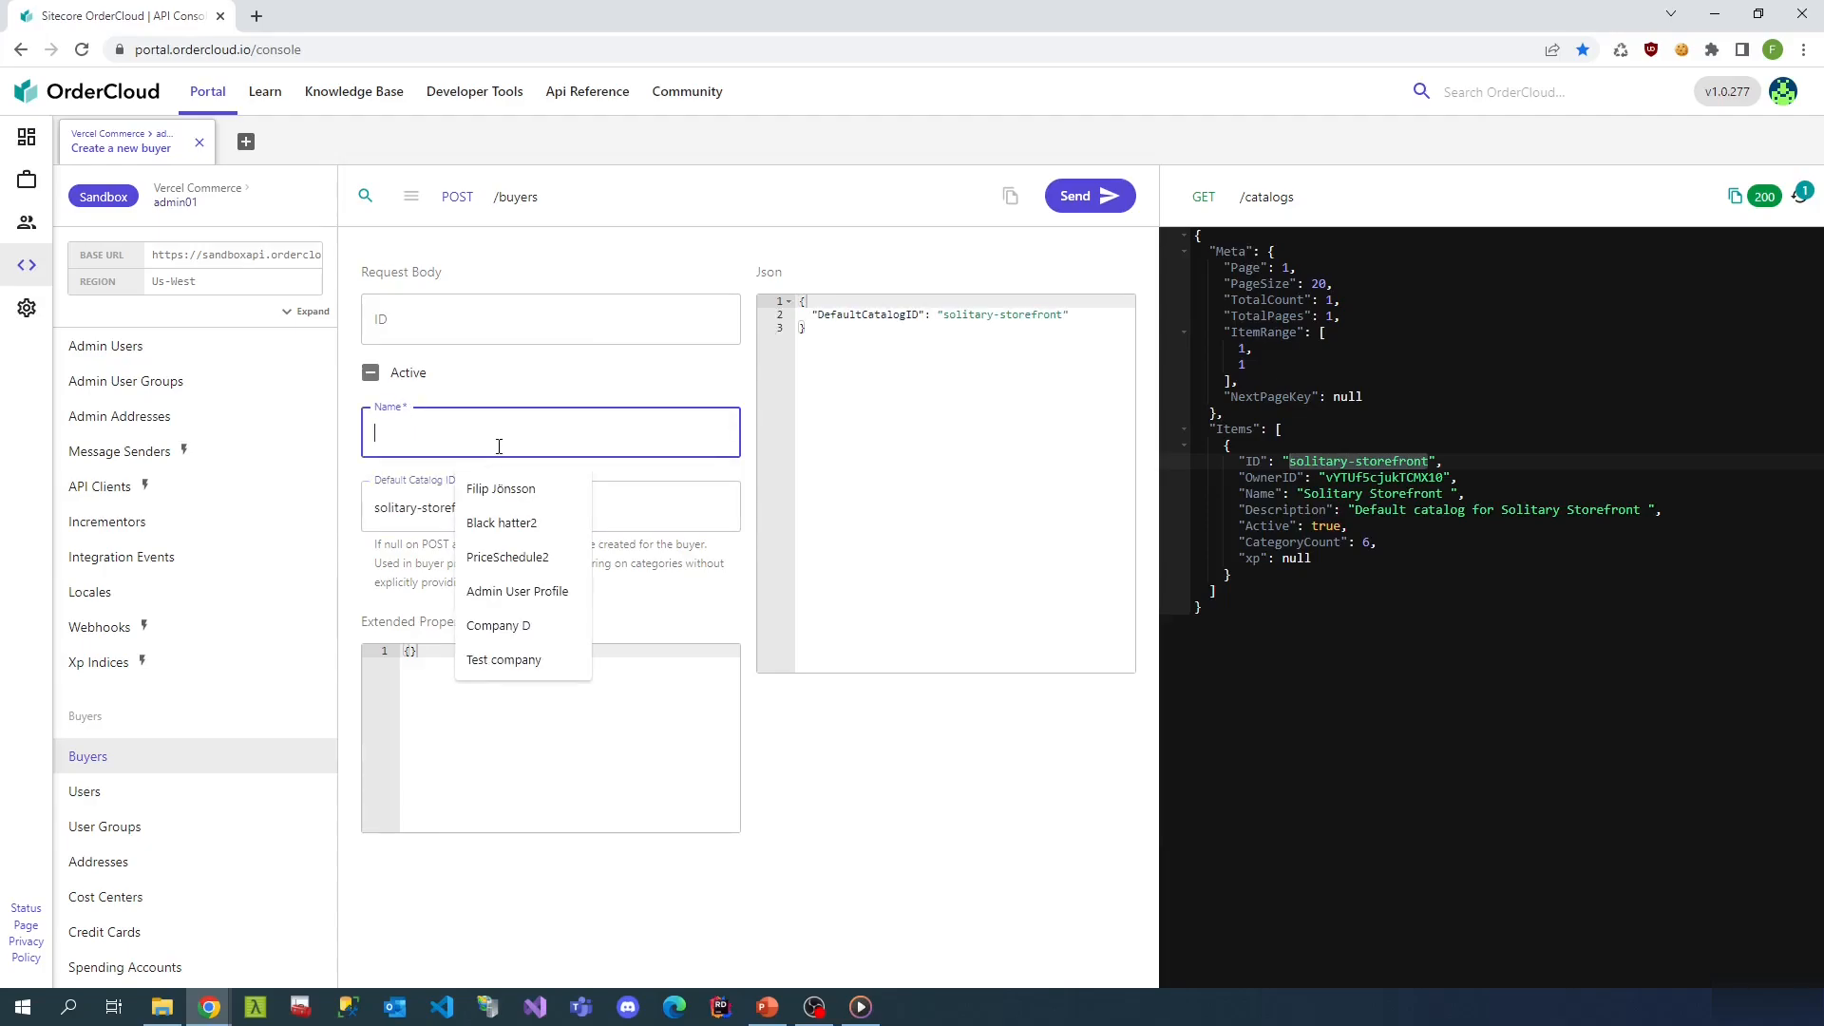
text(Test company)
click(373, 379)
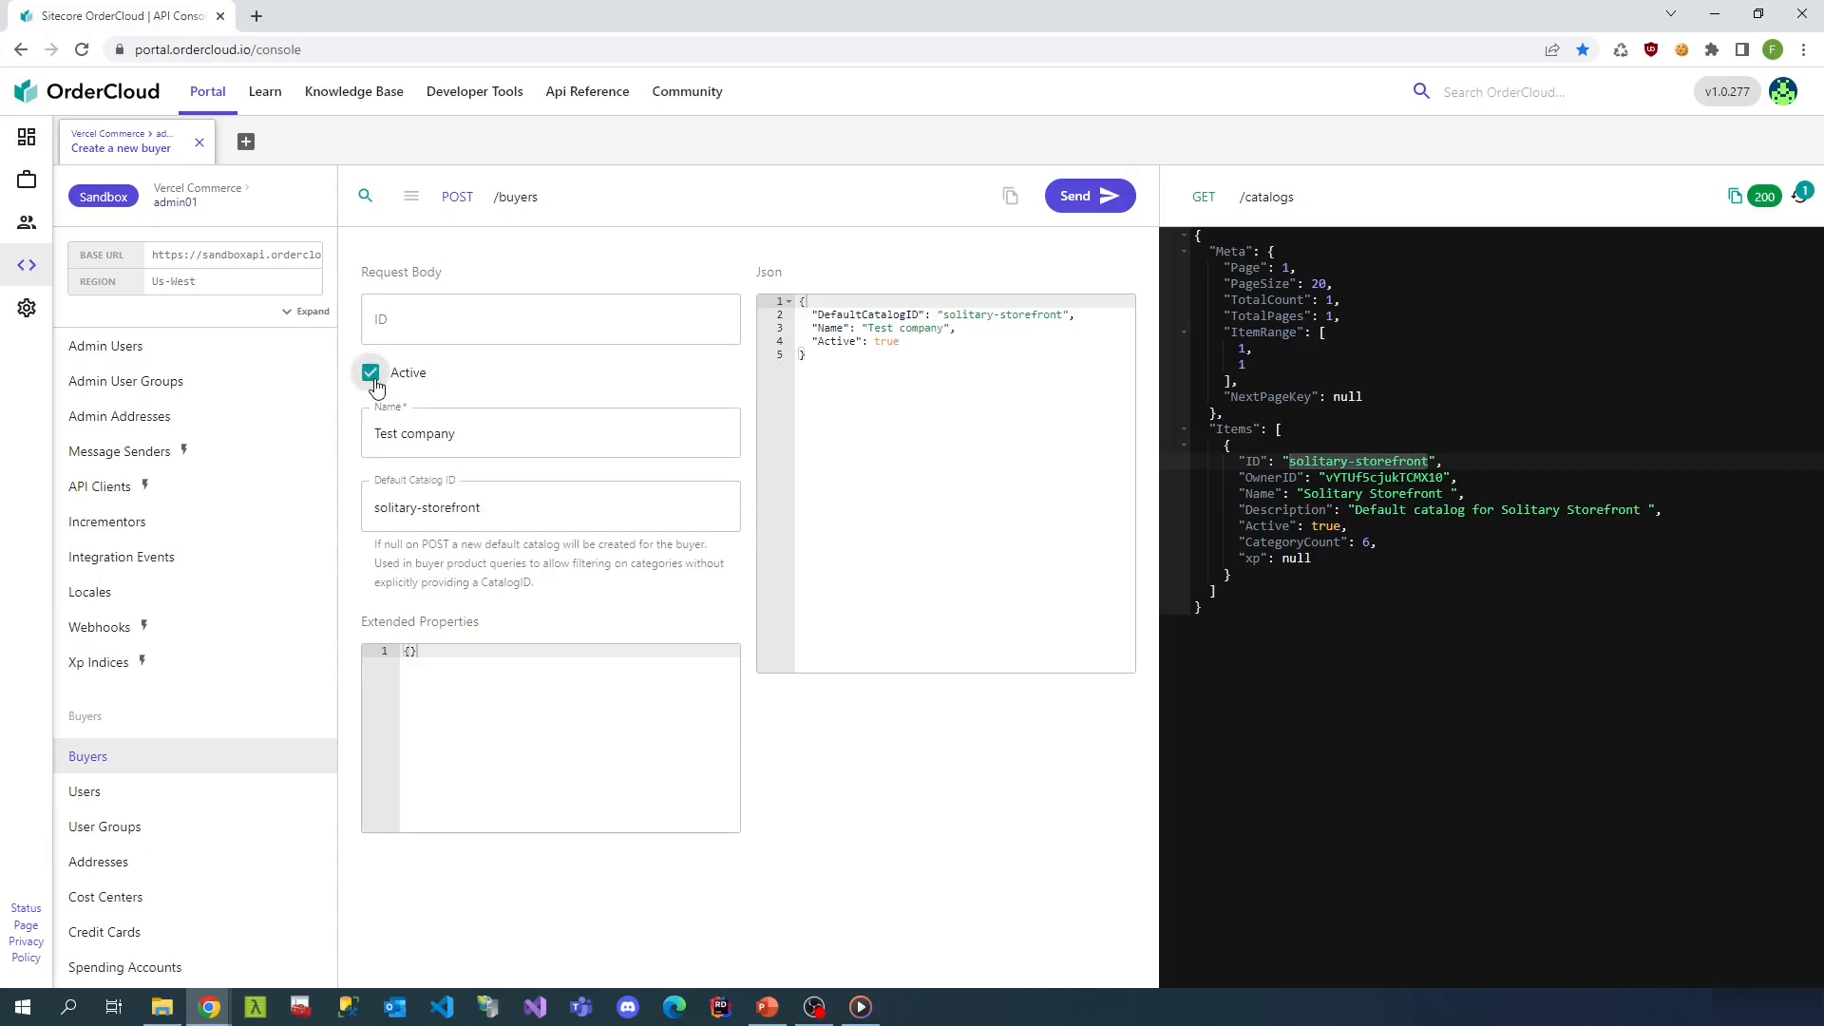
click(1117, 209)
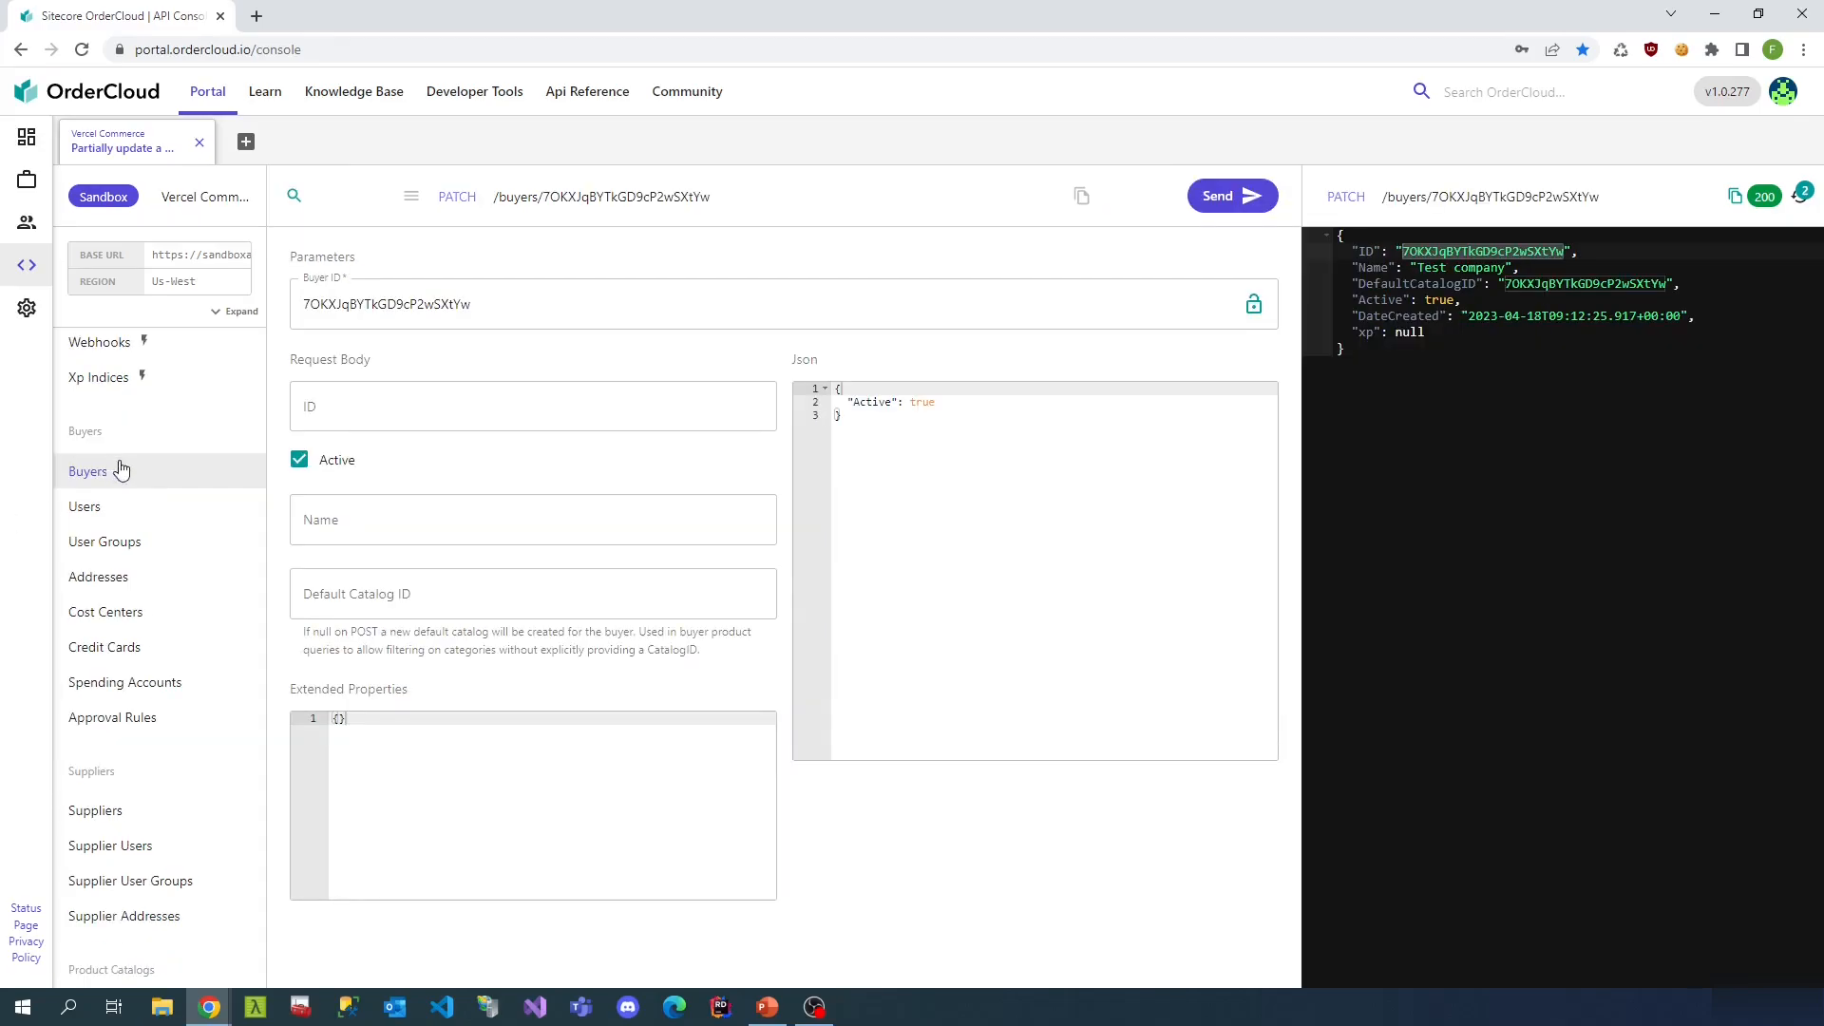
- Start a POST create-user request with the Test company buyer ID, marked active
click(123, 518)
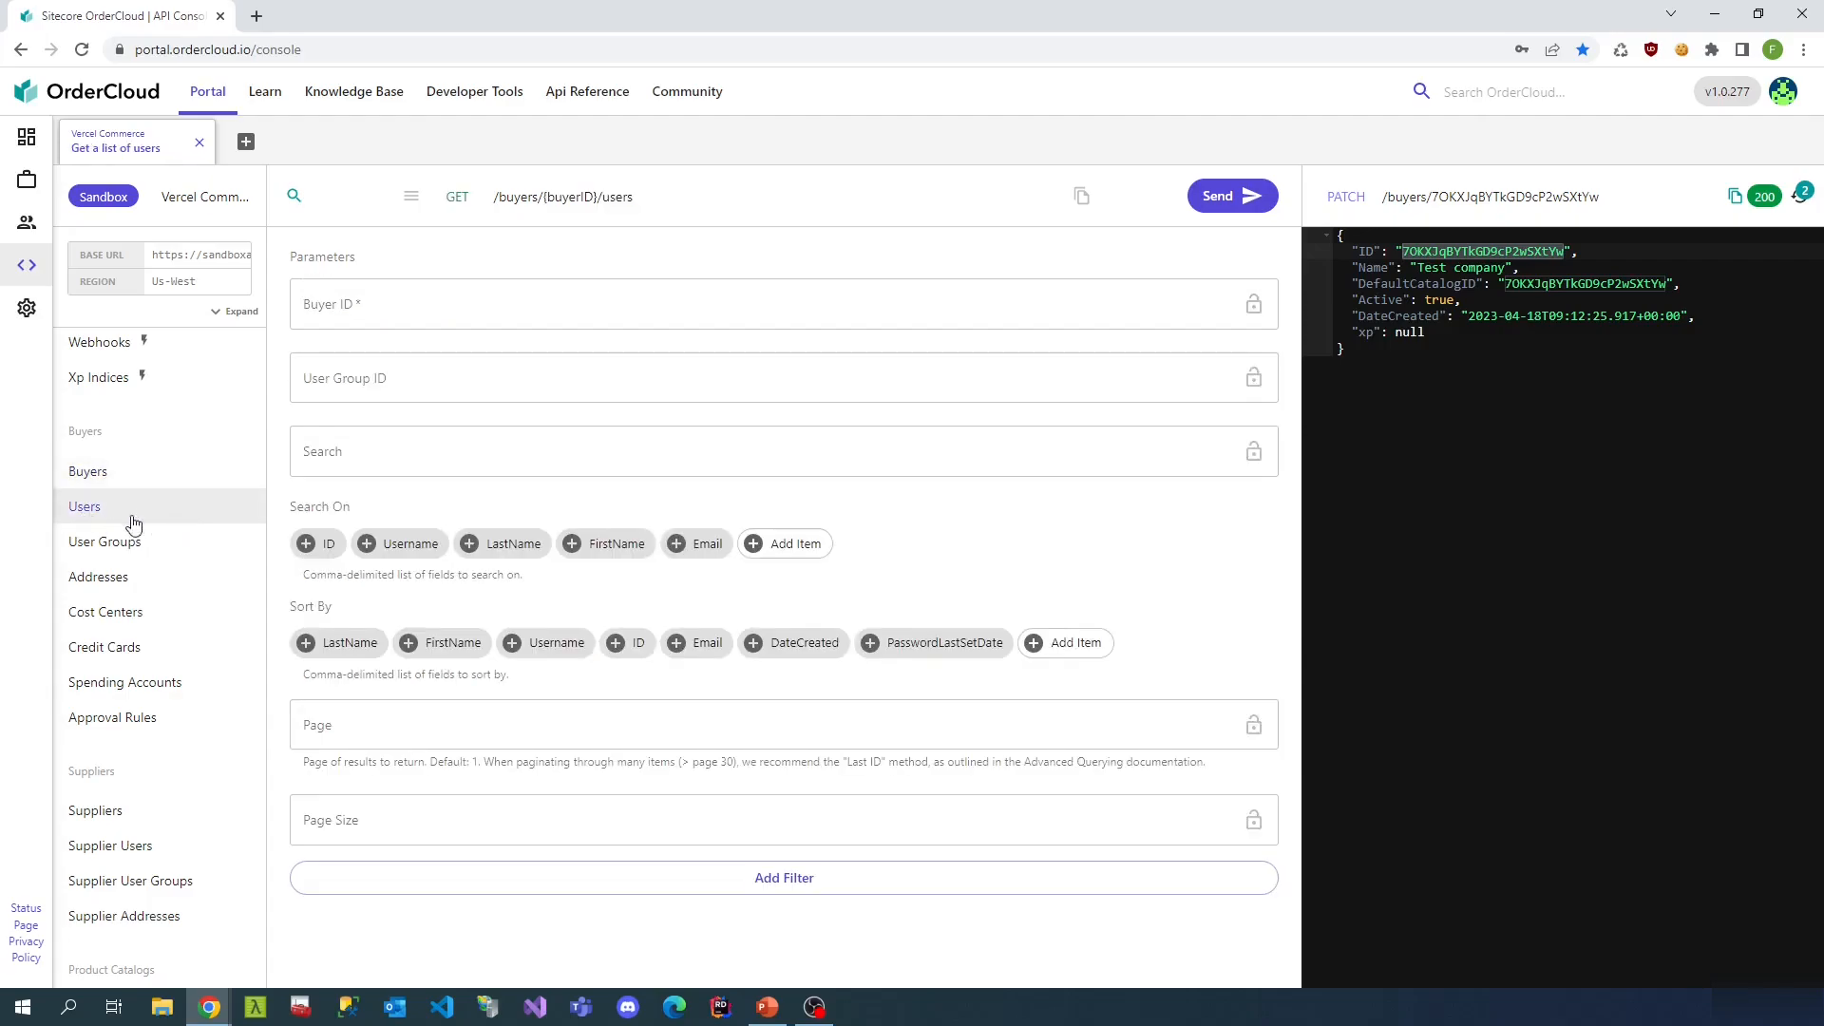
click(412, 198)
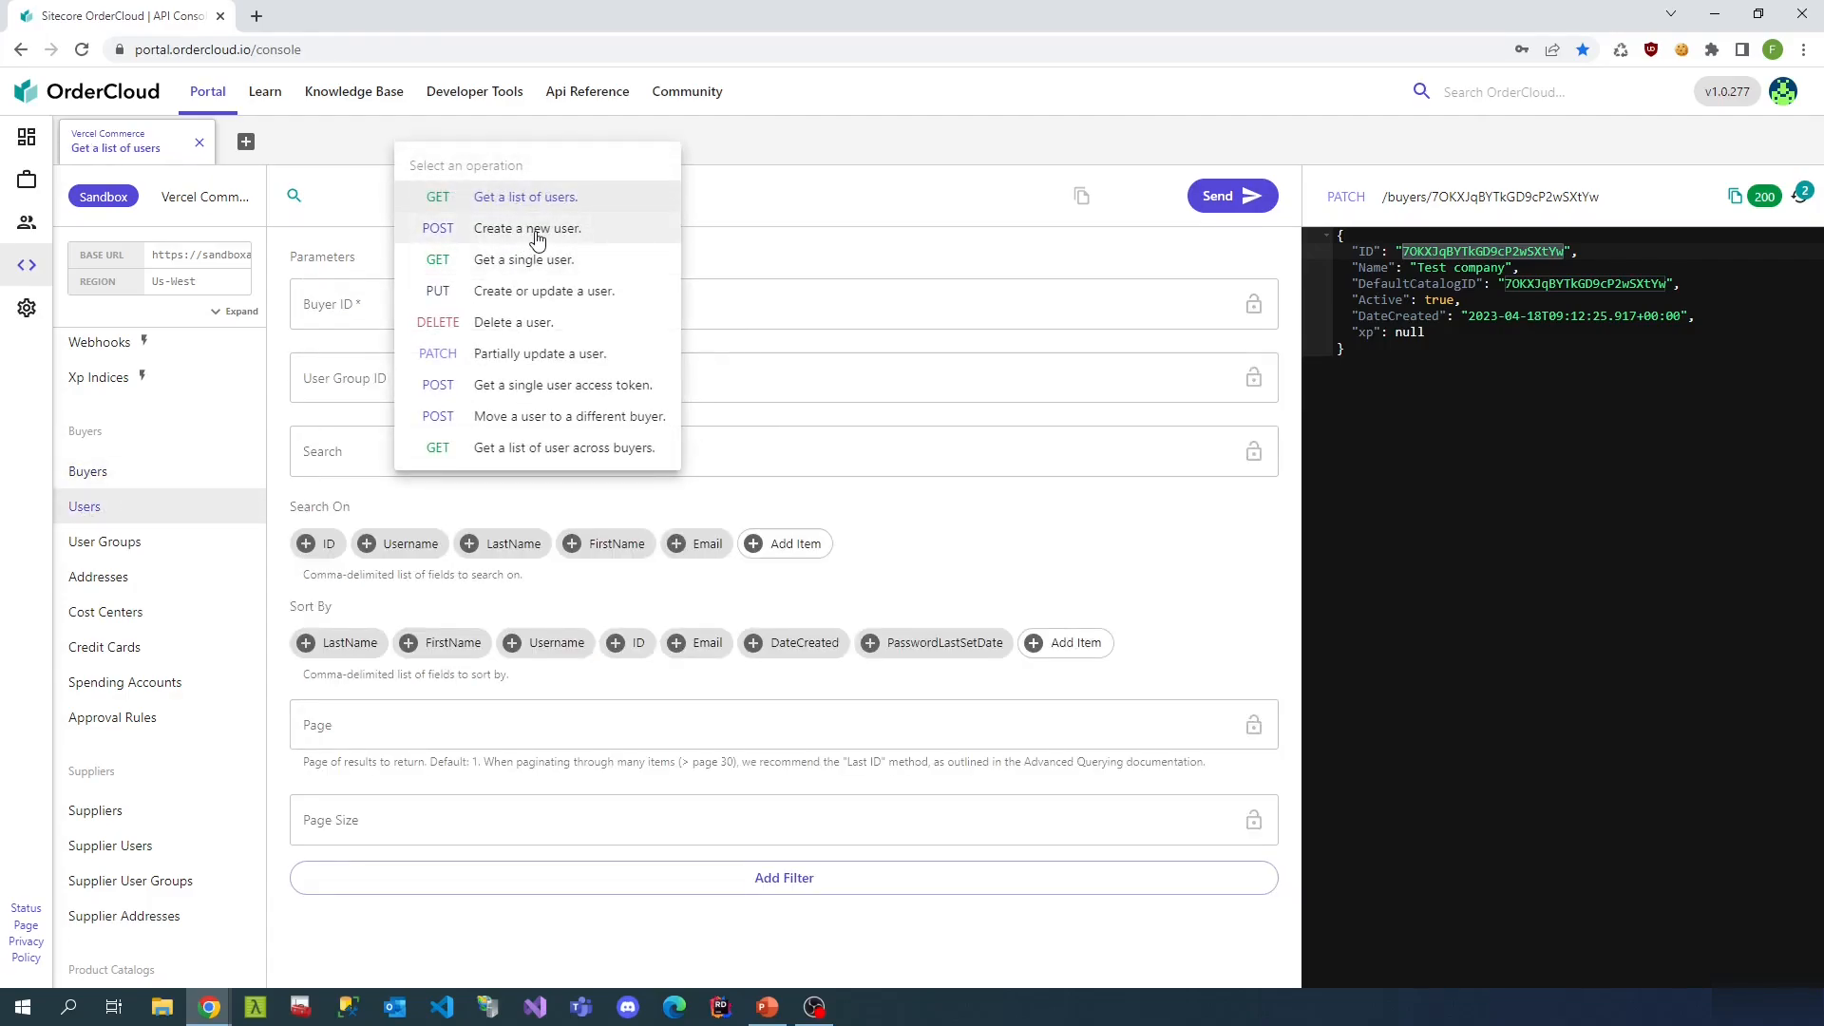
click(537, 230)
click(410, 304)
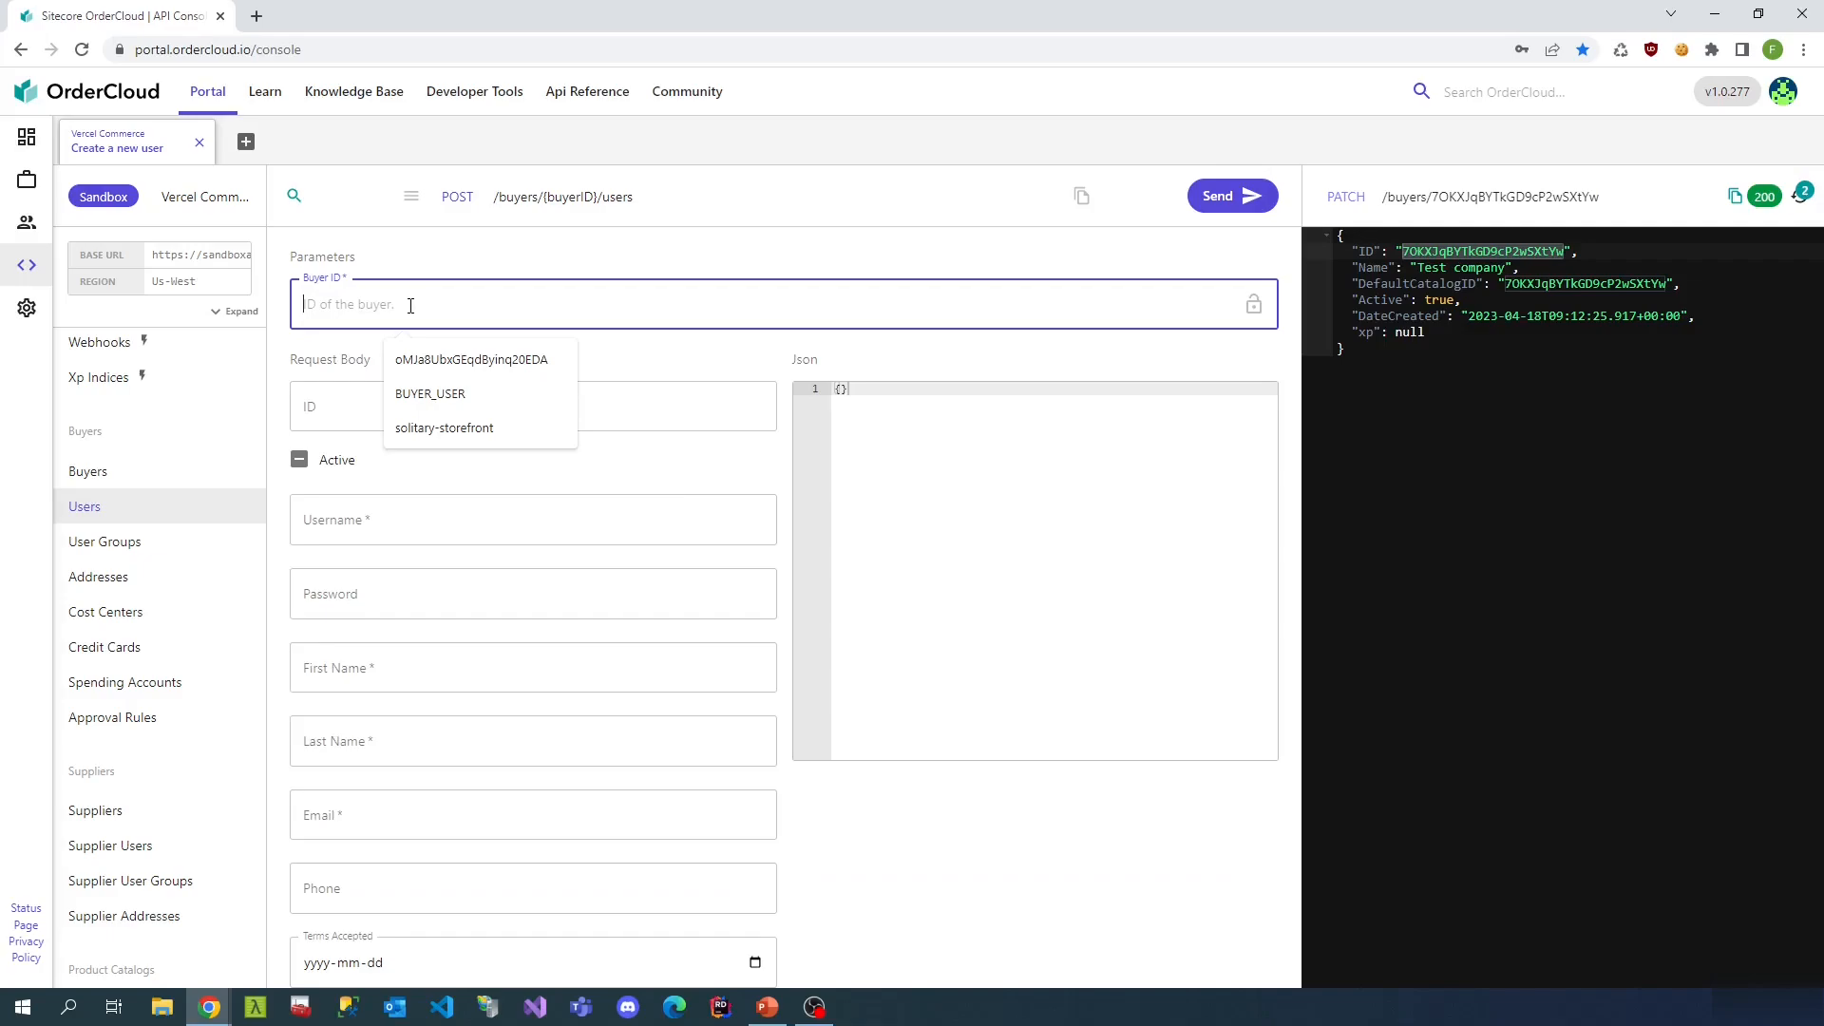
text(7OKXJqBYTkGD9cP2wSXtYw)
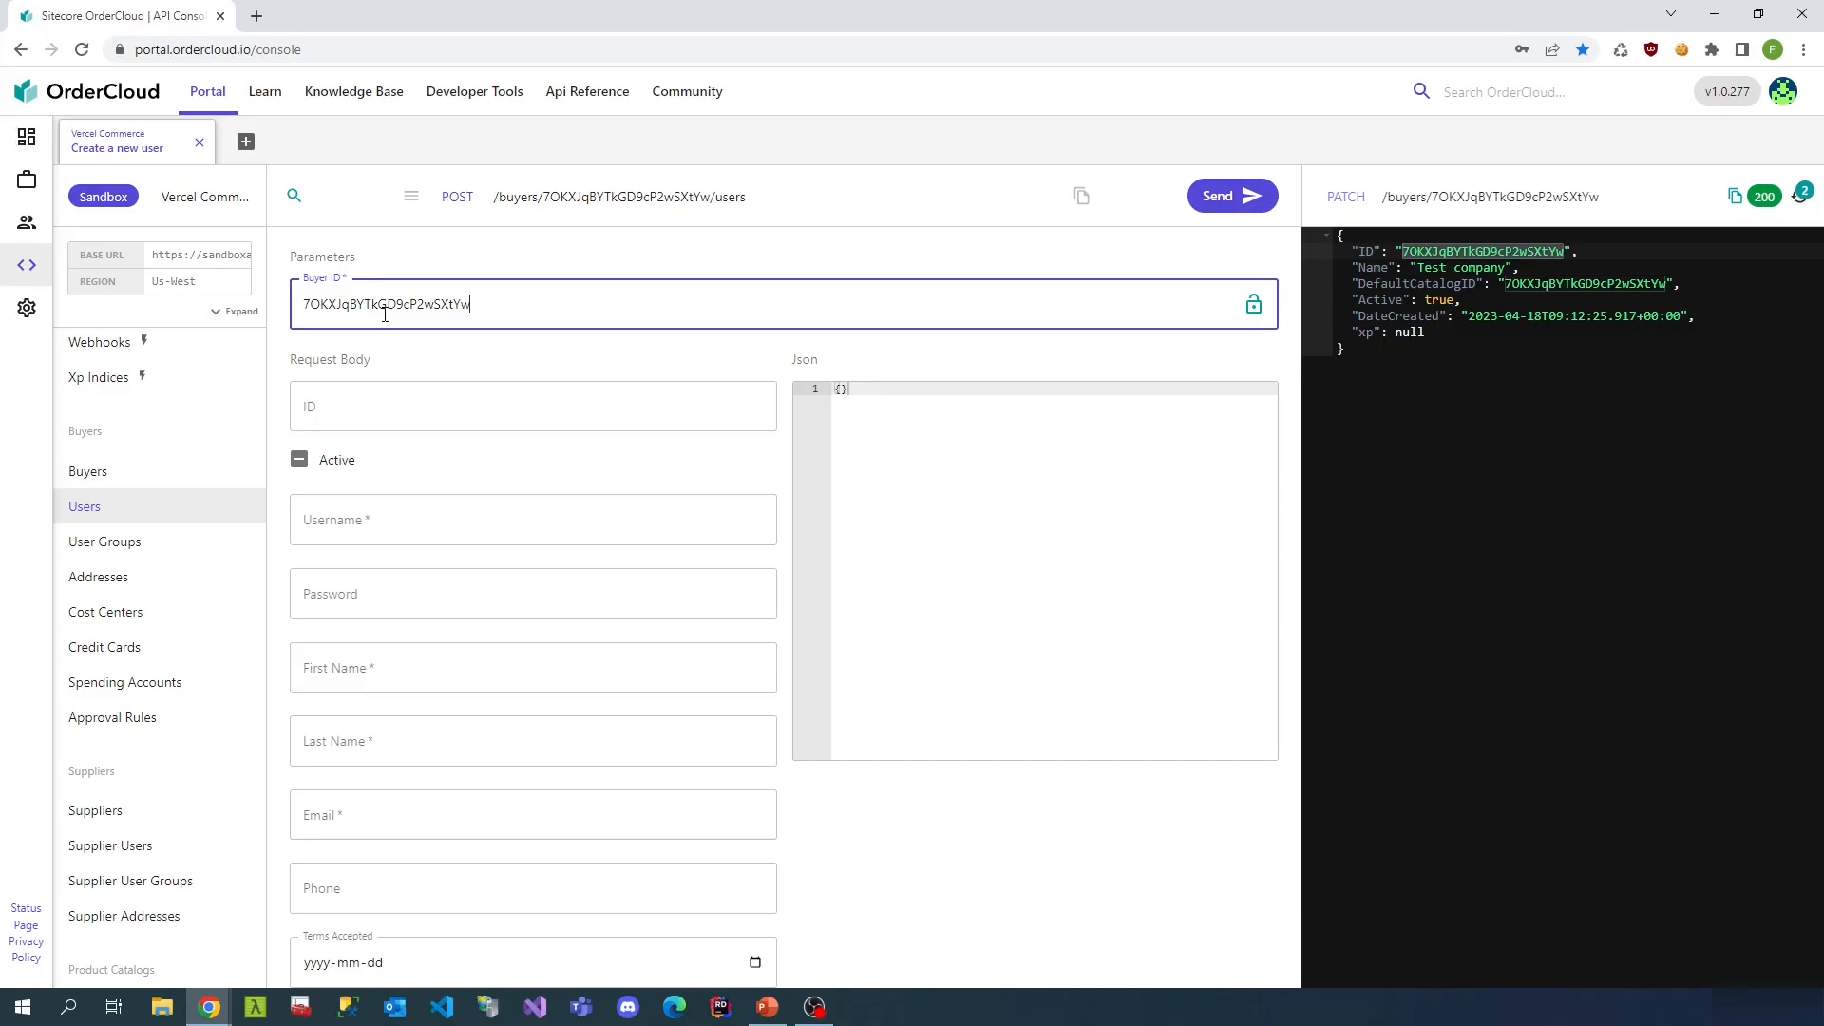
scroll(399, 390, down, 1)
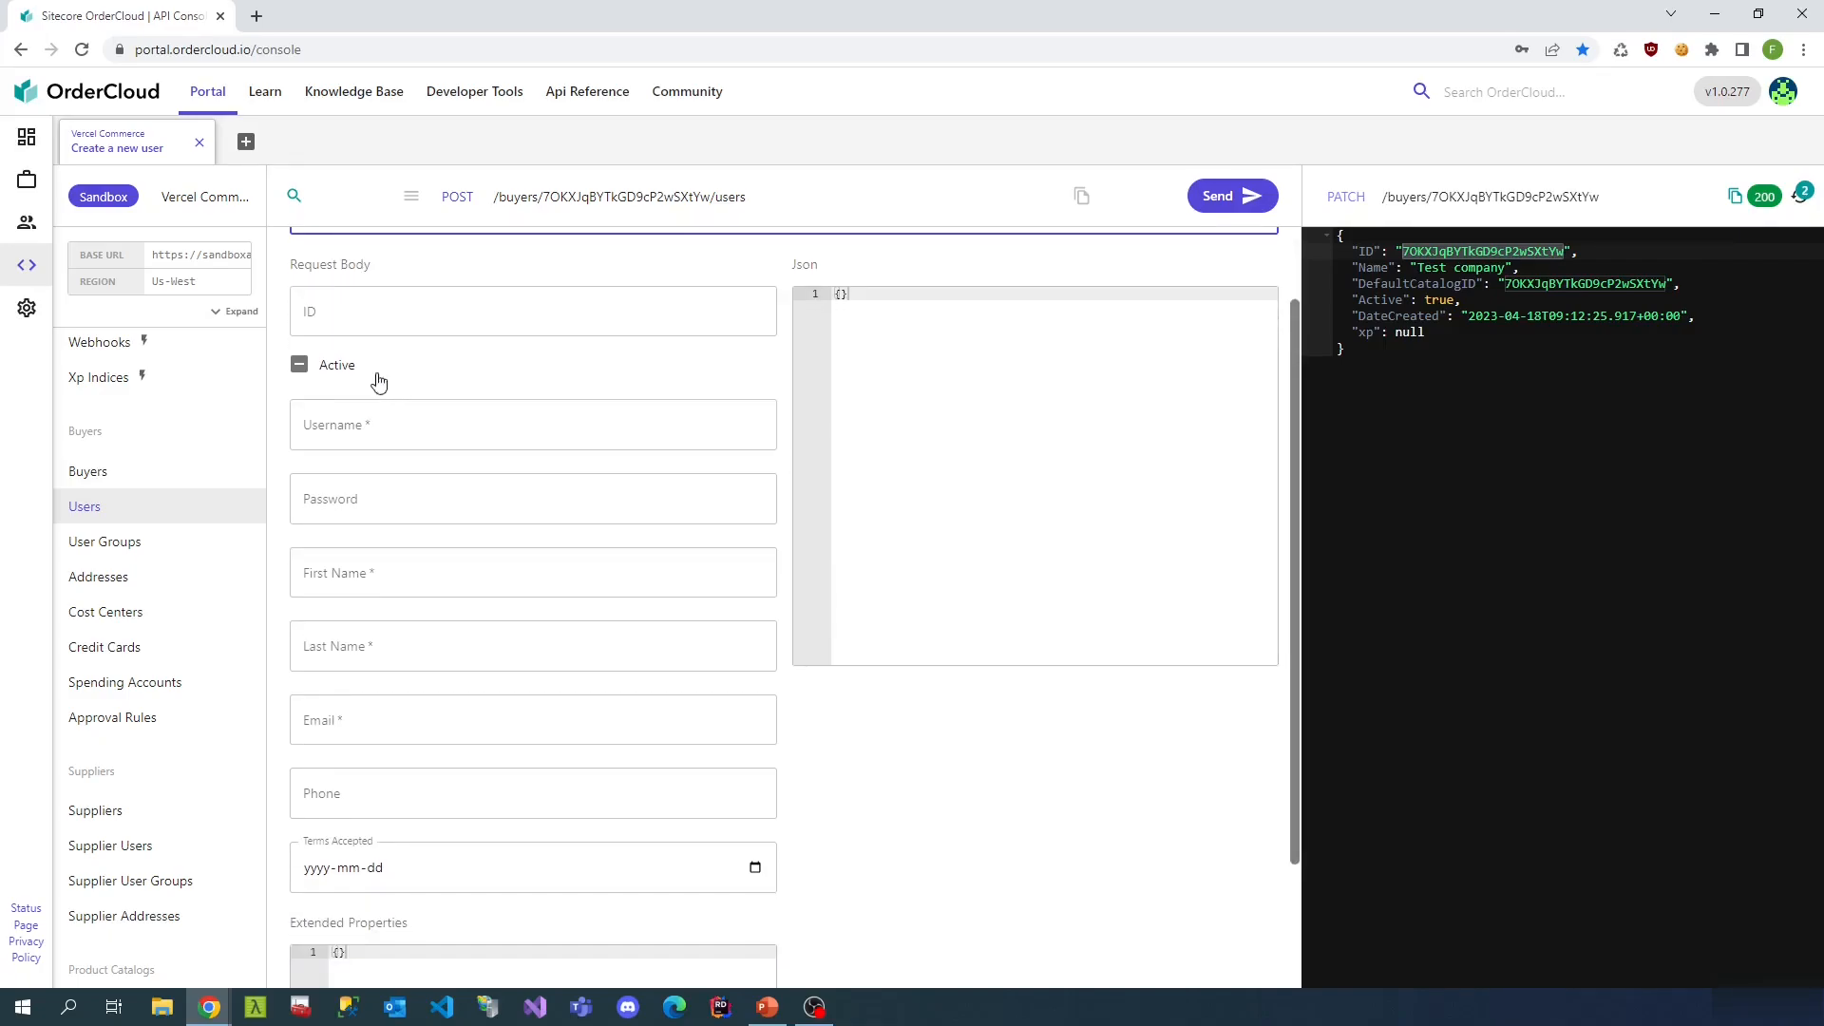
click(299, 365)
- Fill in the user's username, first name, last name and e-mail, and send the request
click(385, 432)
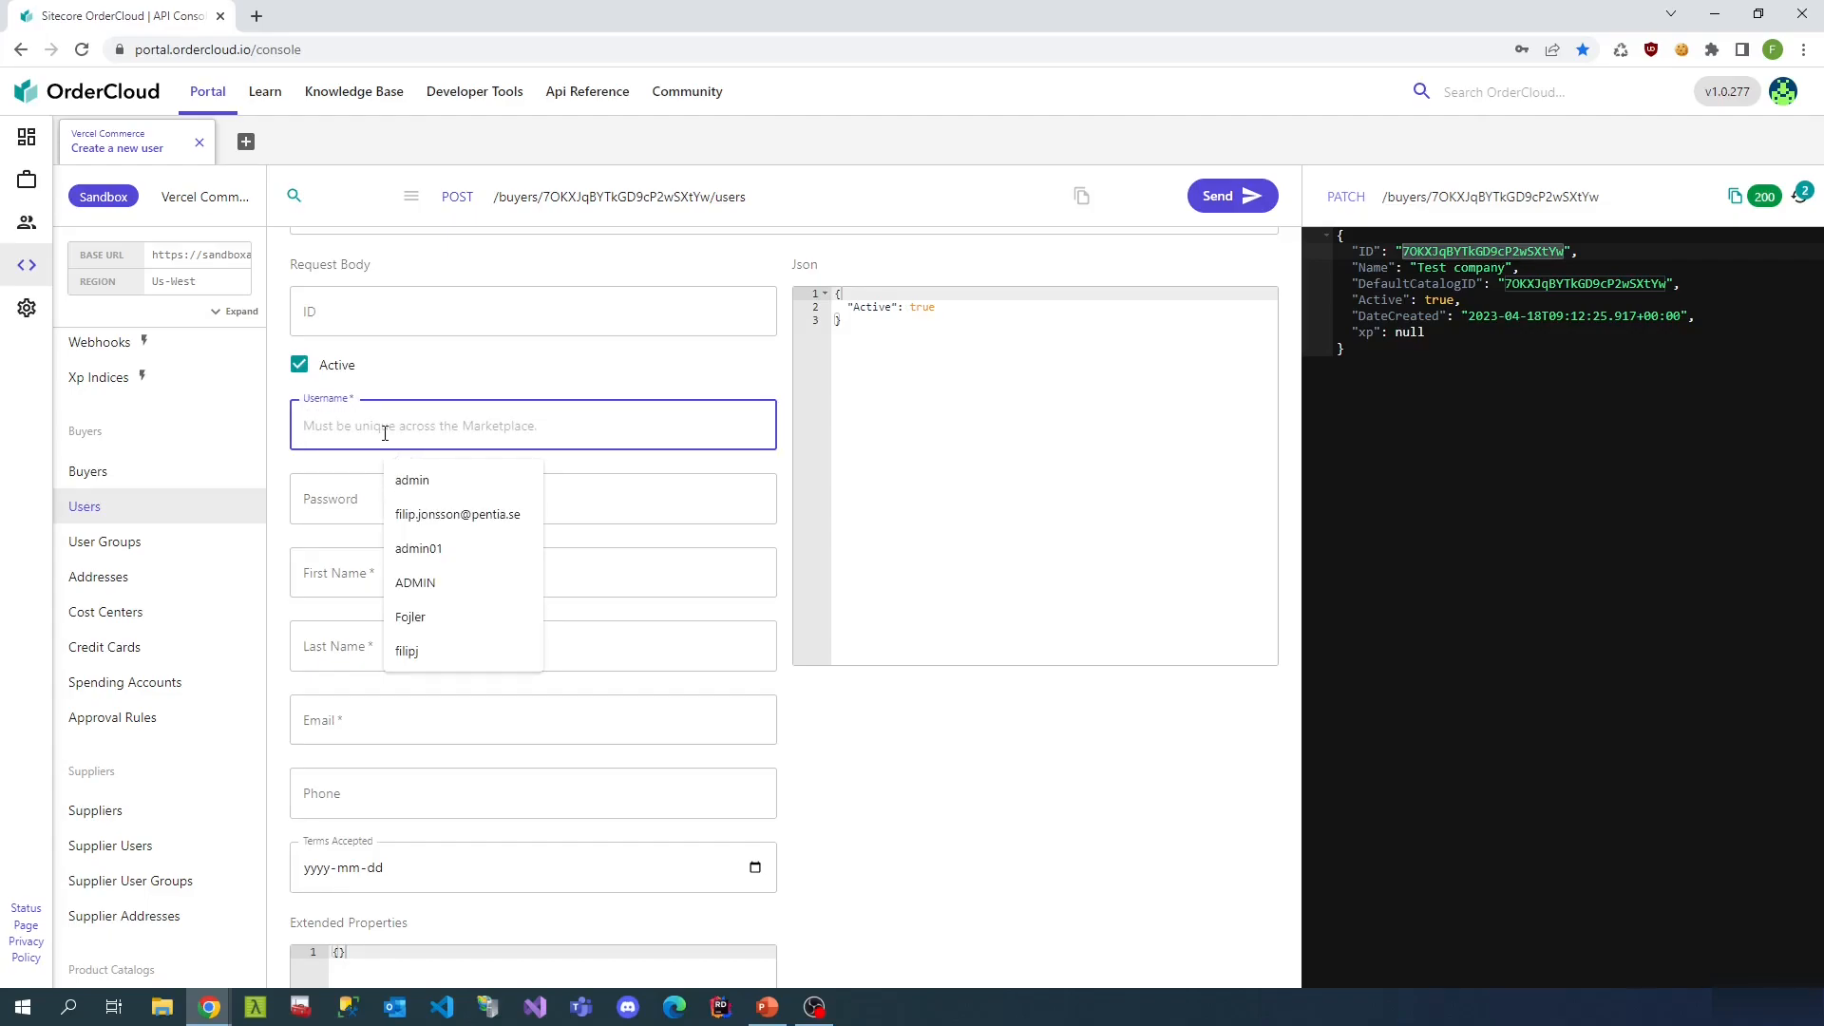
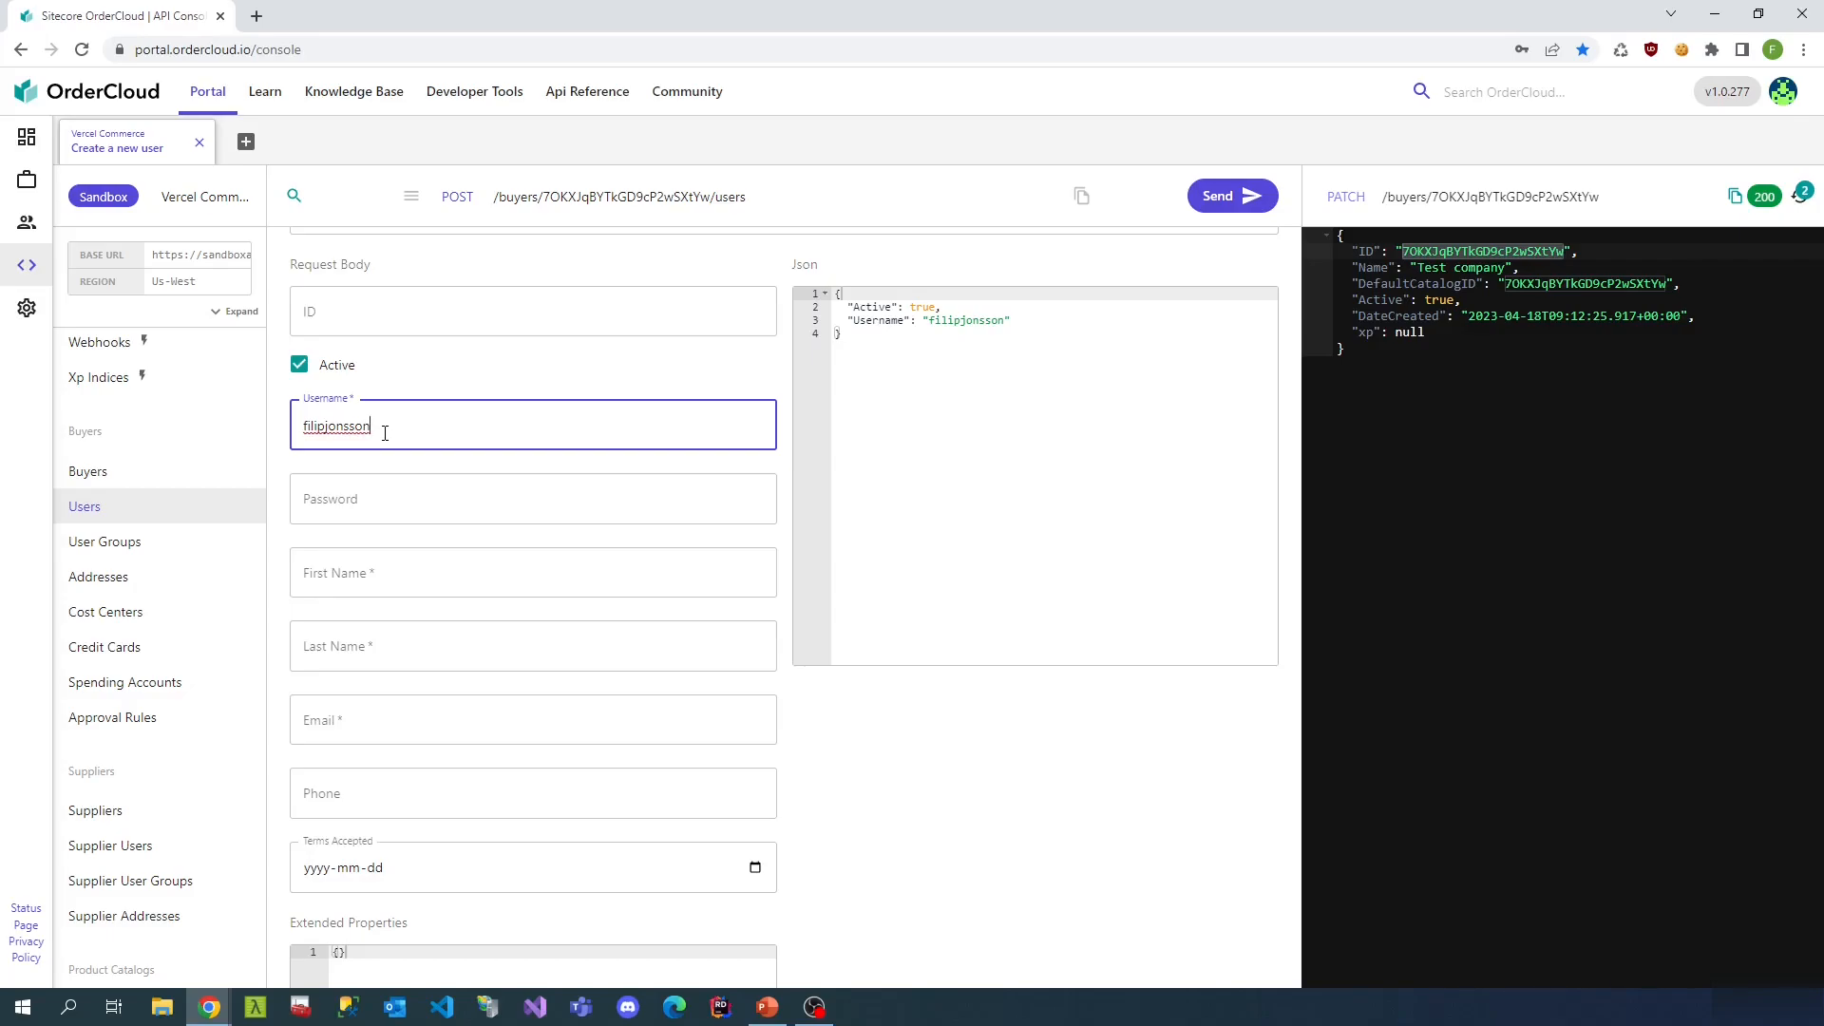
key(Tab)
key(Tab)
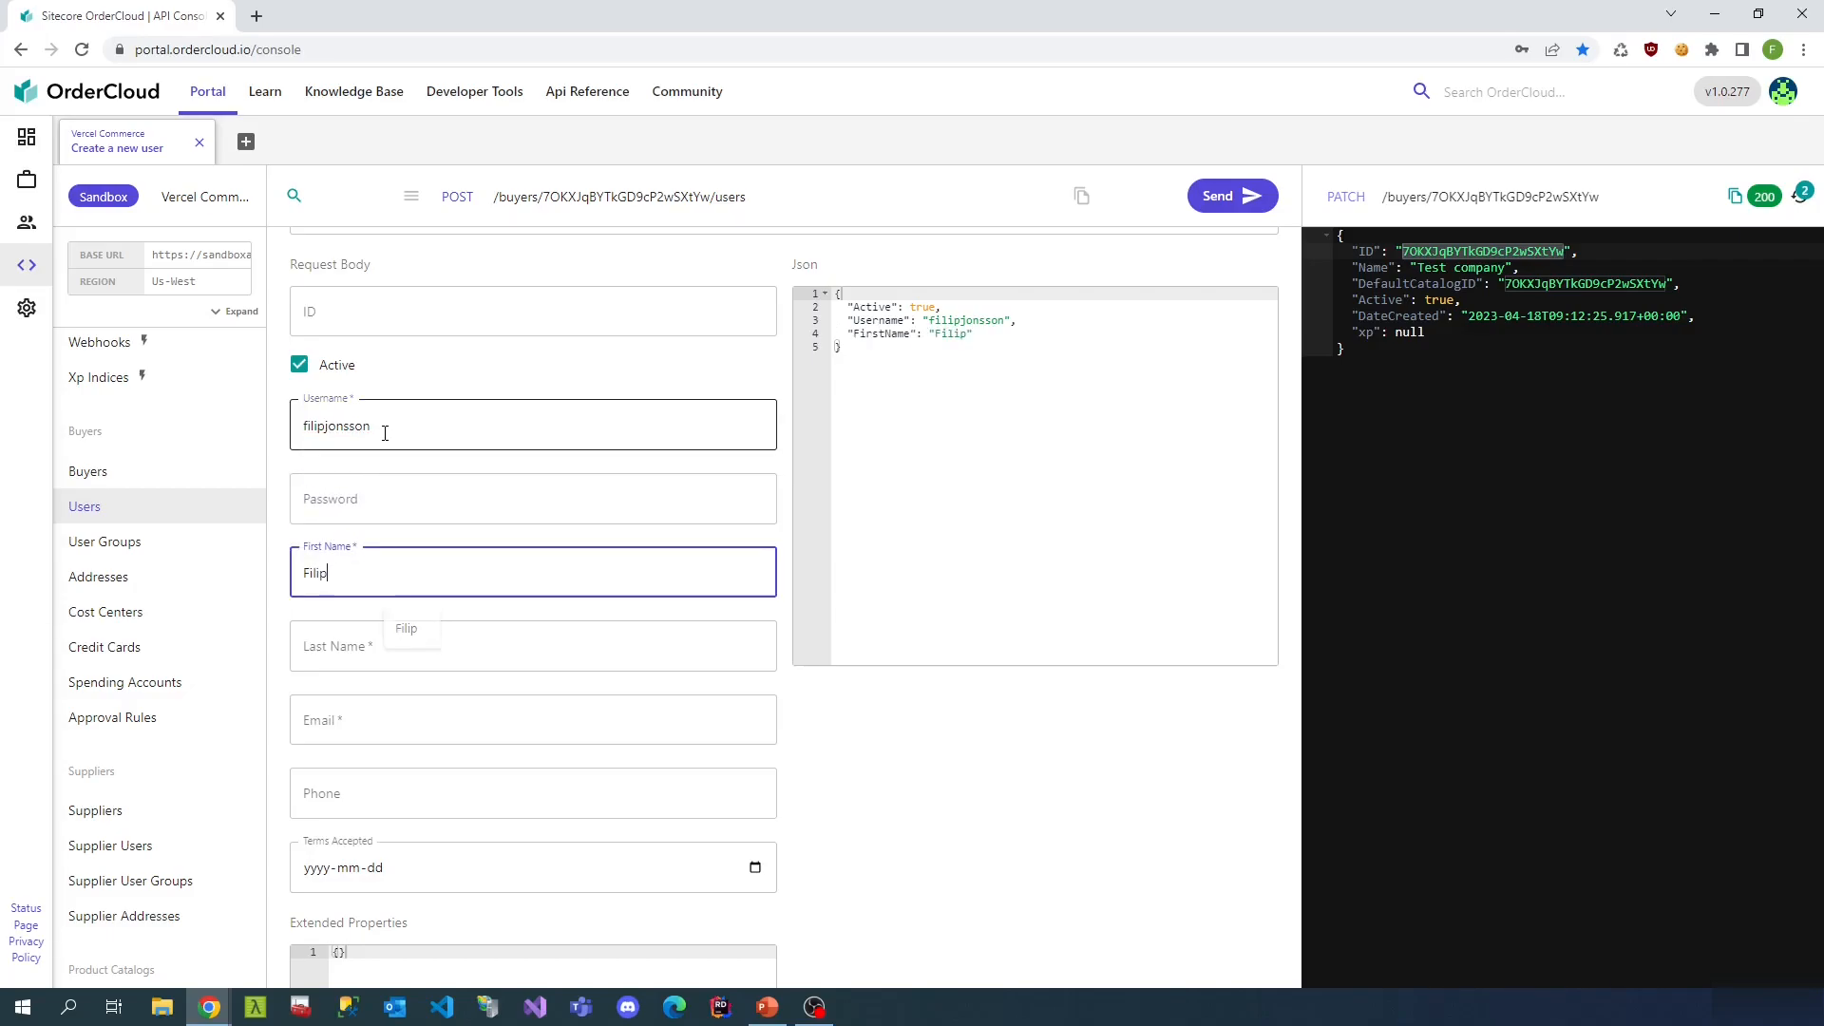
key(Tab)
key(Tab)
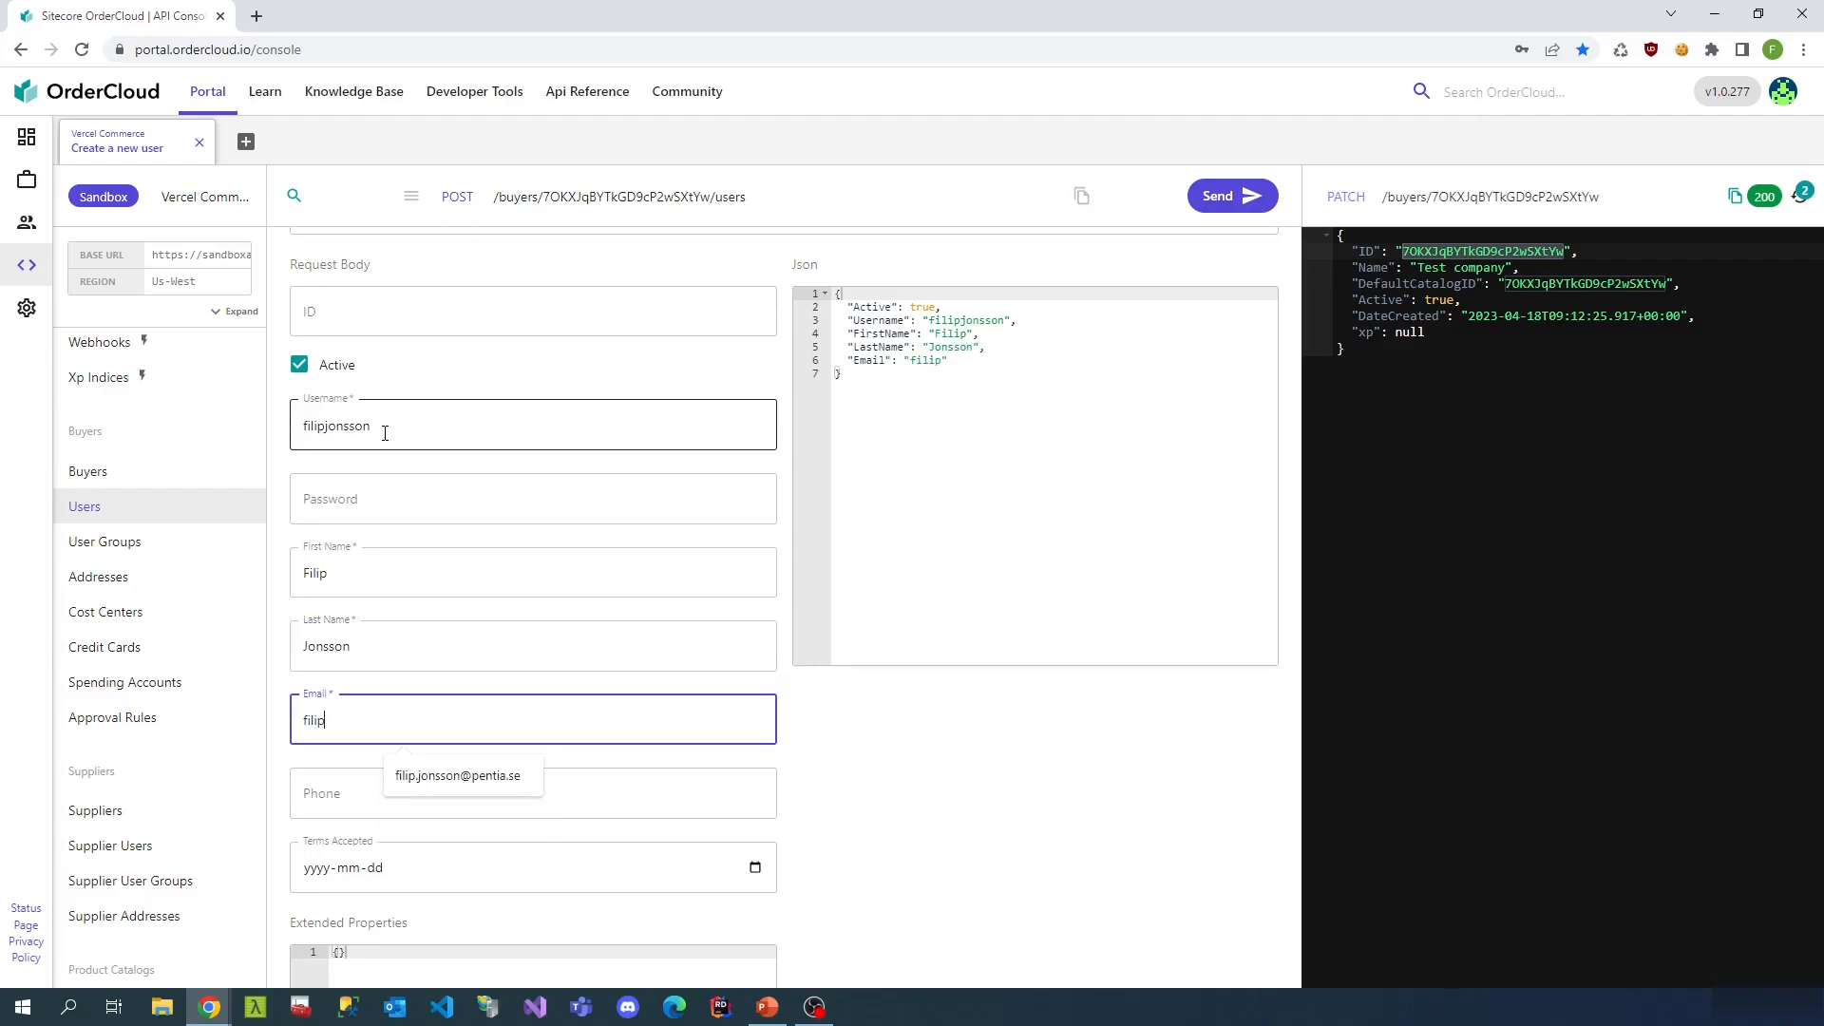
scroll(582, 700, down, 2)
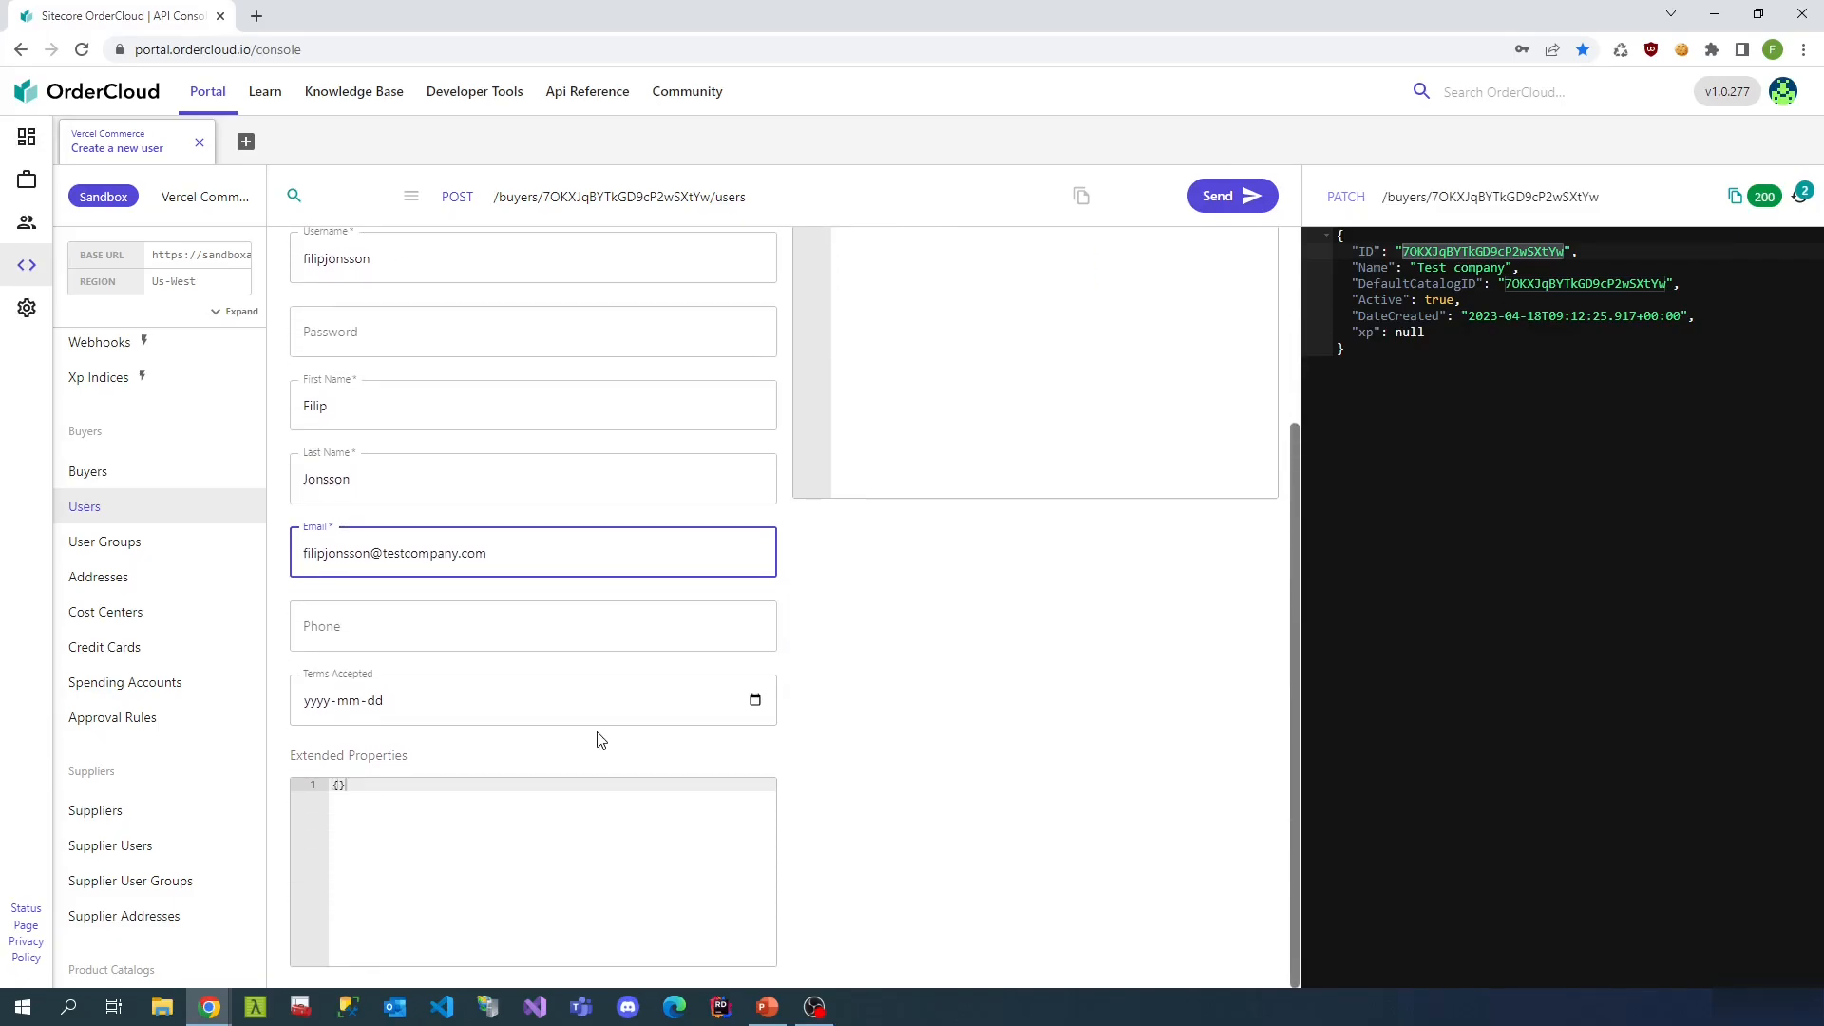
scroll(599, 737, up, 3)
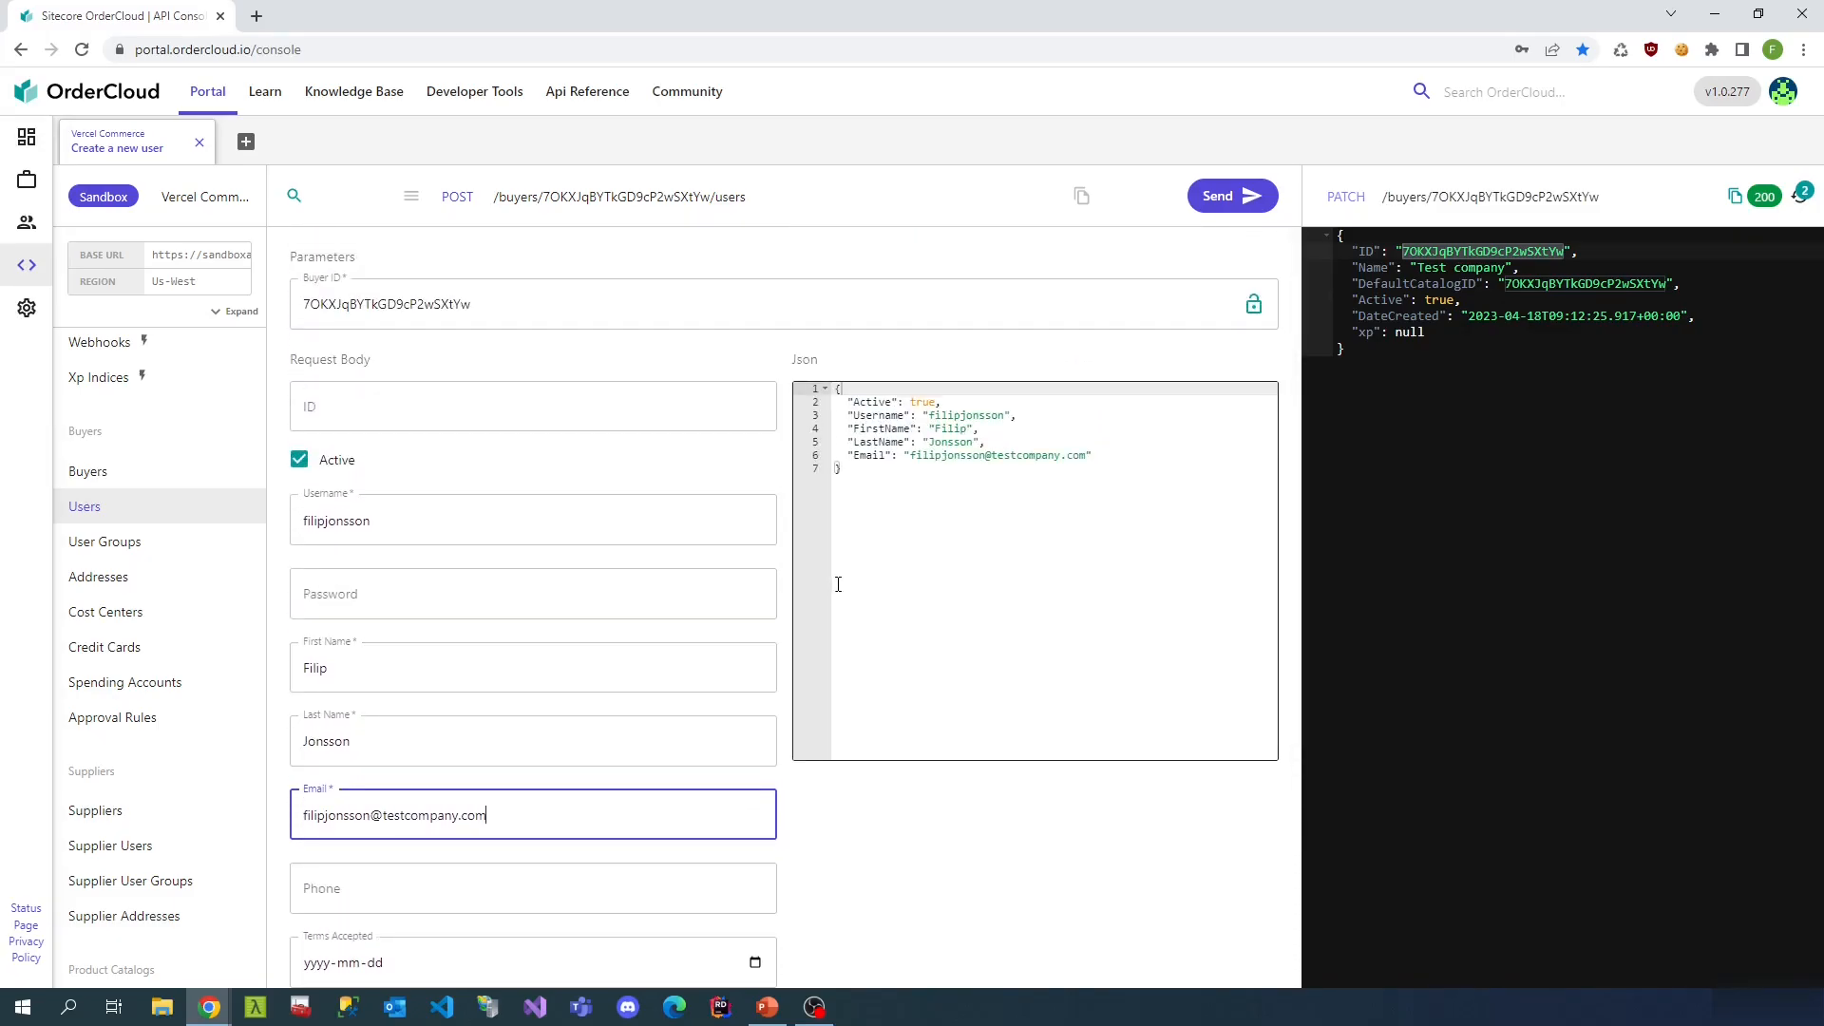
click(1253, 203)
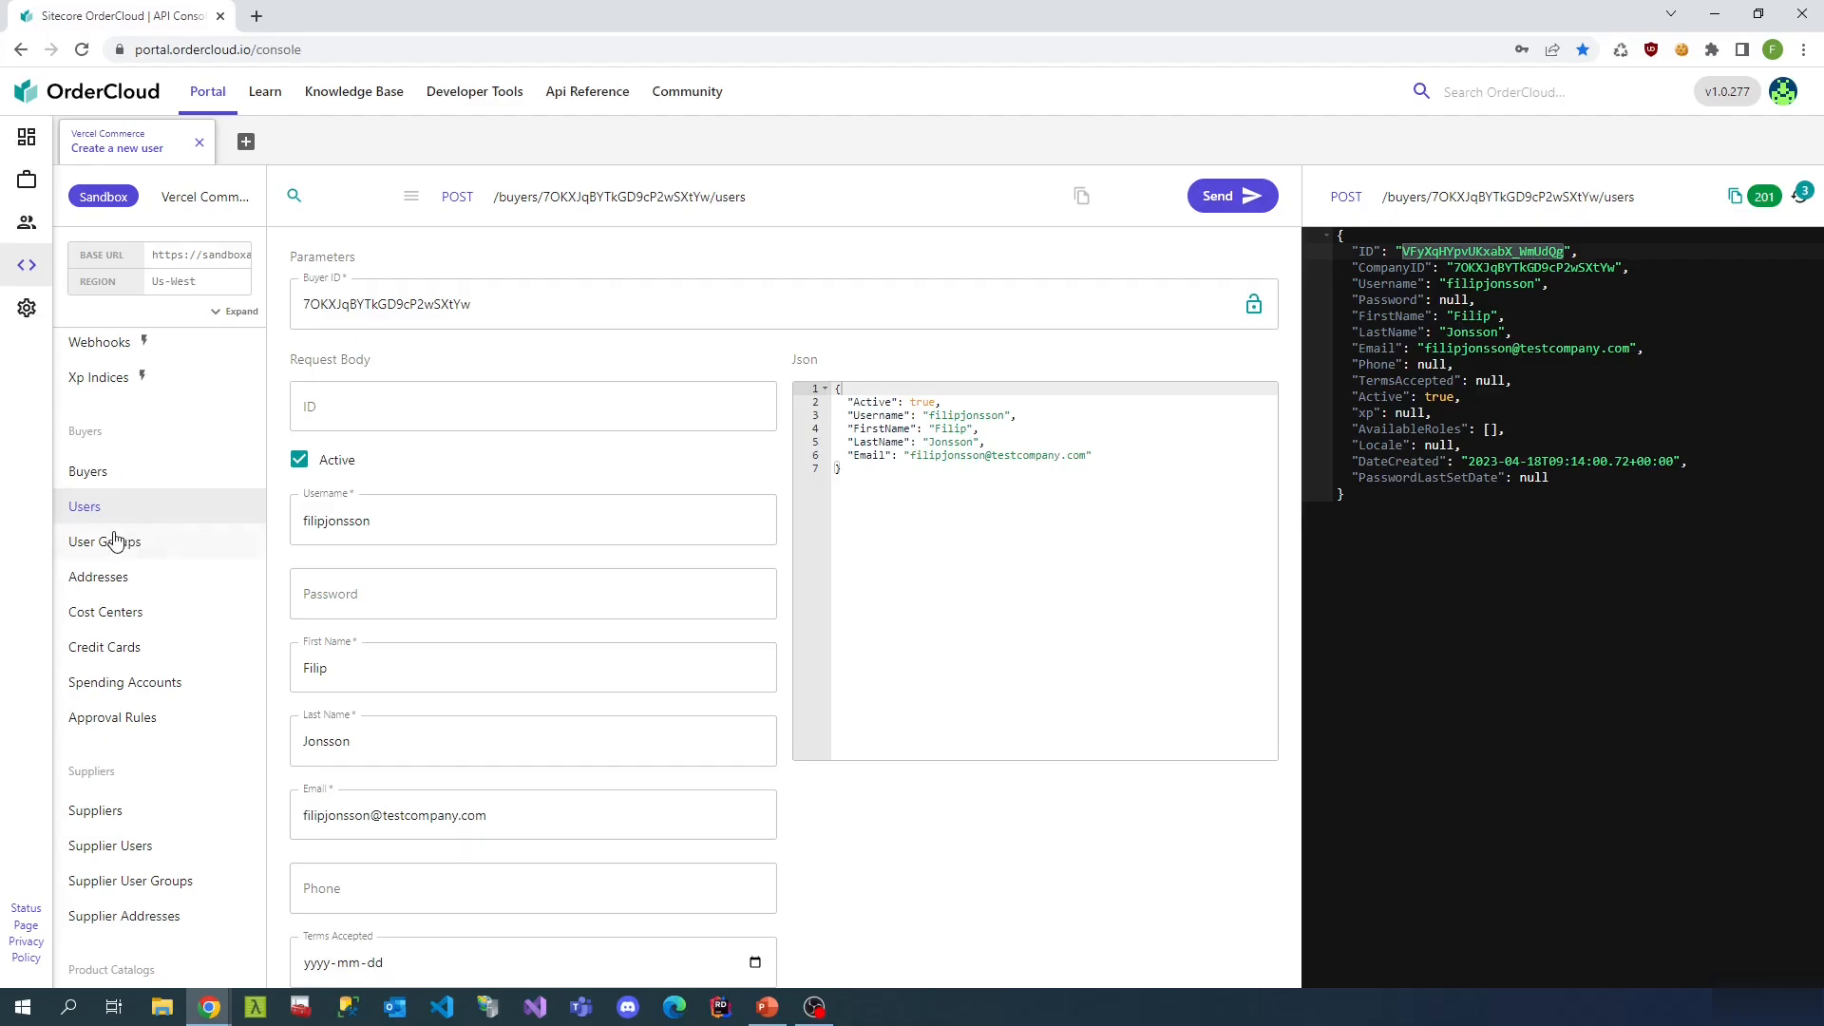
- Inspect the Logged in Shopper profile filtered to its seven assigned roles, then return to the table
scroll(121, 535, up, 5)
scroll(154, 550, up, 1)
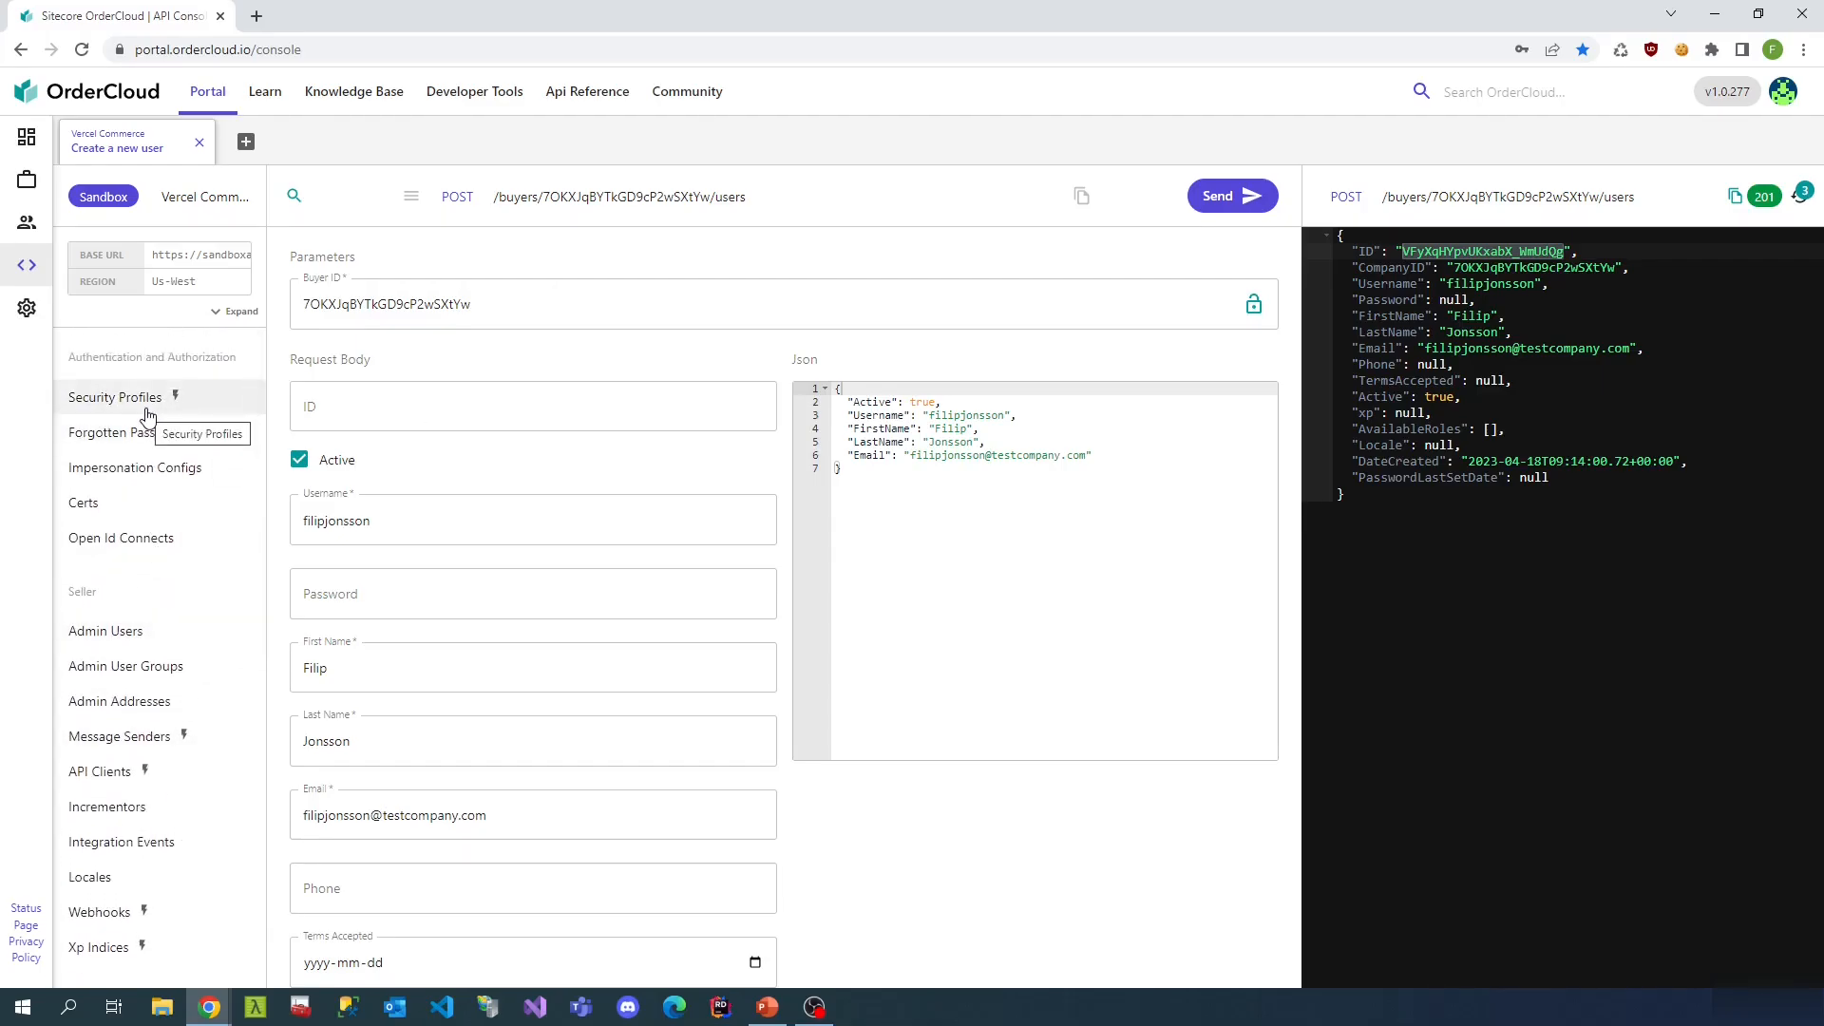
click(147, 415)
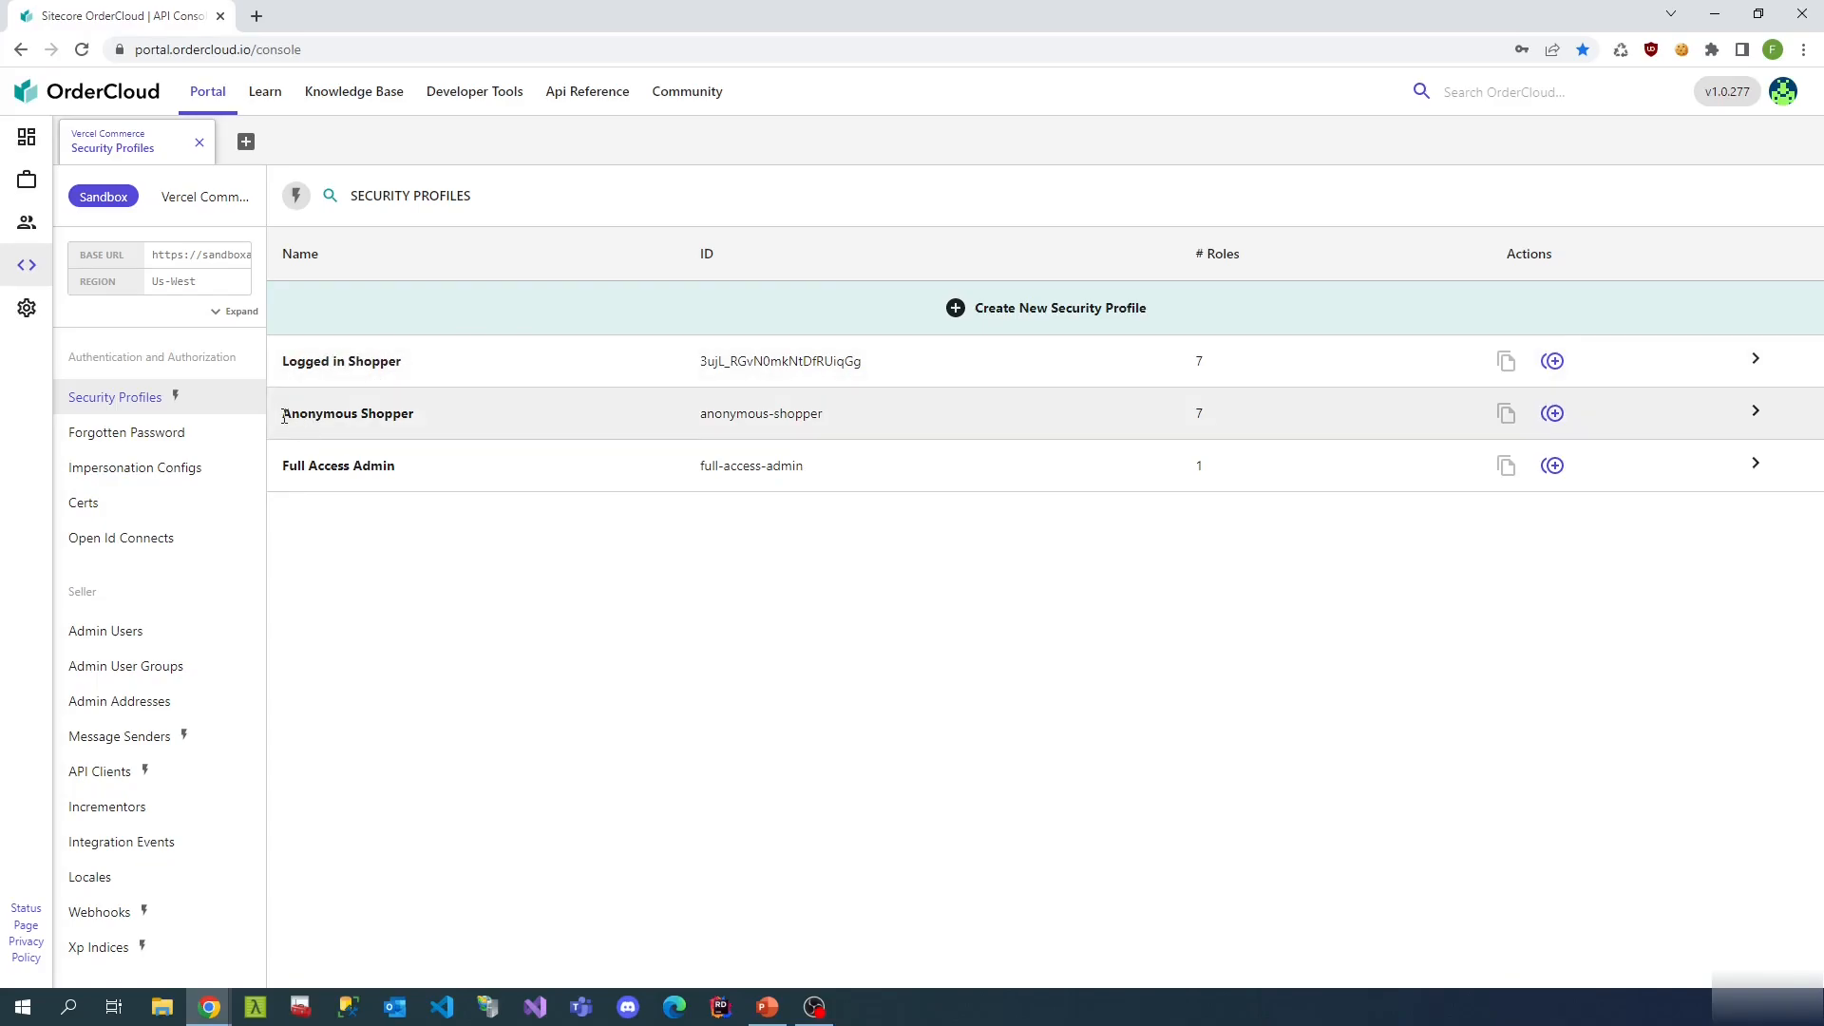
click(390, 363)
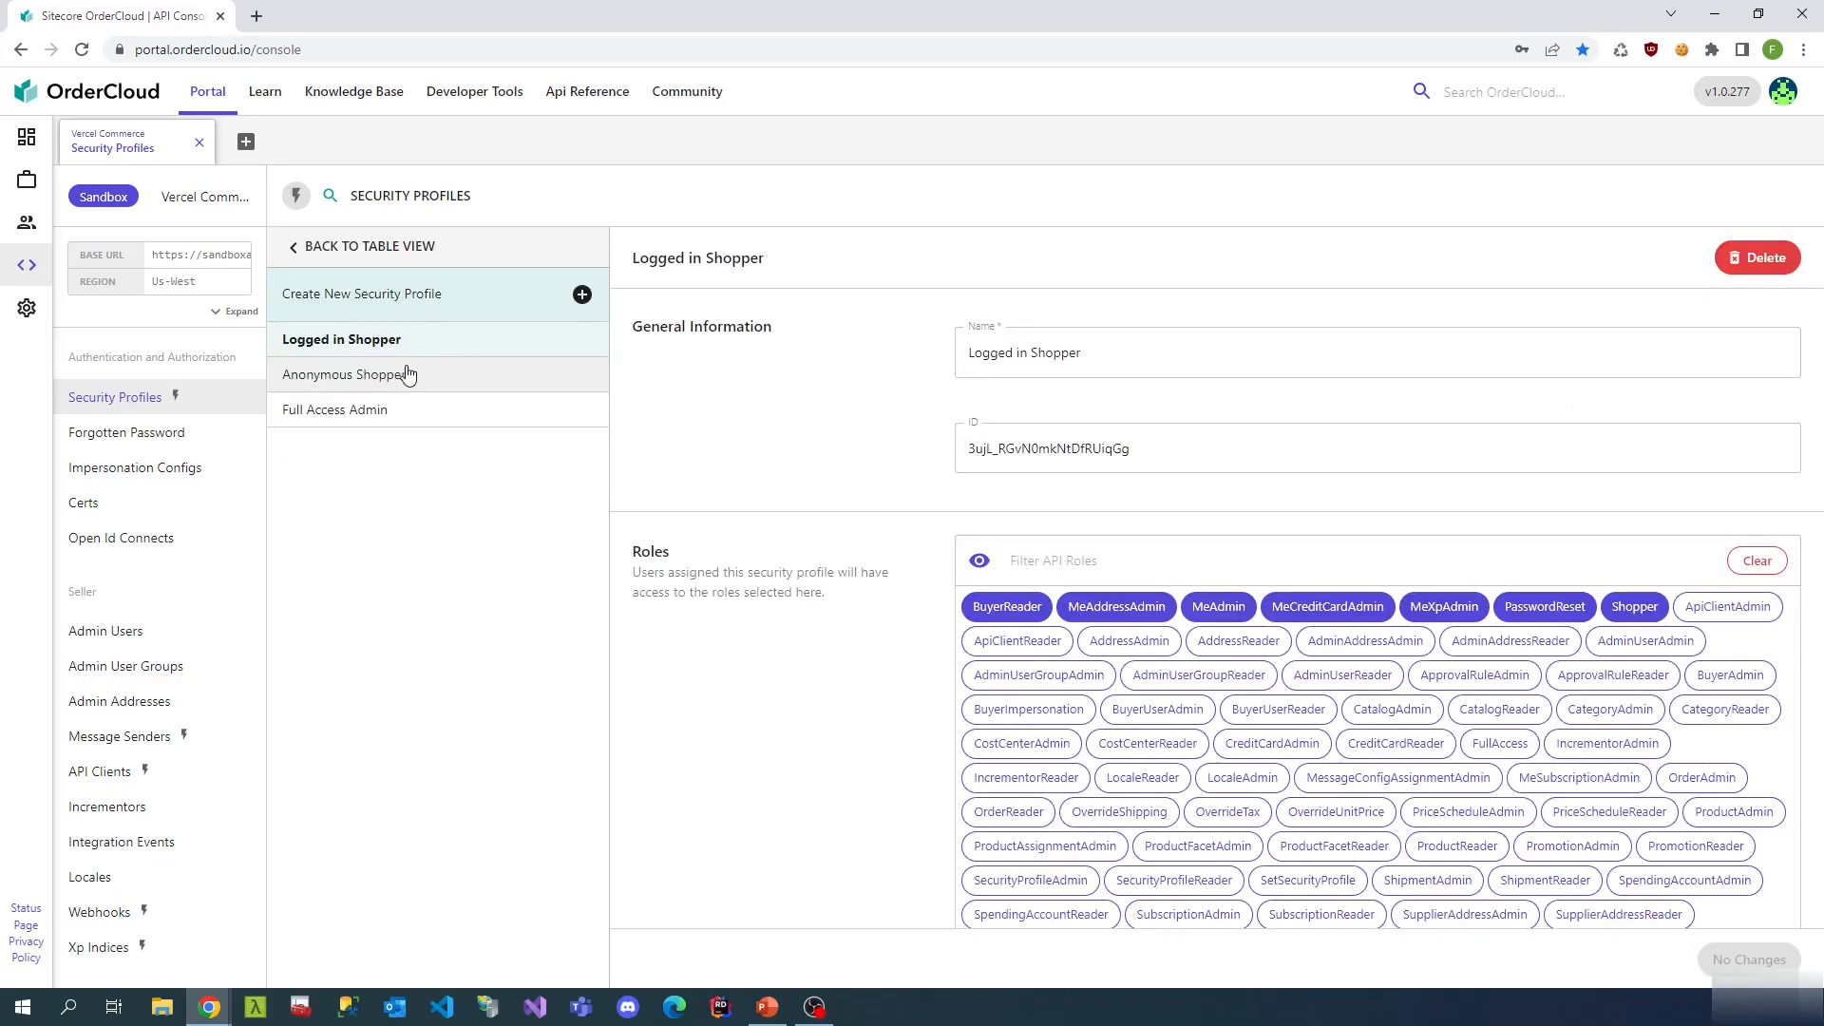
click(986, 566)
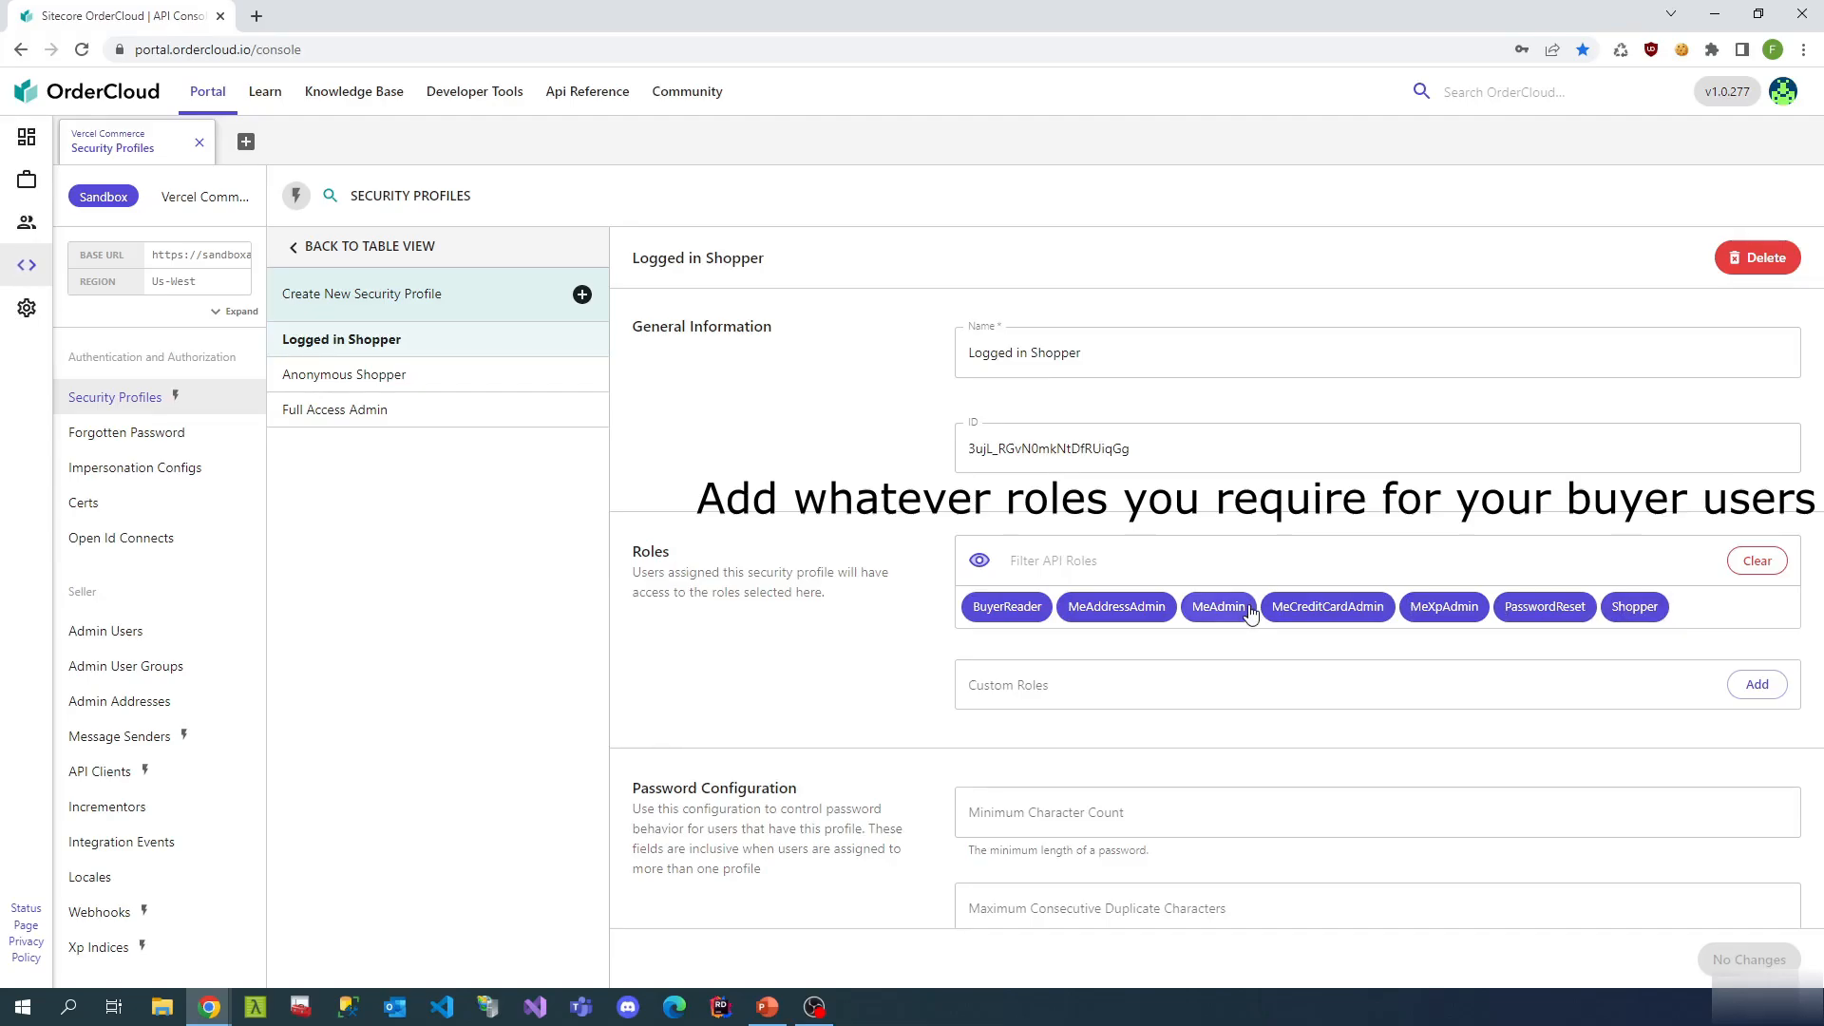
scroll(926, 596, down, 3)
scroll(895, 636, down, 1)
scroll(920, 631, up, 5)
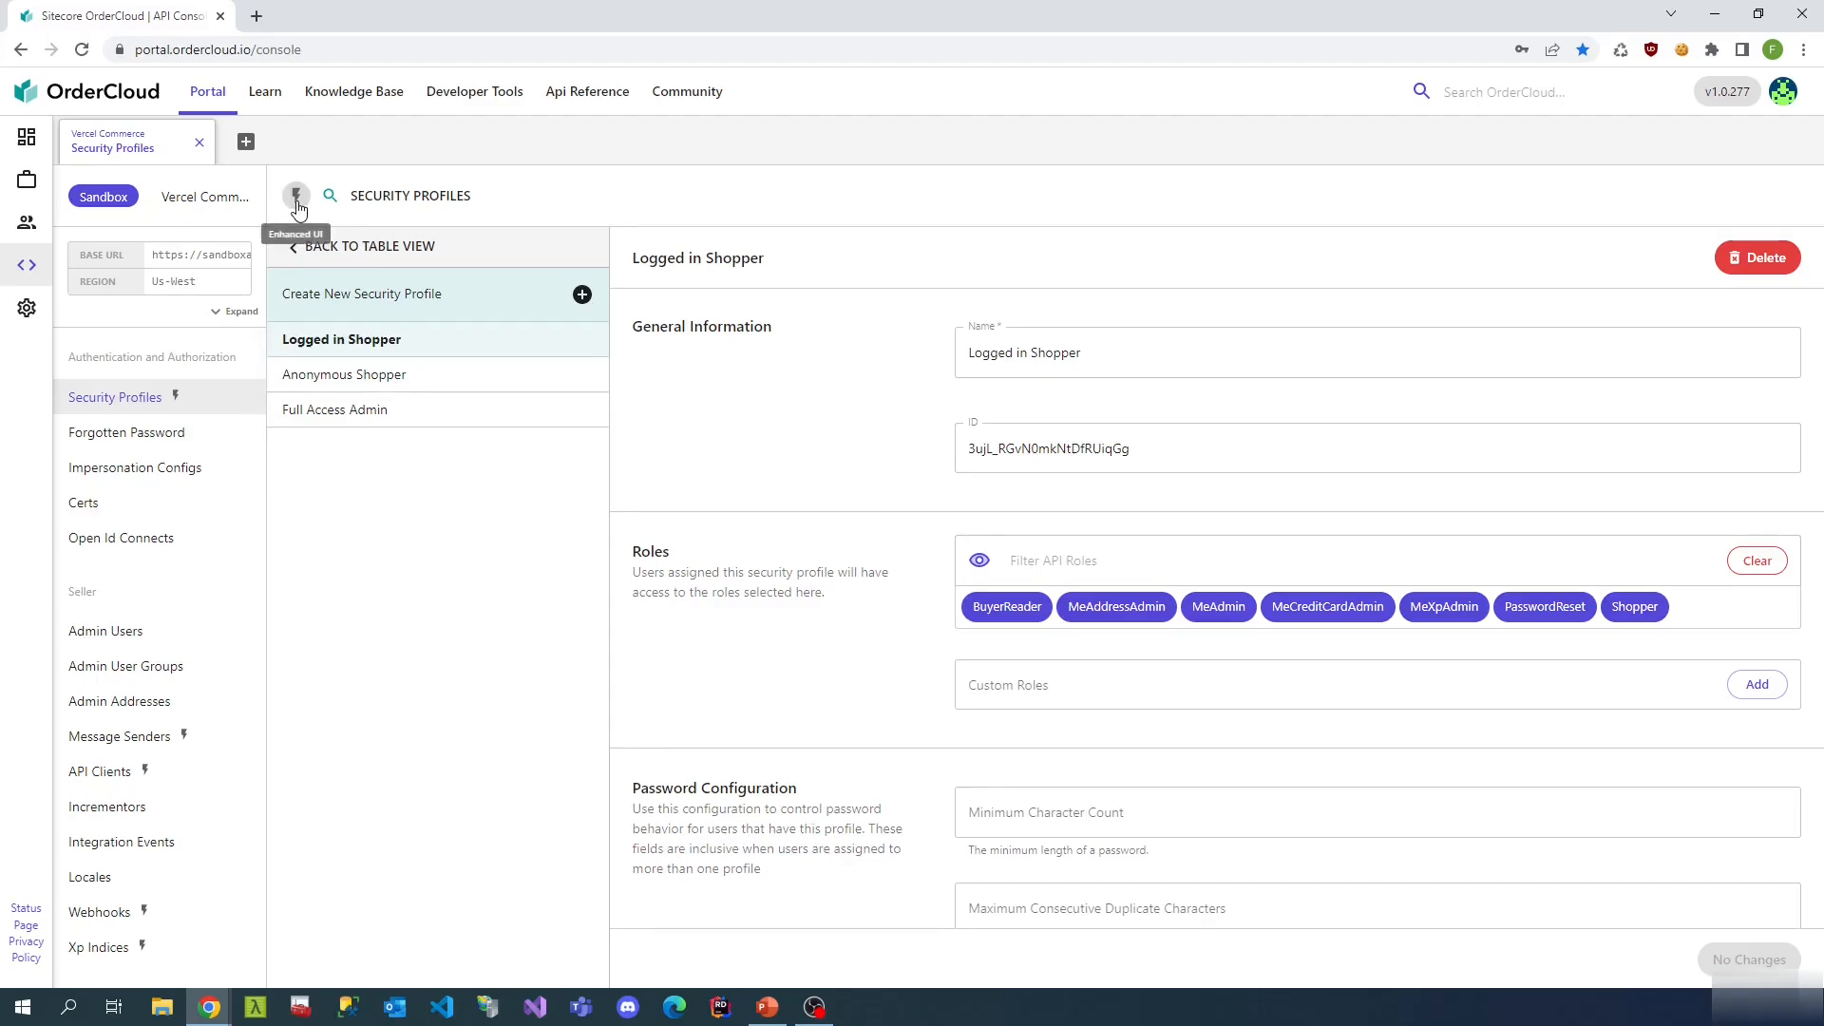
click(294, 246)
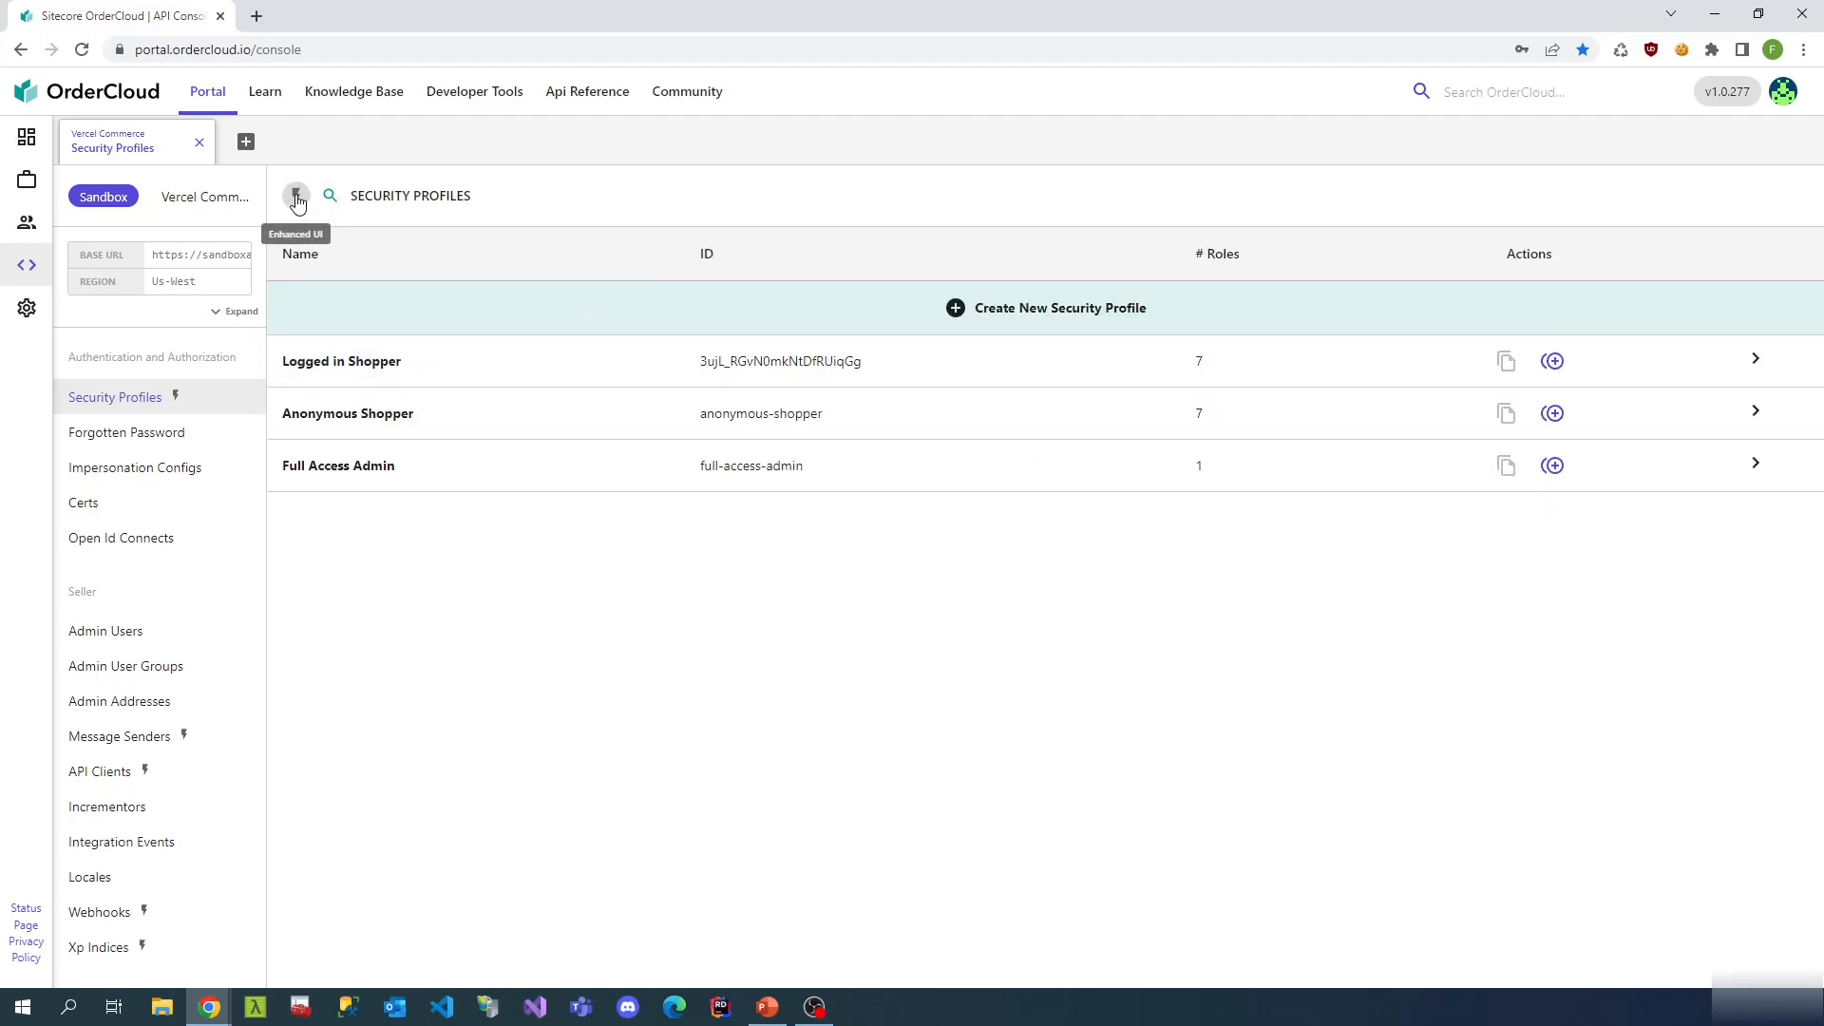
- Turn off Enhanced UI, list security profiles and copy the Logged in Shopper profile ID
click(298, 200)
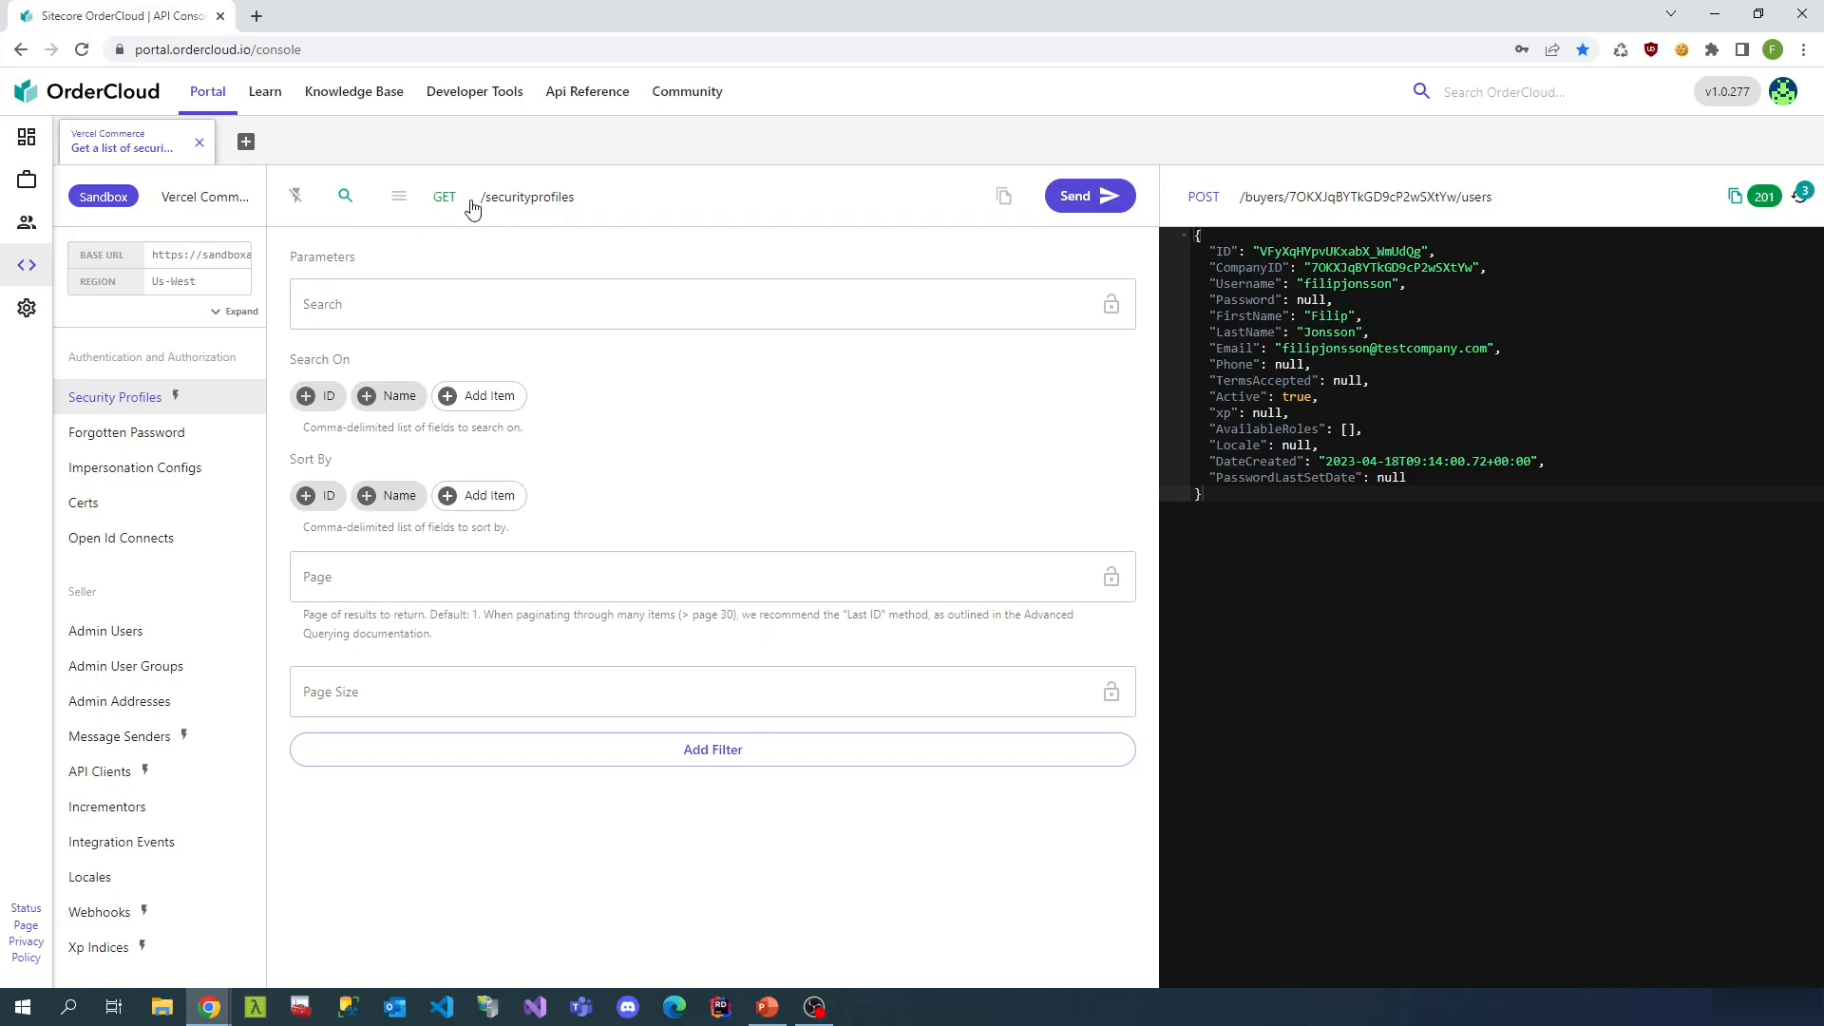
click(419, 206)
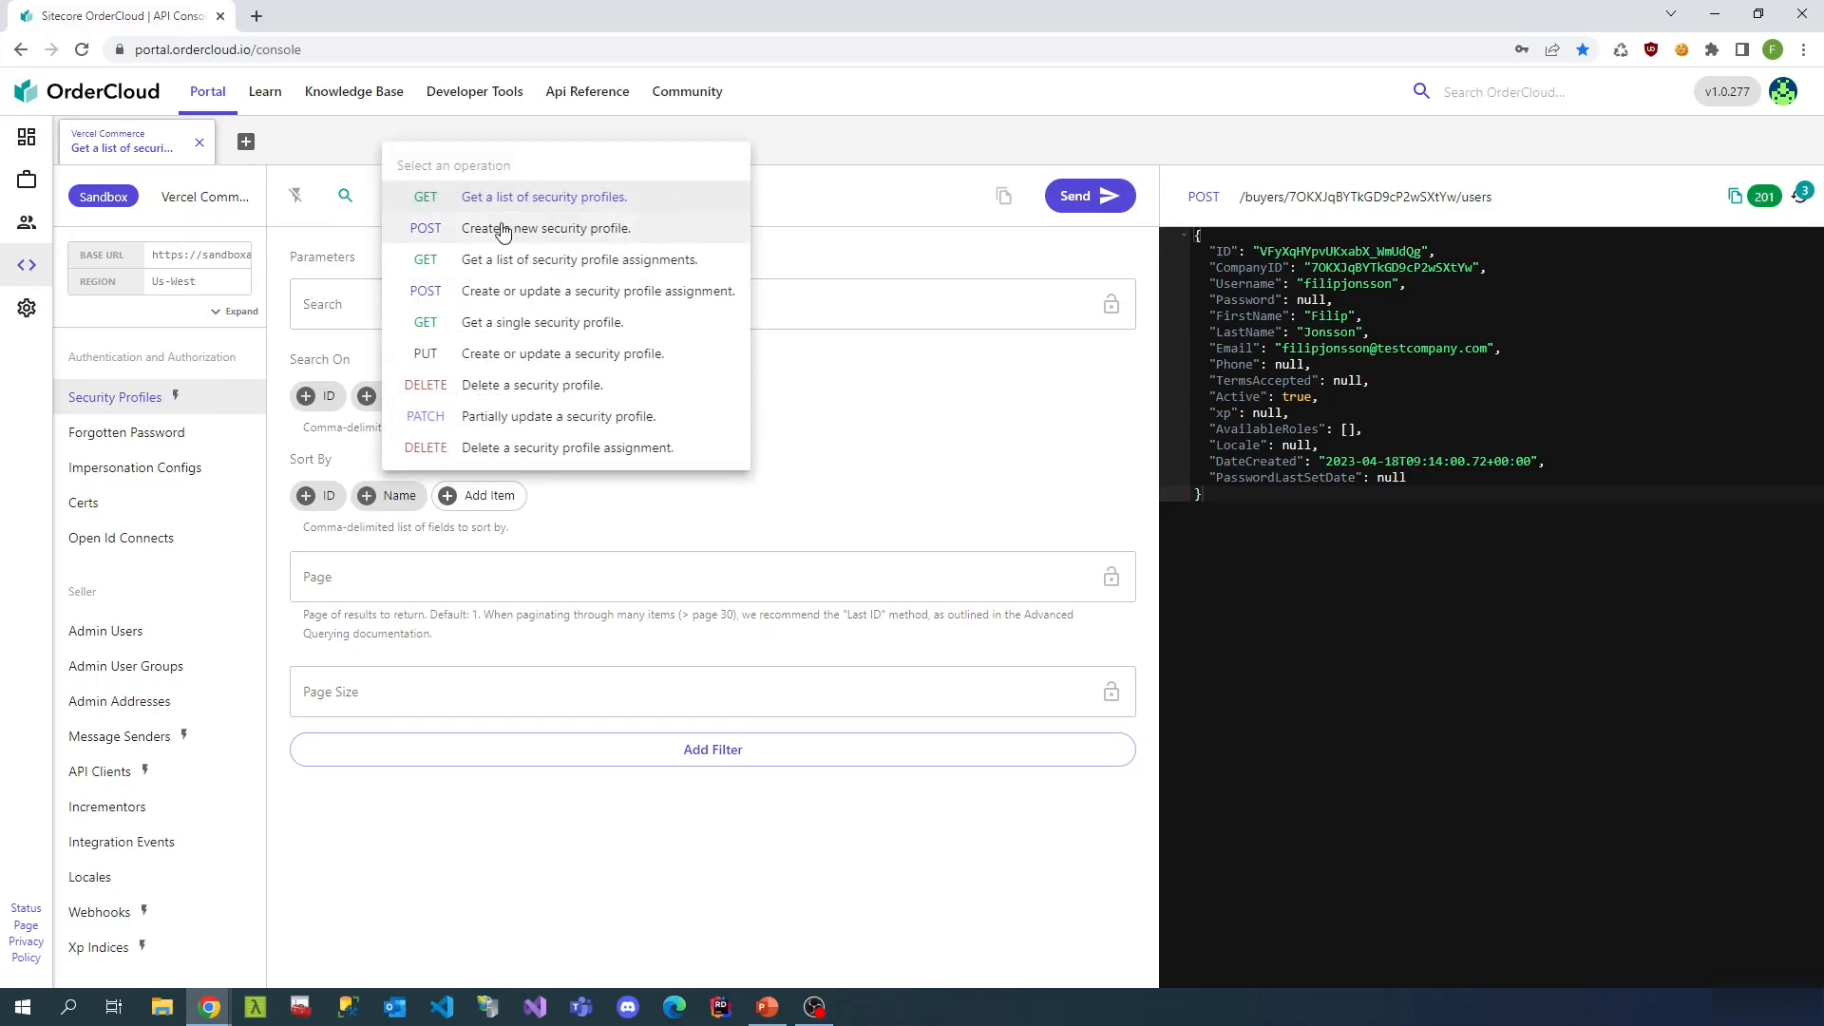
click(586, 291)
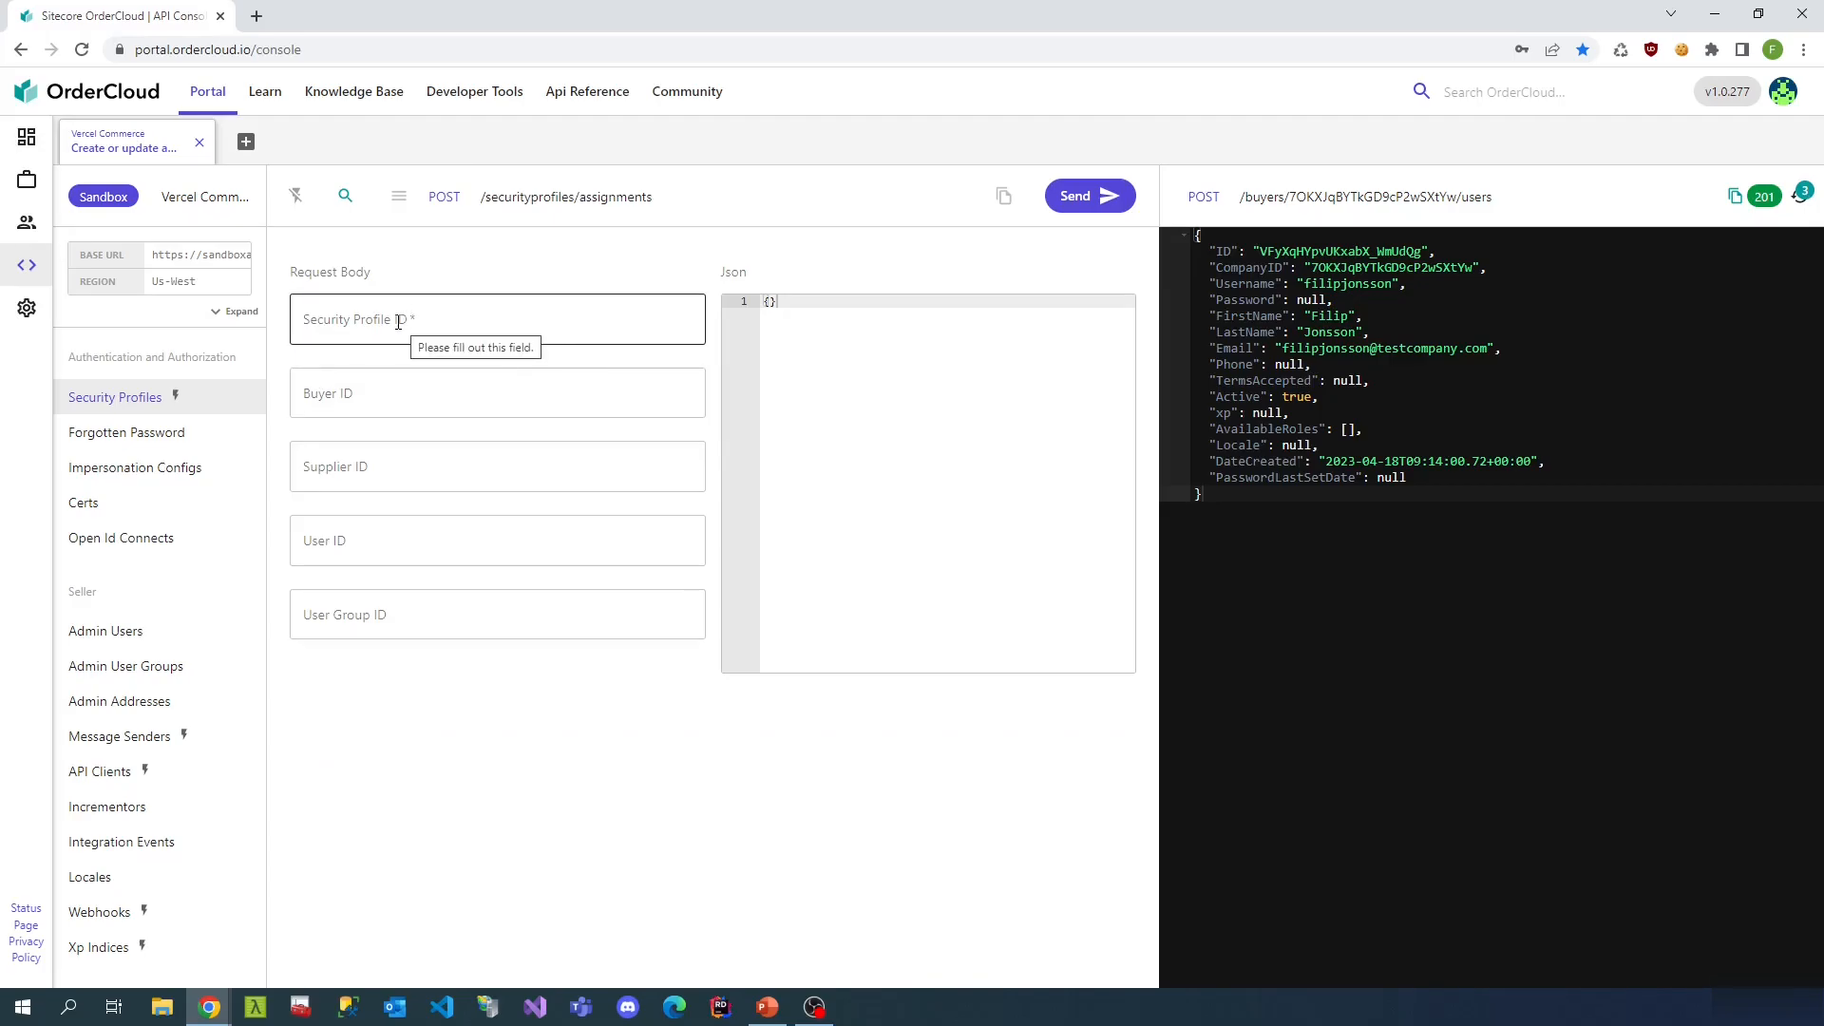
click(399, 196)
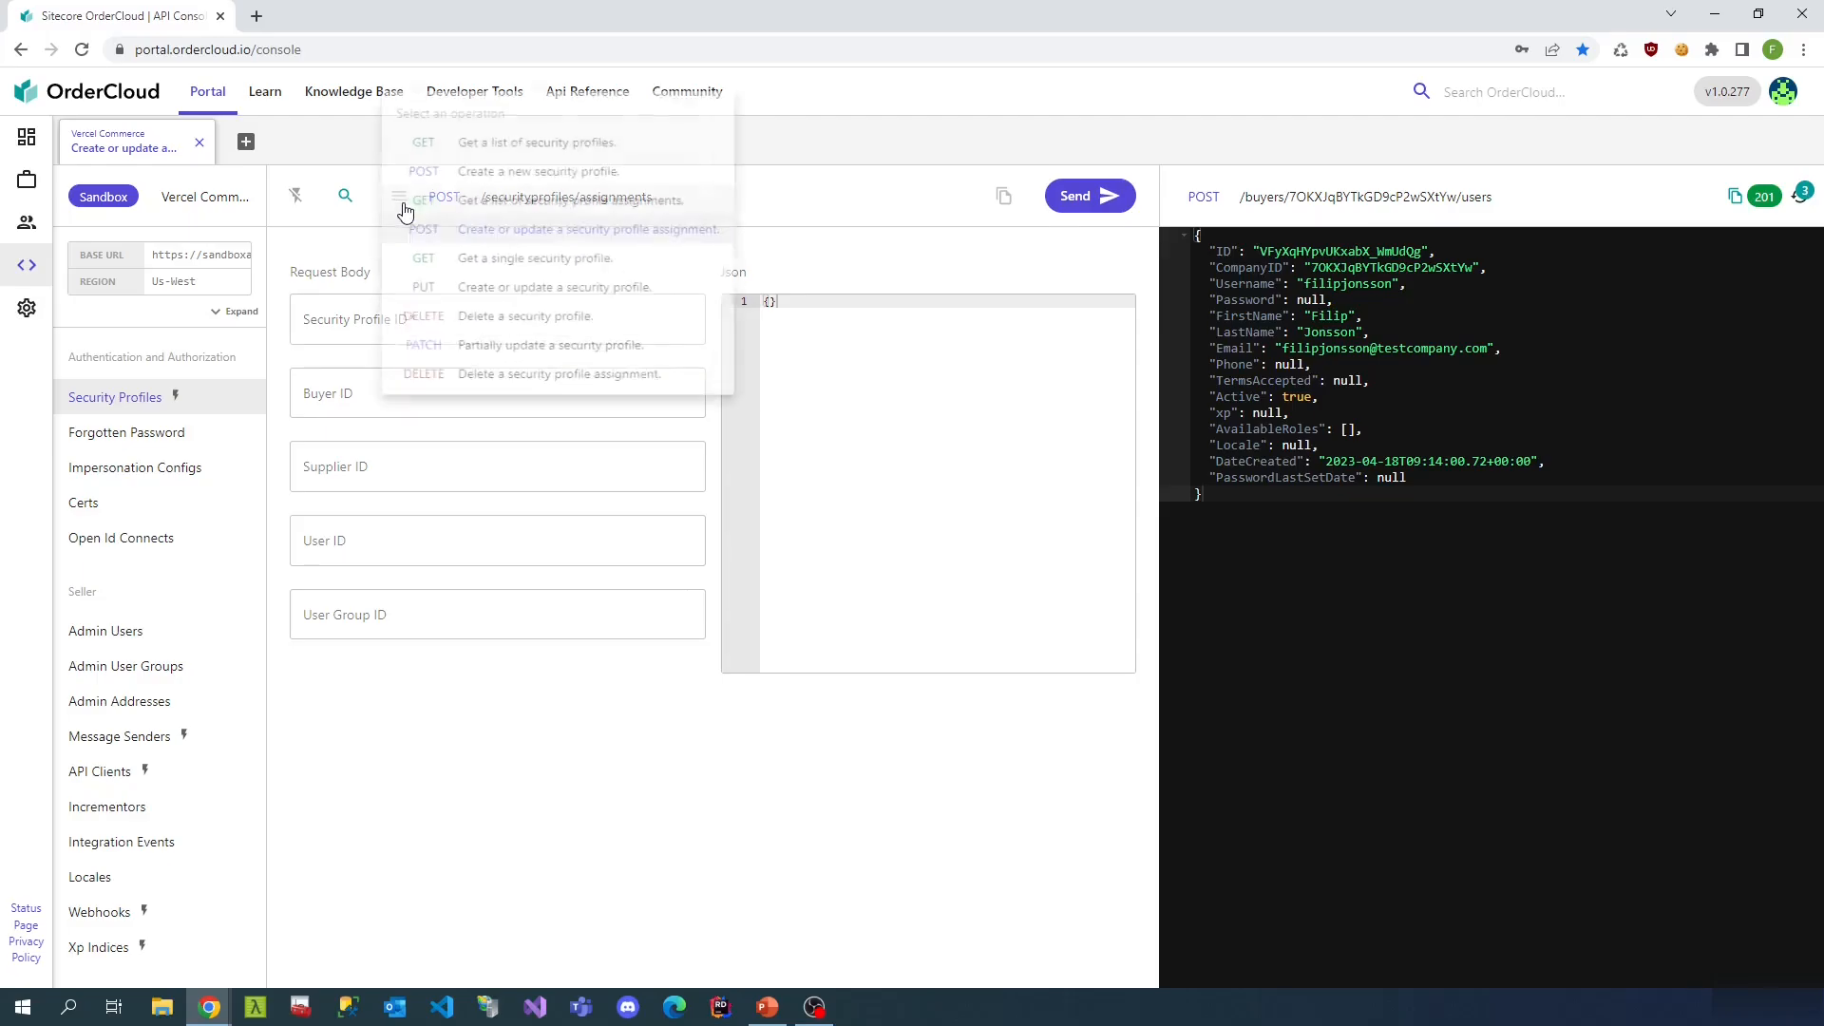
click(545, 140)
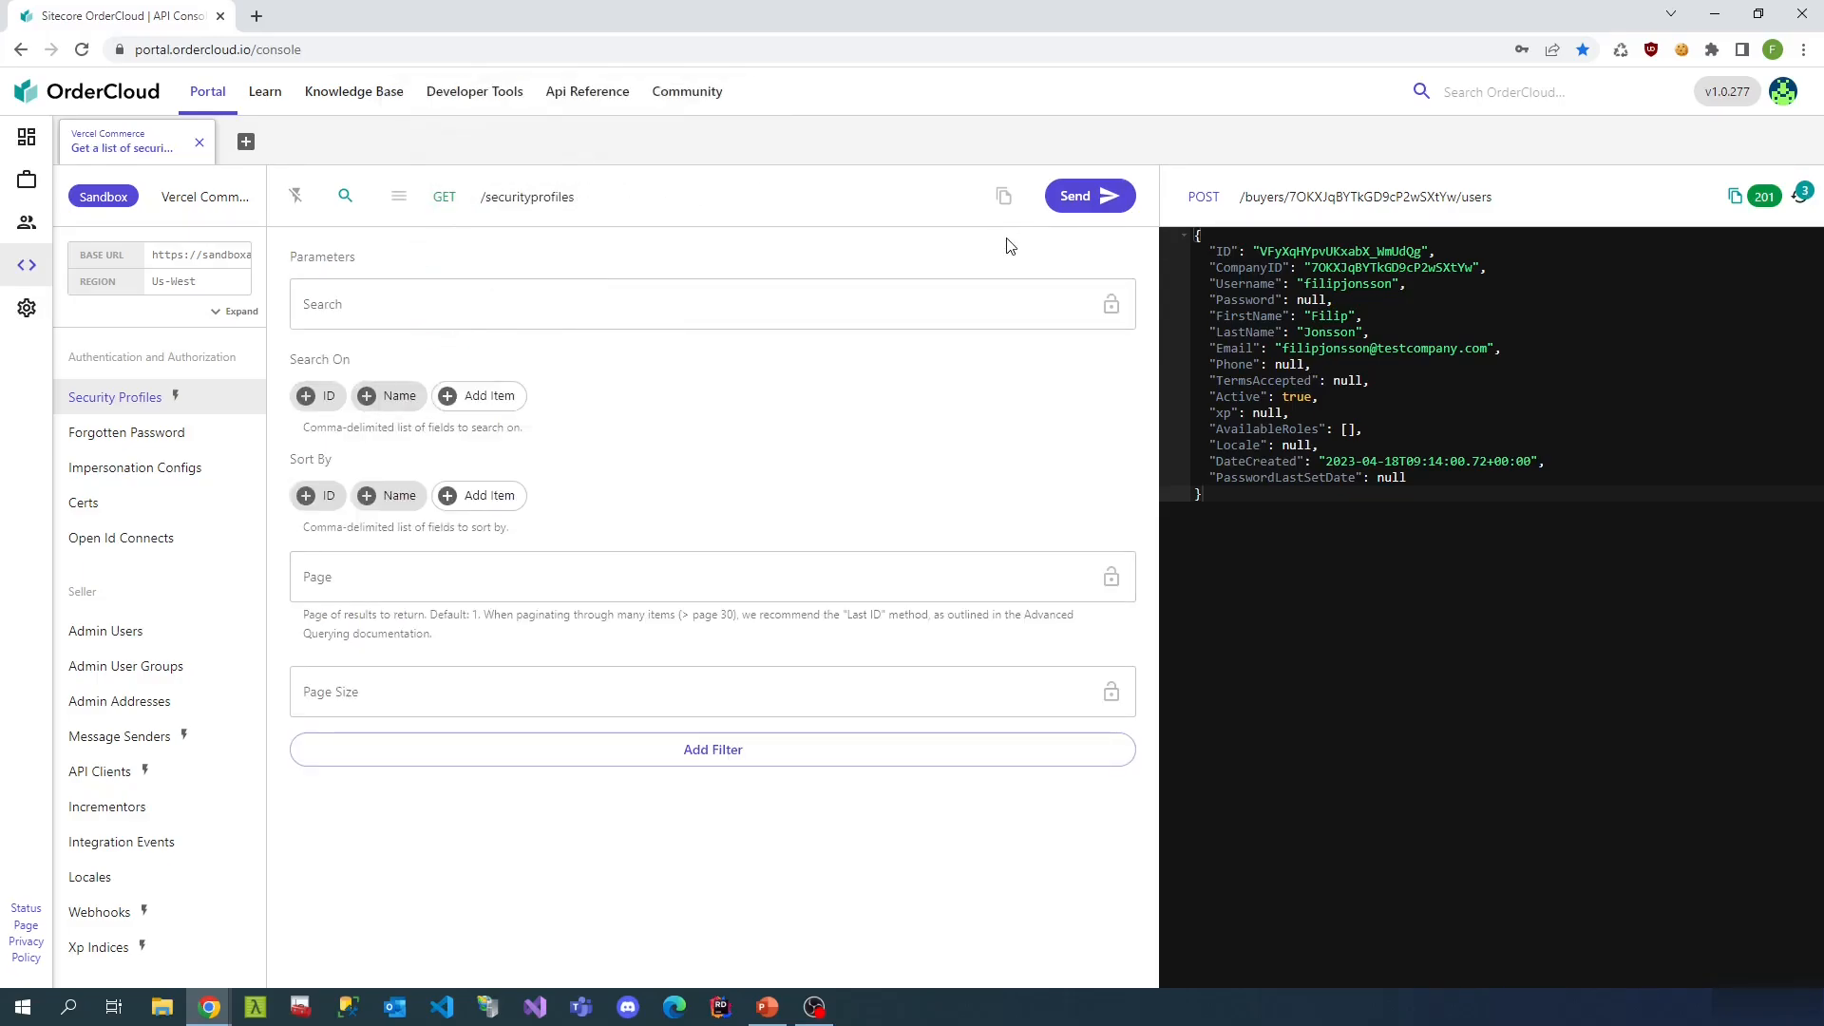
click(1102, 197)
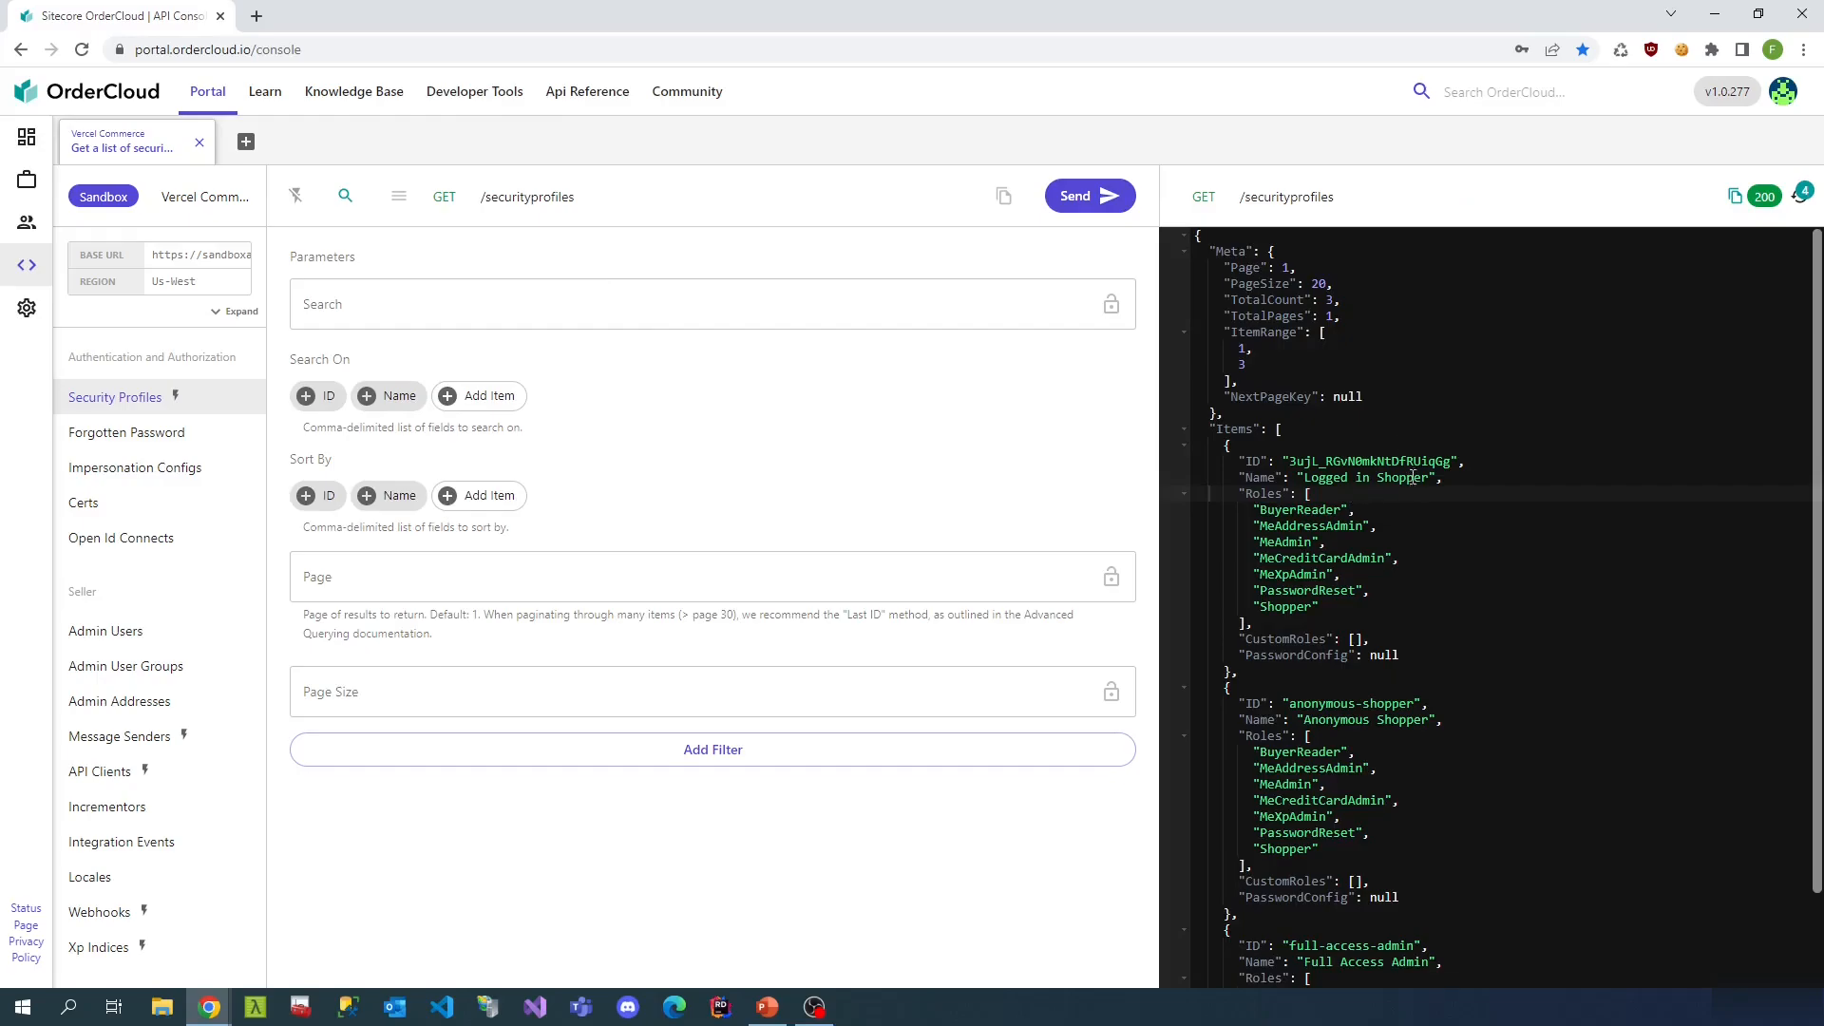
drag(1451, 462, 1291, 465)
key(ctrl+c)
- Open POST /securityprofiles/assignments and paste the Logged in Shopper profile ID
click(412, 206)
click(587, 301)
click(517, 309)
key(ctrl+v)
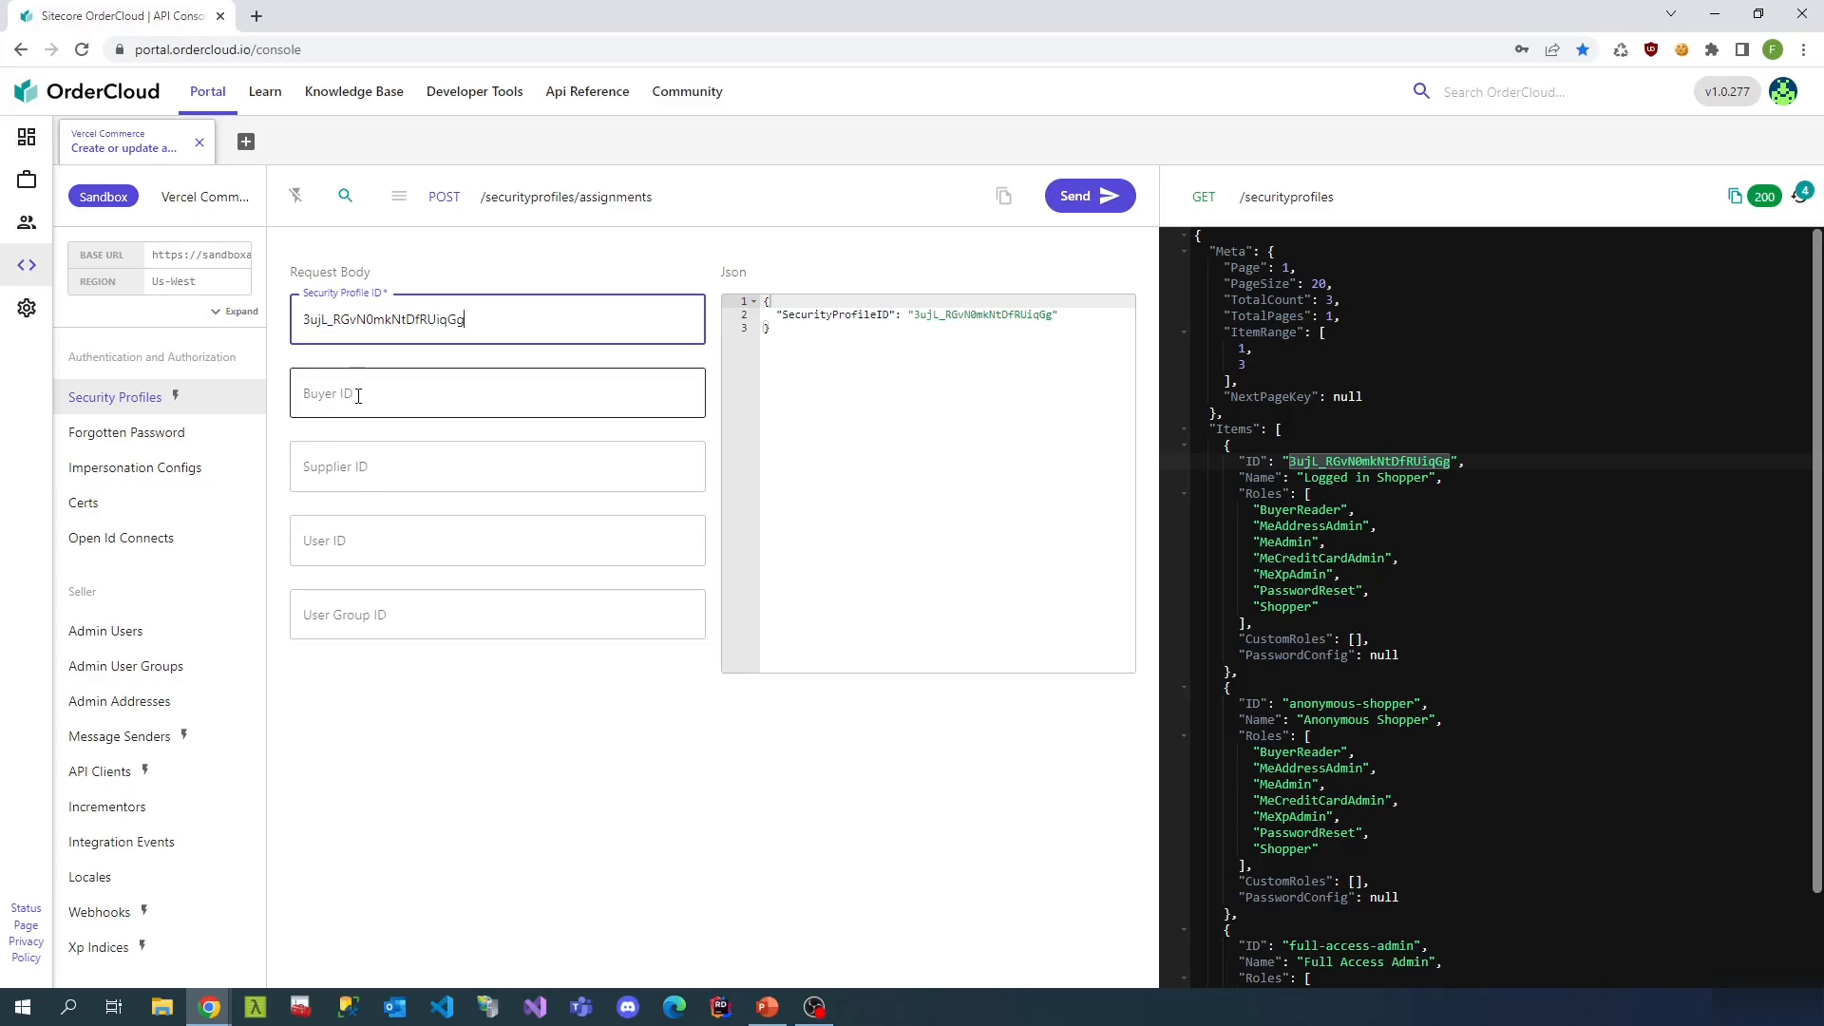
- Paste the Test company buyer ID from the earlier user response and send the assignment (204)
click(1800, 195)
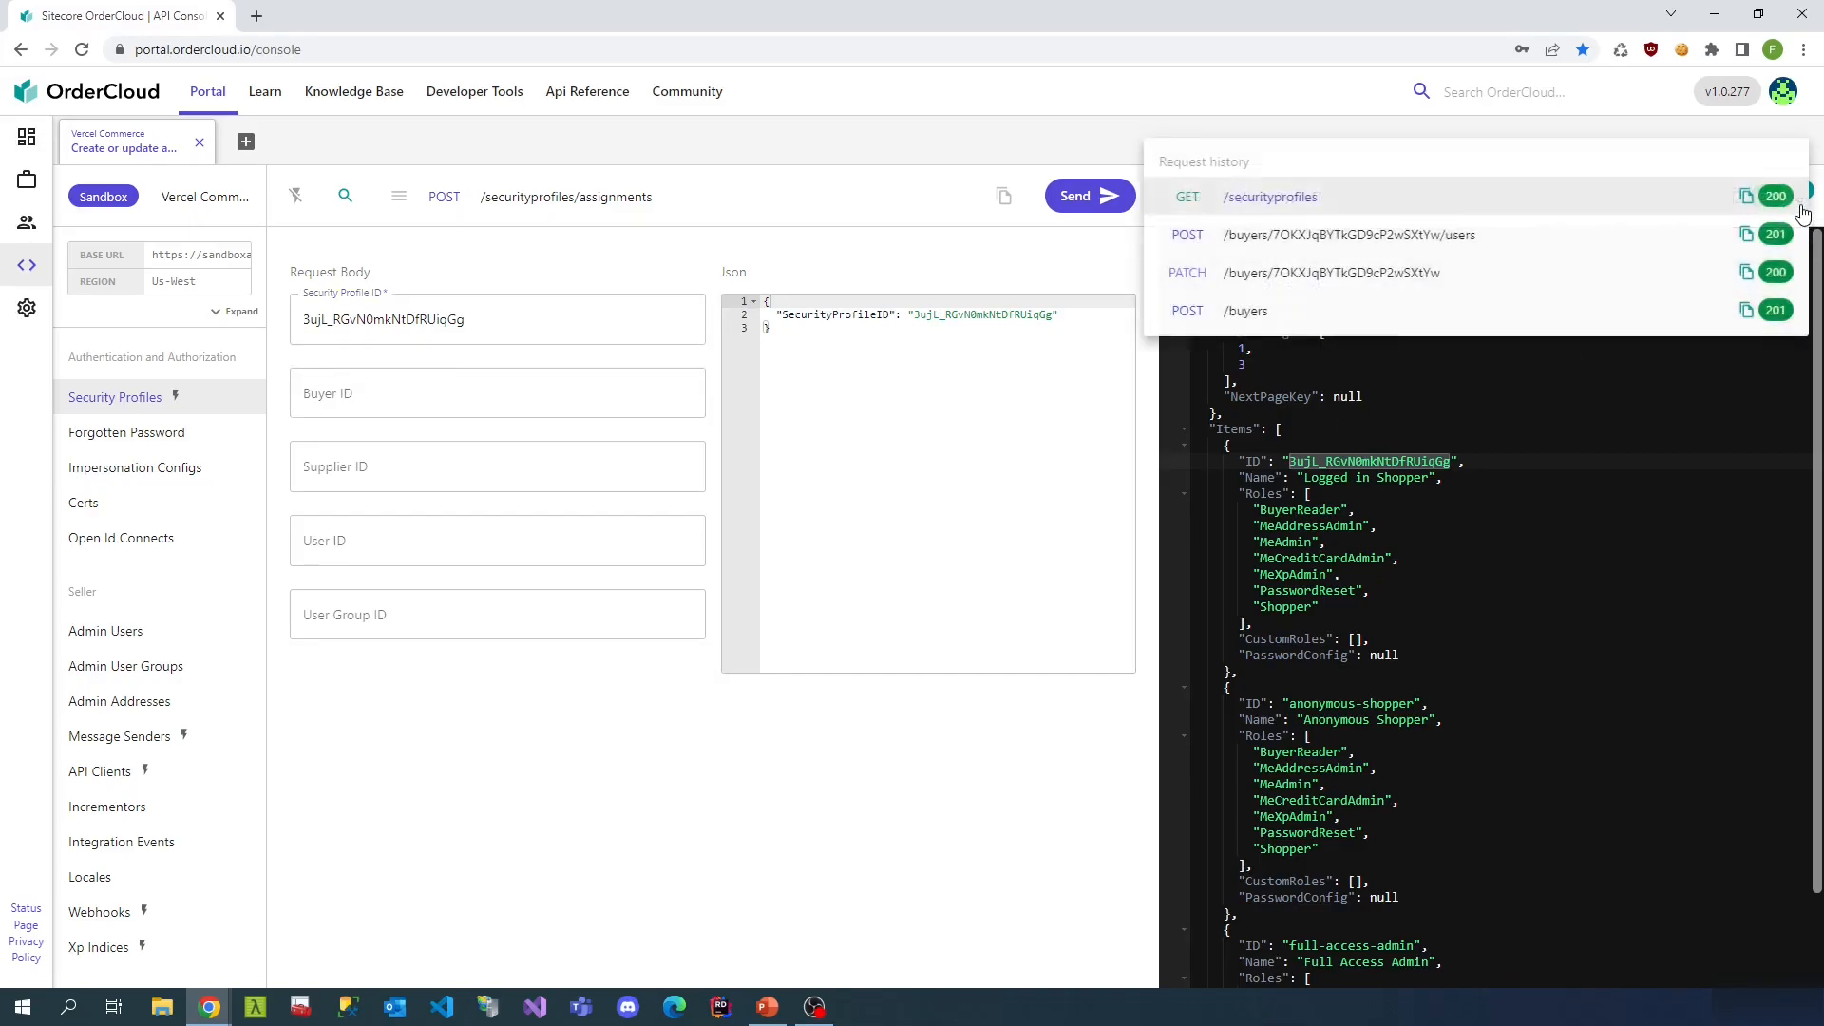
click(1420, 241)
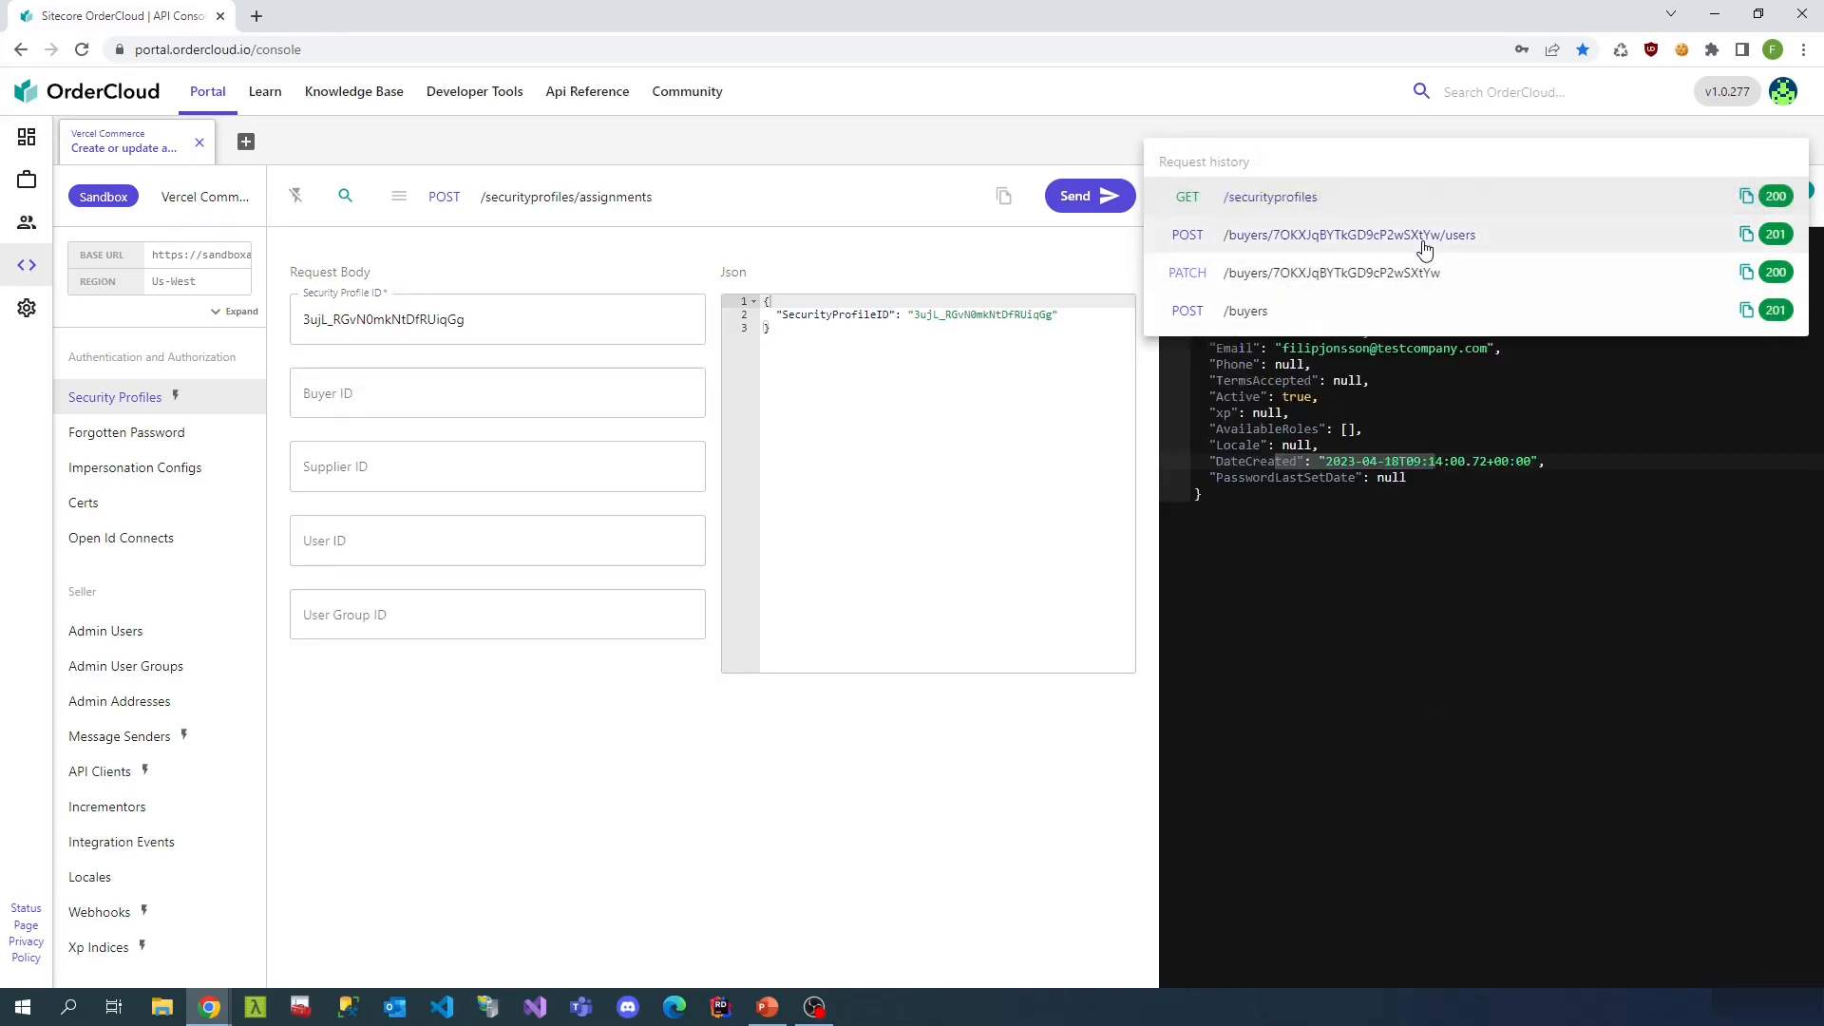
double_click(1476, 266)
key(ctrl+c)
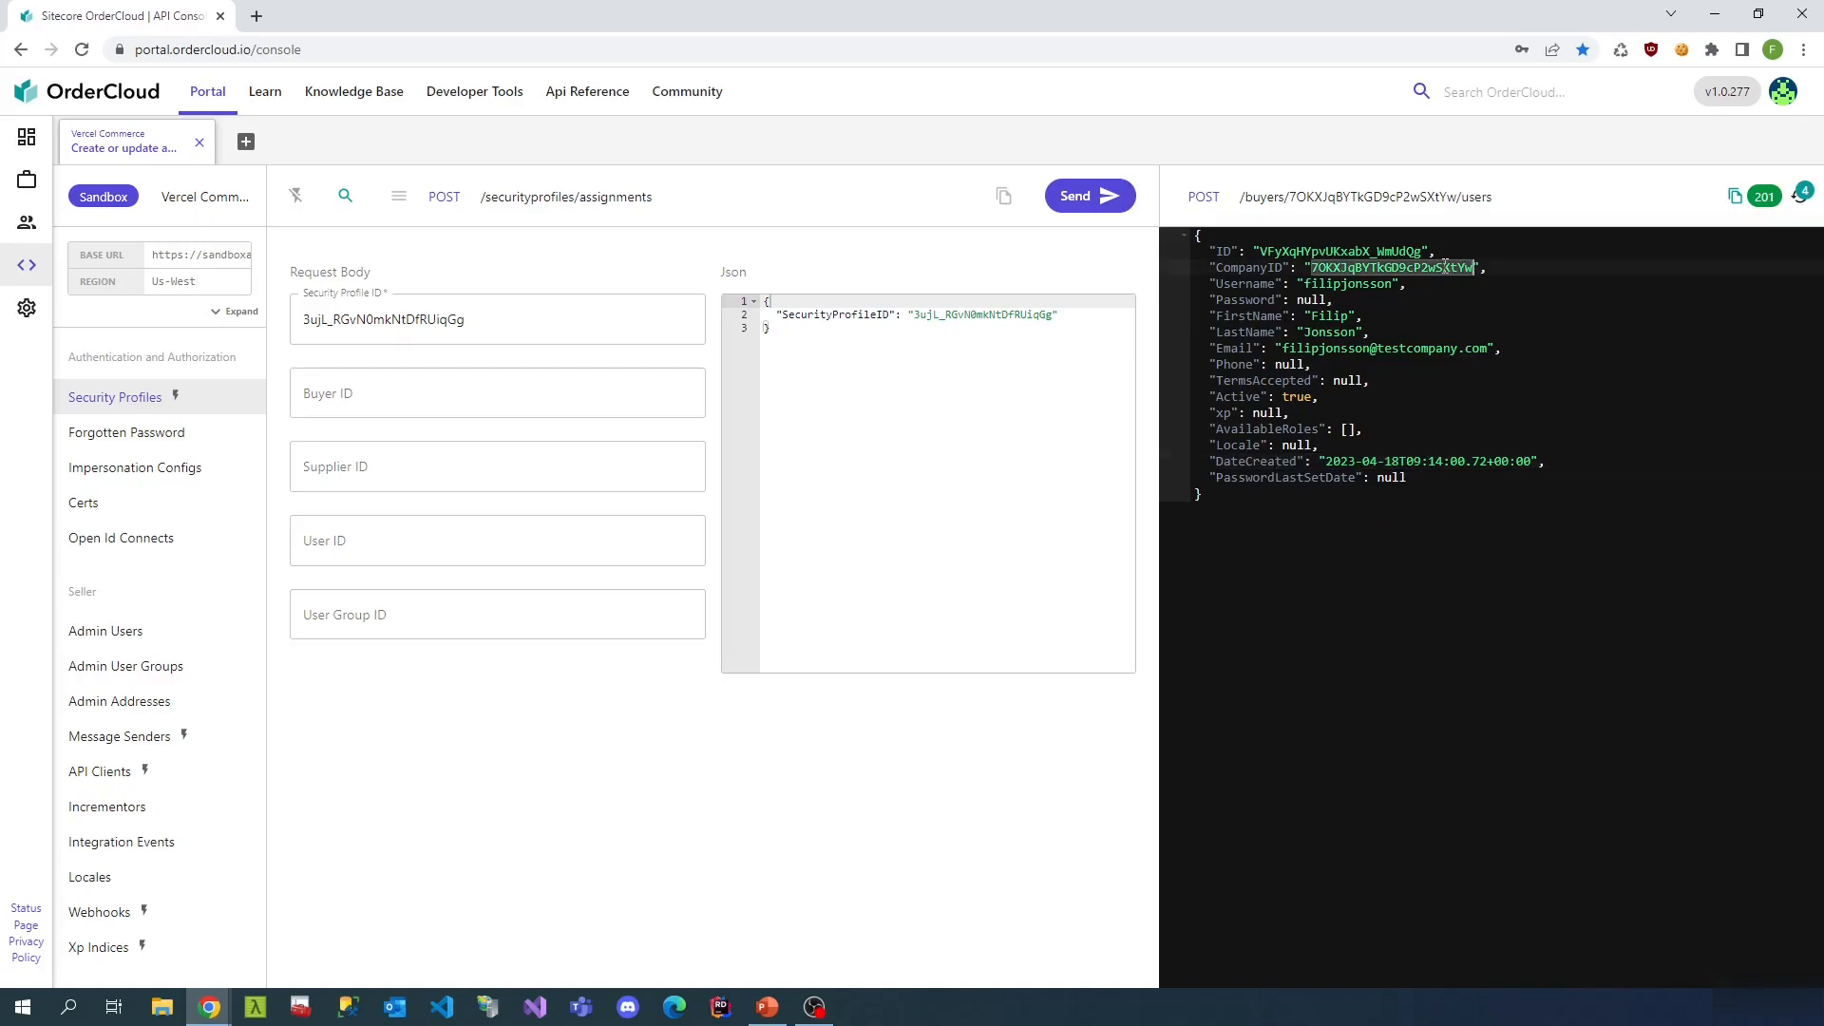
click(414, 394)
key(ctrl+v)
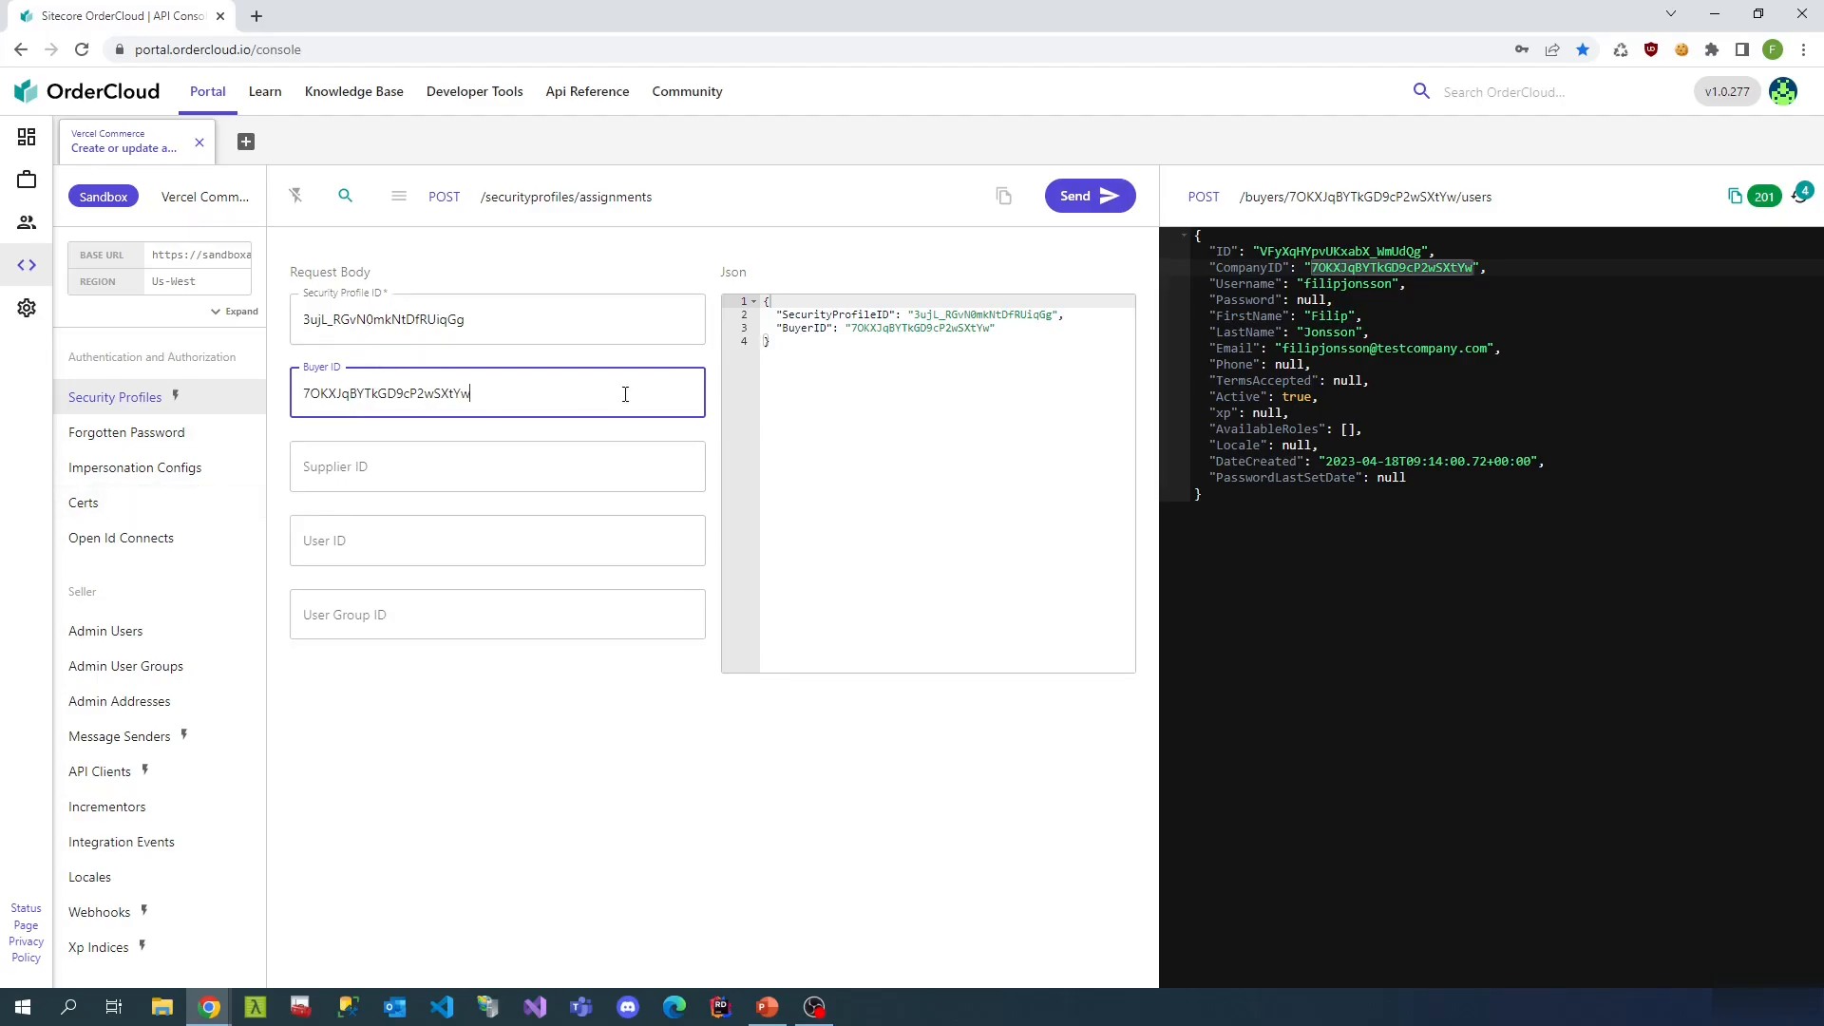
click(1088, 207)
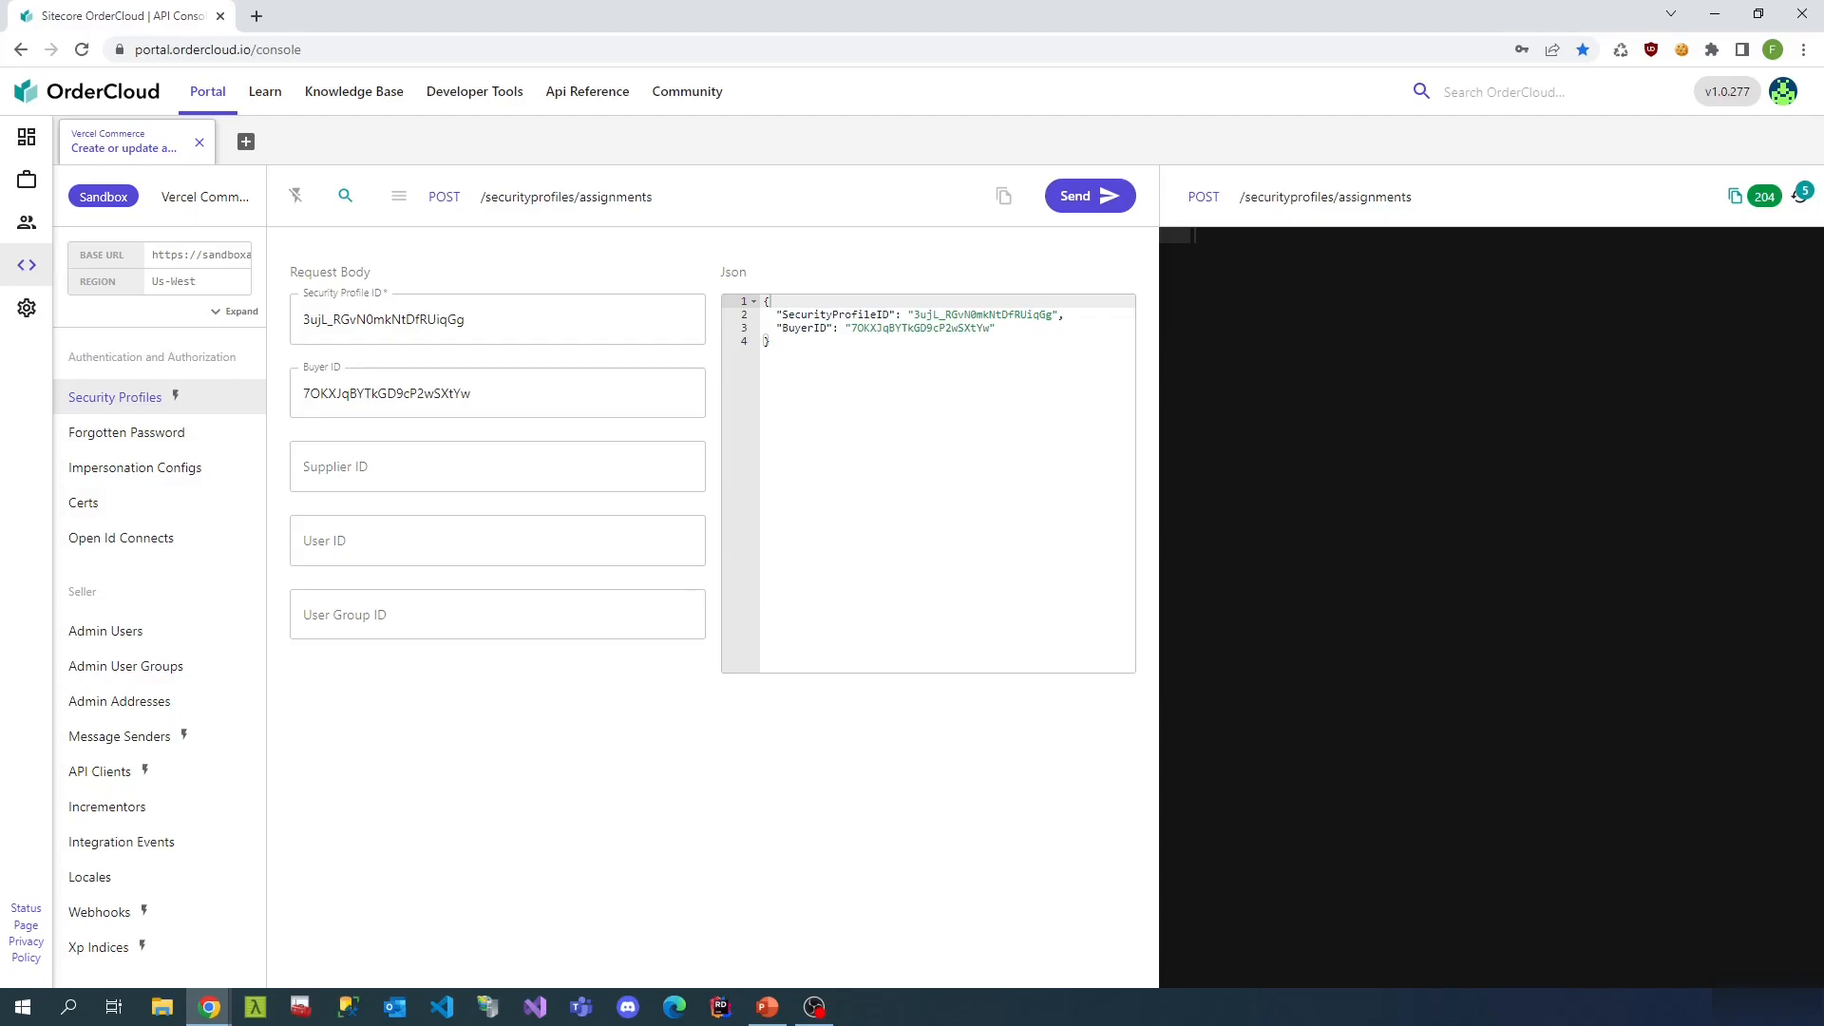
scroll(150, 682, down, 1)
scroll(150, 682, down, 3)
- List the buyers and copy the Test company buyer ID
click(133, 700)
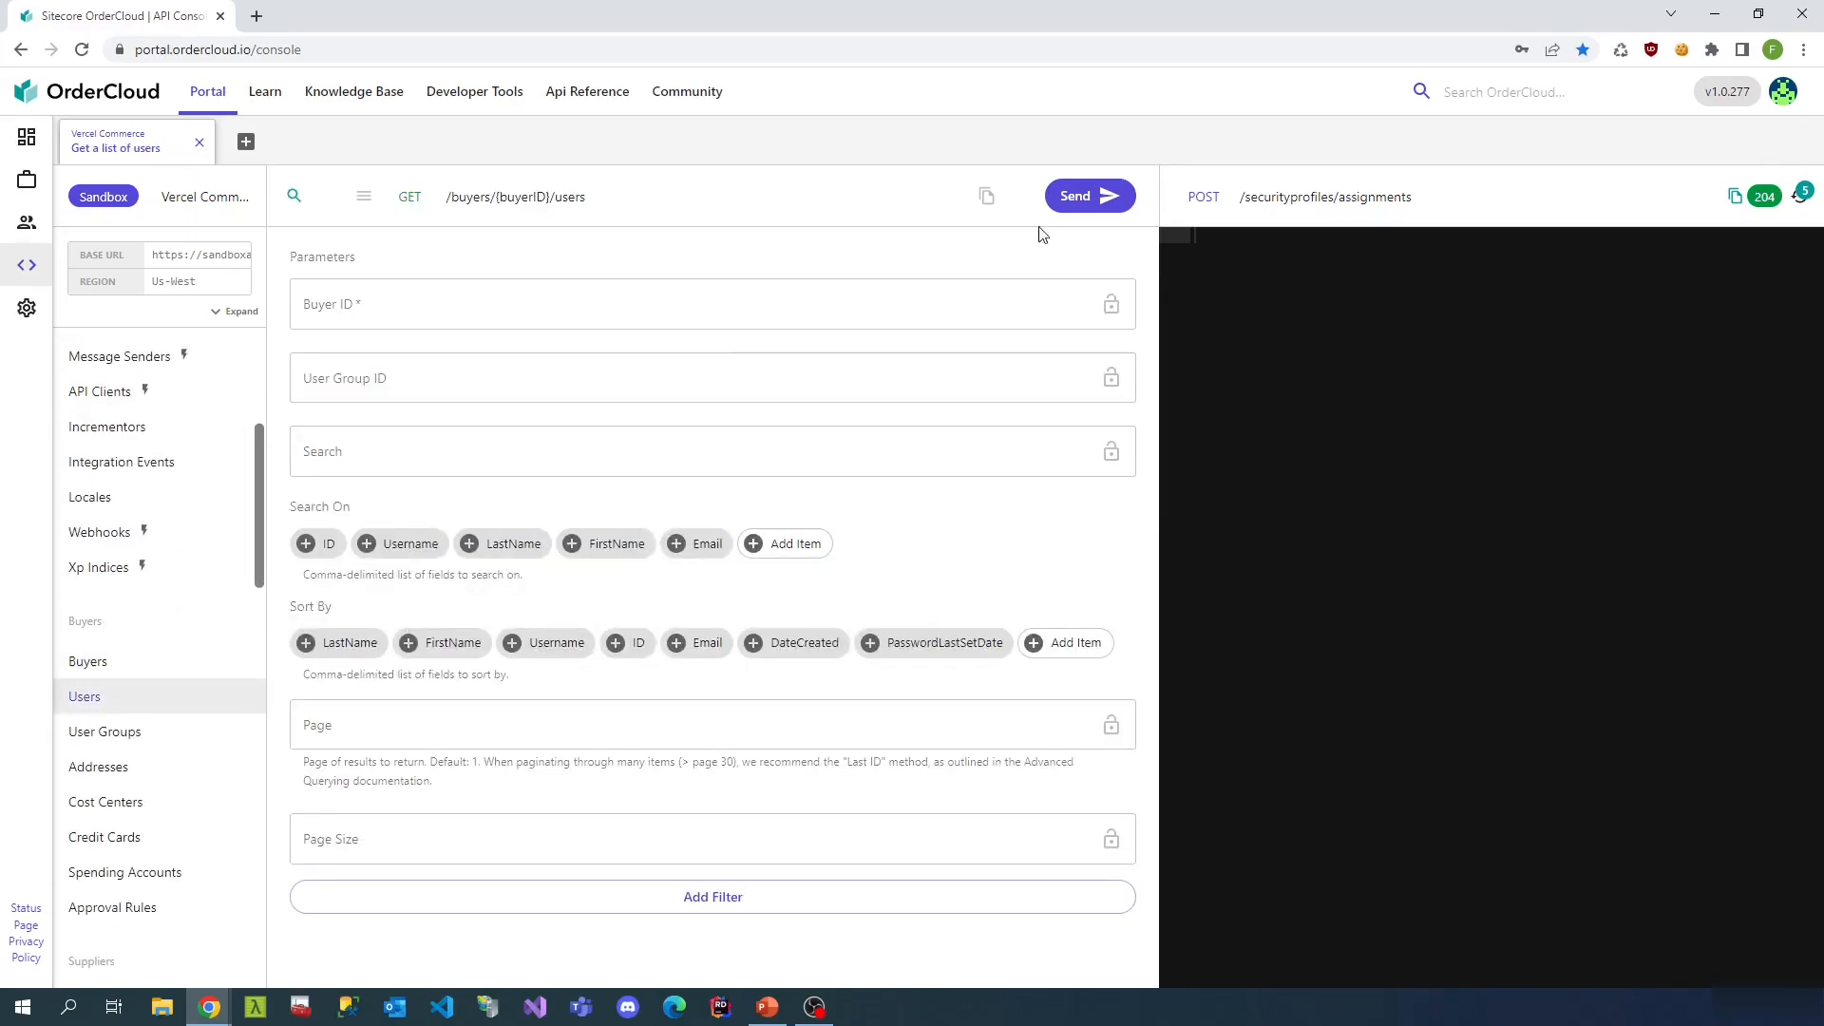
click(90, 662)
click(1112, 200)
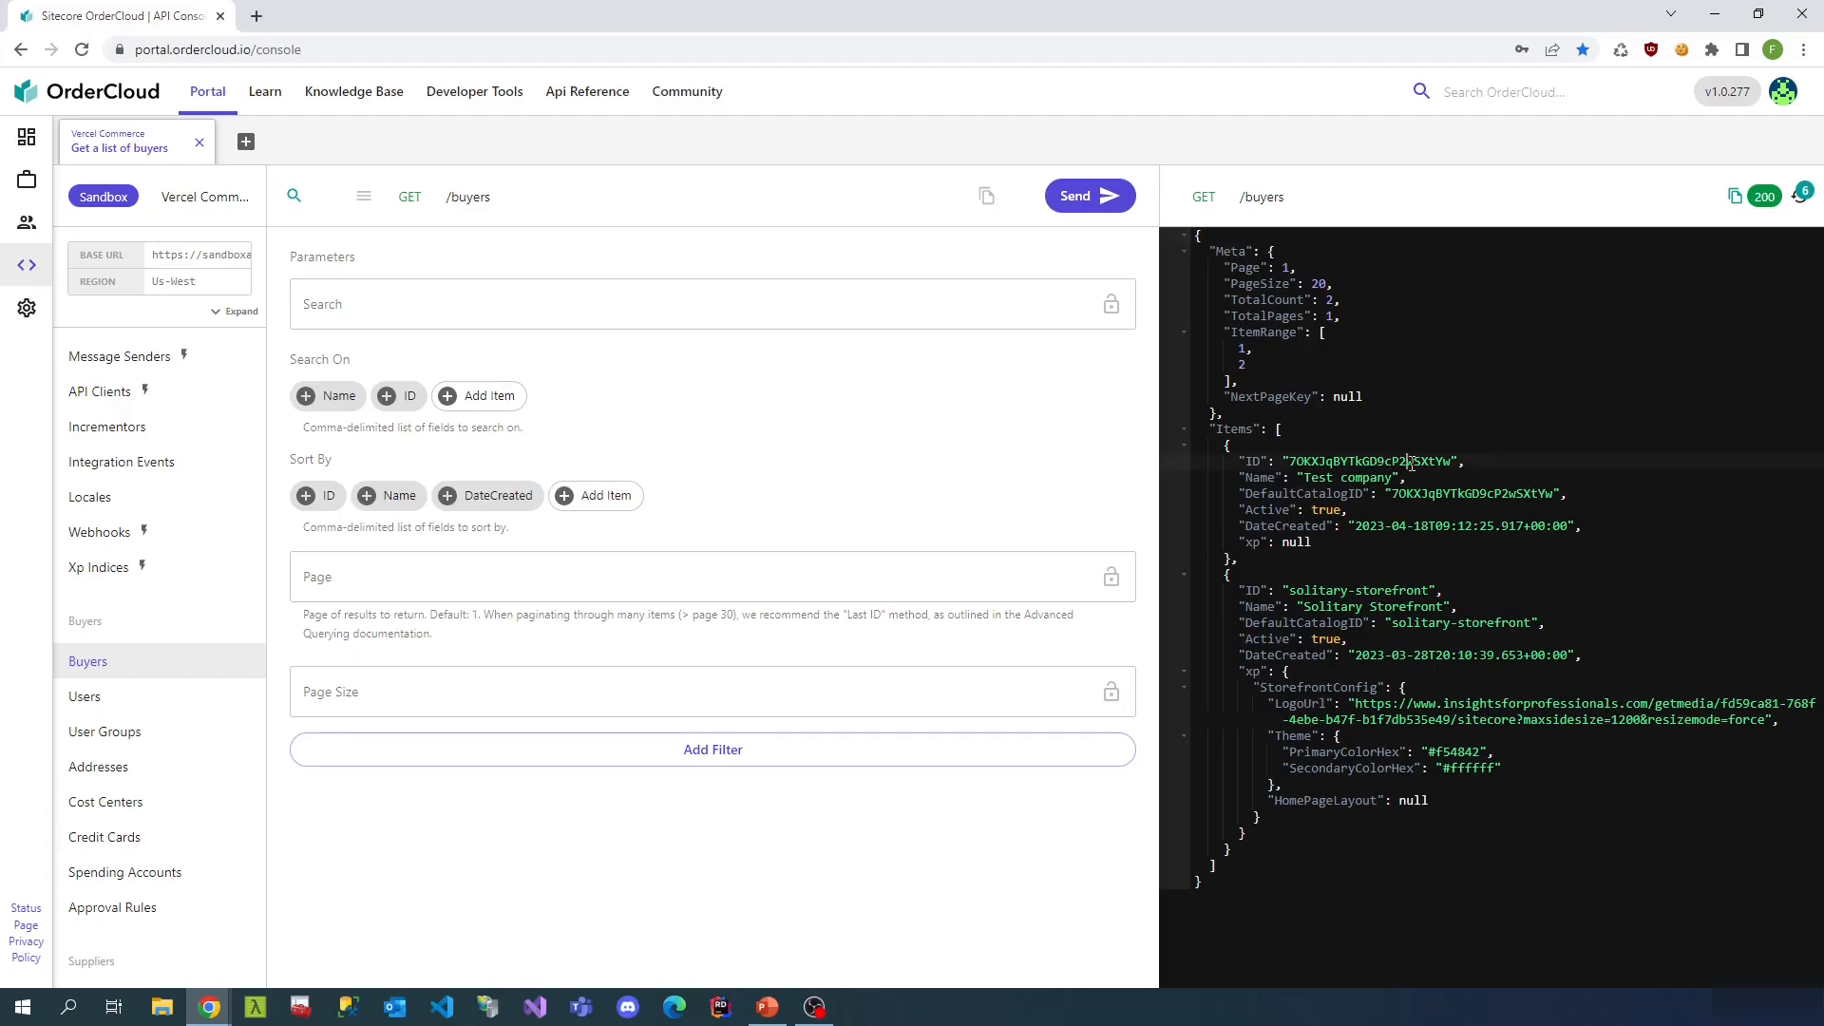
double_click(1383, 461)
key(ctrl+c)
- List Test company's users and check AvailableRoles shows seven roles including Shopper
click(123, 698)
click(604, 301)
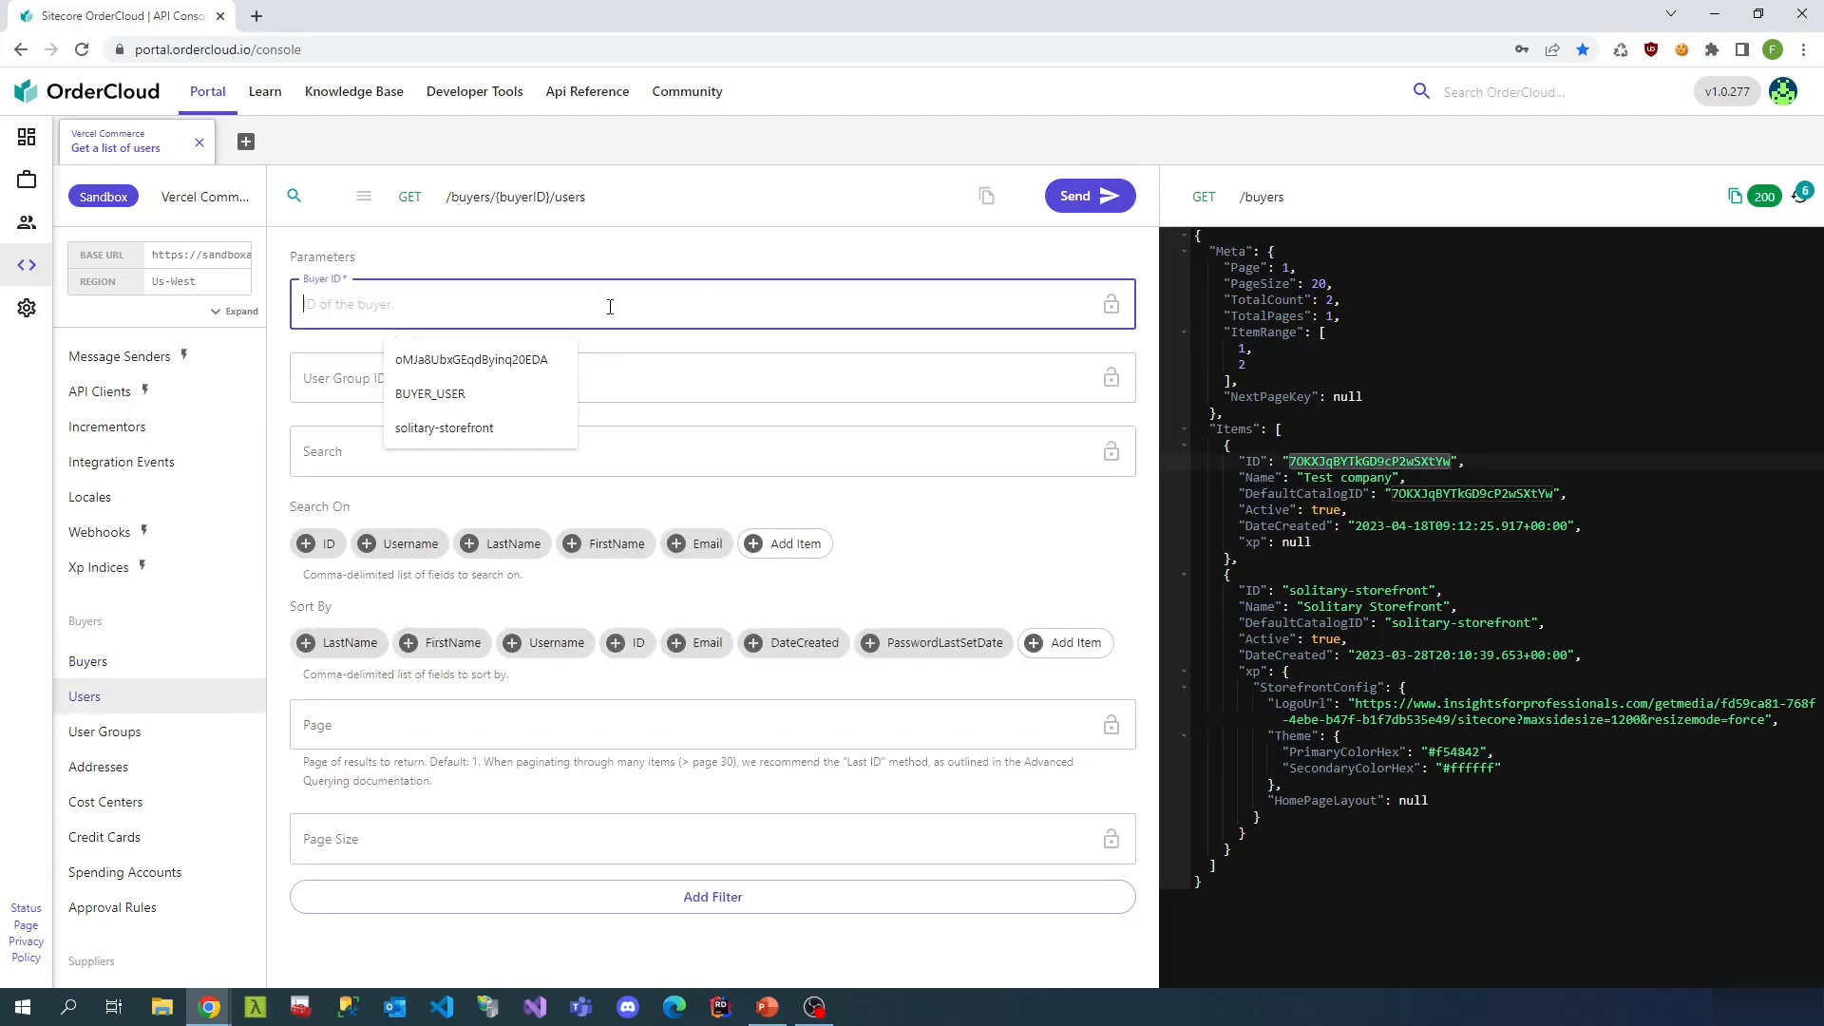
key(ctrl+v)
click(1092, 195)
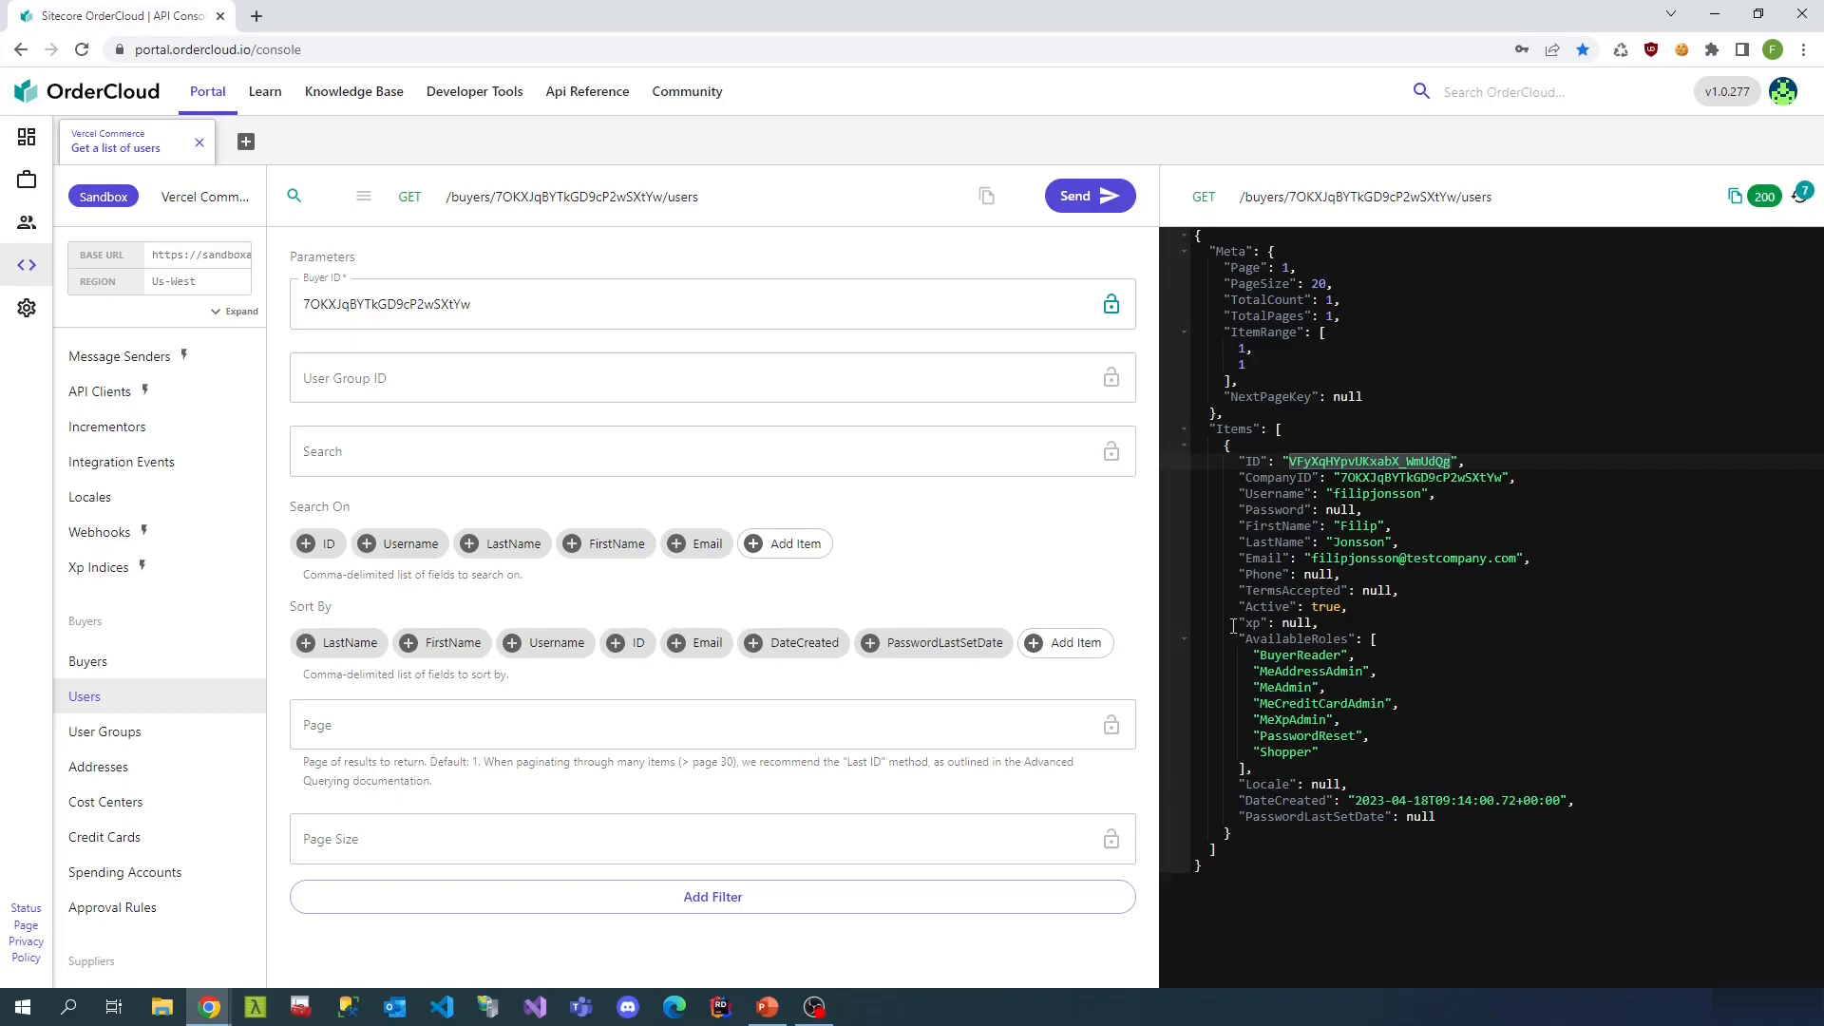
drag(1238, 638, 1293, 765)
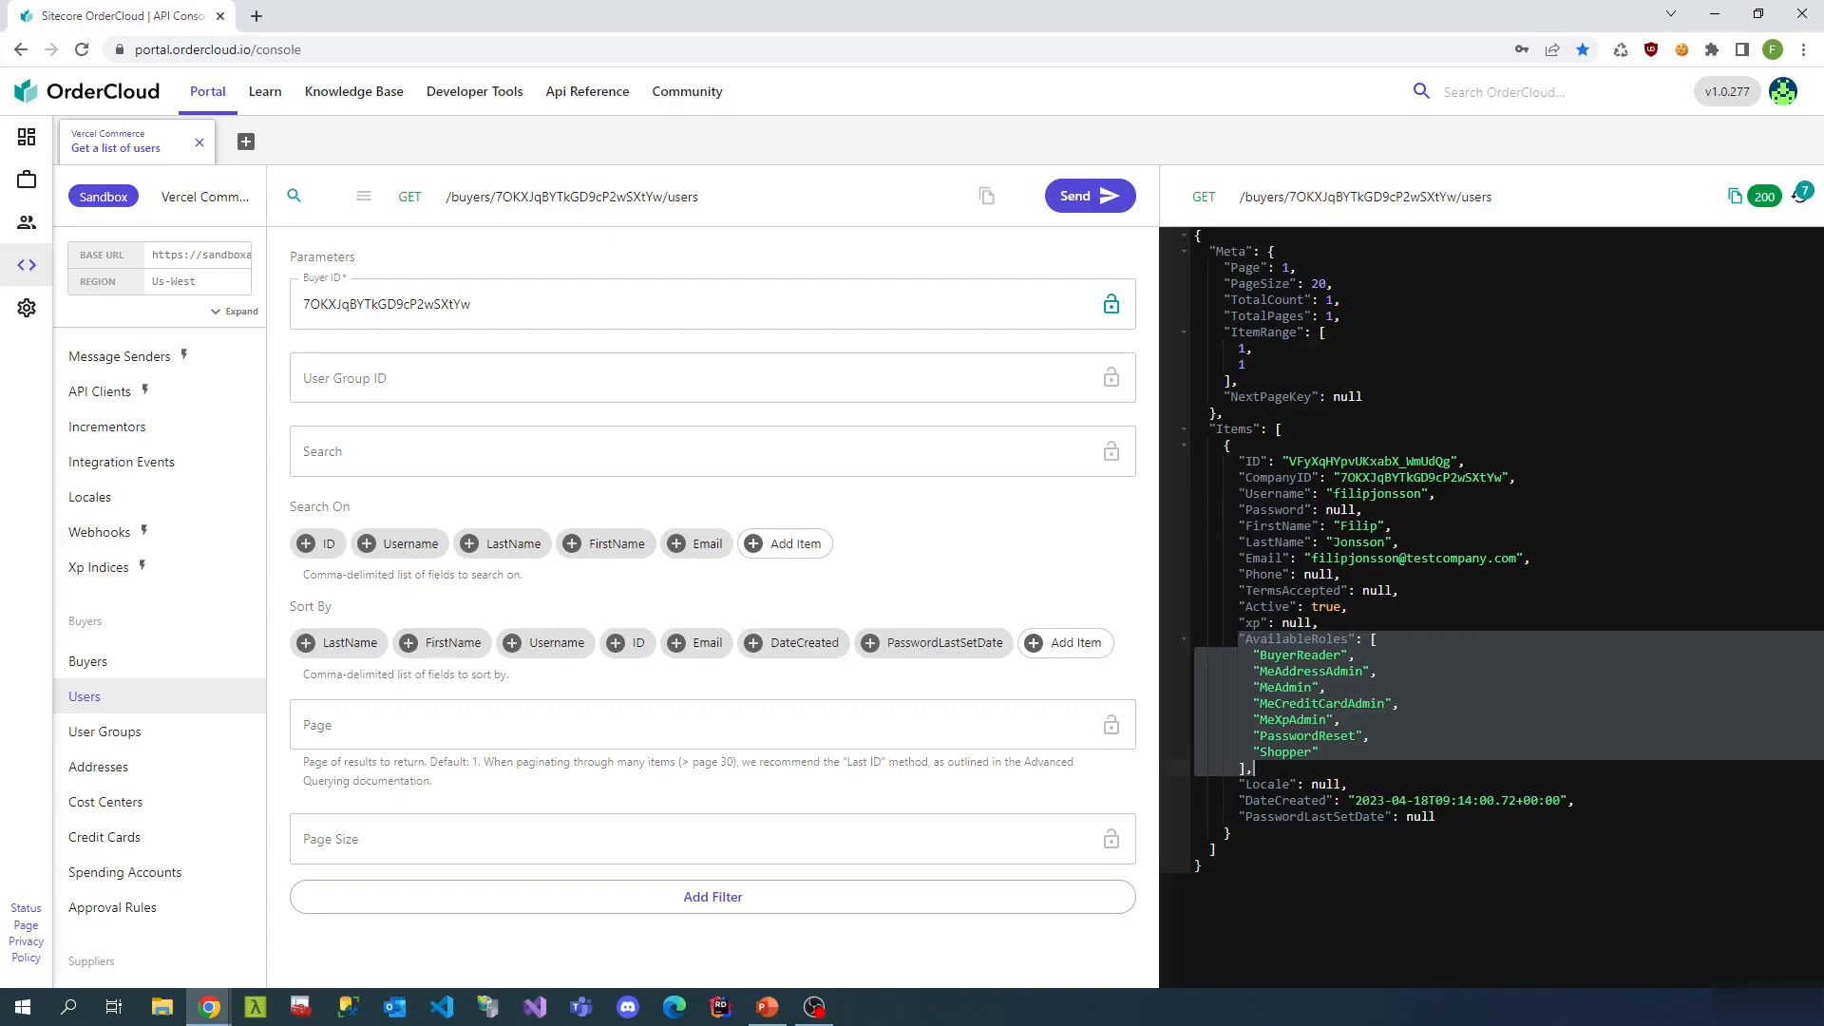
scroll(152, 751, down, 3)
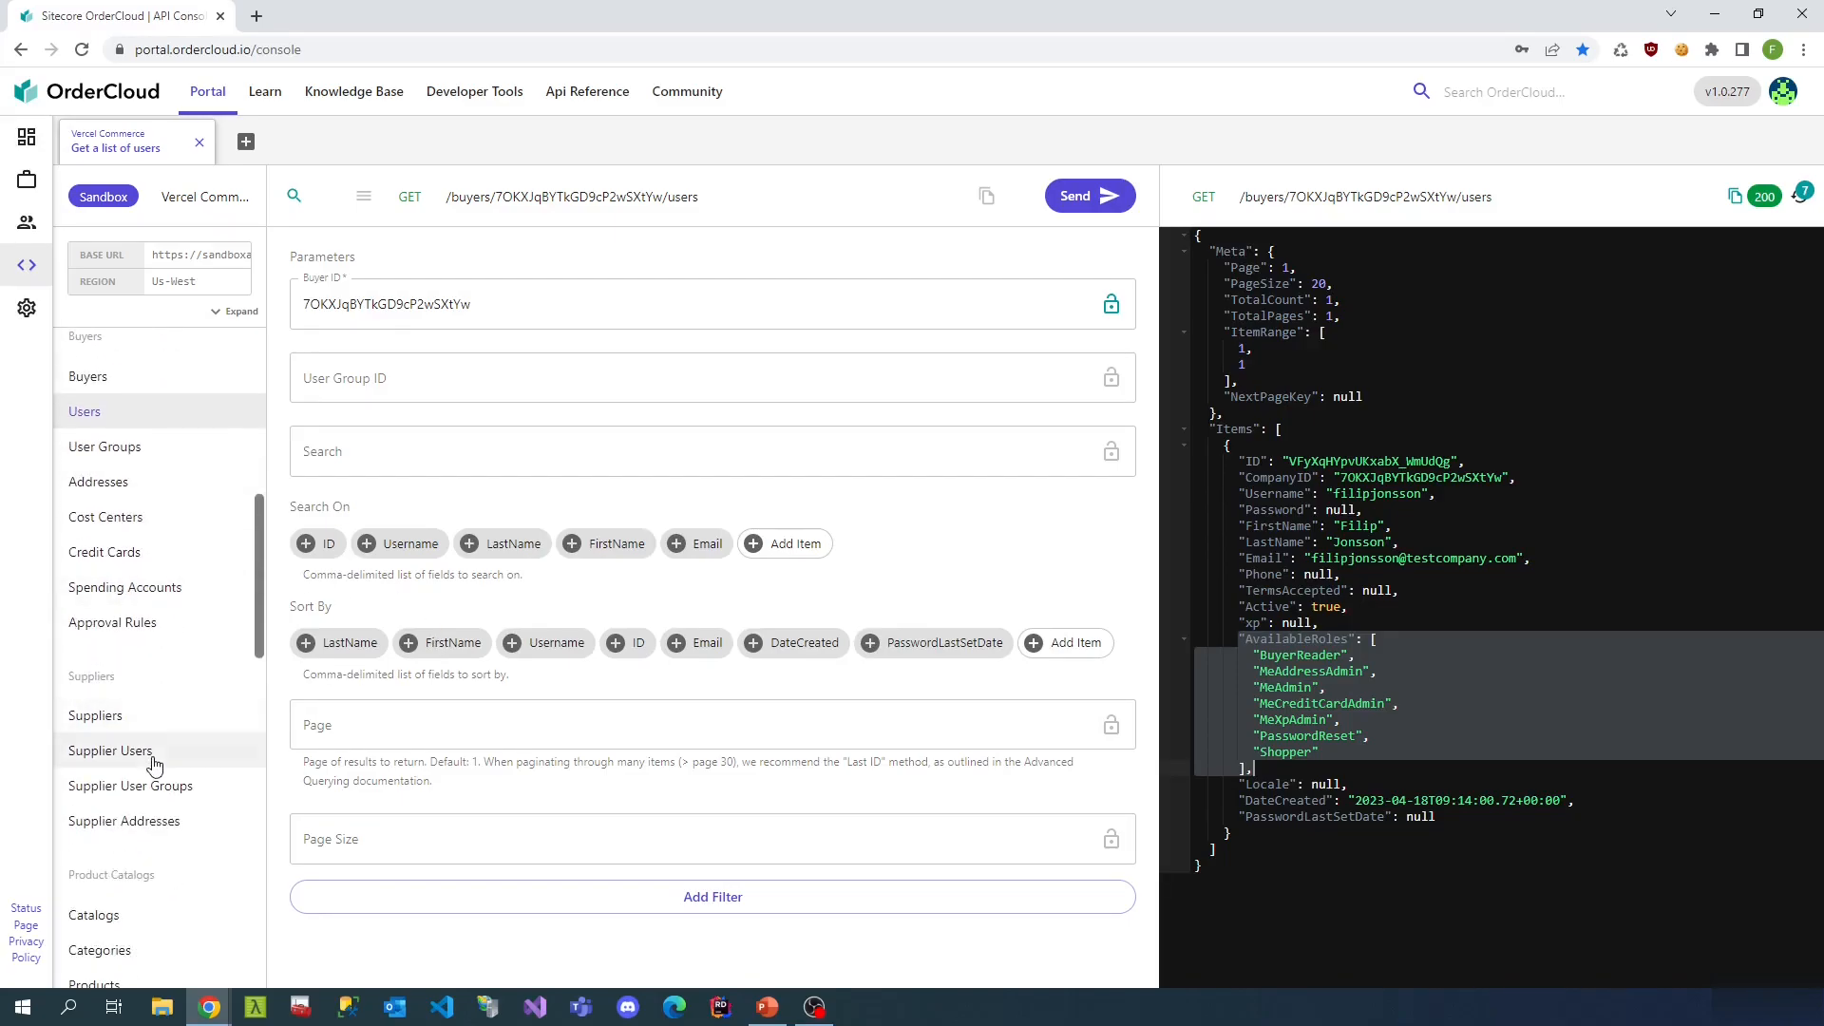
scroll(155, 772, down, 3)
- Start a new price schedule named Basketball-std
click(152, 738)
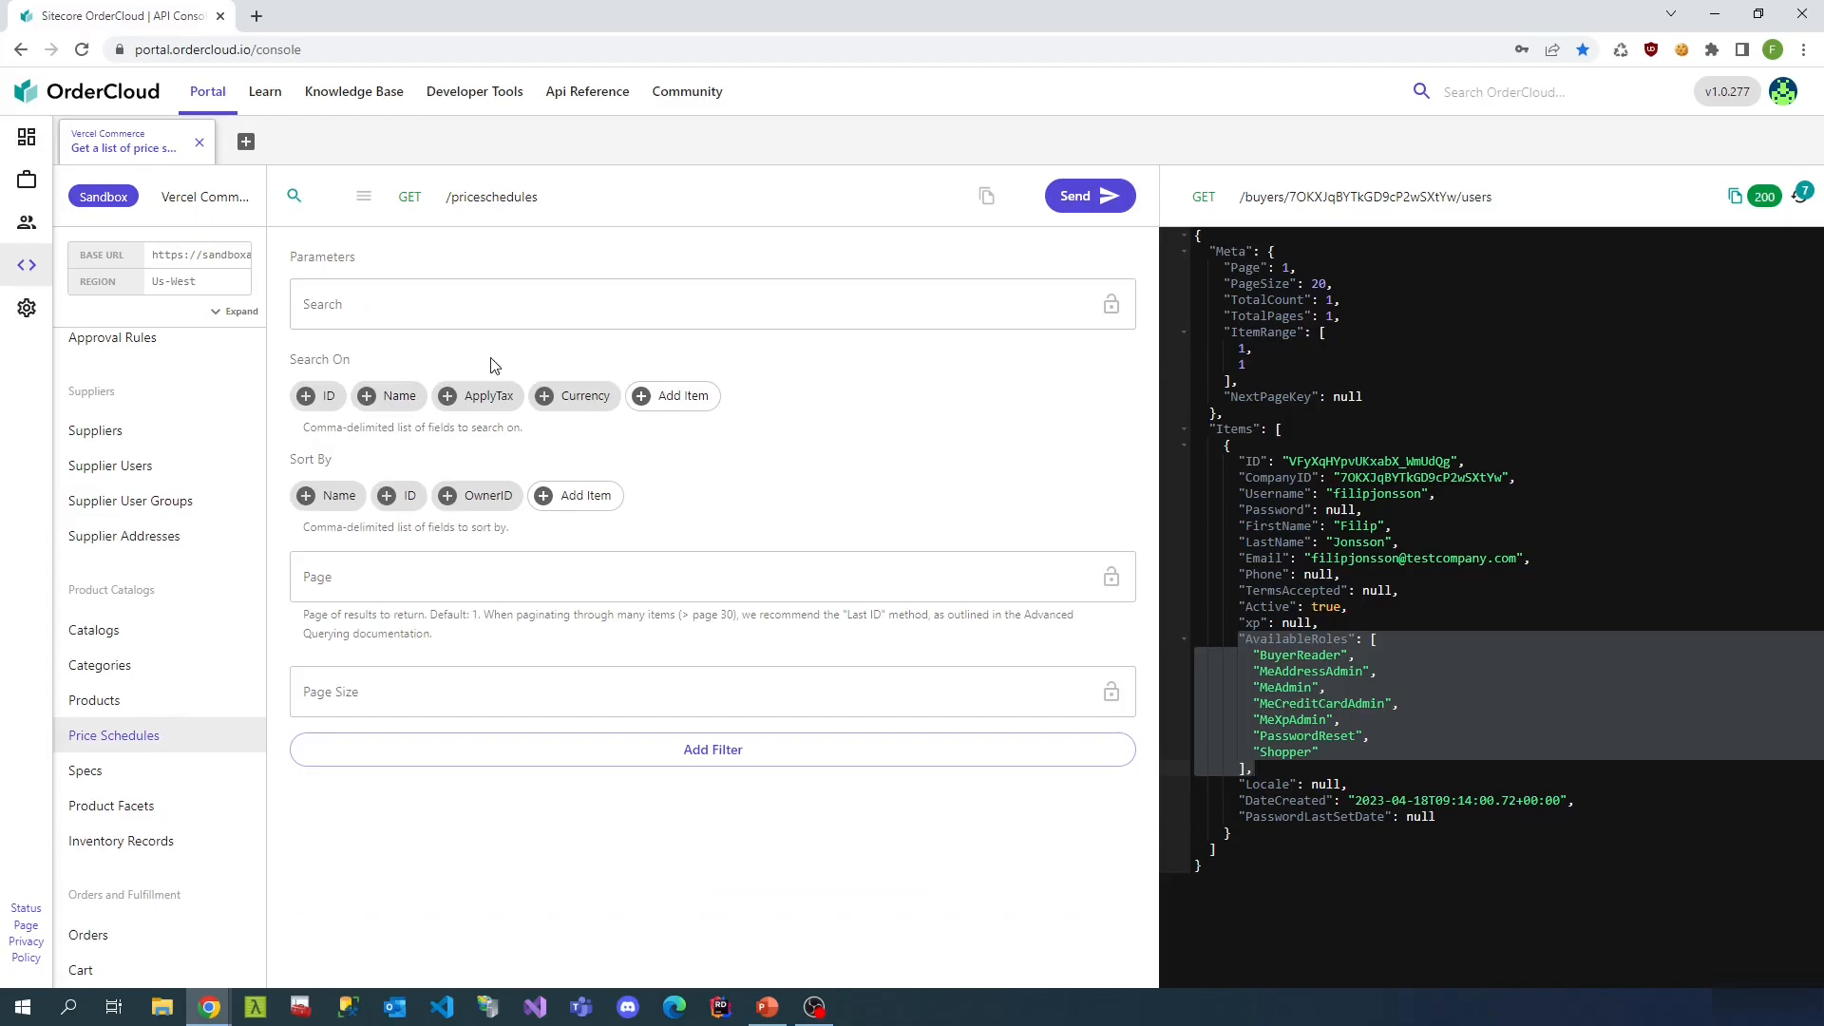
click(365, 199)
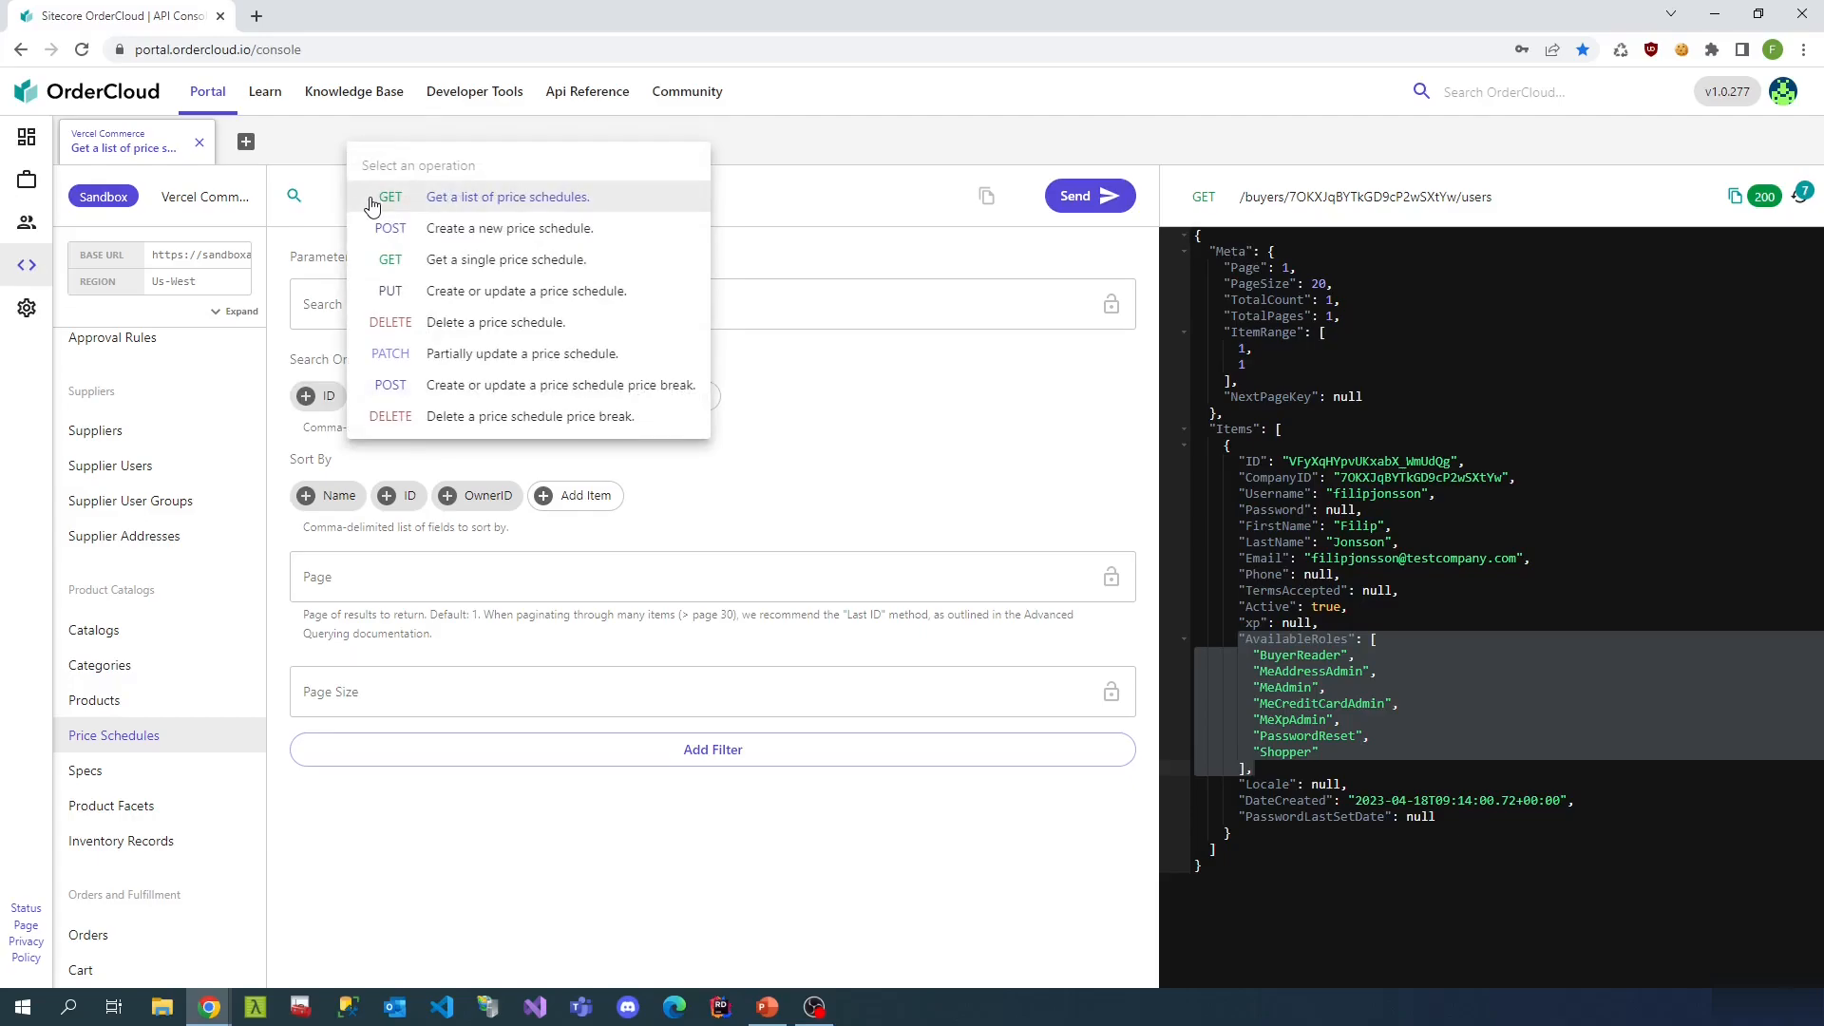
click(490, 232)
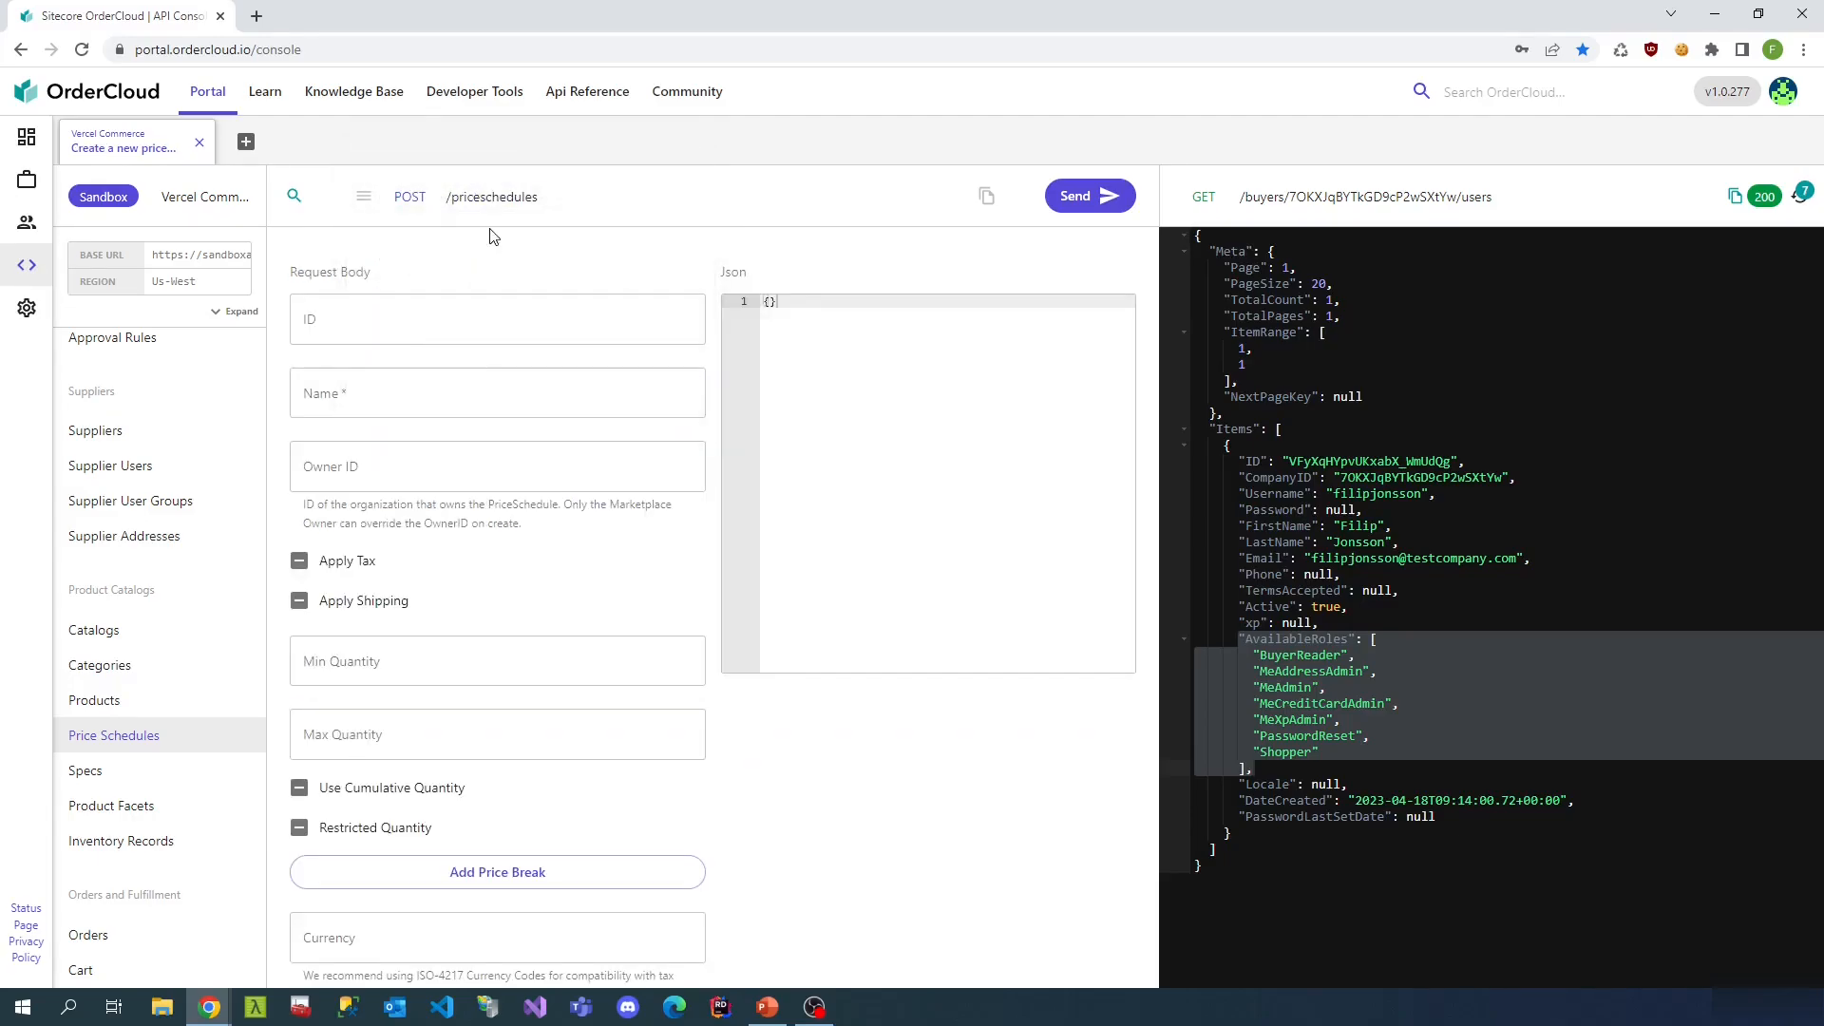
click(406, 402)
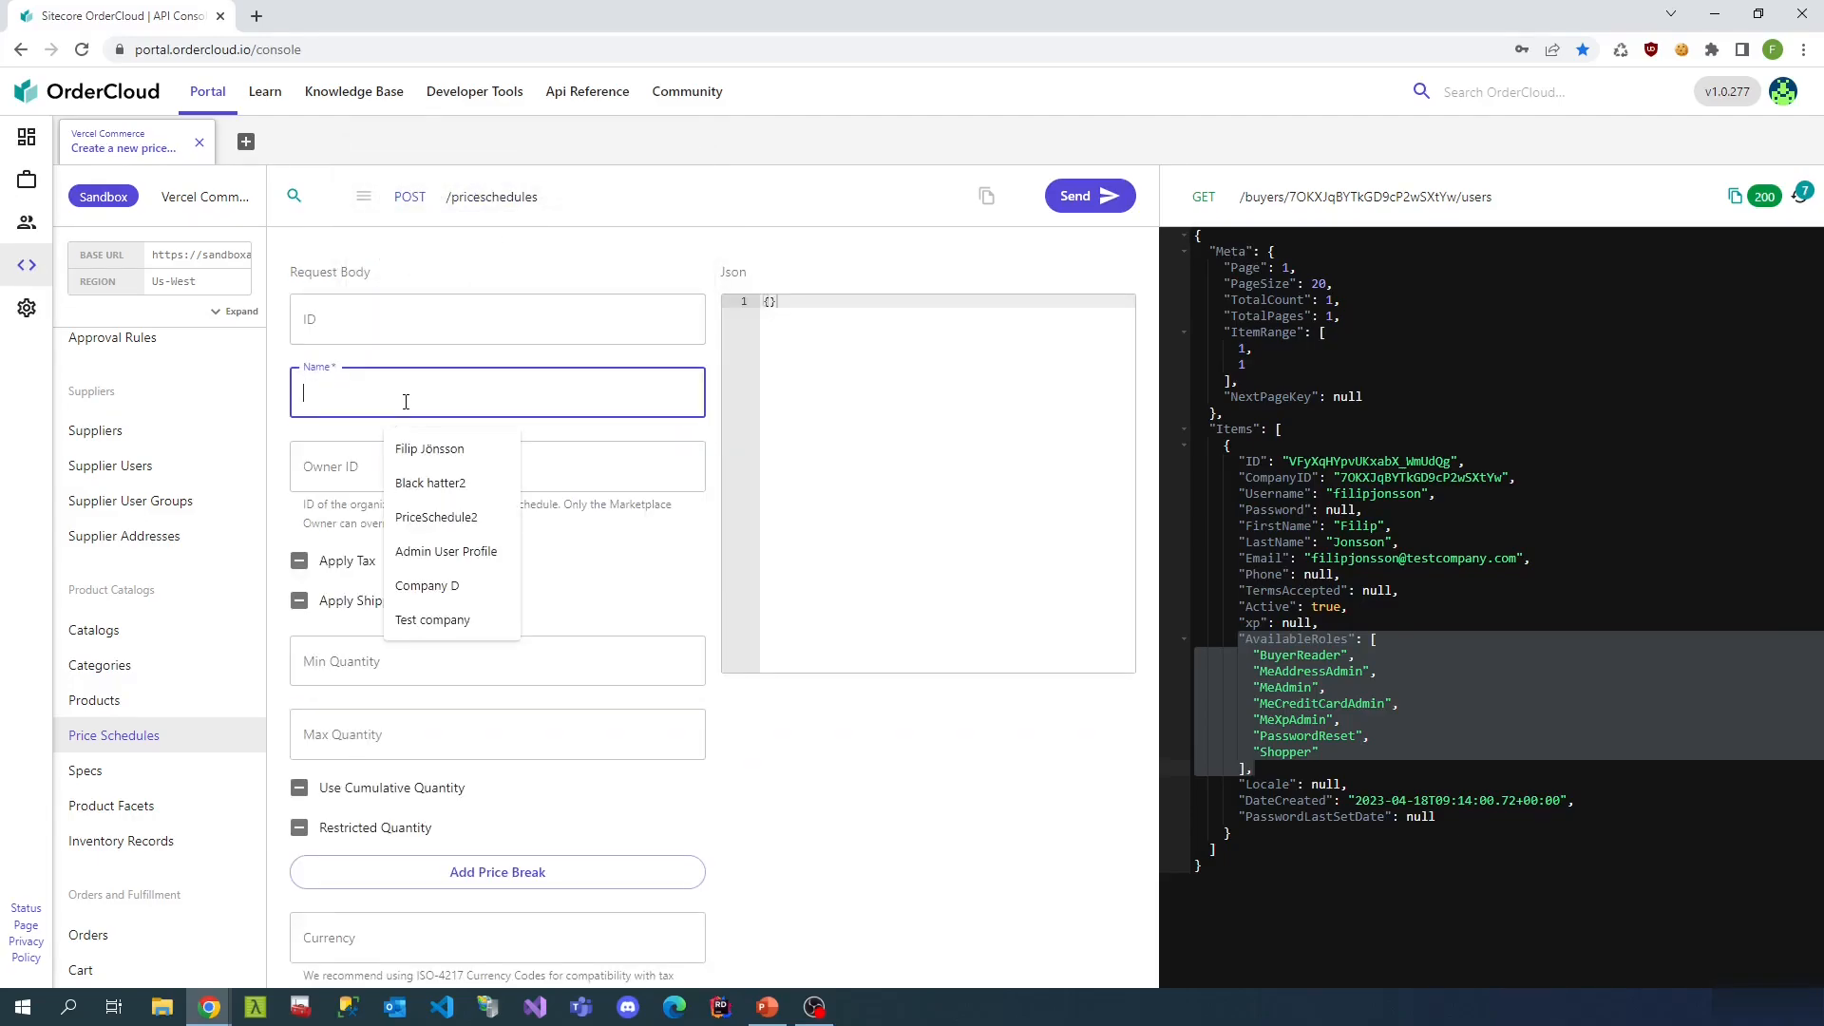
text(Basketball)
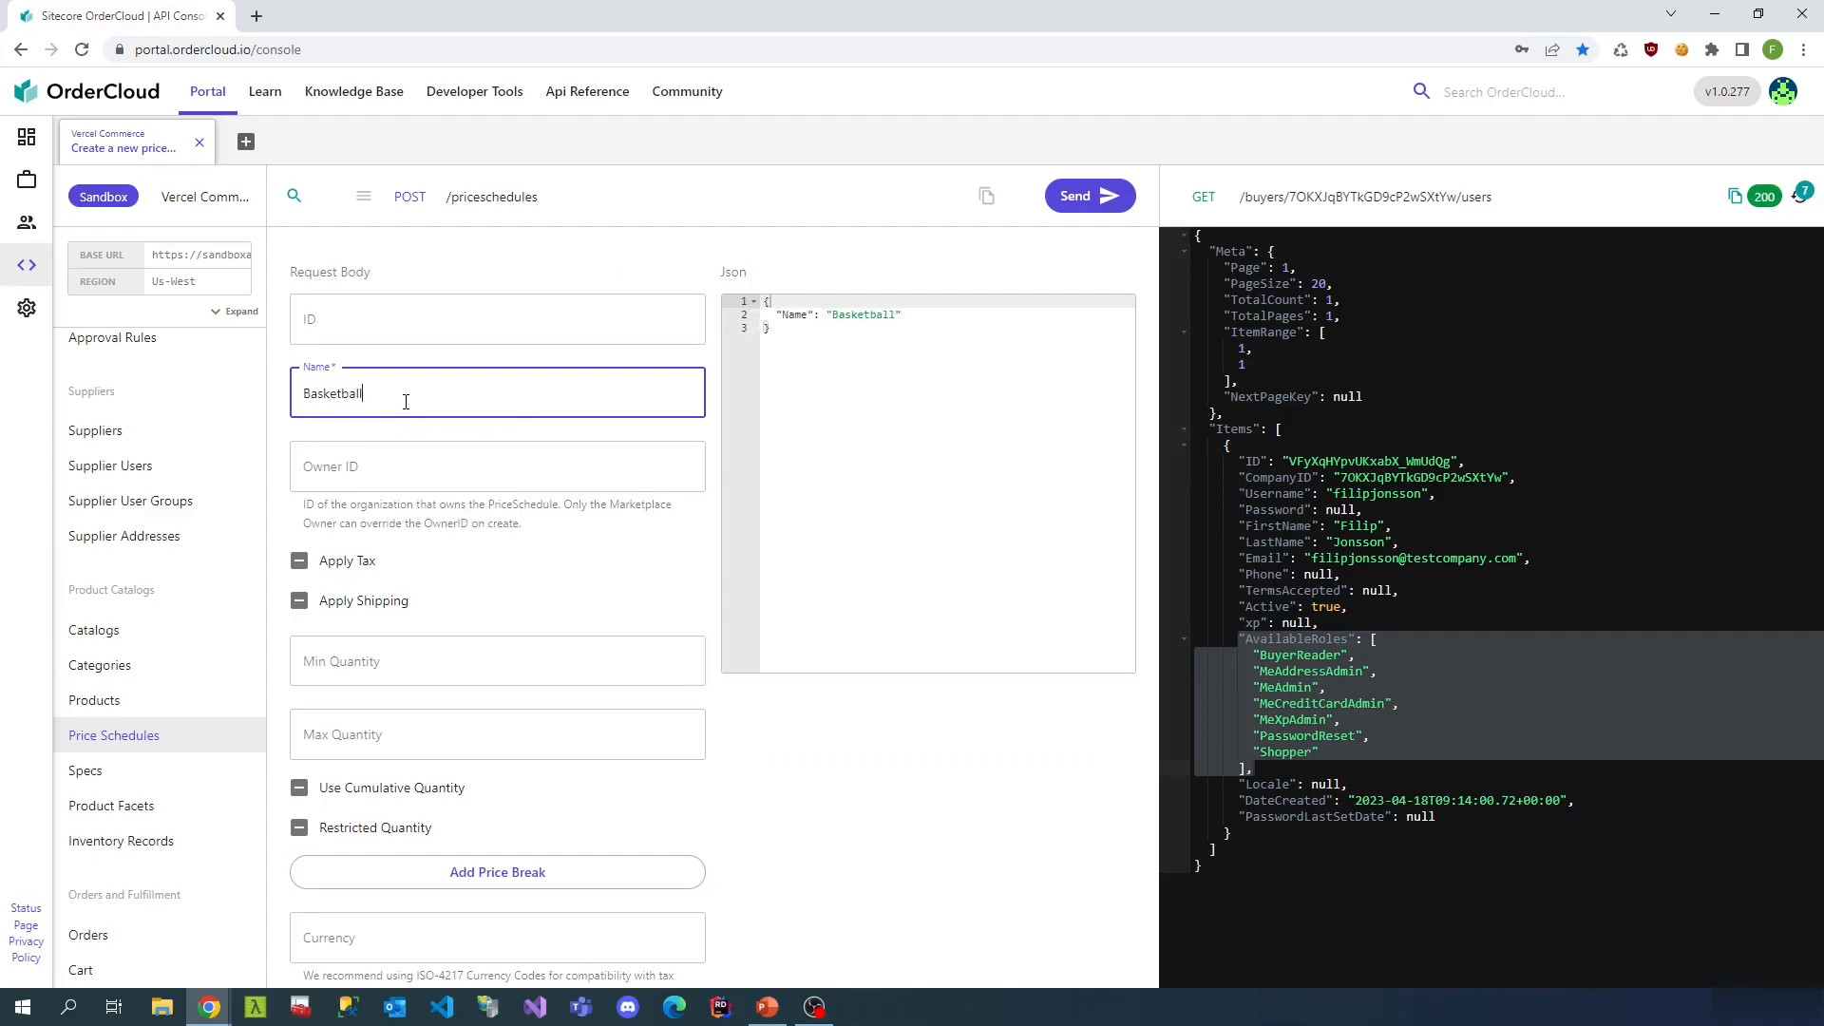
text(-std)
- Add a price break of quantity 1 at 5.99 and create the schedule
scroll(469, 698, down, 2)
click(469, 698)
click(380, 697)
text(1)
click(525, 698)
text(5.99)
click(784, 712)
scroll(413, 549, up, 2)
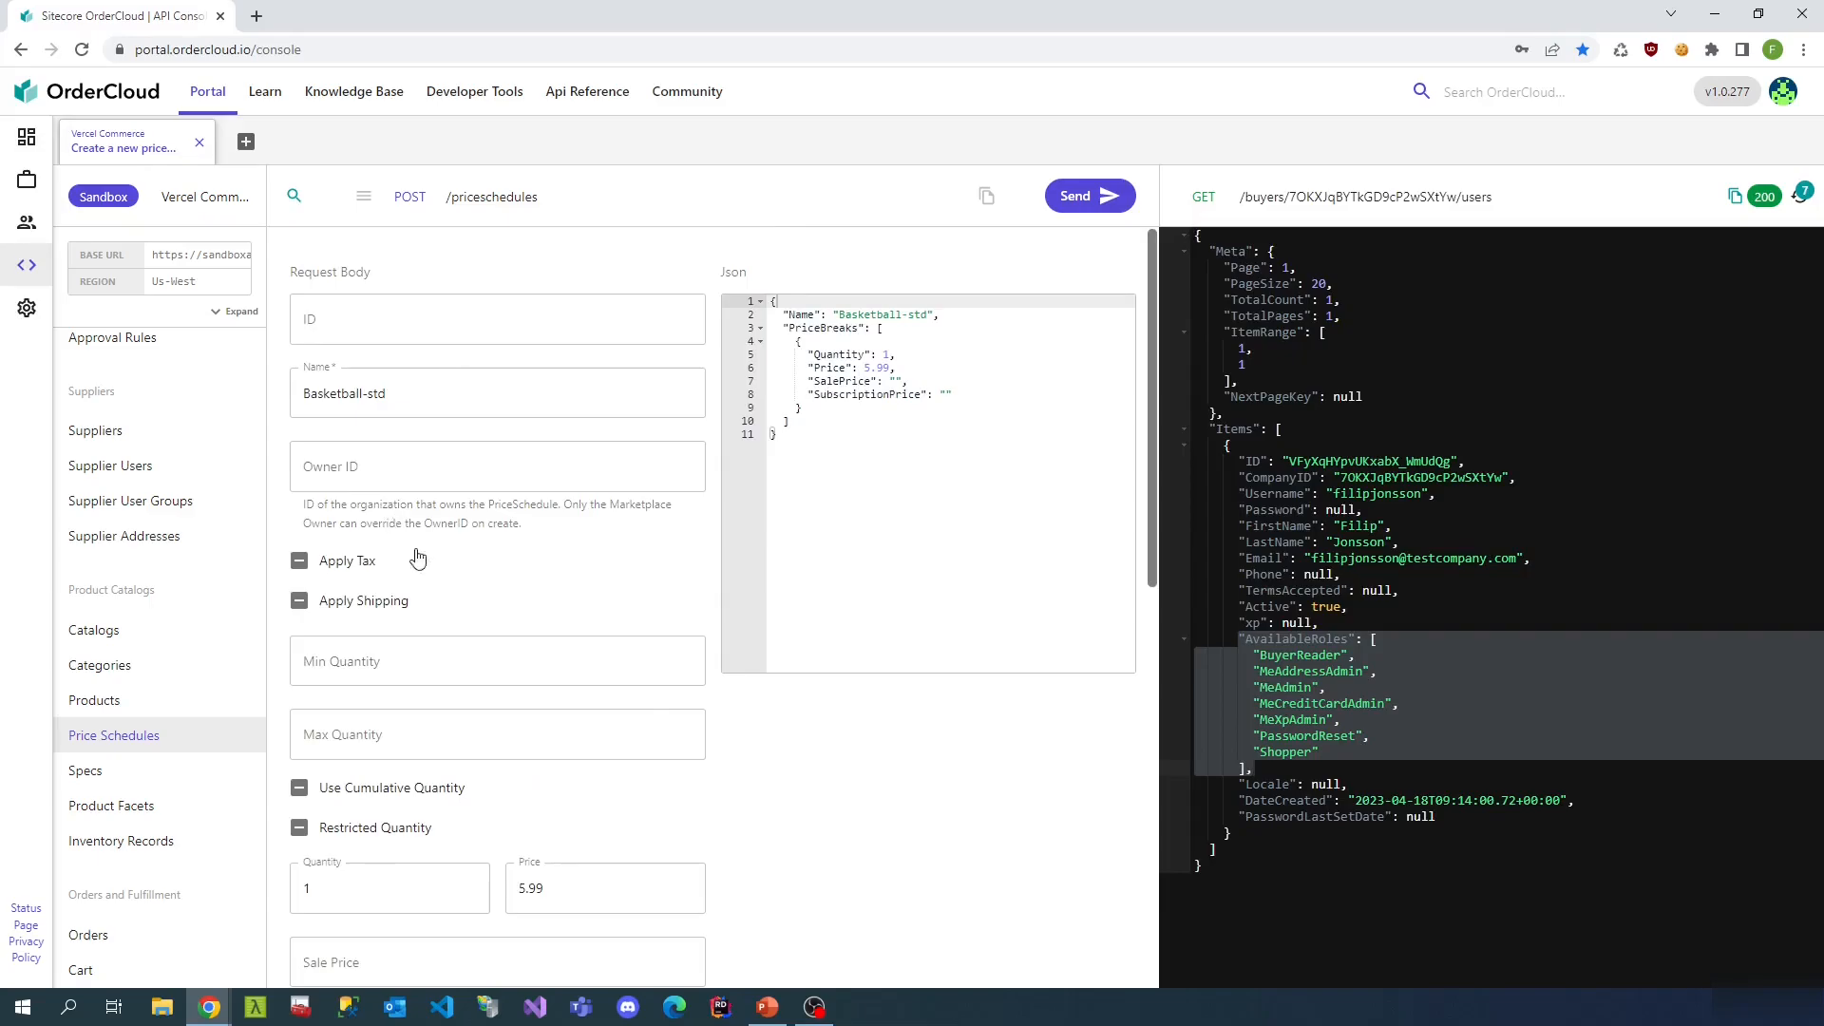
scroll(484, 655, down, 9)
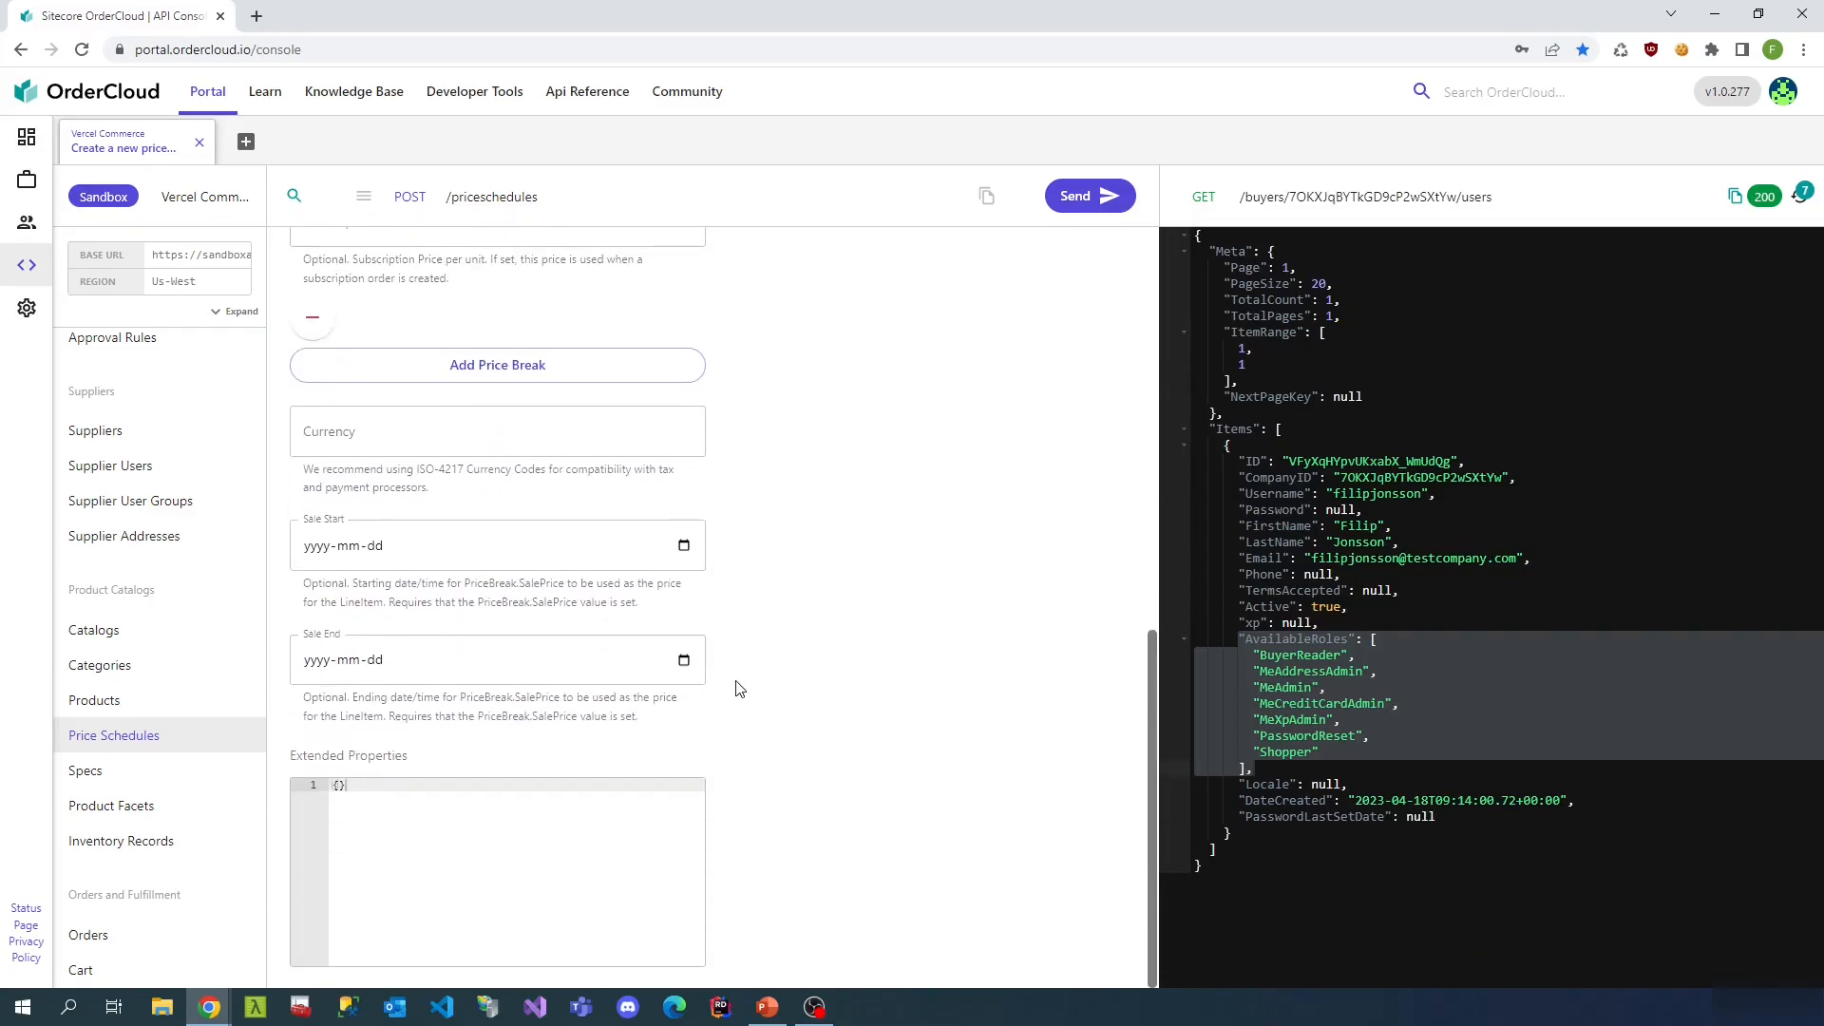
scroll(740, 687, up, 7)
click(1091, 199)
- Begin a second schedule by removing the 'std' suffix from the name
scroll(684, 621, up, 2)
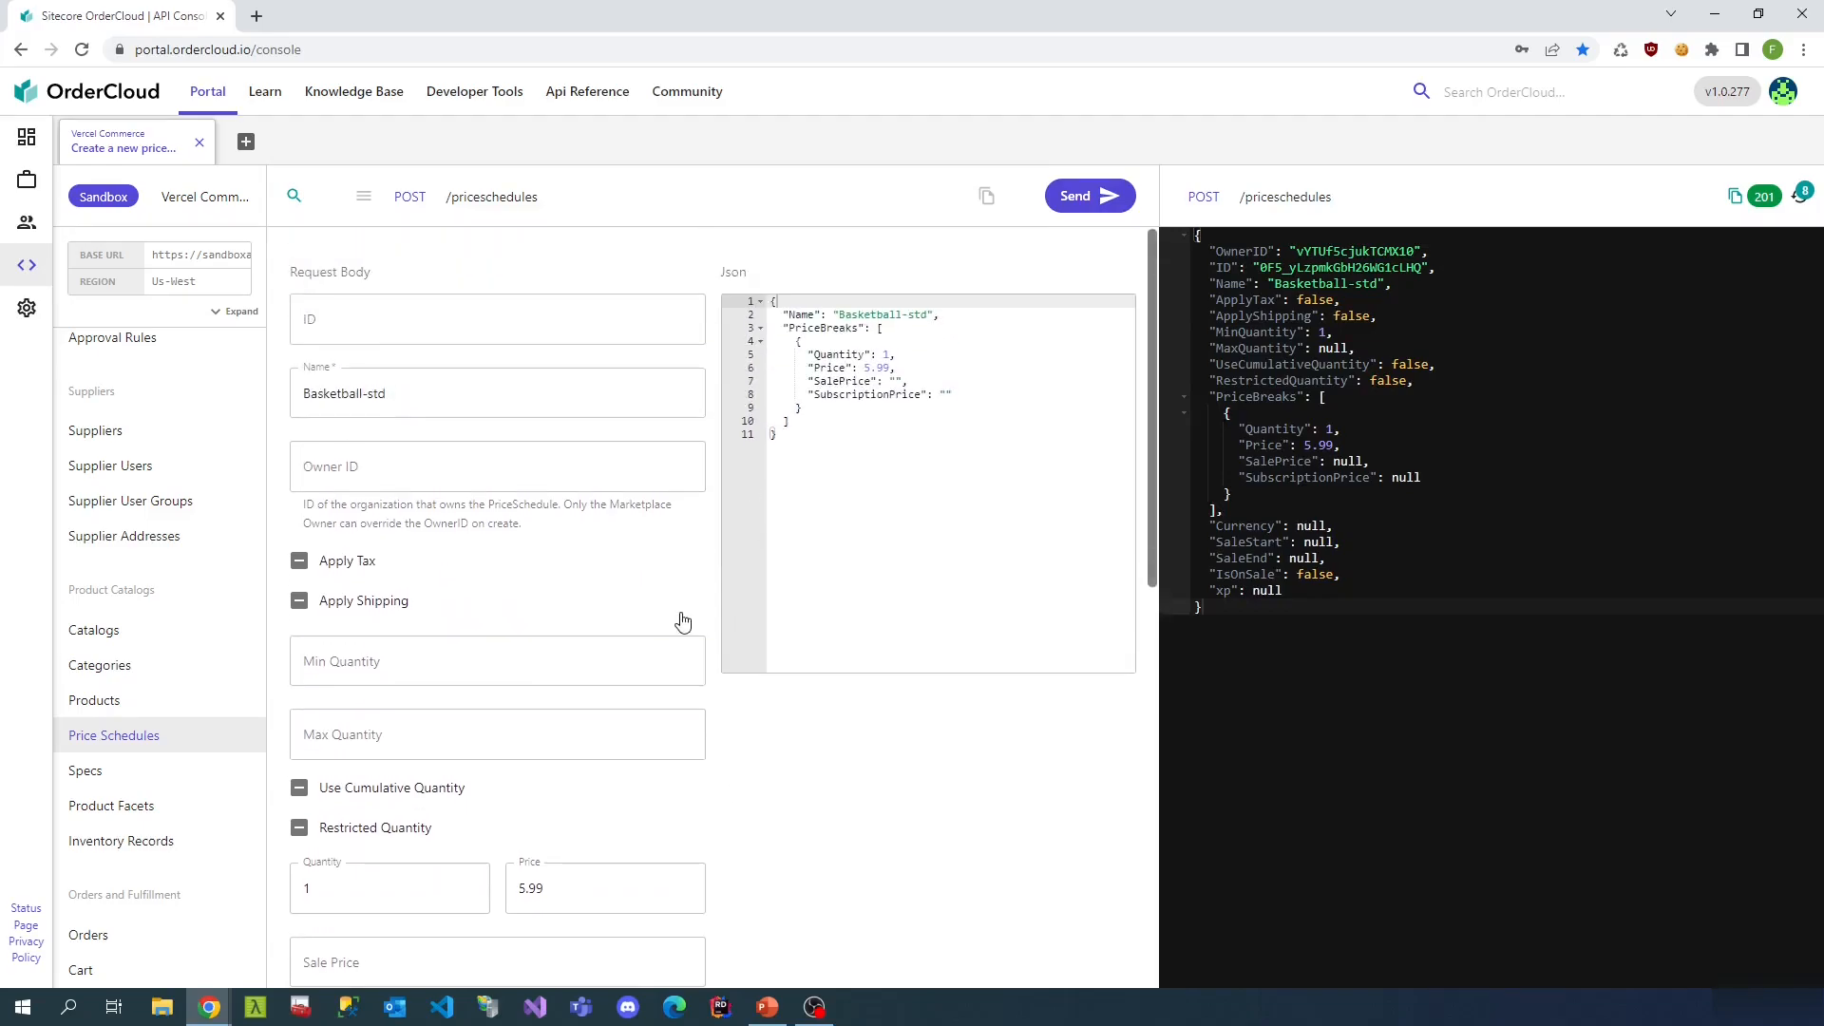
click(472, 404)
key(BackSpace)
key(BackSpace)
key(BackSpace)
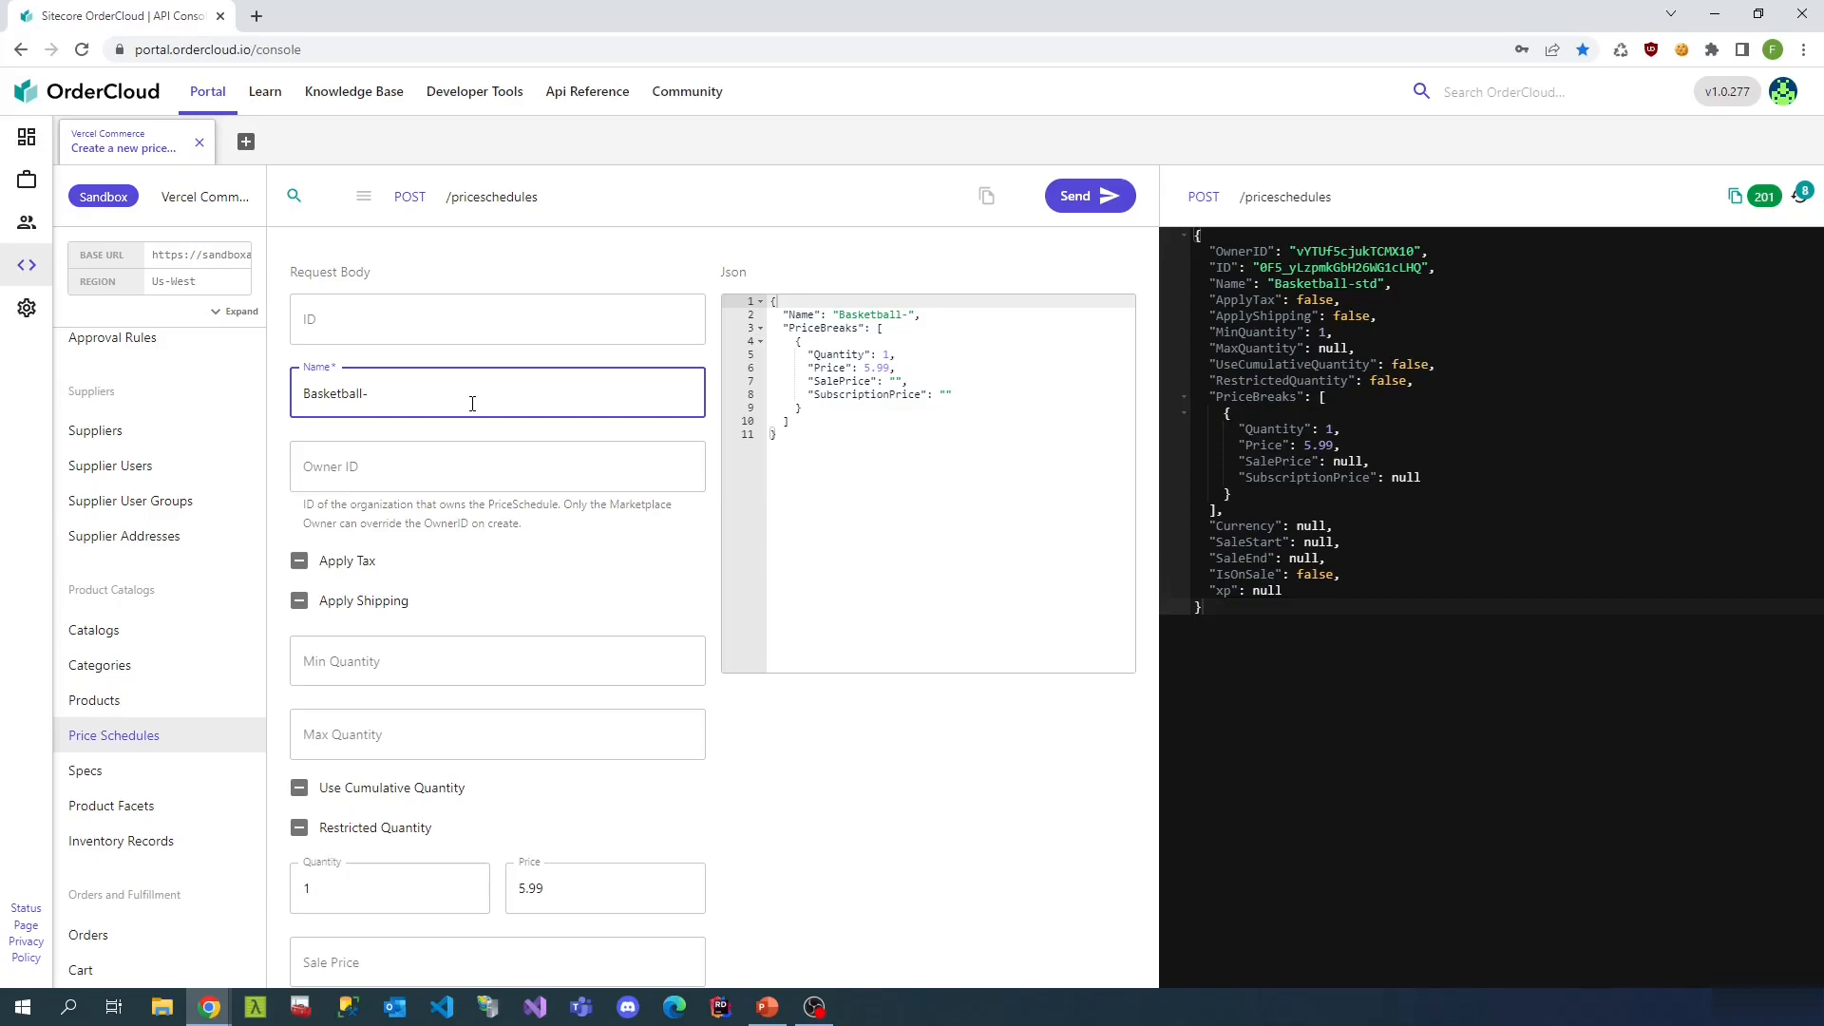
- Rename the schedule Basketball-testcompany, change its price to 3.99 and create it
text(testcompany)
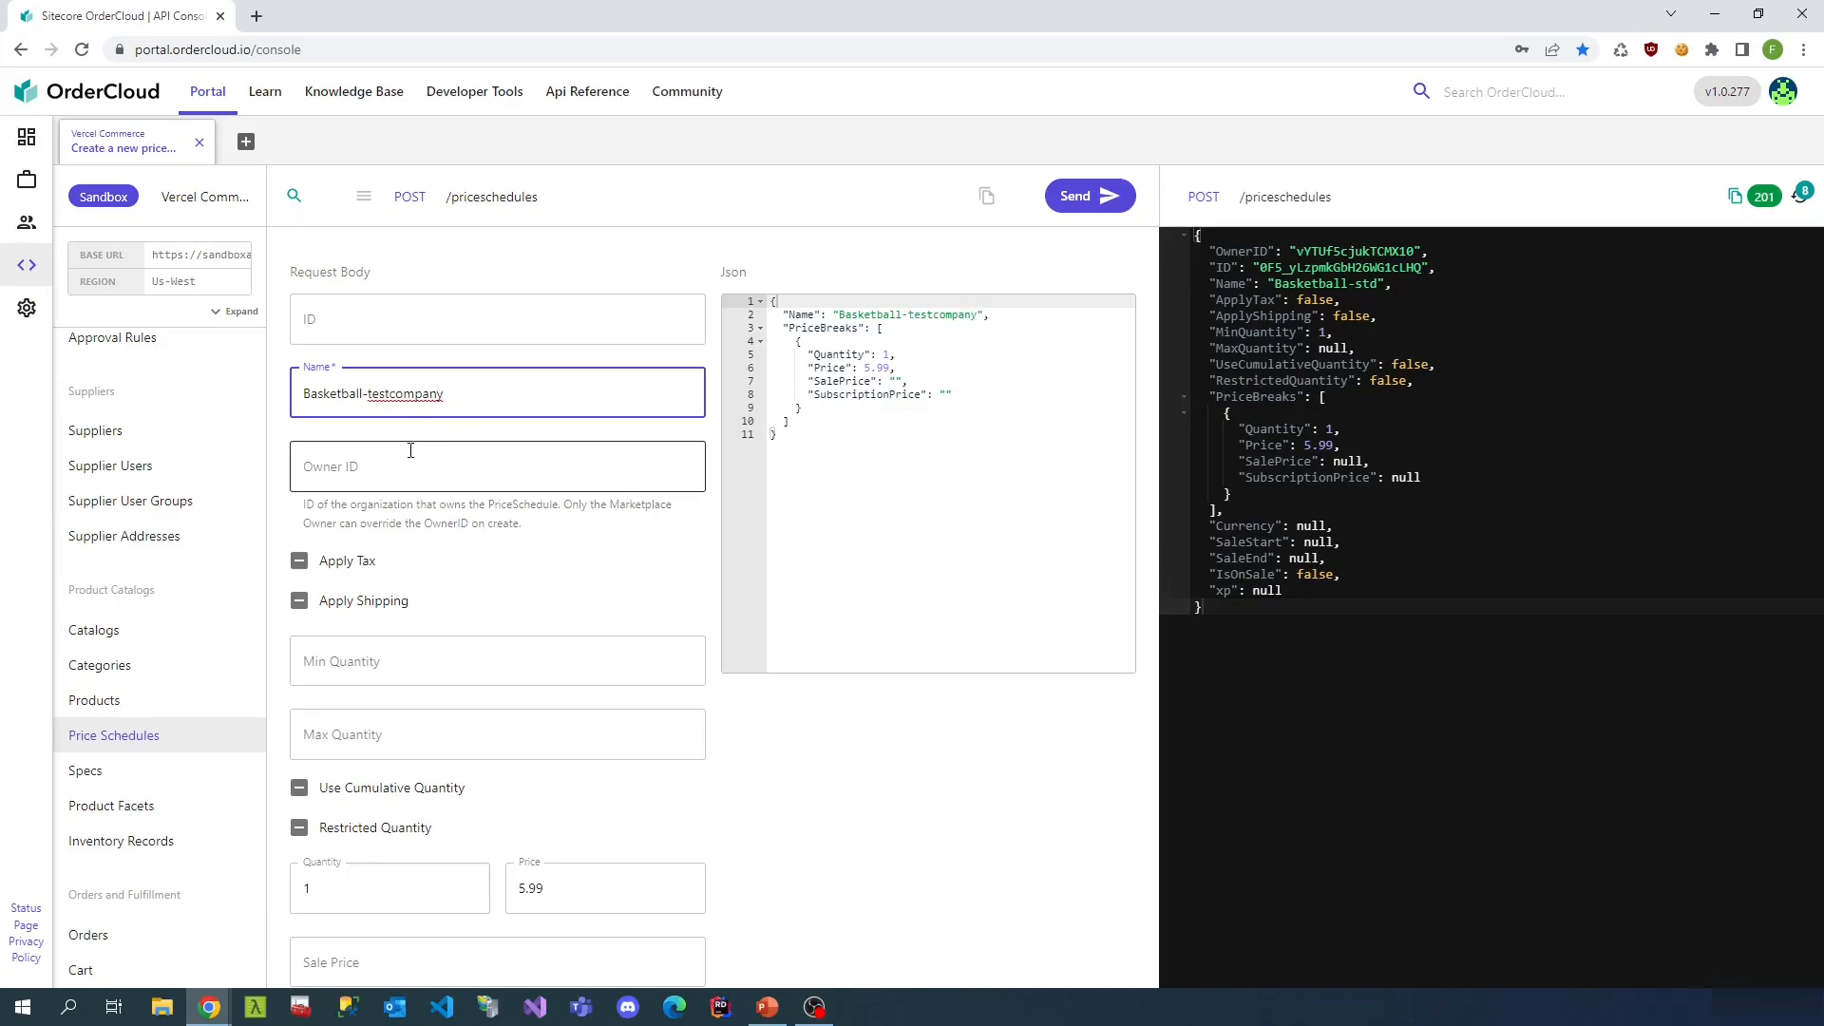
scroll(430, 671, down, 1)
scroll(430, 671, down, 3)
click(521, 604)
key(shift+Right)
text(3)
click(770, 607)
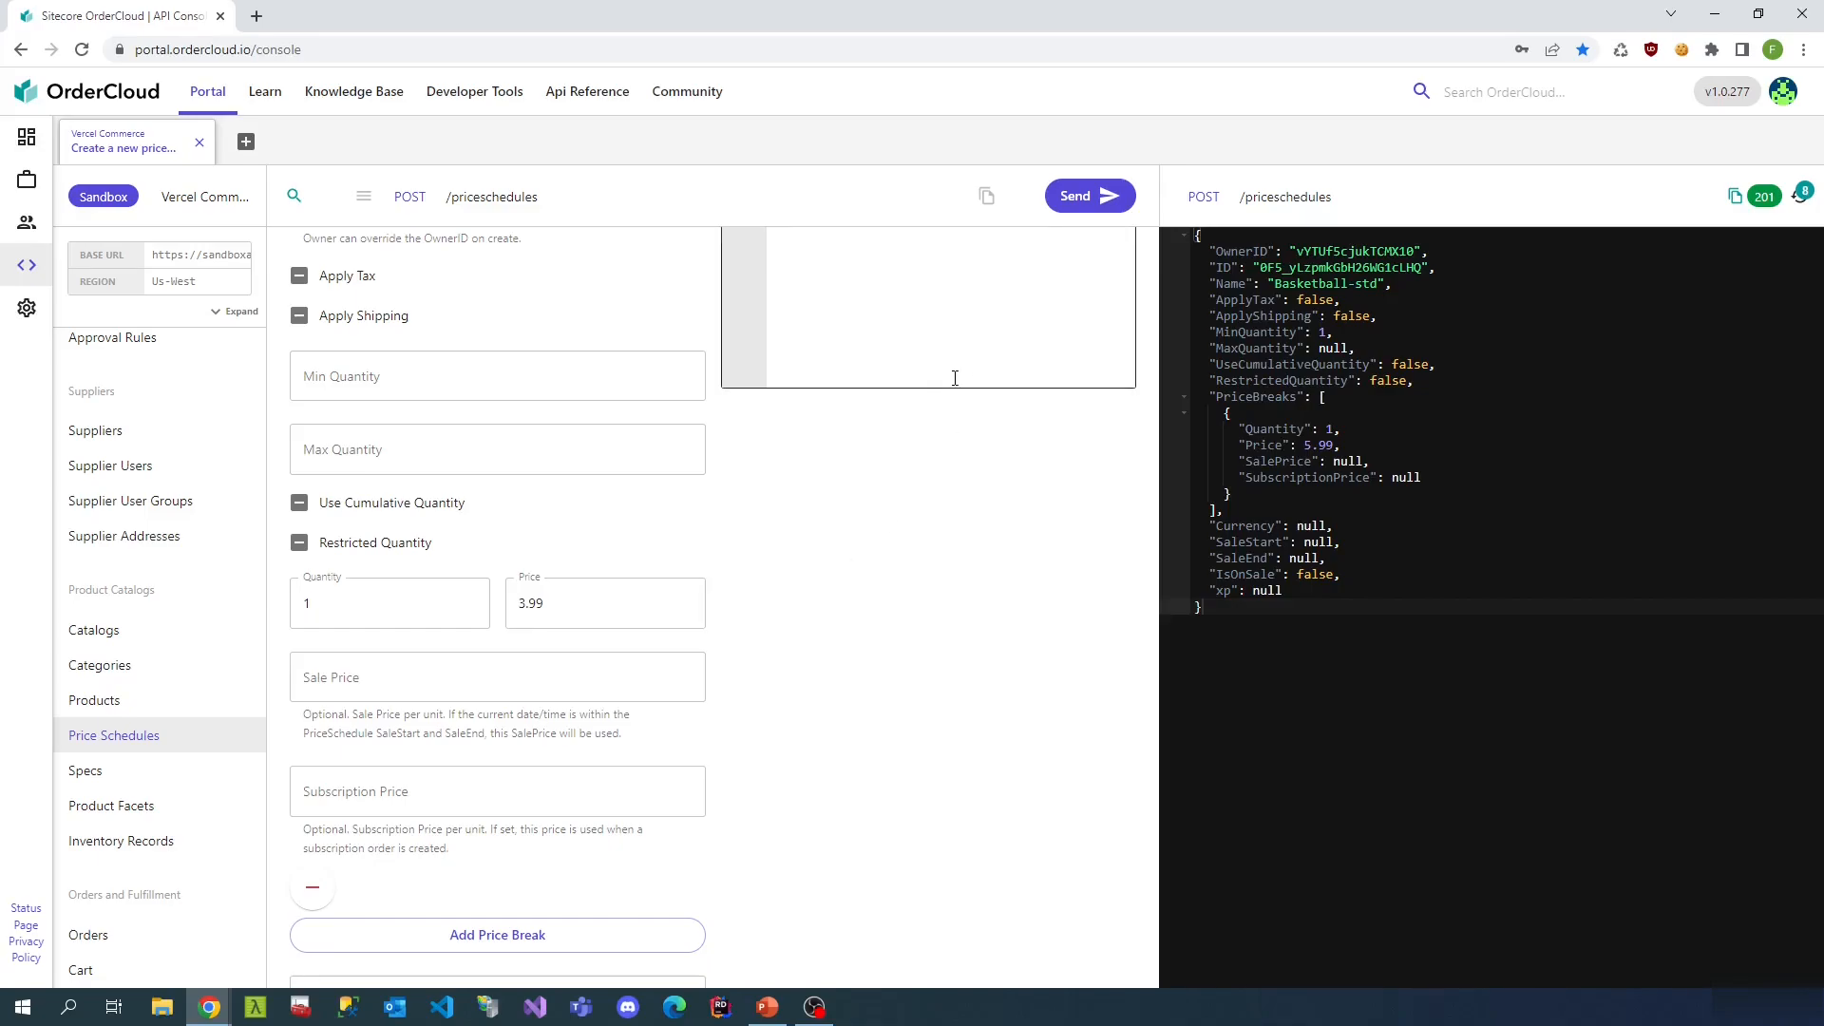
click(1093, 196)
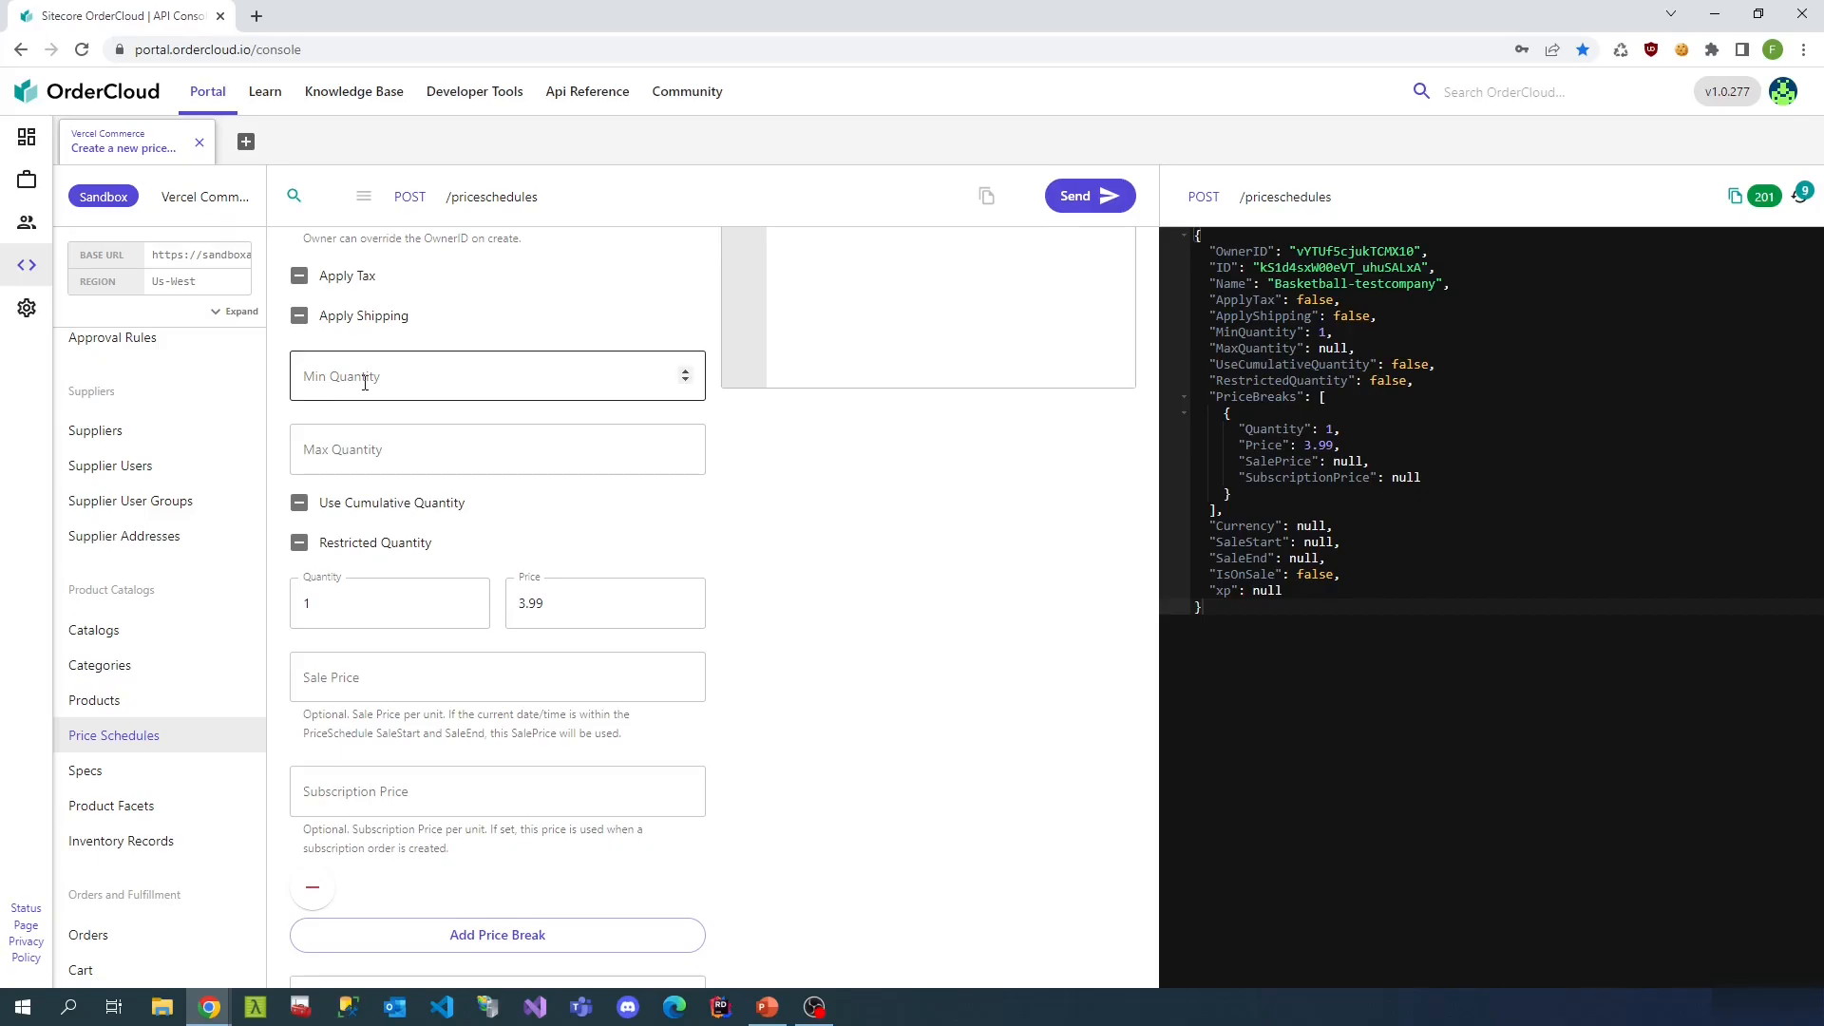
- Start a new product named Basketball with description 'An amazing basketball'
click(170, 702)
scroll(497, 481, up, 2)
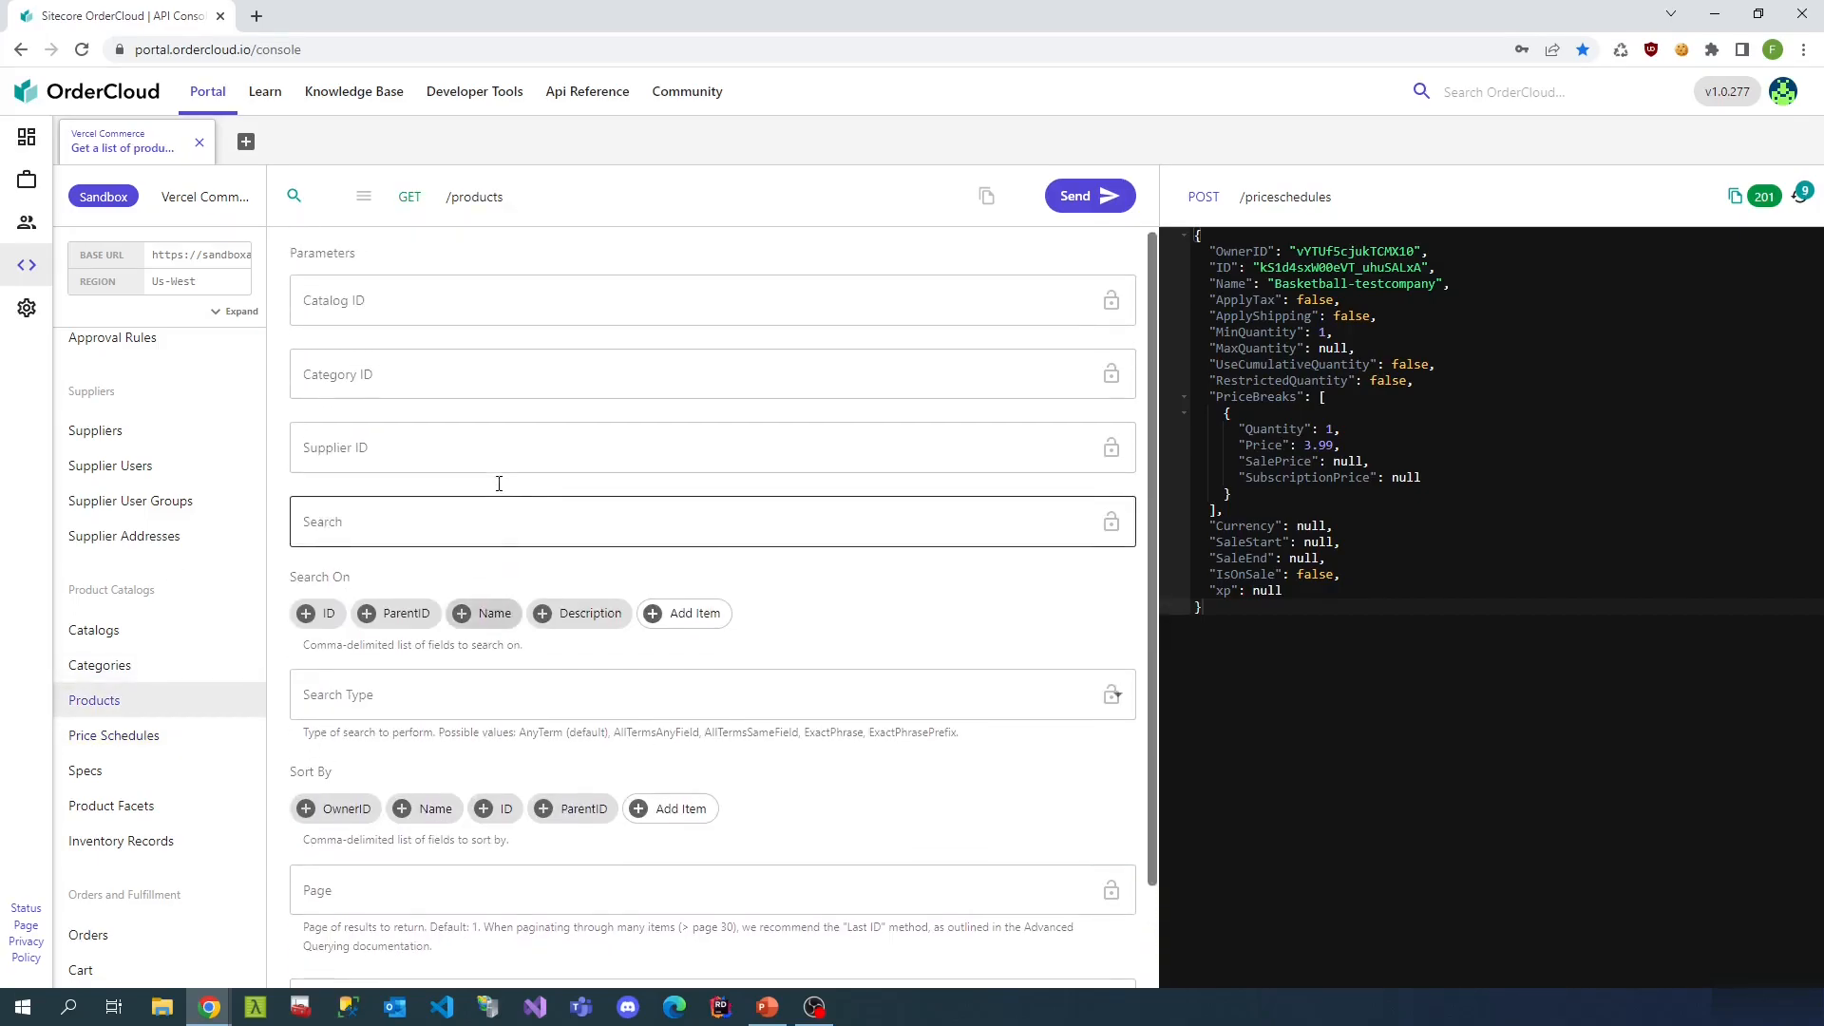
click(364, 200)
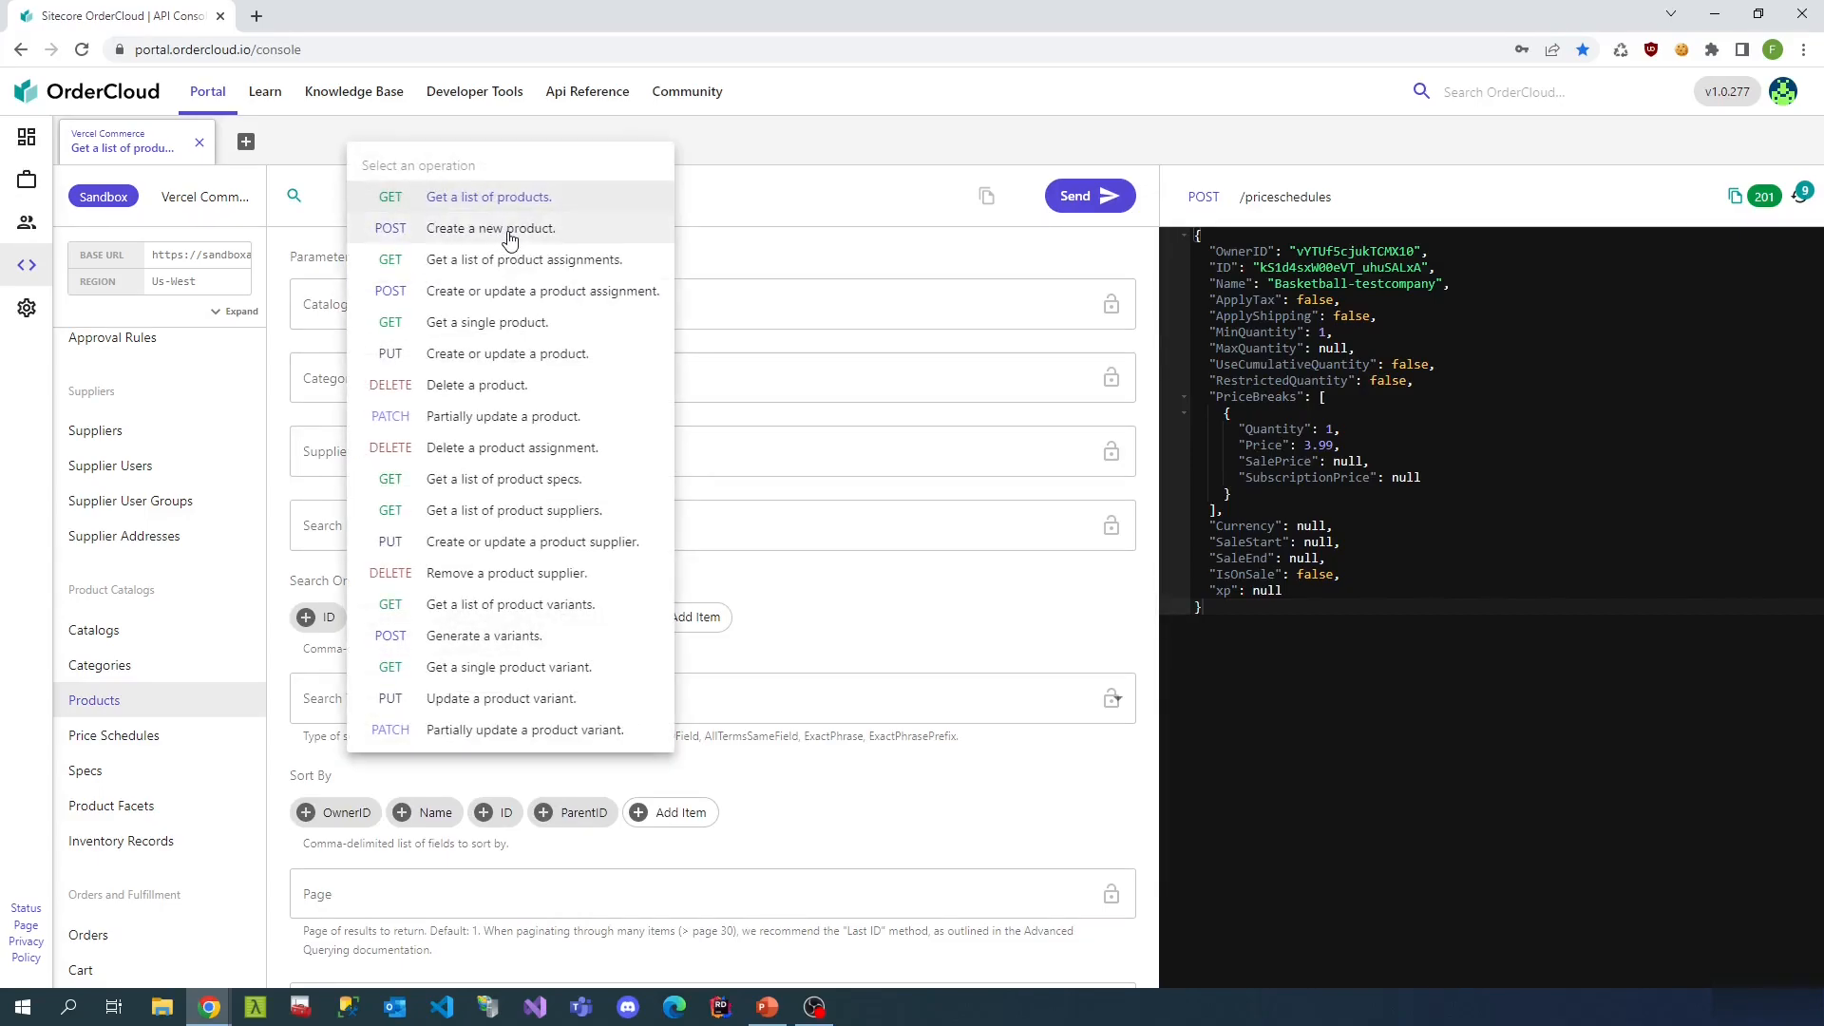
click(510, 233)
click(414, 441)
text(Basketball)
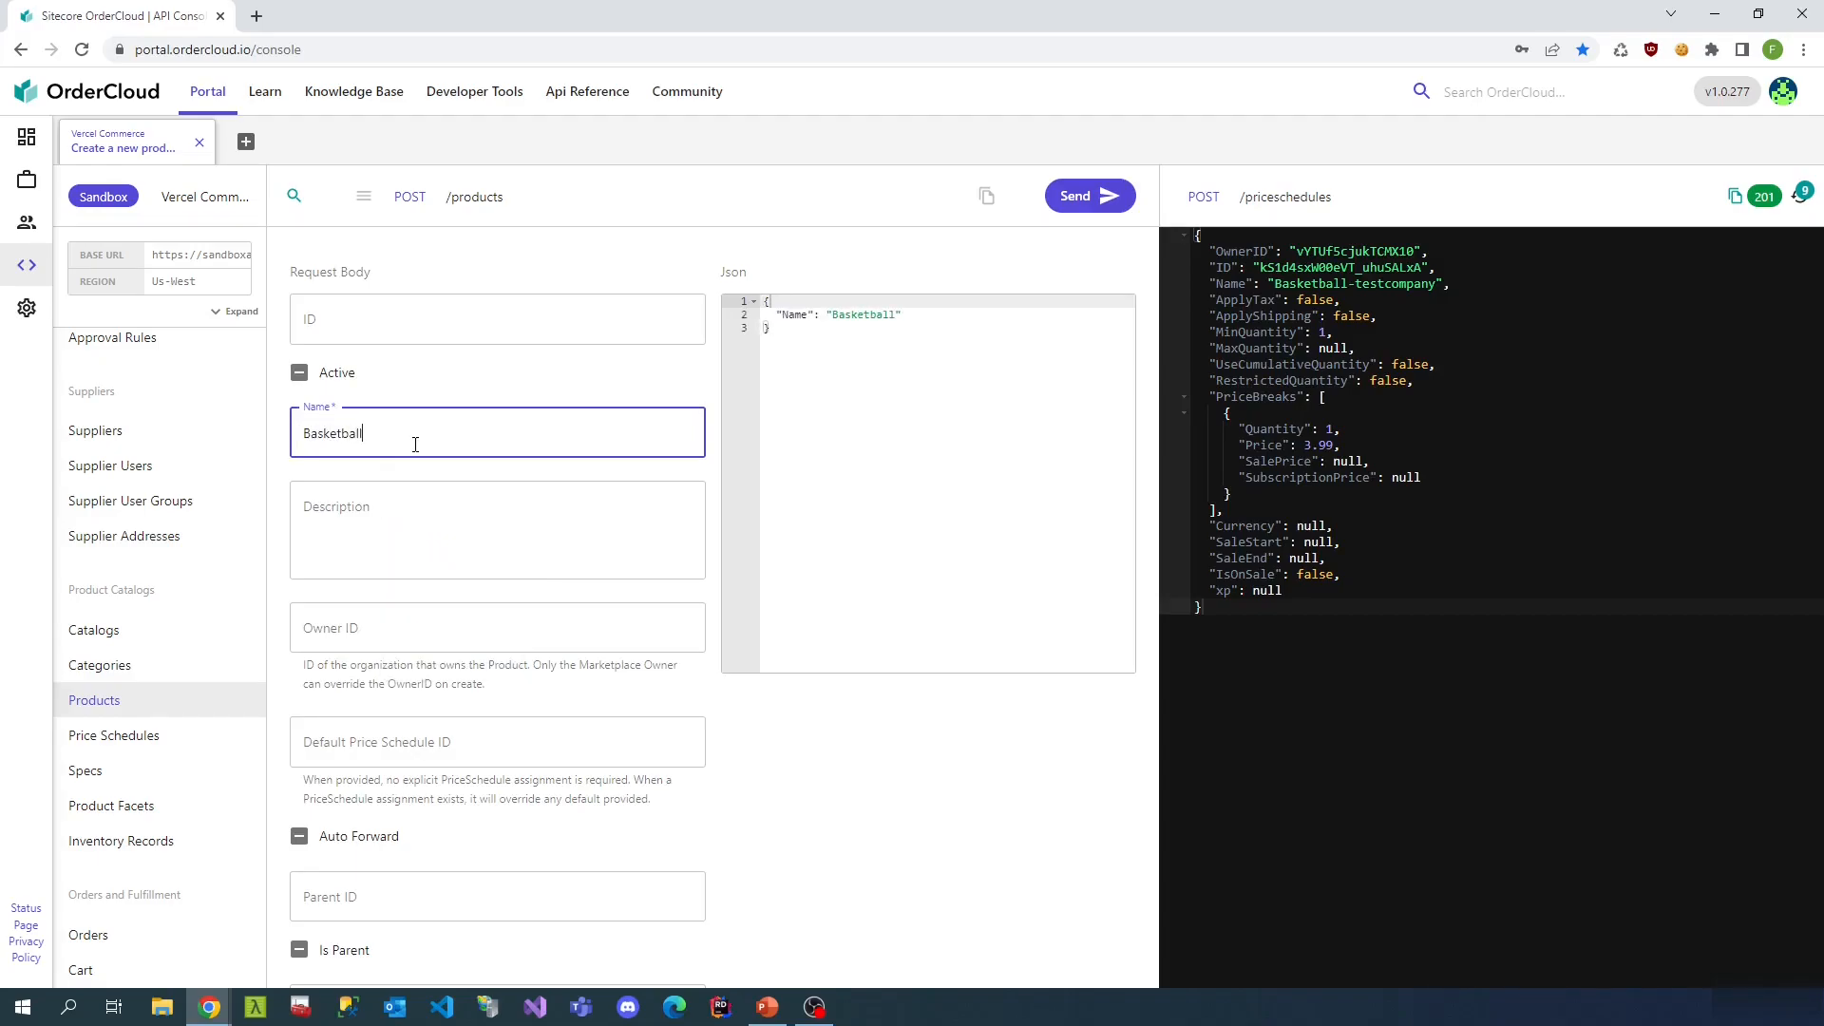
click(403, 551)
text(An)
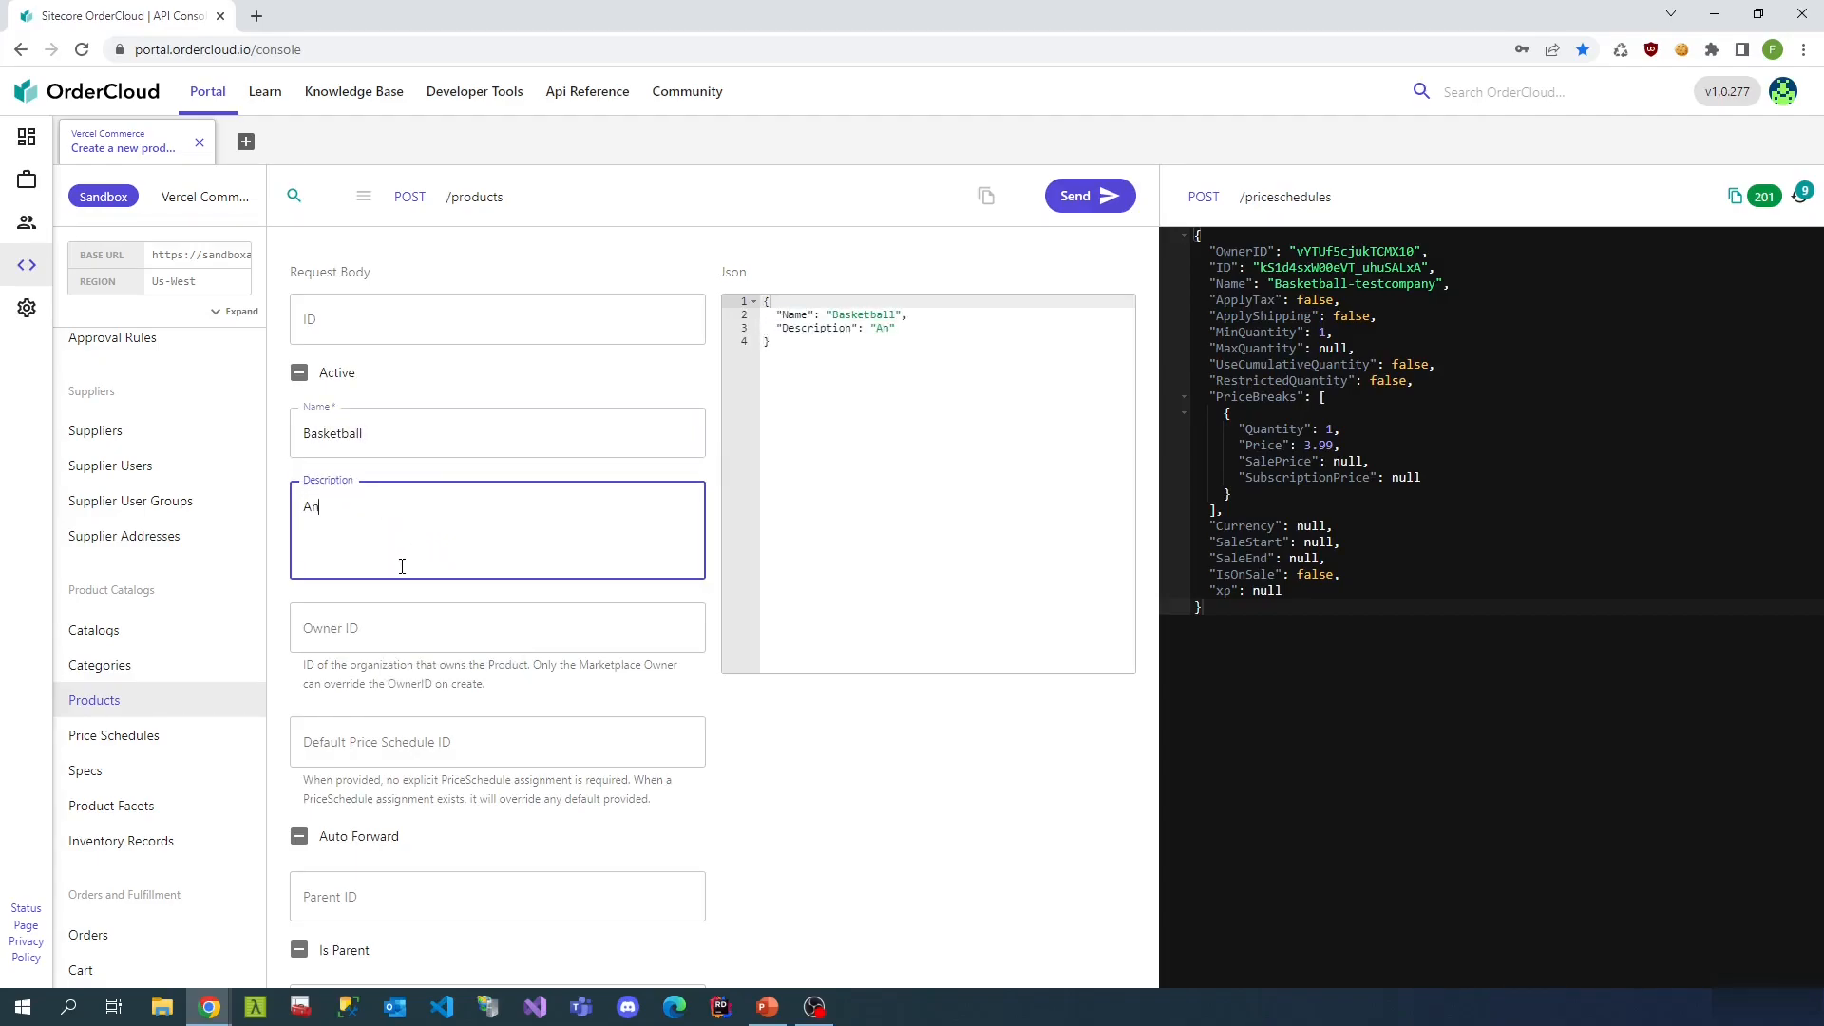
text( amazing basketball)
- Set Default Price Schedule ID to the Basketball-std schedule's ID from request history
scroll(365, 536, down, 3)
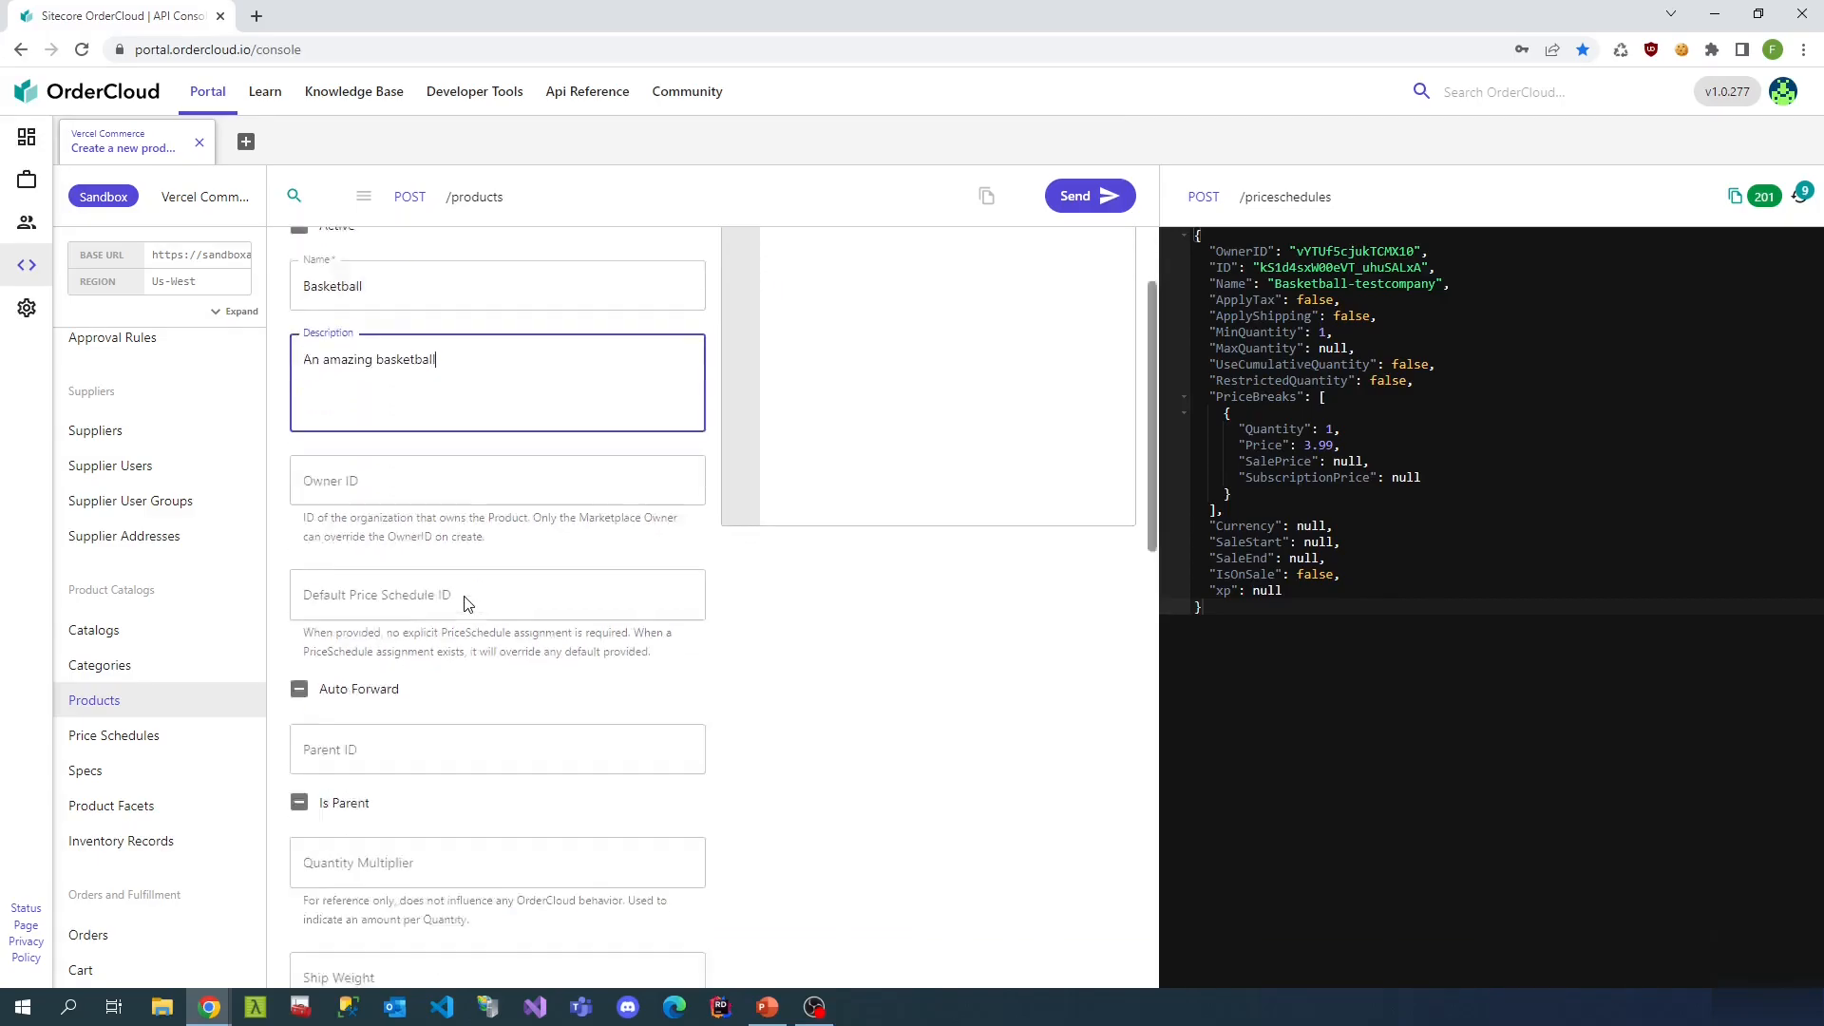
click(491, 462)
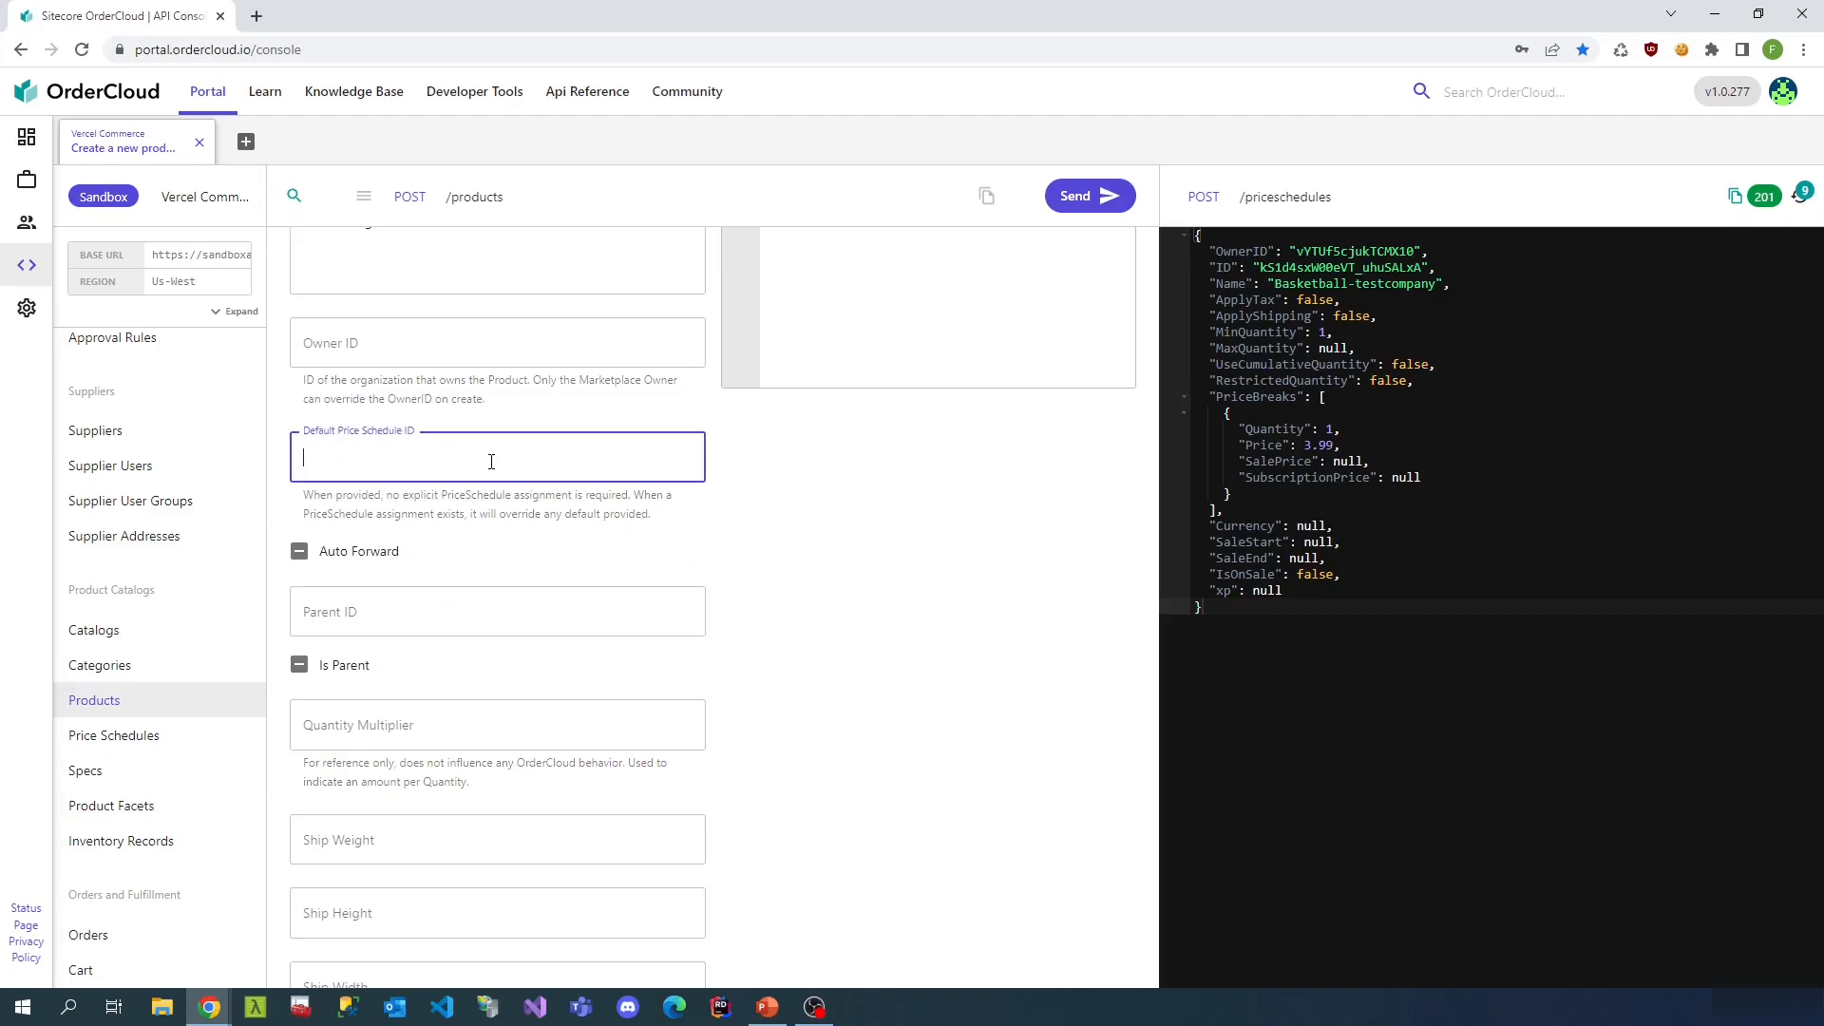
click(1798, 196)
click(1448, 251)
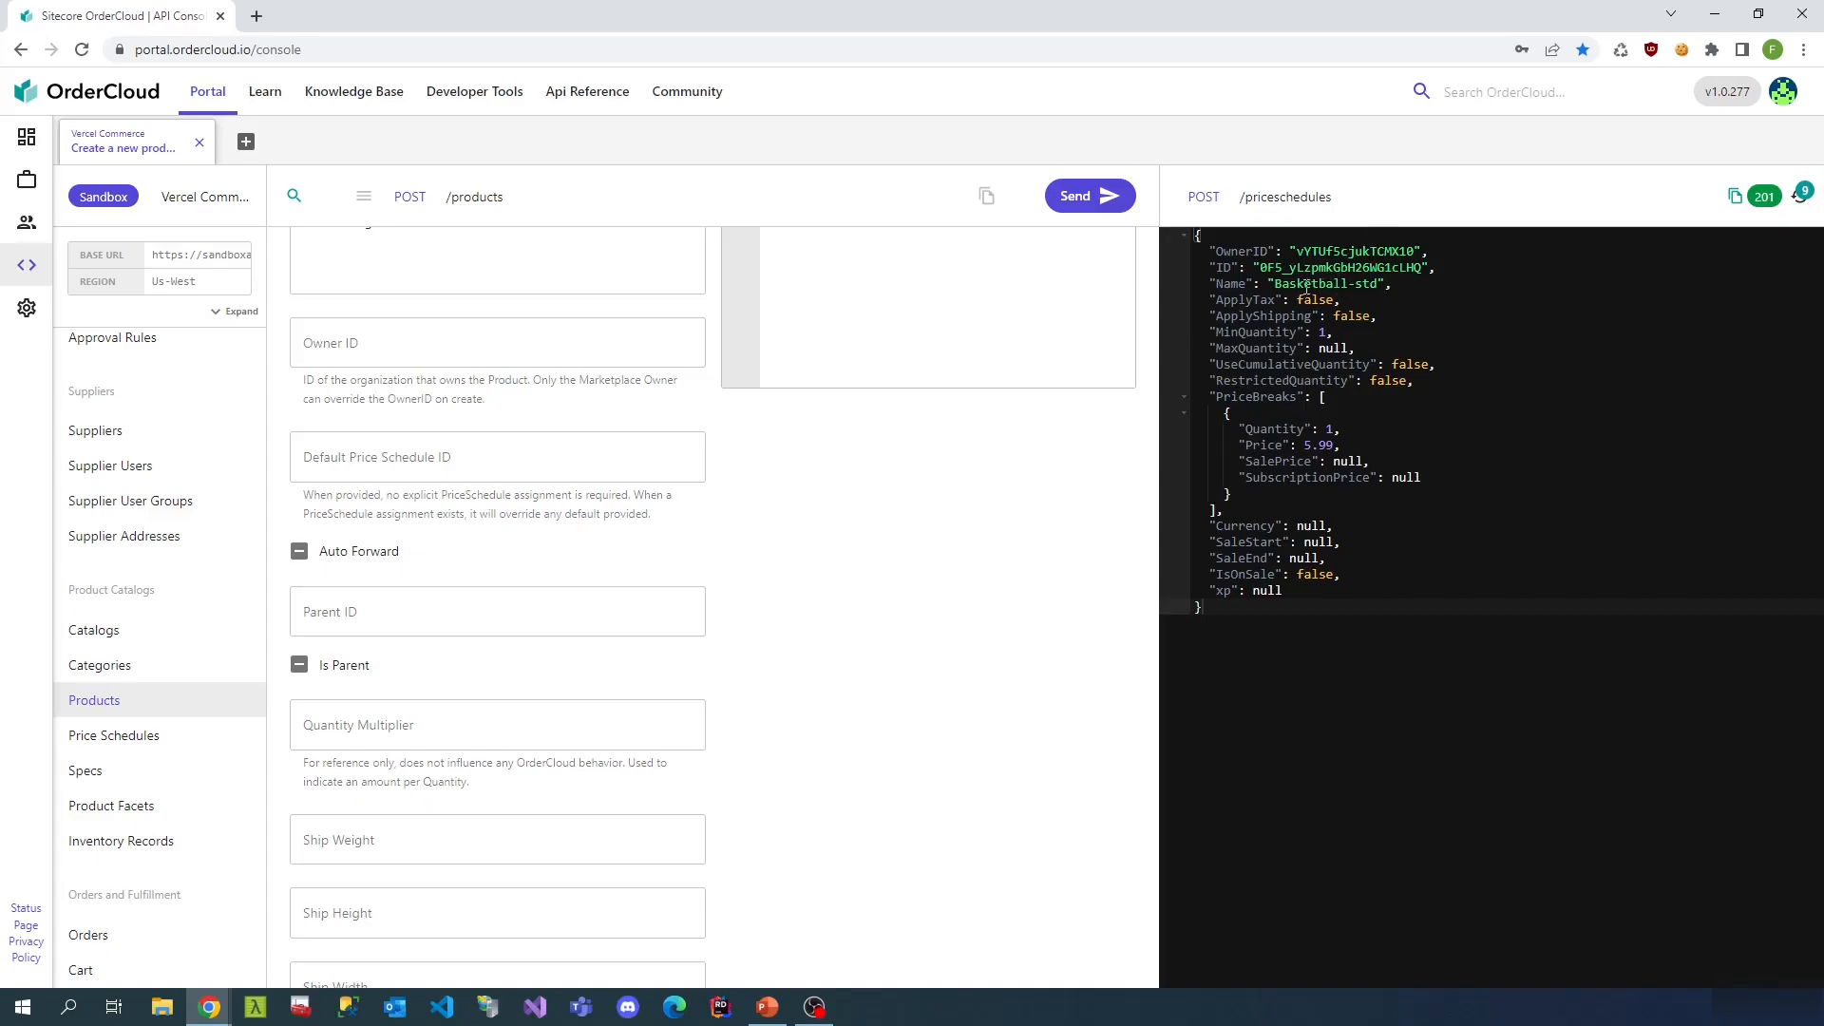
double_click(1353, 270)
key(ctrl+c)
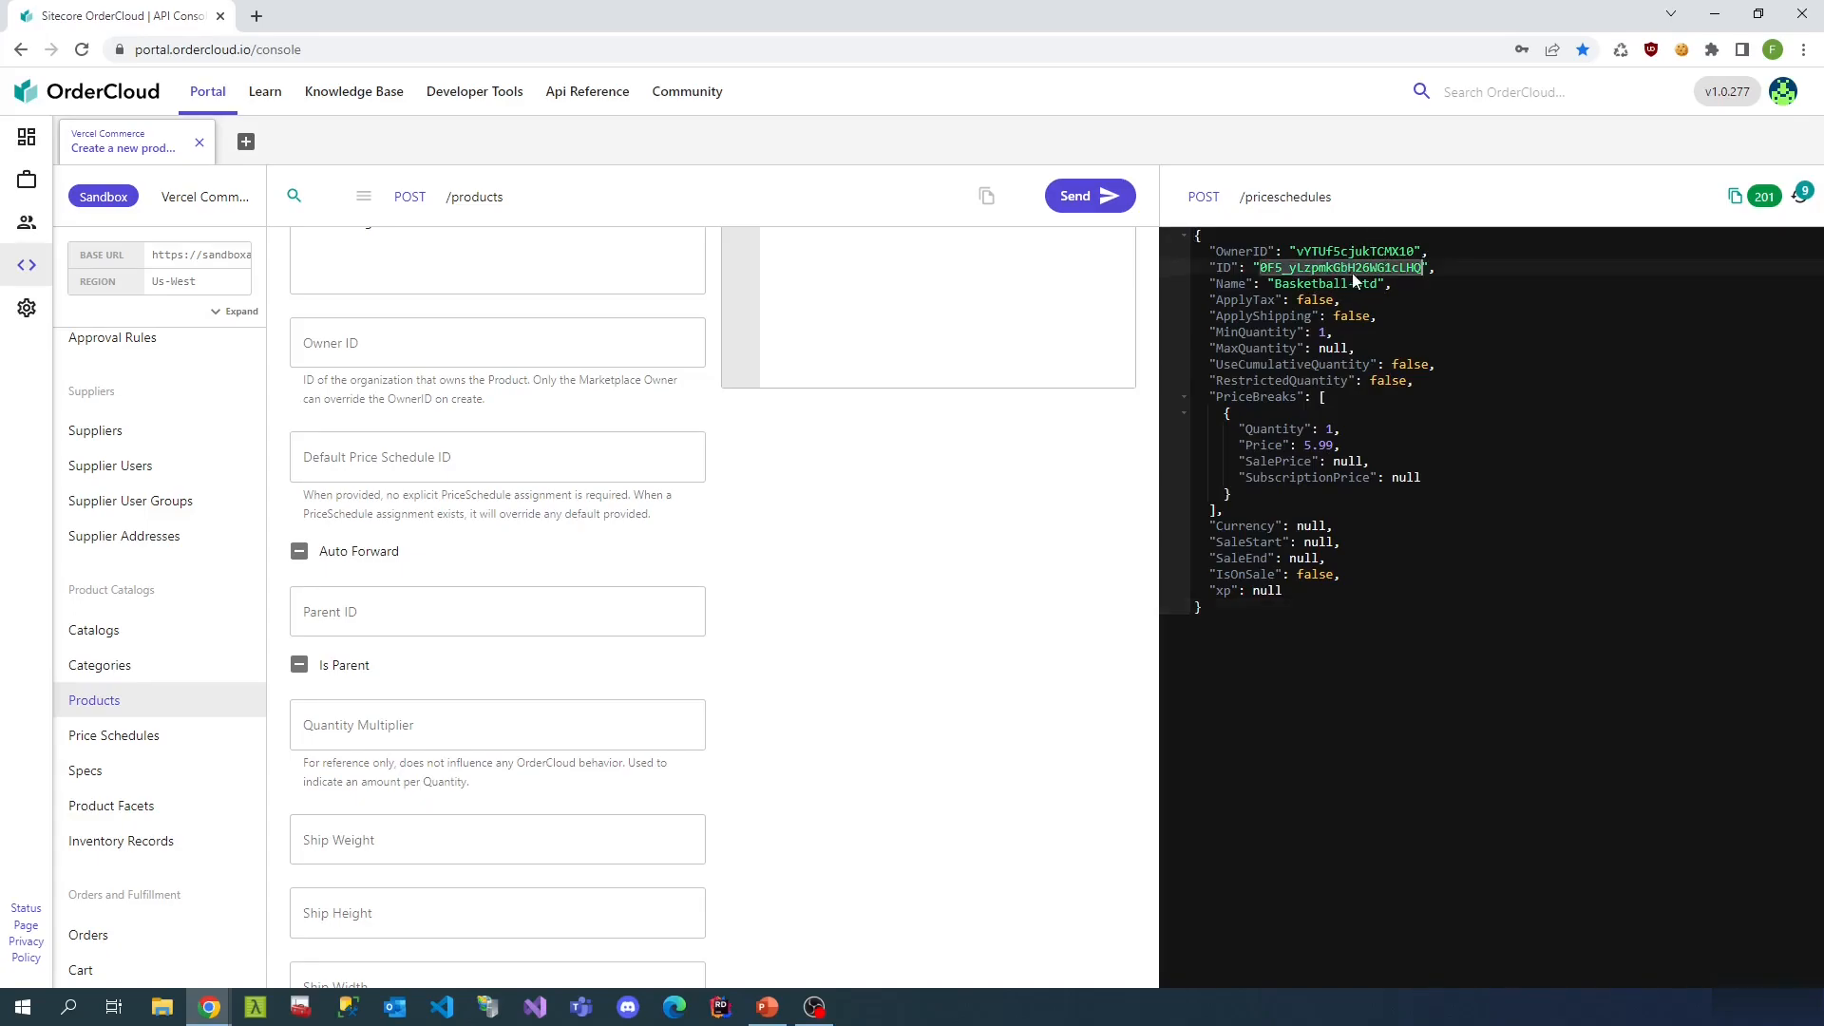
click(497, 466)
key(ctrl+v)
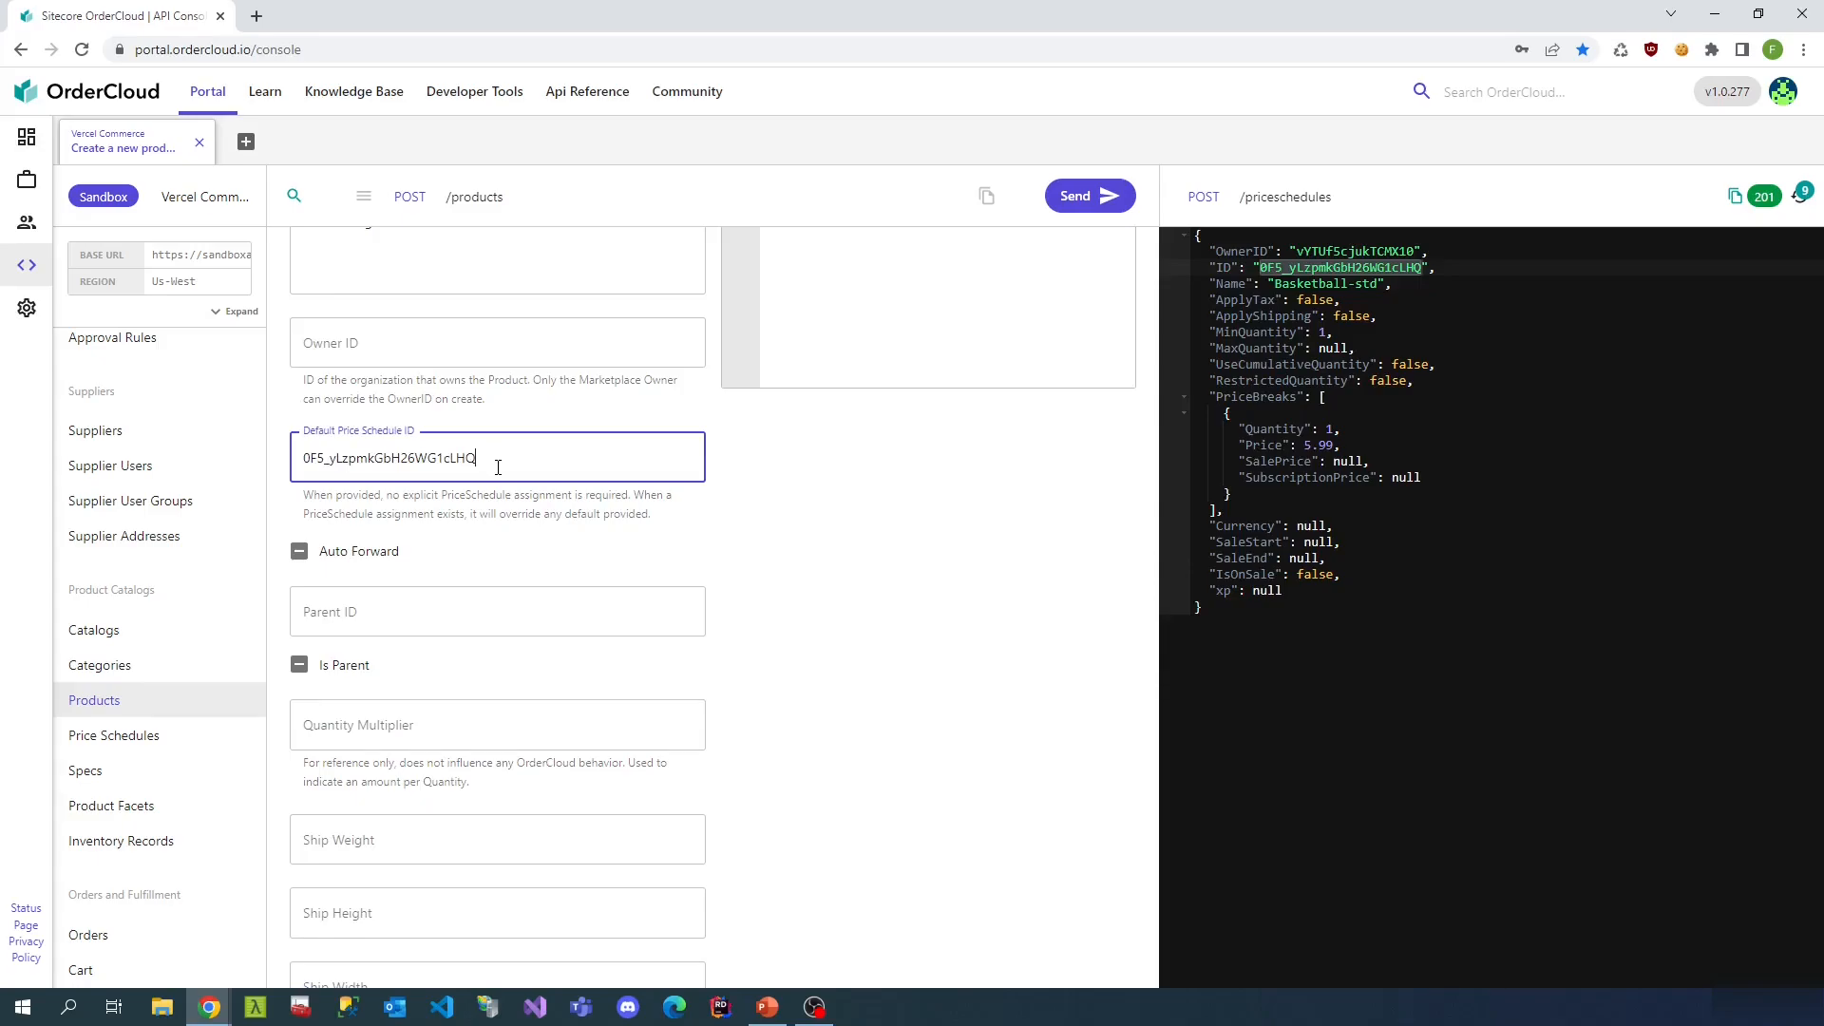
click(777, 472)
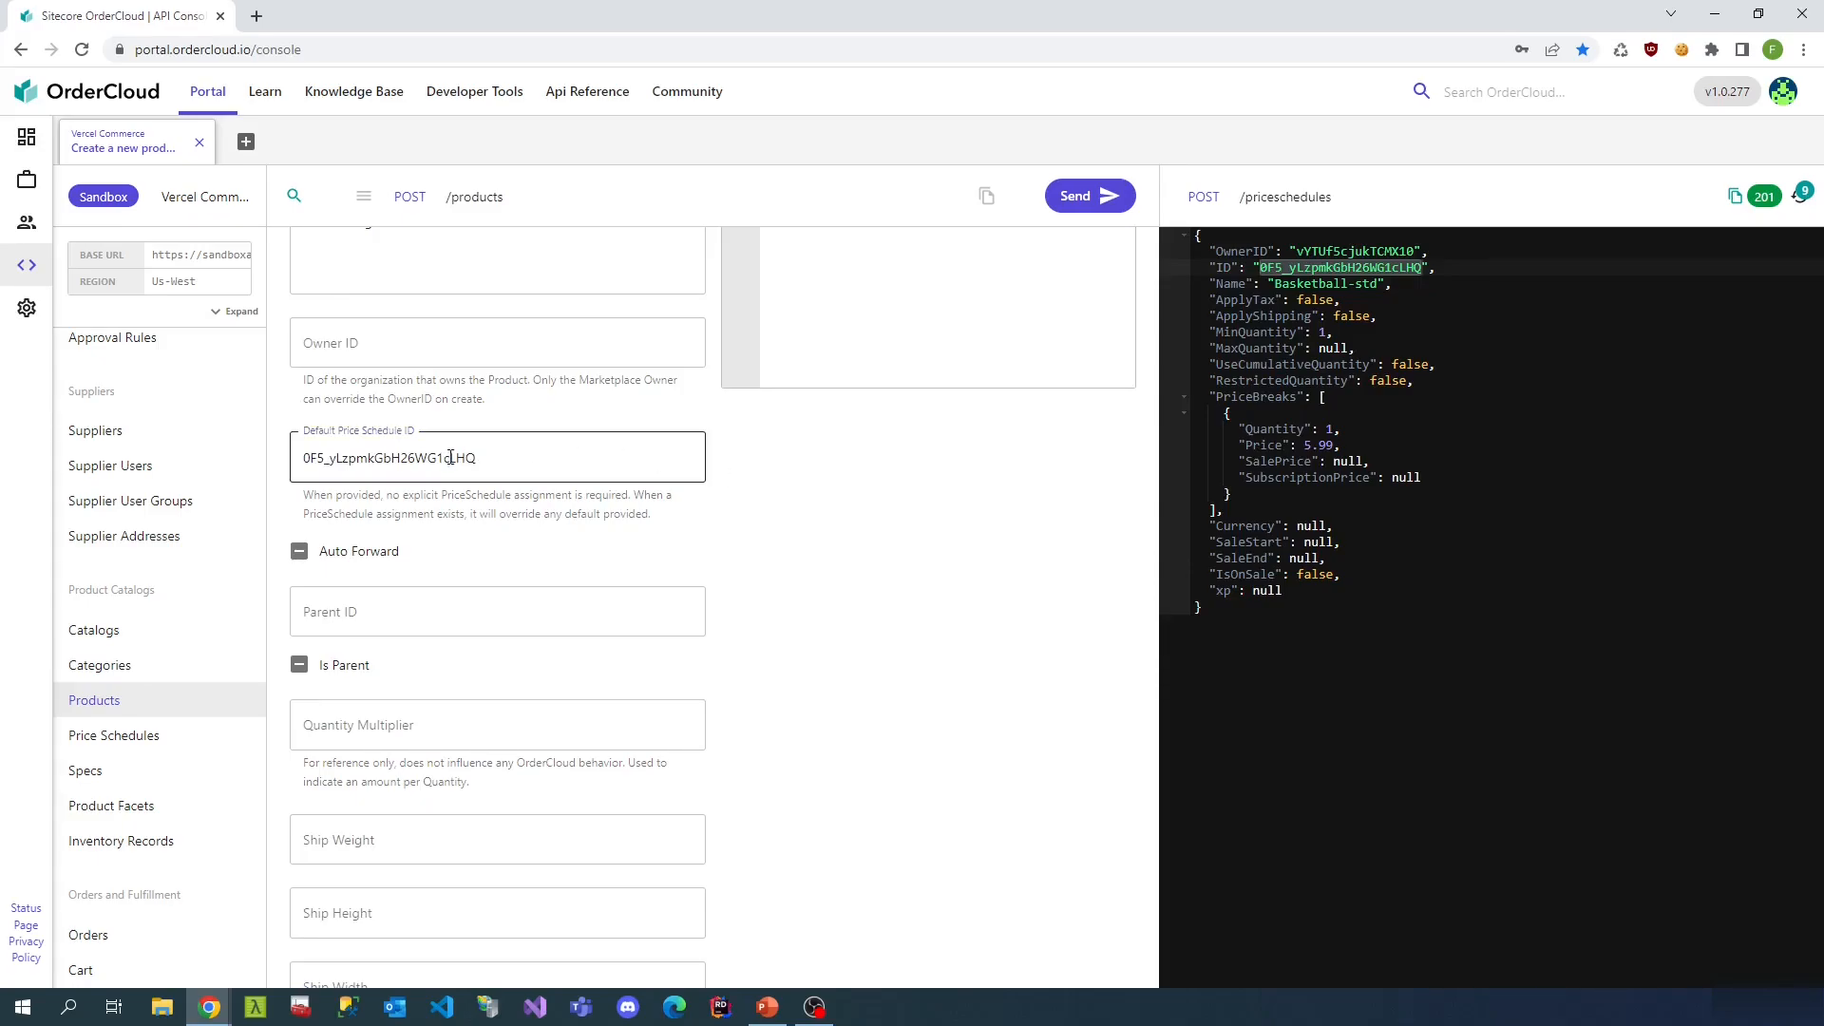
- Mark the Basketball product active and create it
scroll(442, 598, up, 3)
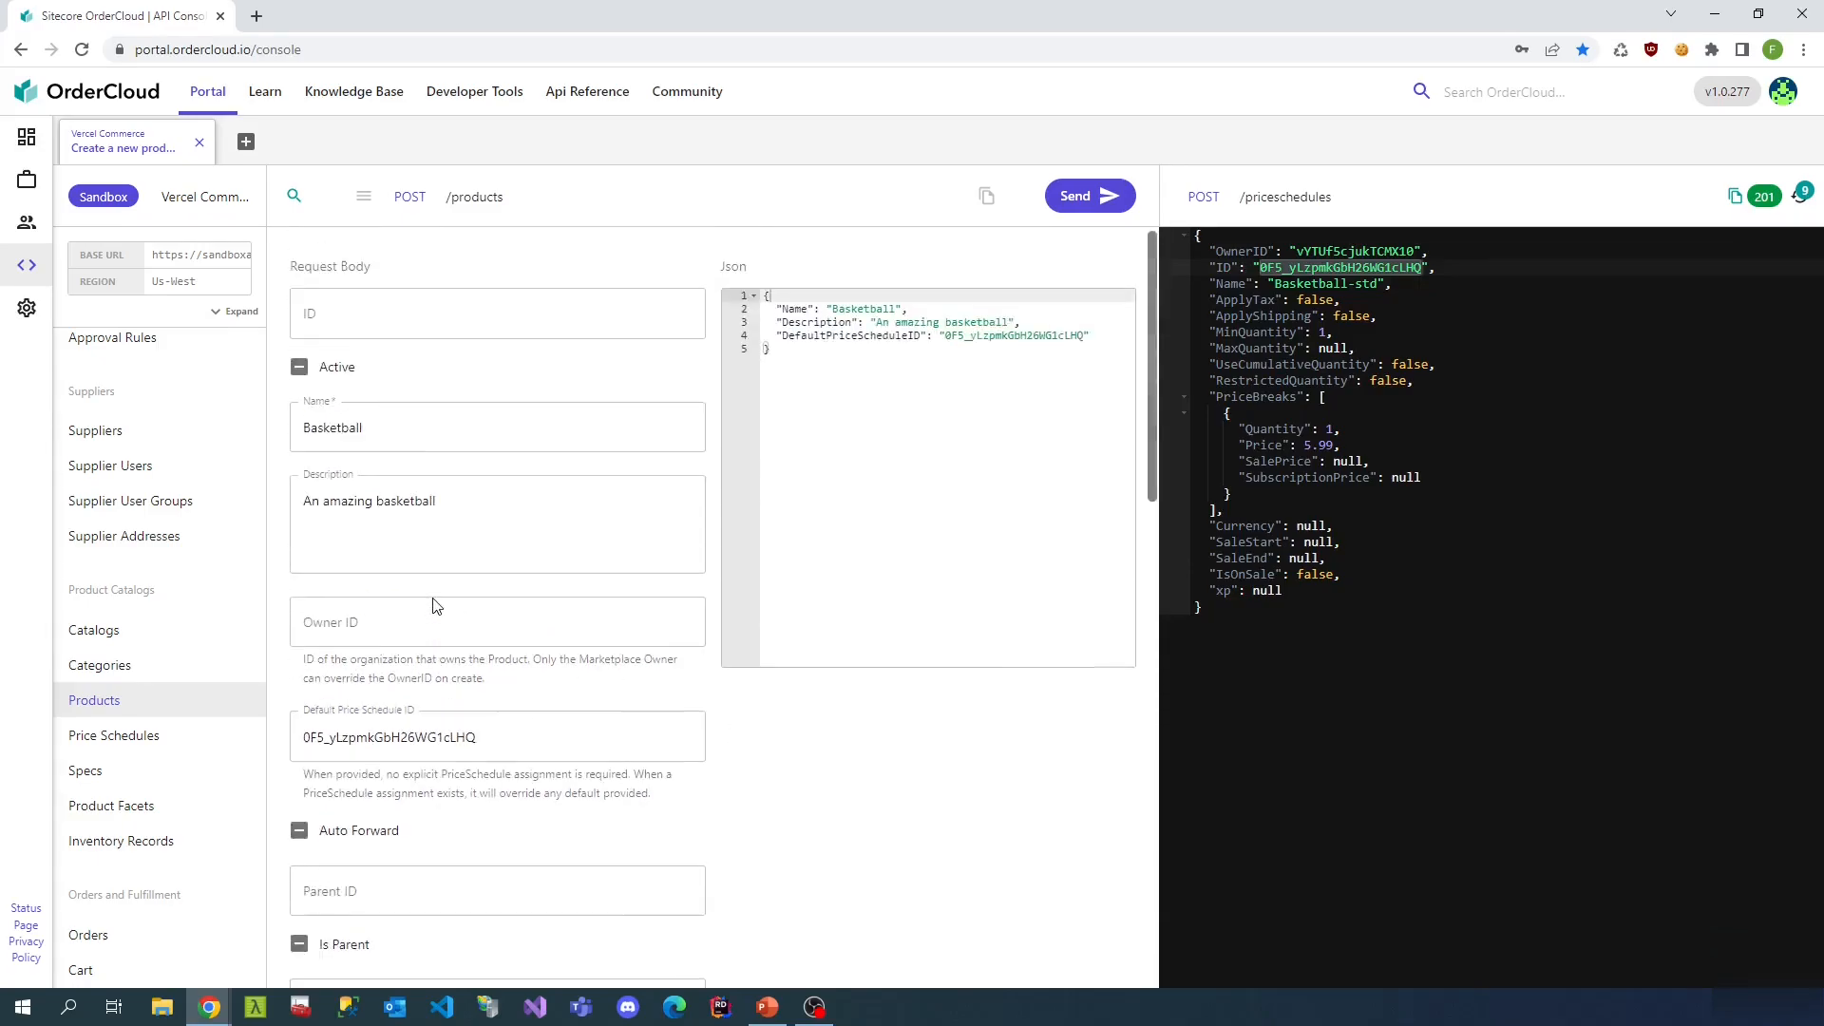
click(325, 376)
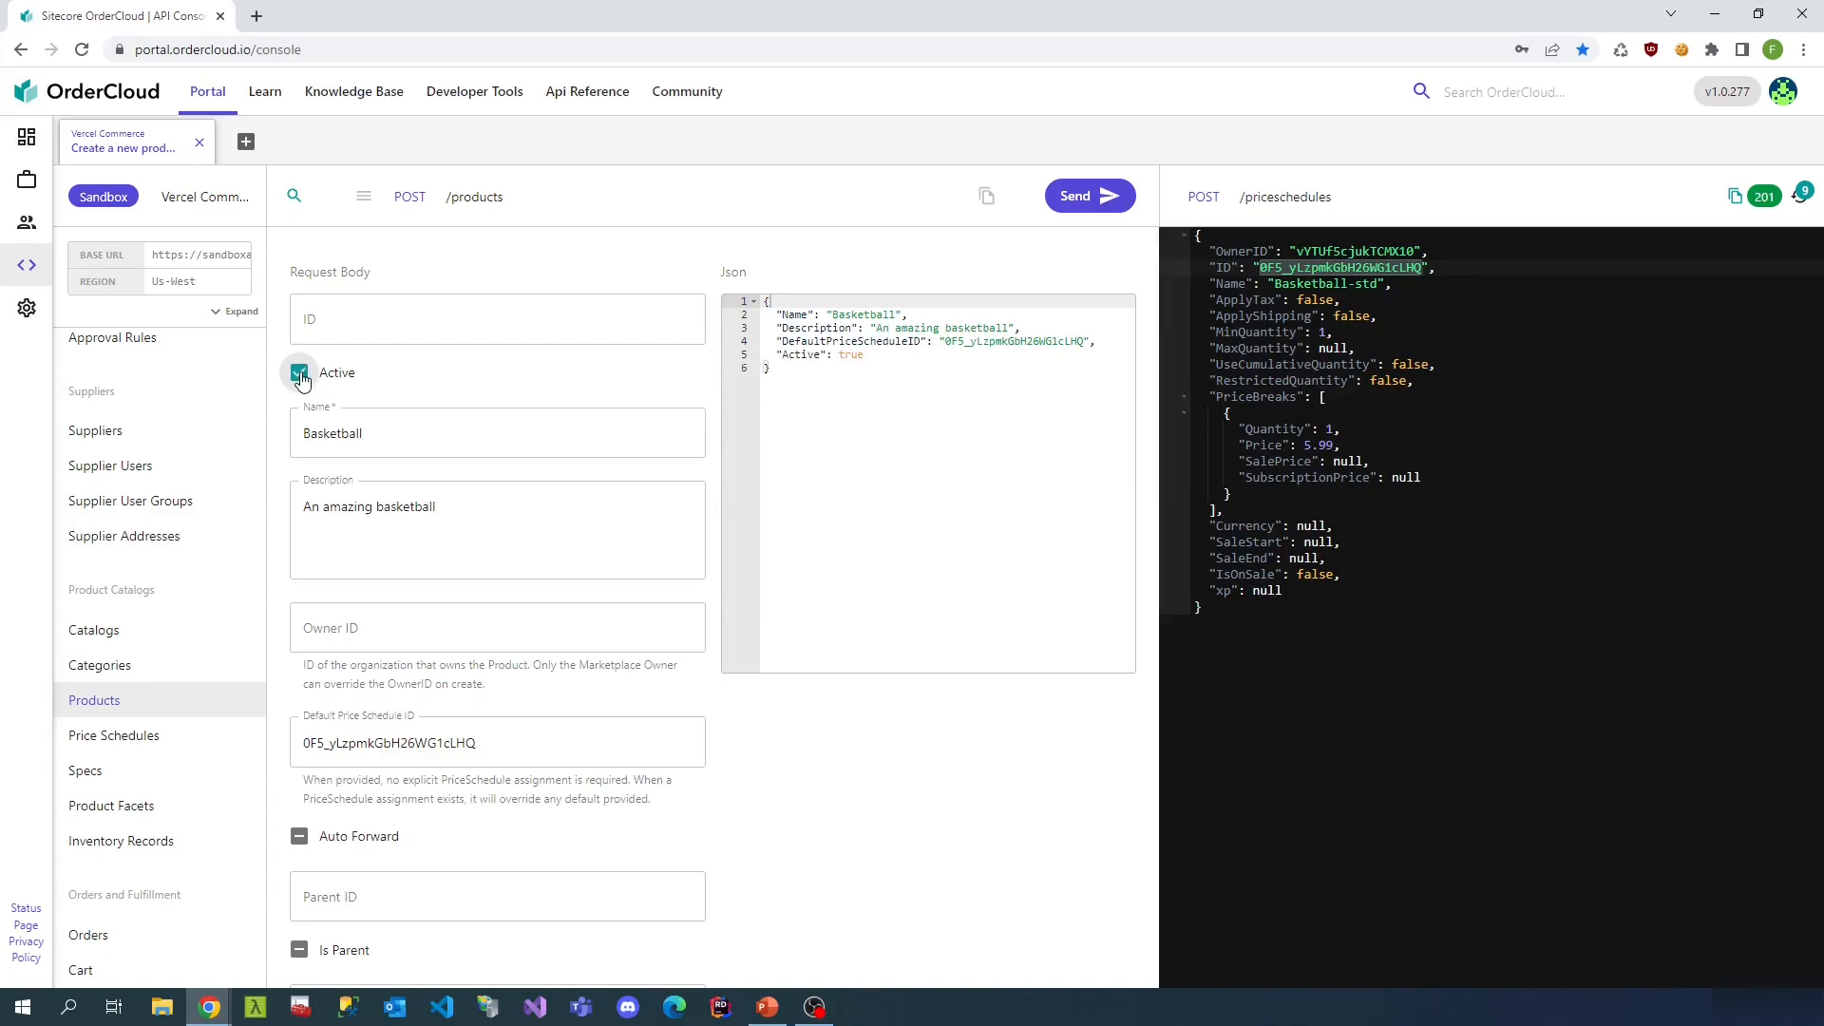
scroll(385, 665, down, 3)
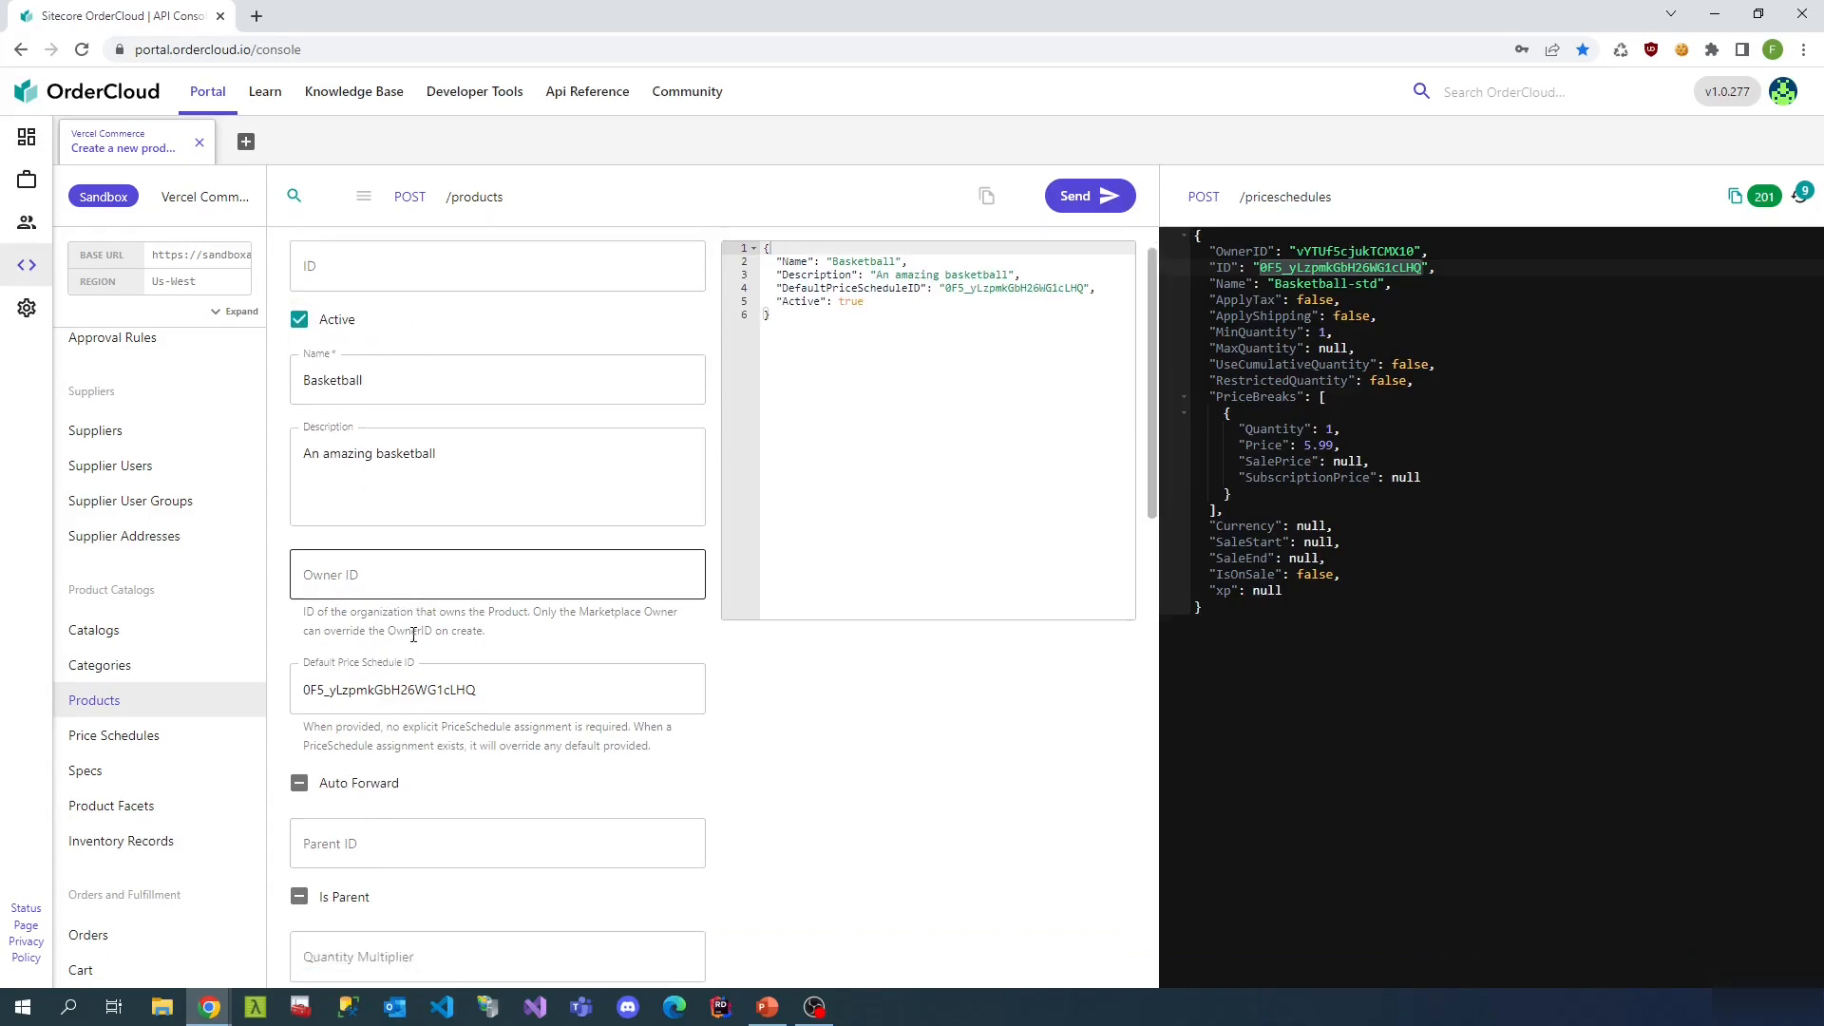
scroll(432, 670, down, 1)
scroll(432, 670, down, 2)
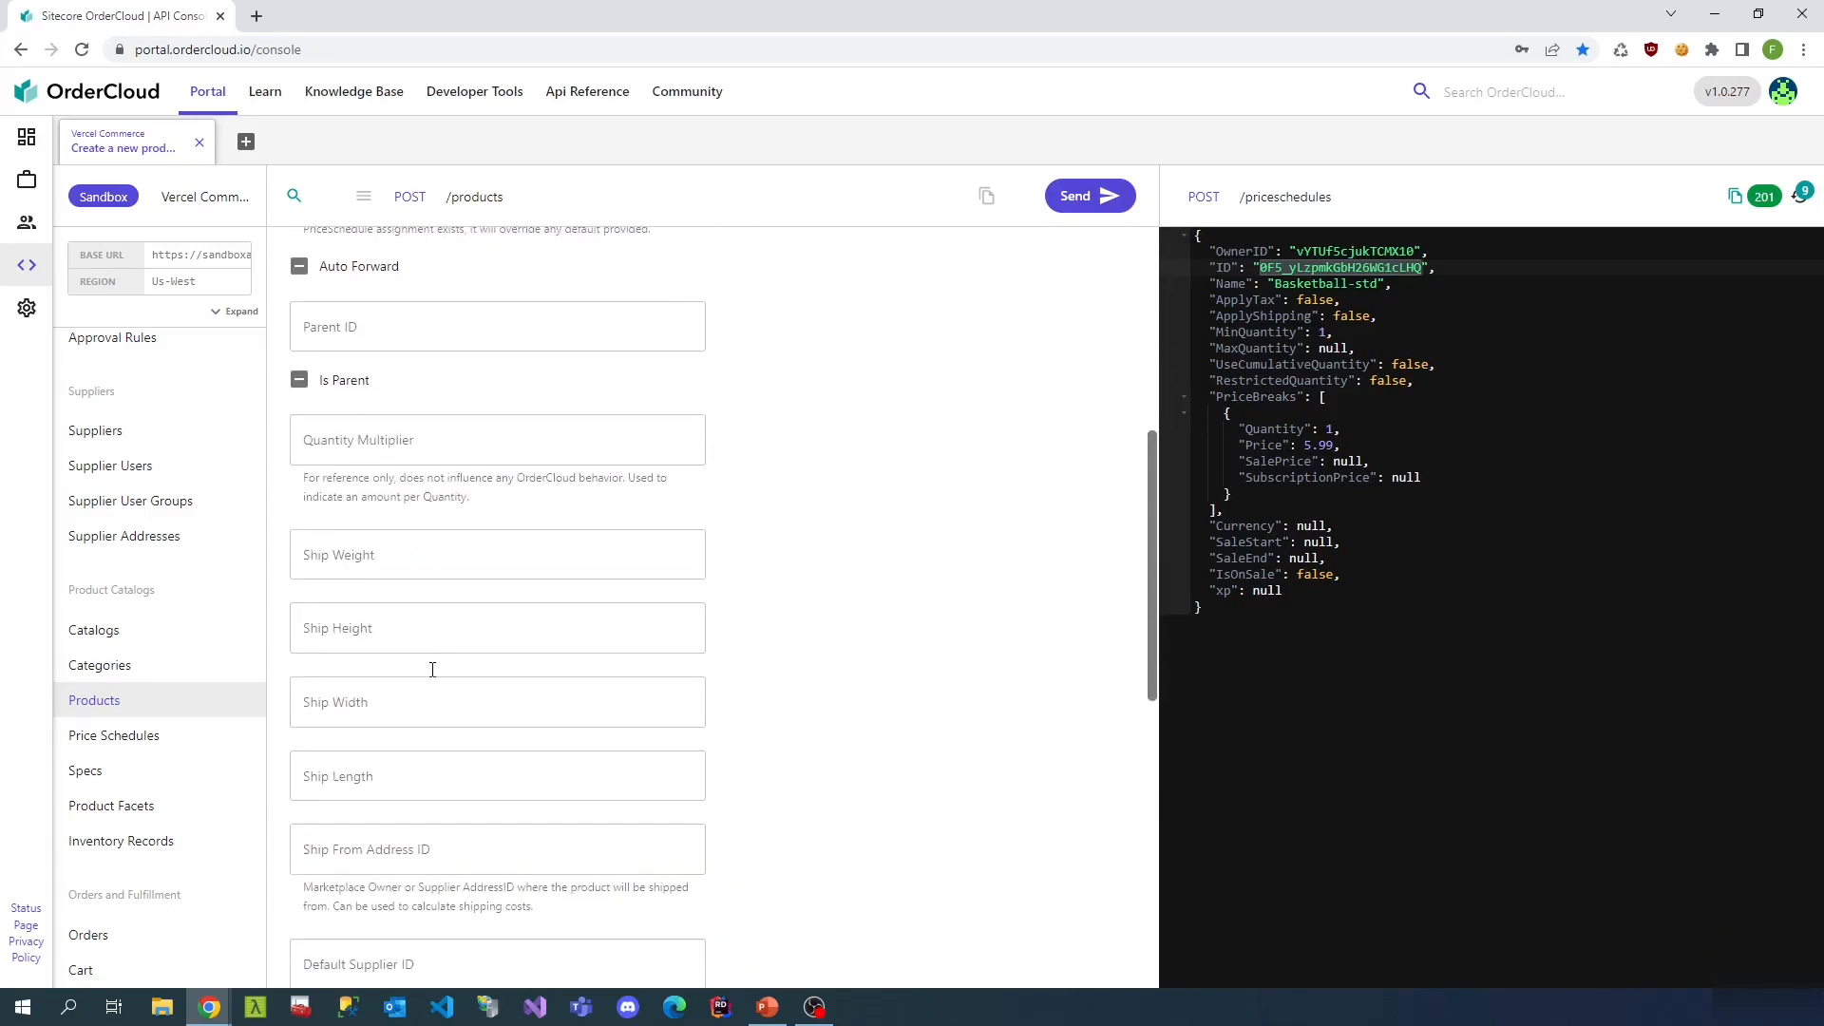
scroll(437, 674, down, 7)
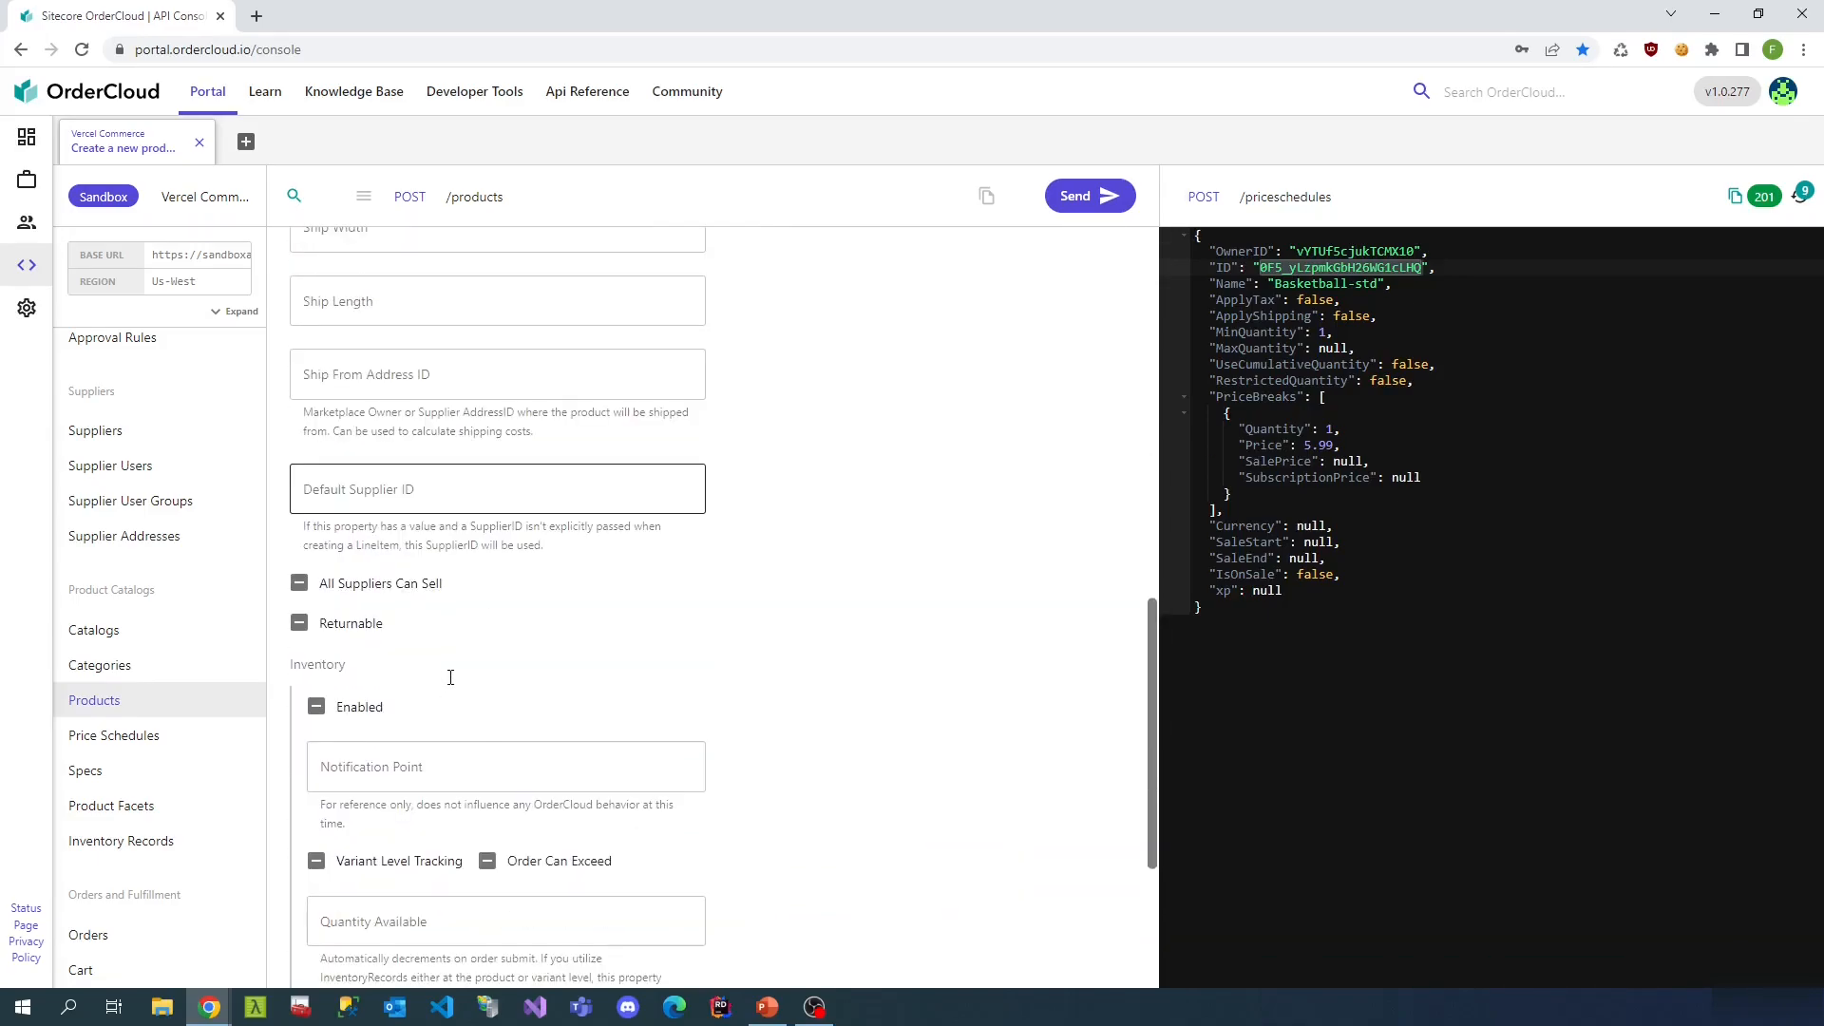
scroll(475, 698, up, 10)
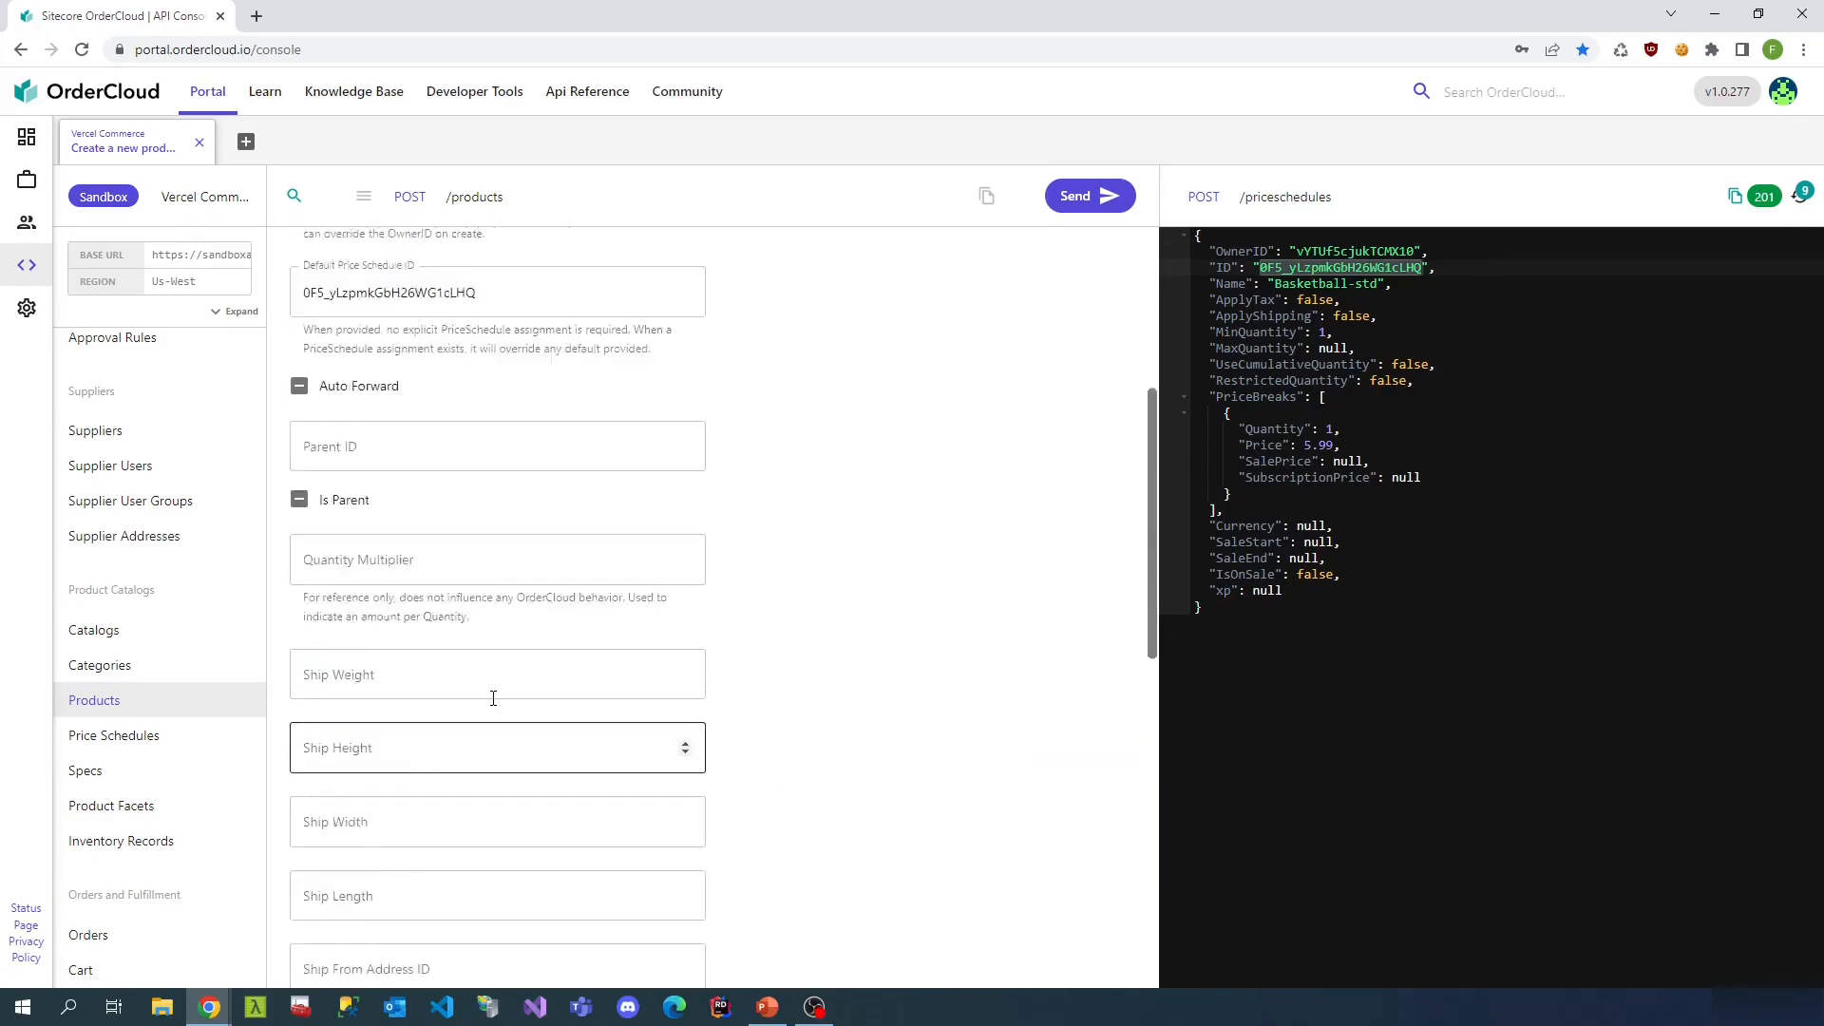
scroll(501, 703, up, 2)
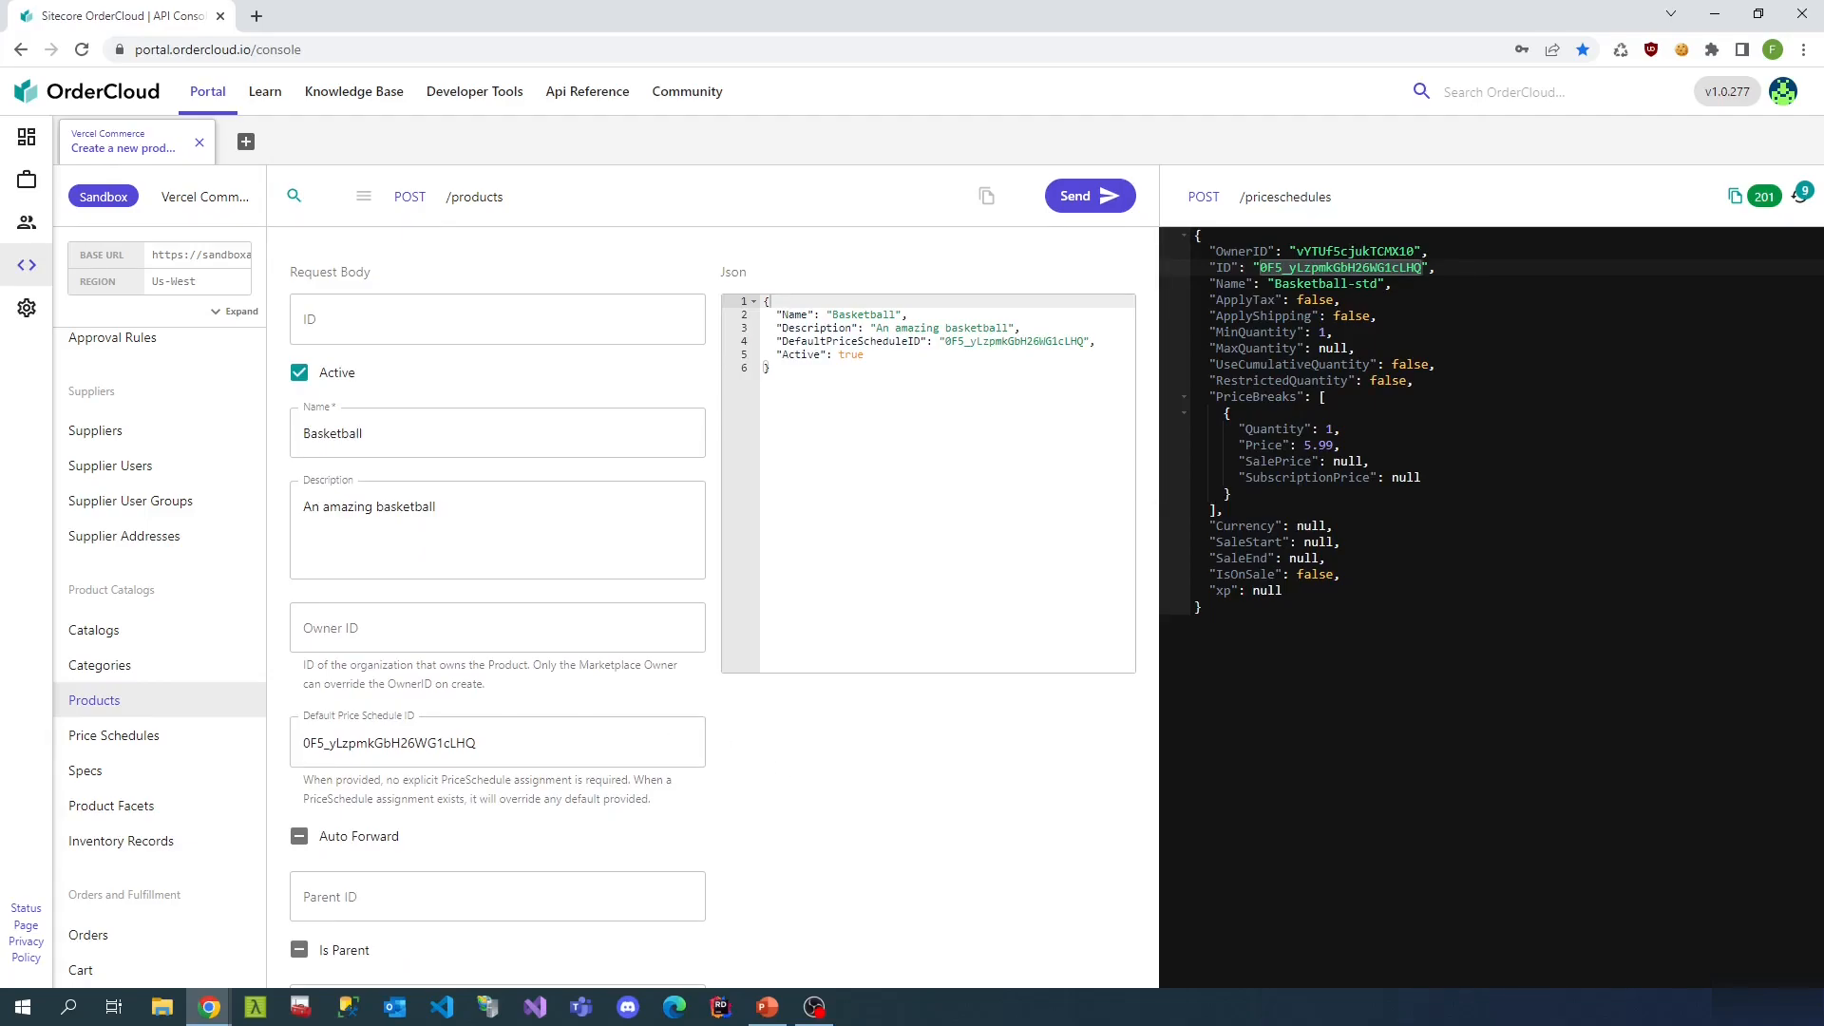
click(1095, 198)
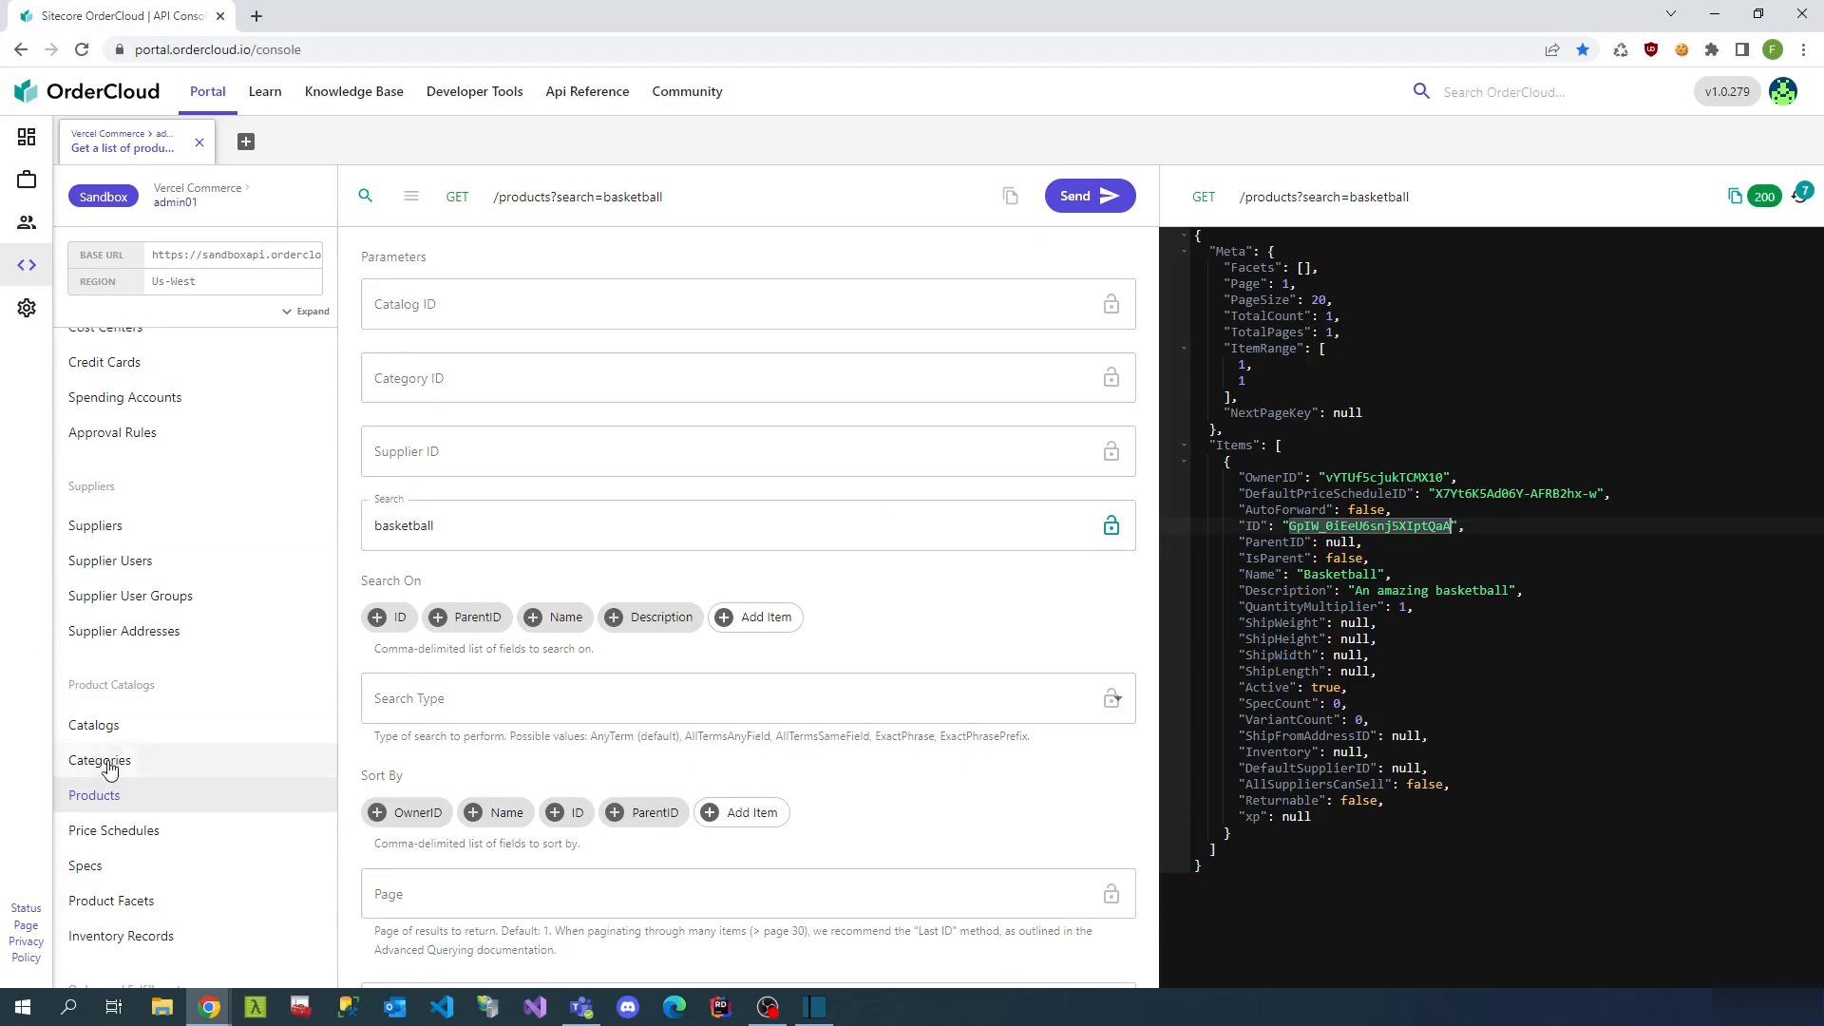
- Start a catalog product assignment and paste the Basketball product ID
click(160, 739)
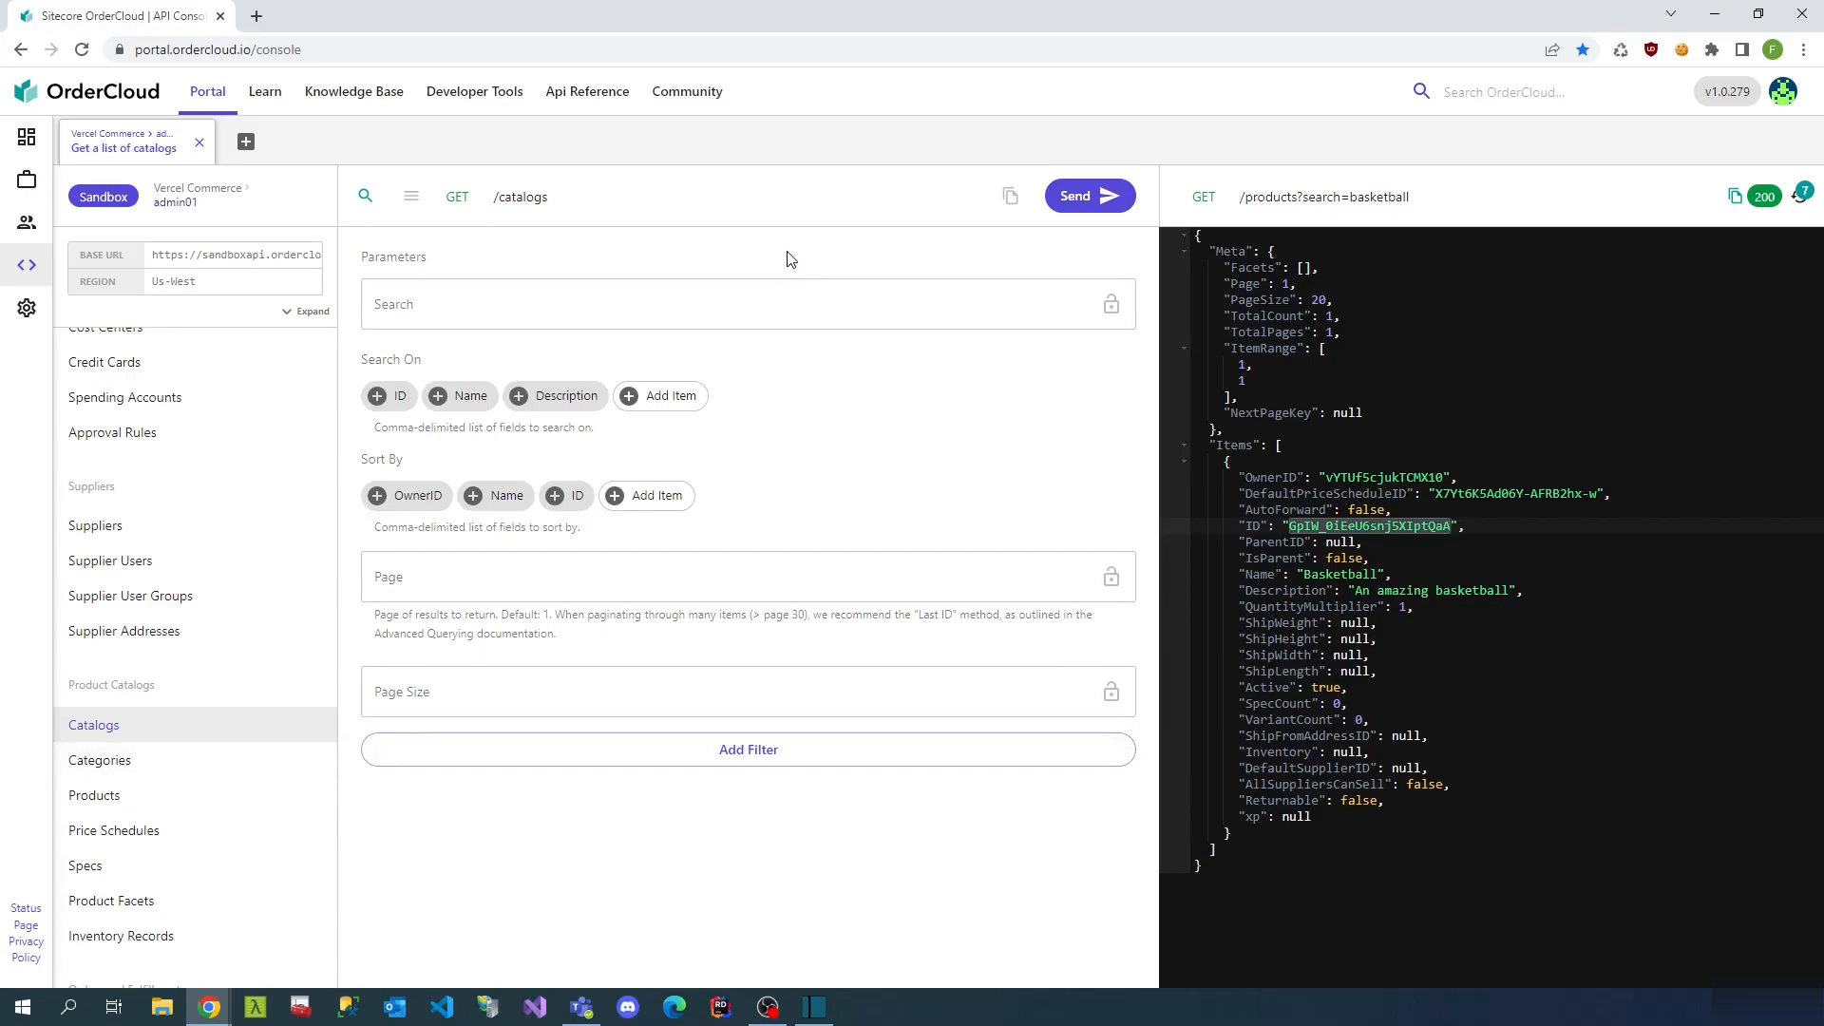
click(412, 198)
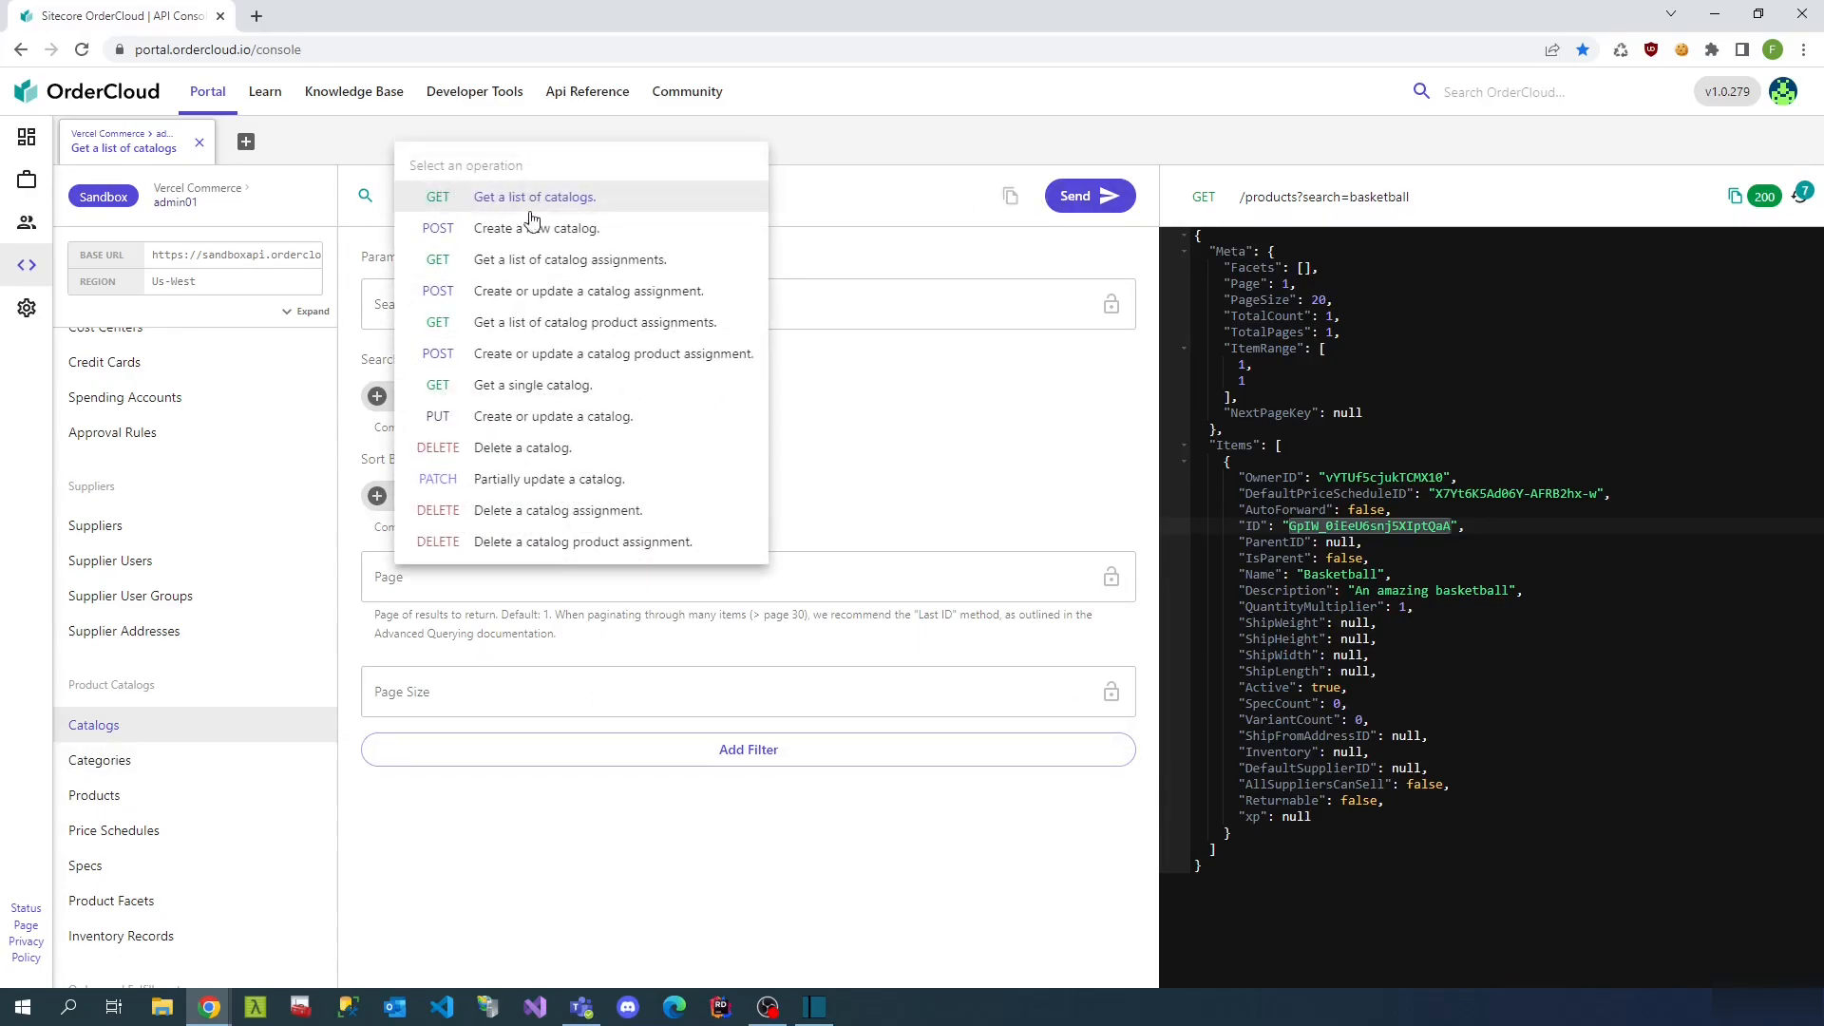
click(501, 363)
click(509, 319)
click(469, 398)
text(GpIW_0iEeU6snj5XIptQaA)
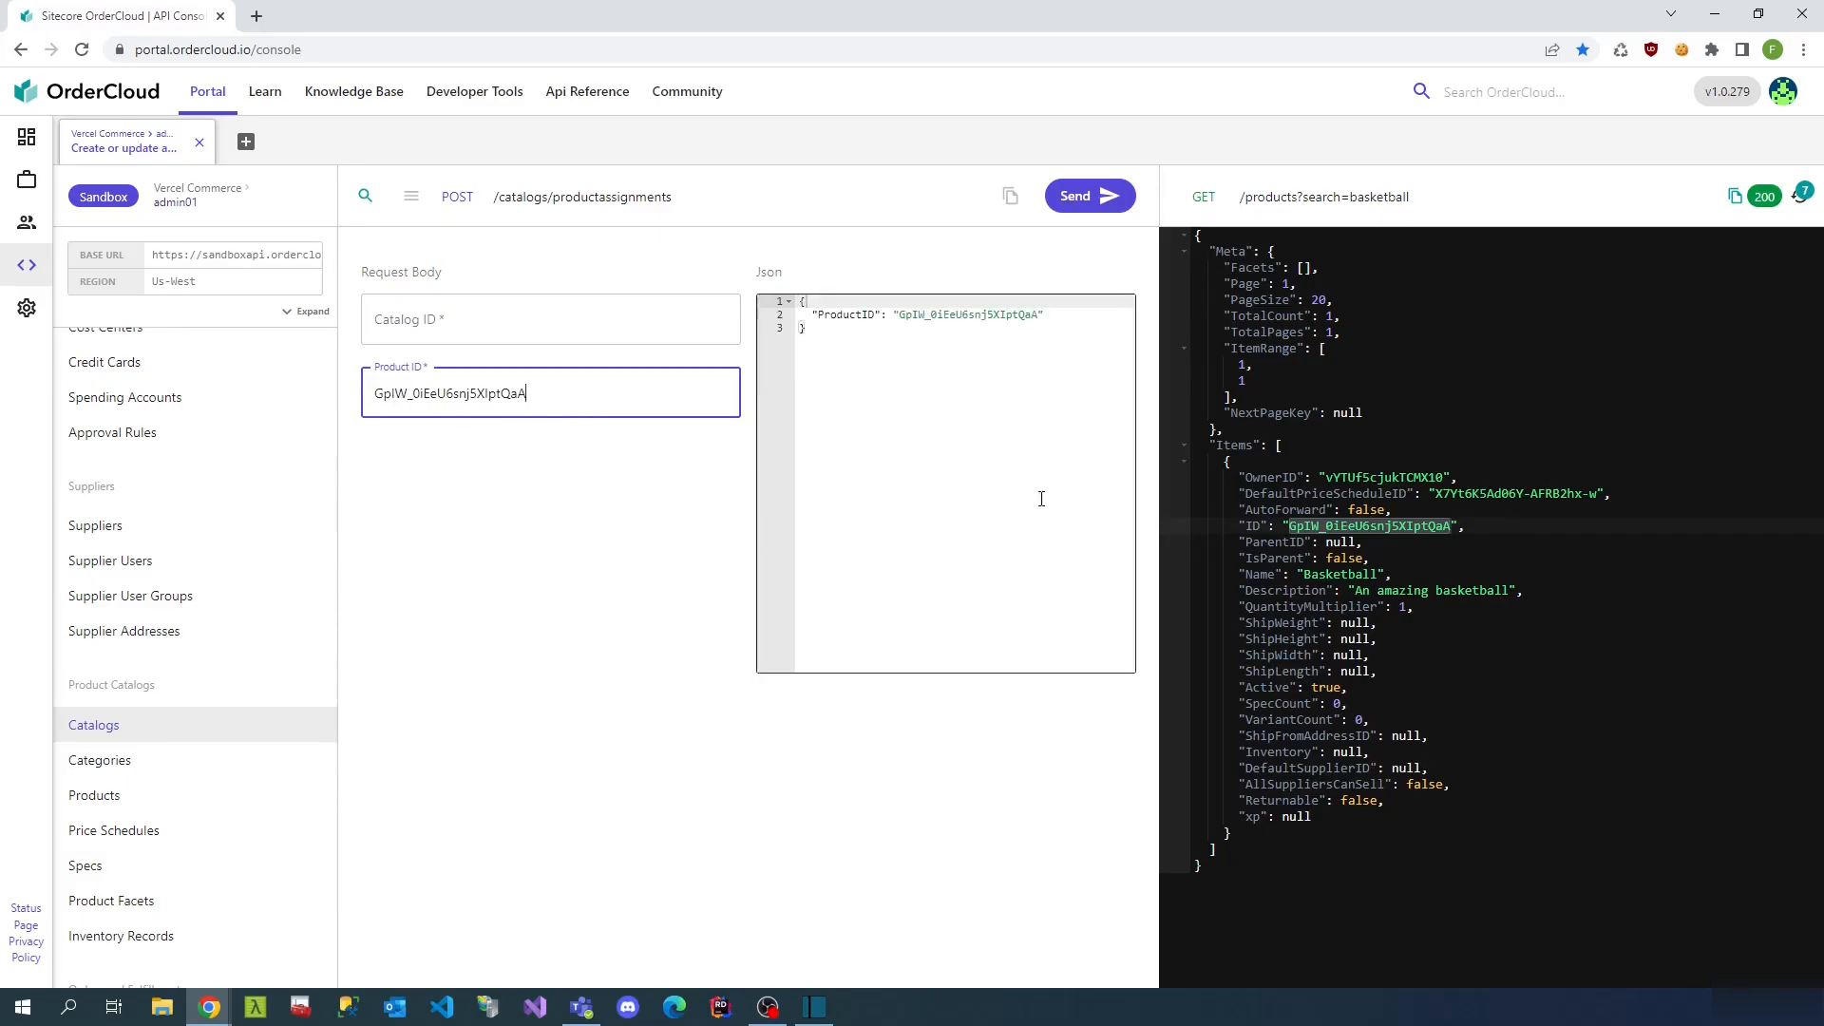
- Enter solitary-storefront from the earlier catalogs response as the Catalog ID and send
click(1802, 196)
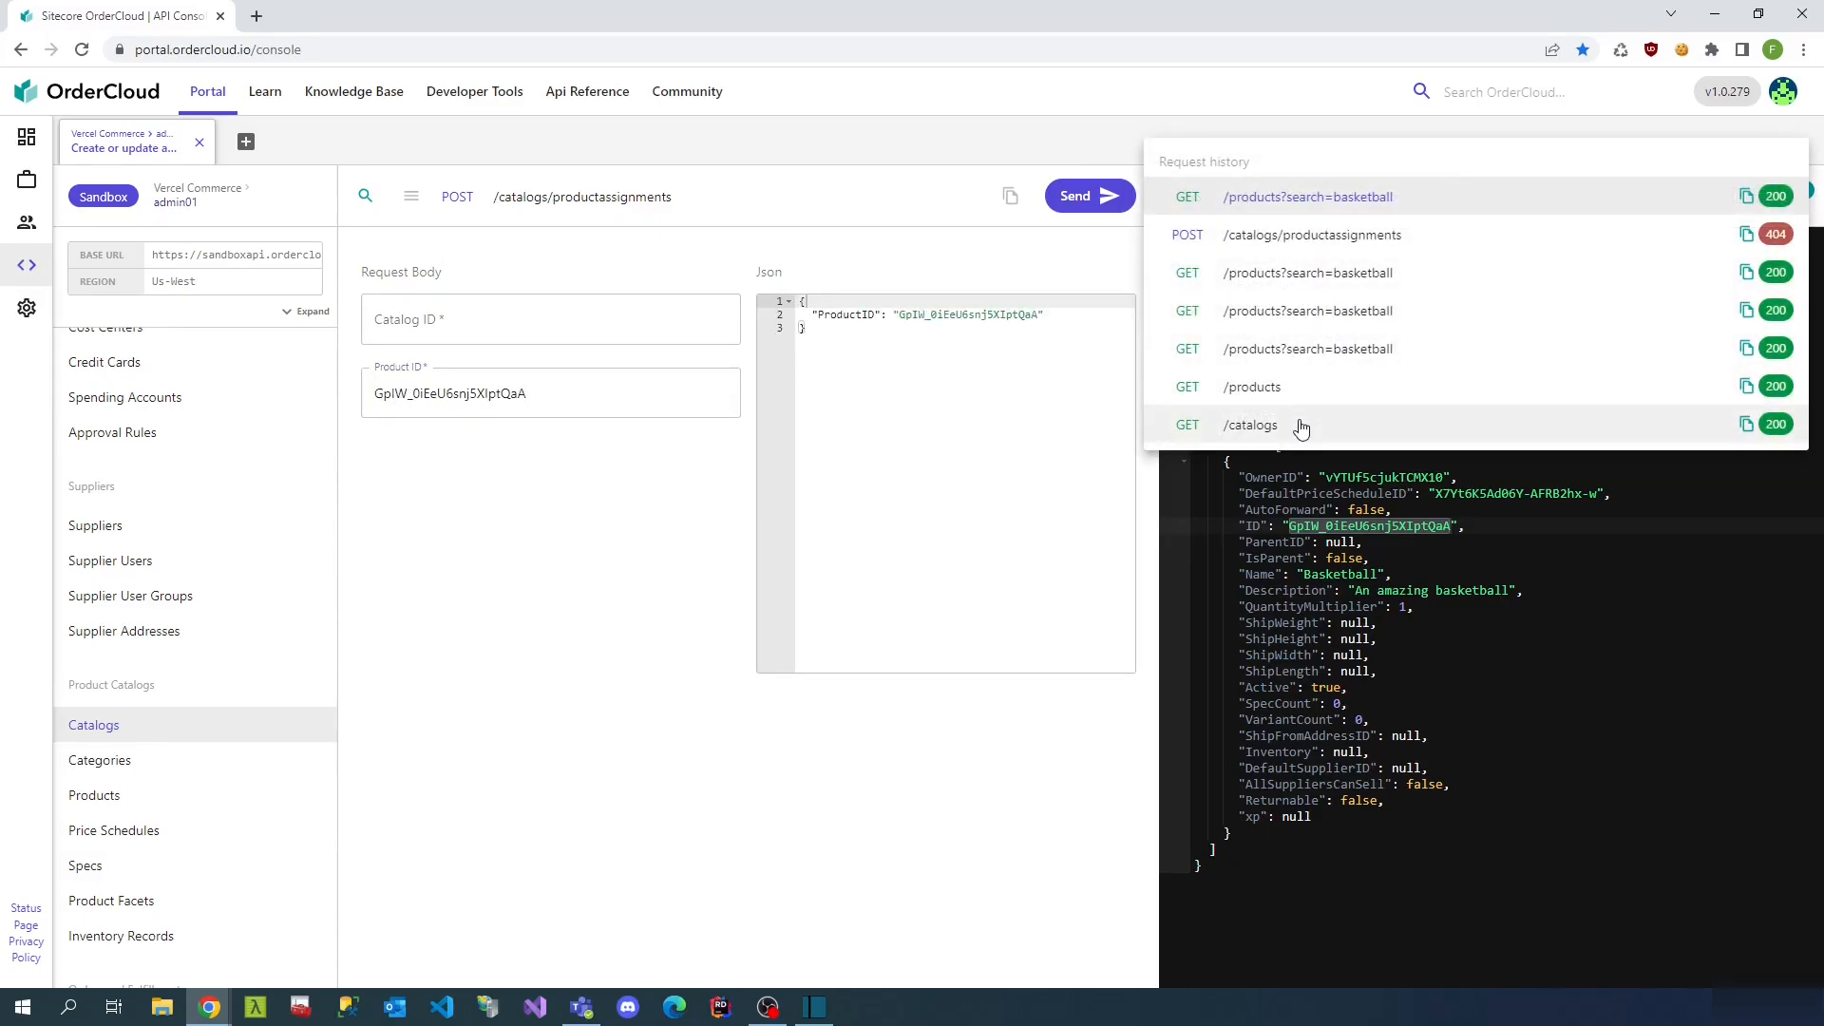
click(1300, 425)
drag(1431, 462, 1289, 463)
key(ctrl+c)
click(454, 327)
key(ctrl+v)
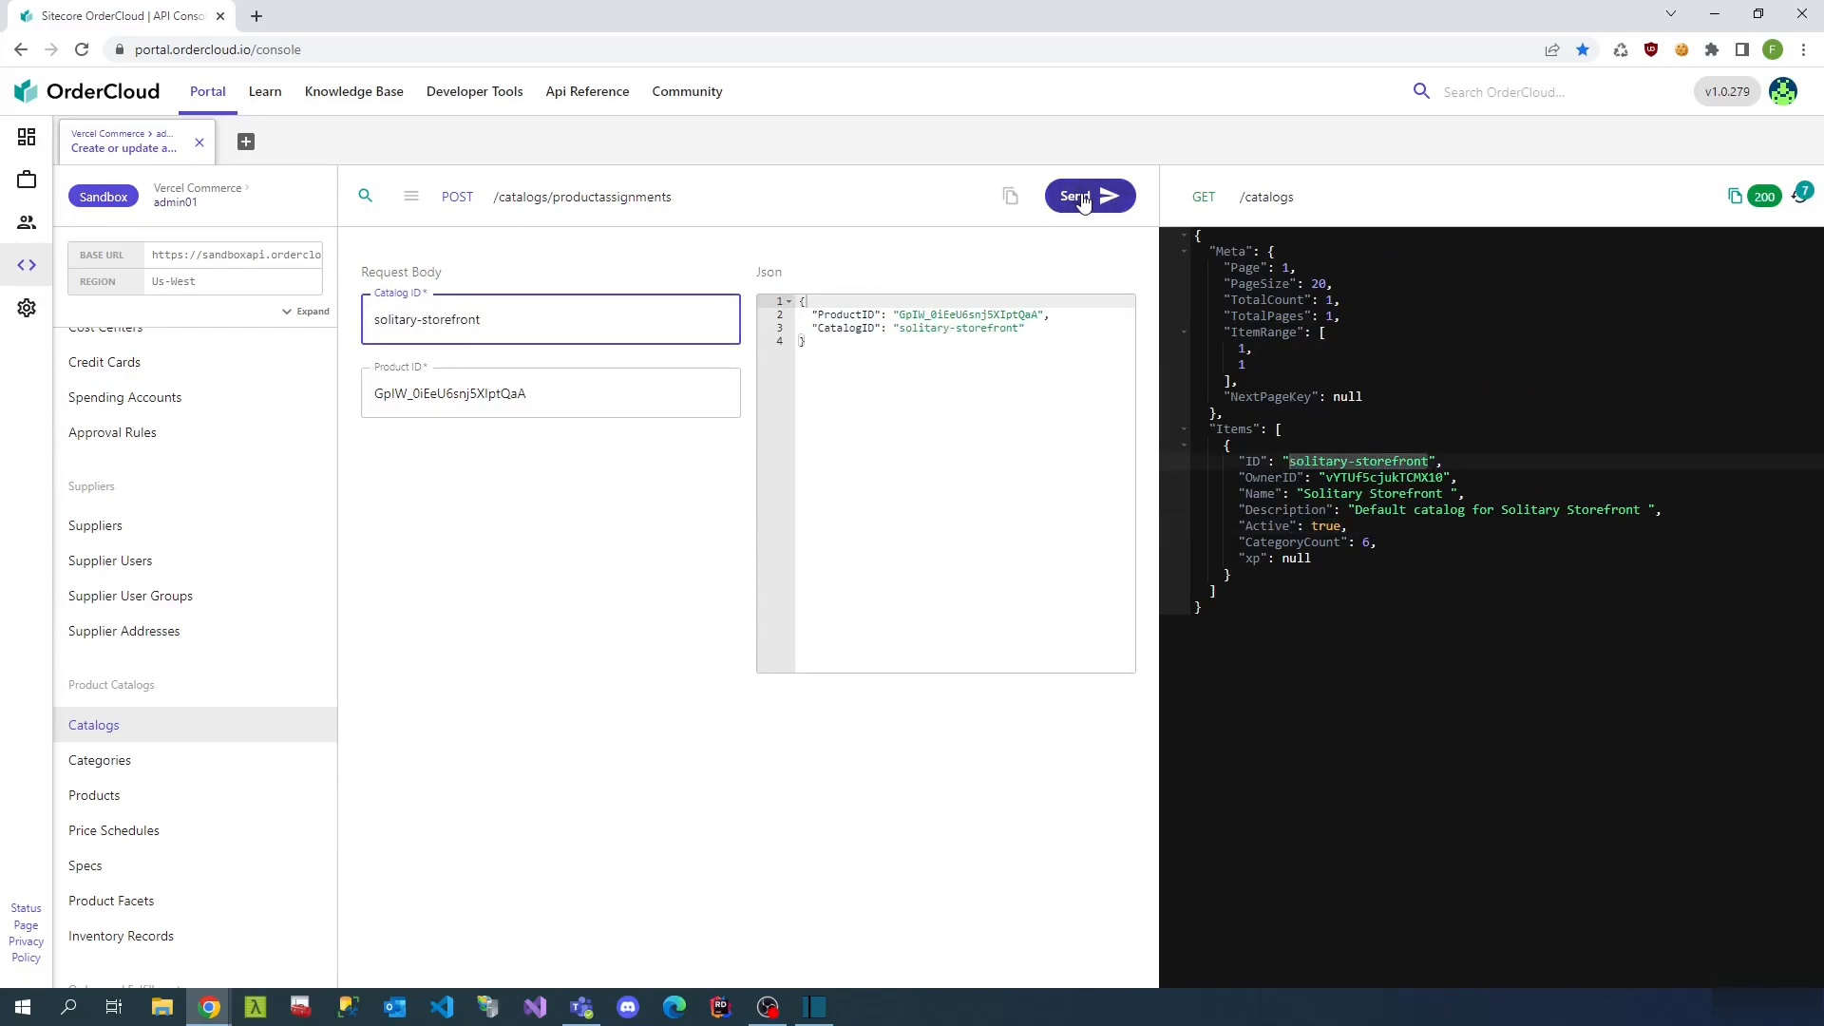
click(1083, 201)
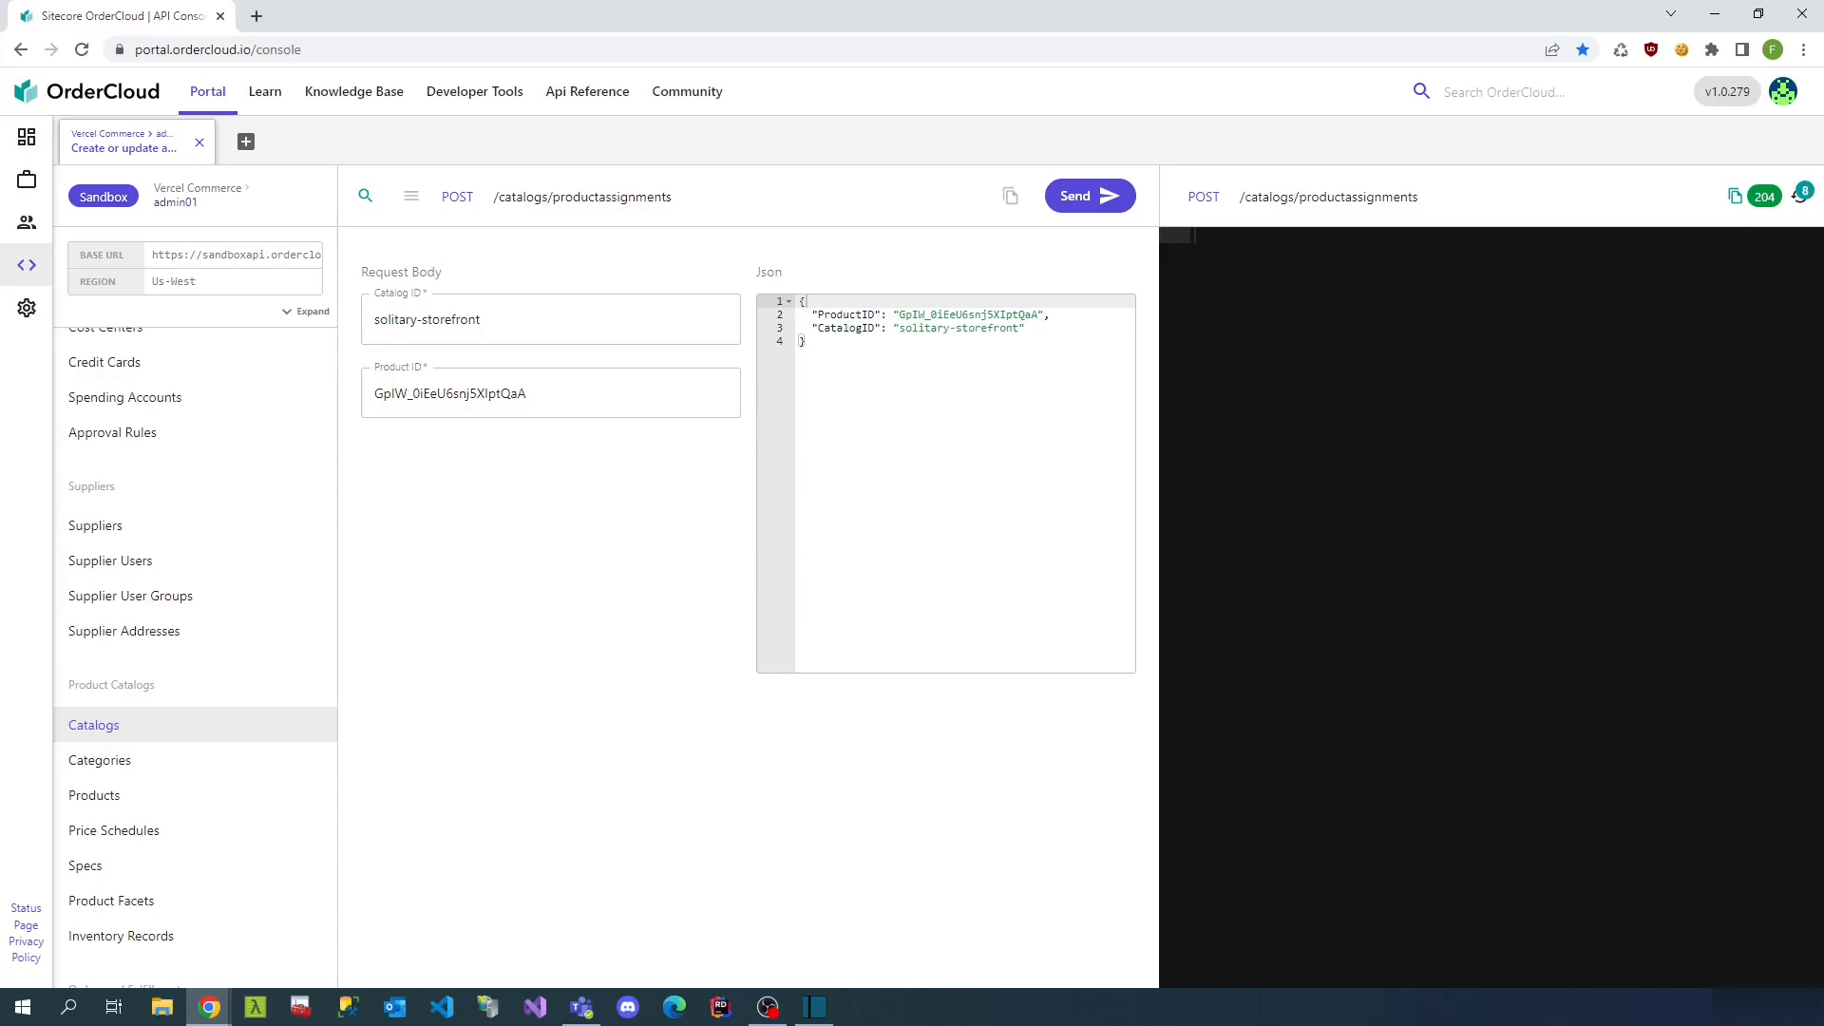
- Start a POST /products/assignments request, undoing the mistakenly pasted catalog ID
click(150, 792)
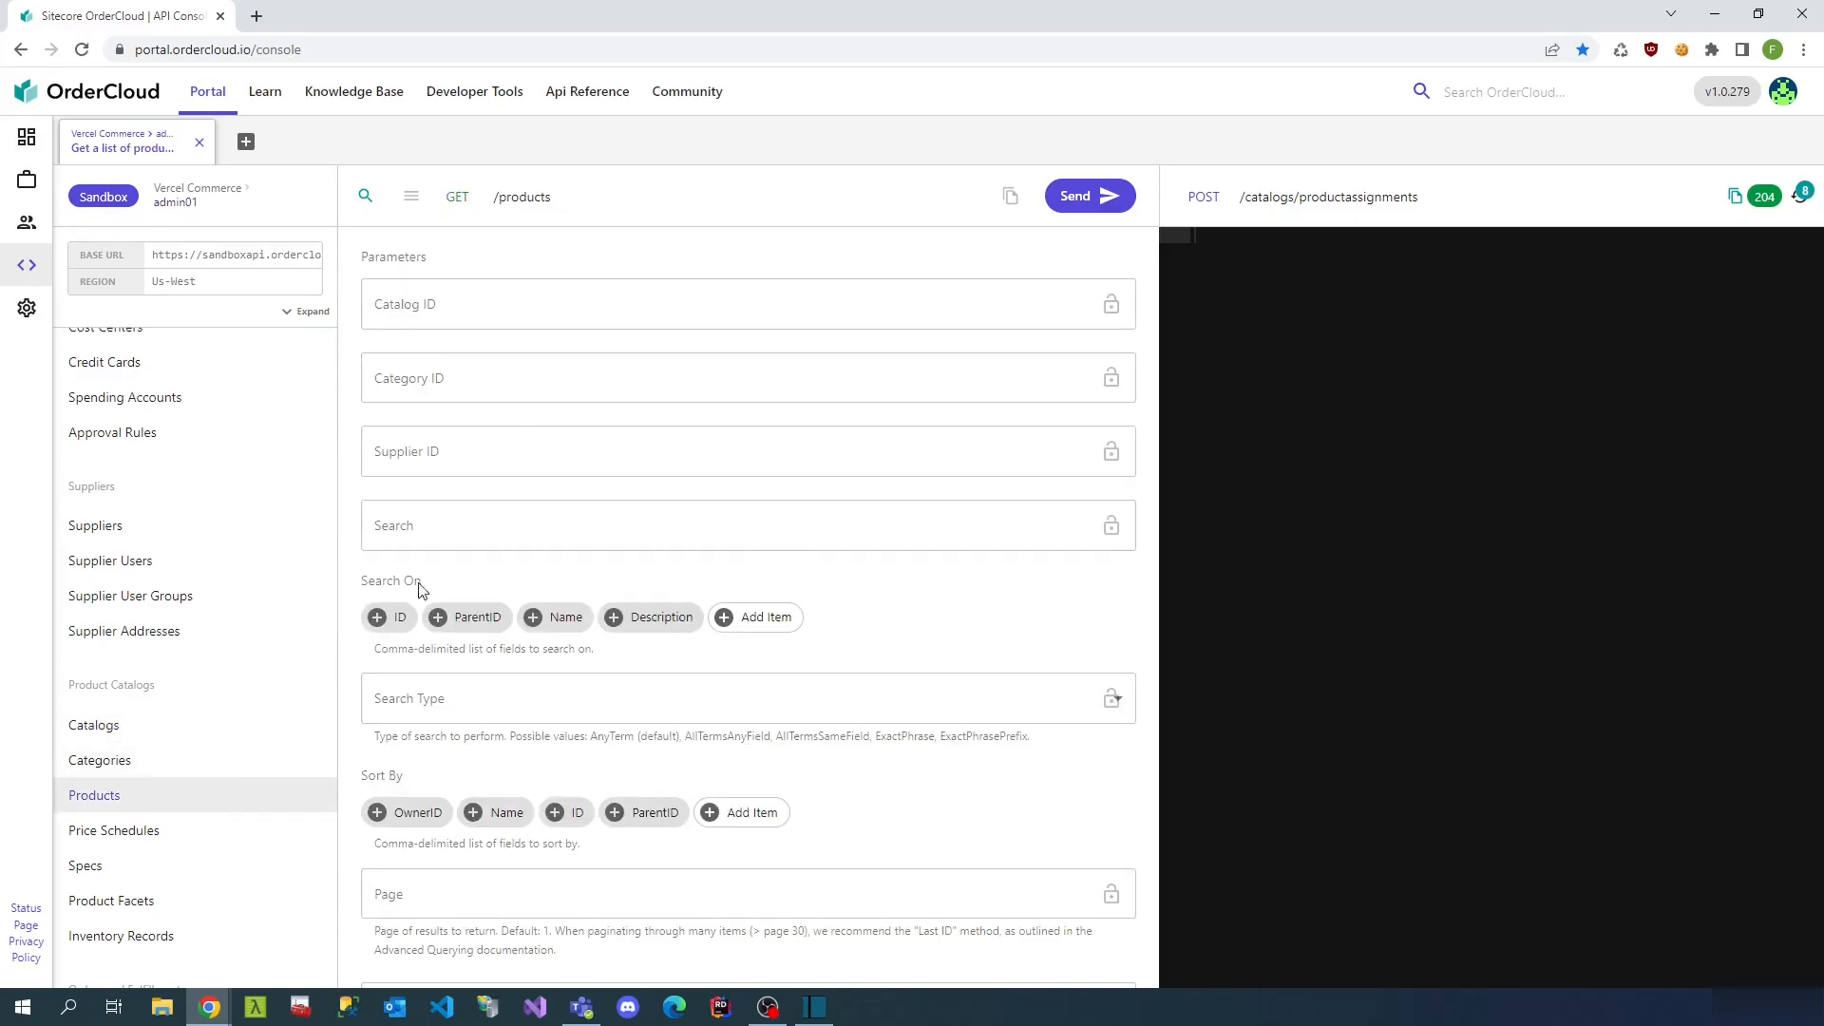
click(409, 196)
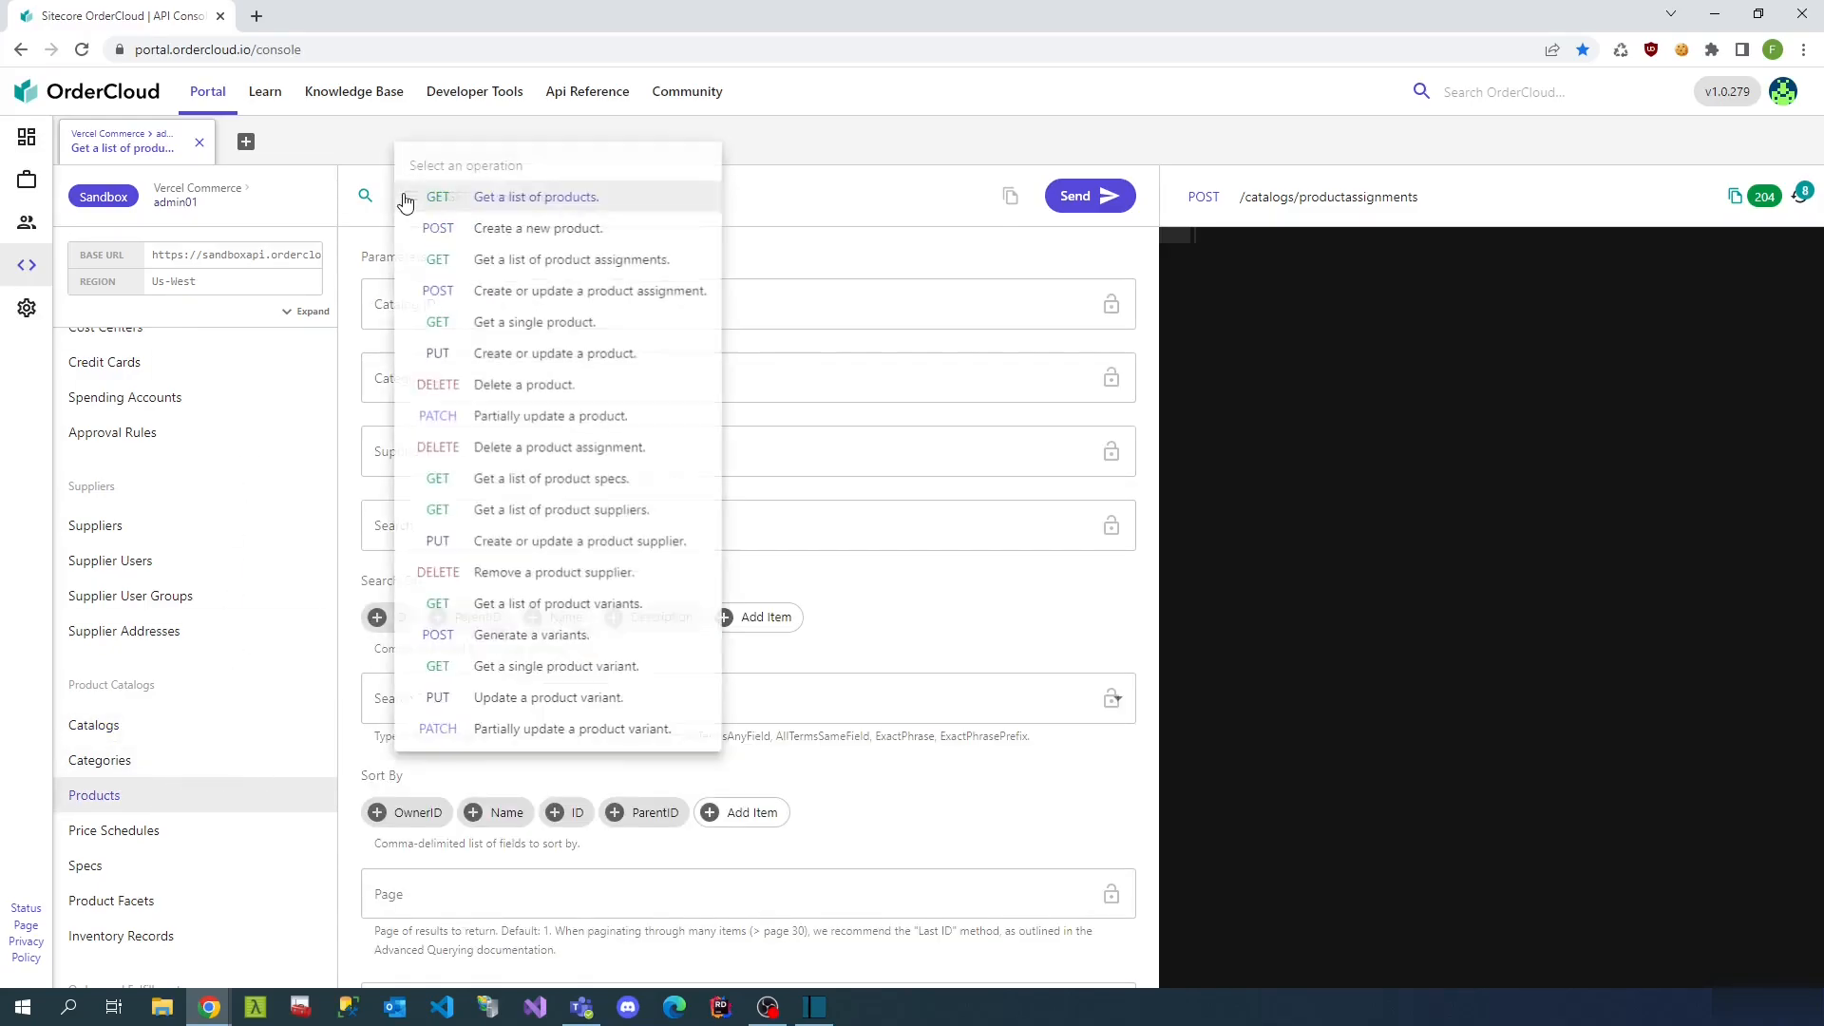
click(633, 302)
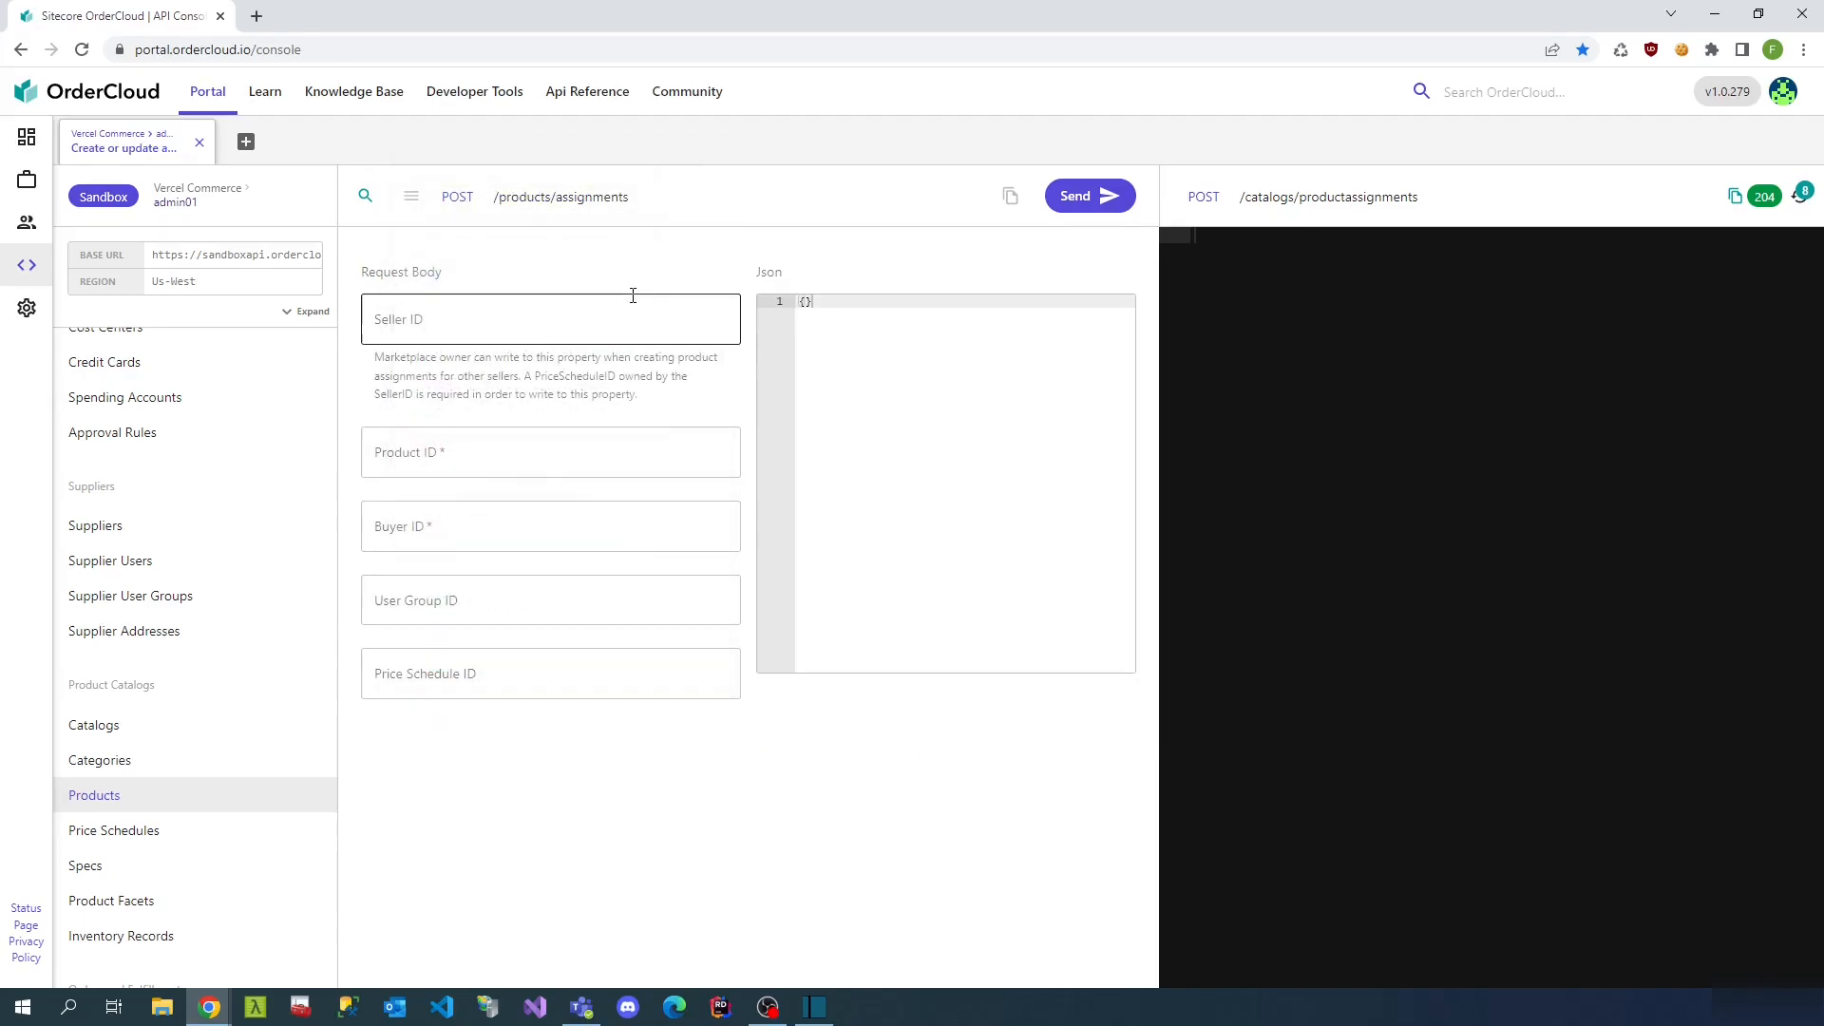
click(572, 446)
key(ctrl+v)
key(ctrl+z)
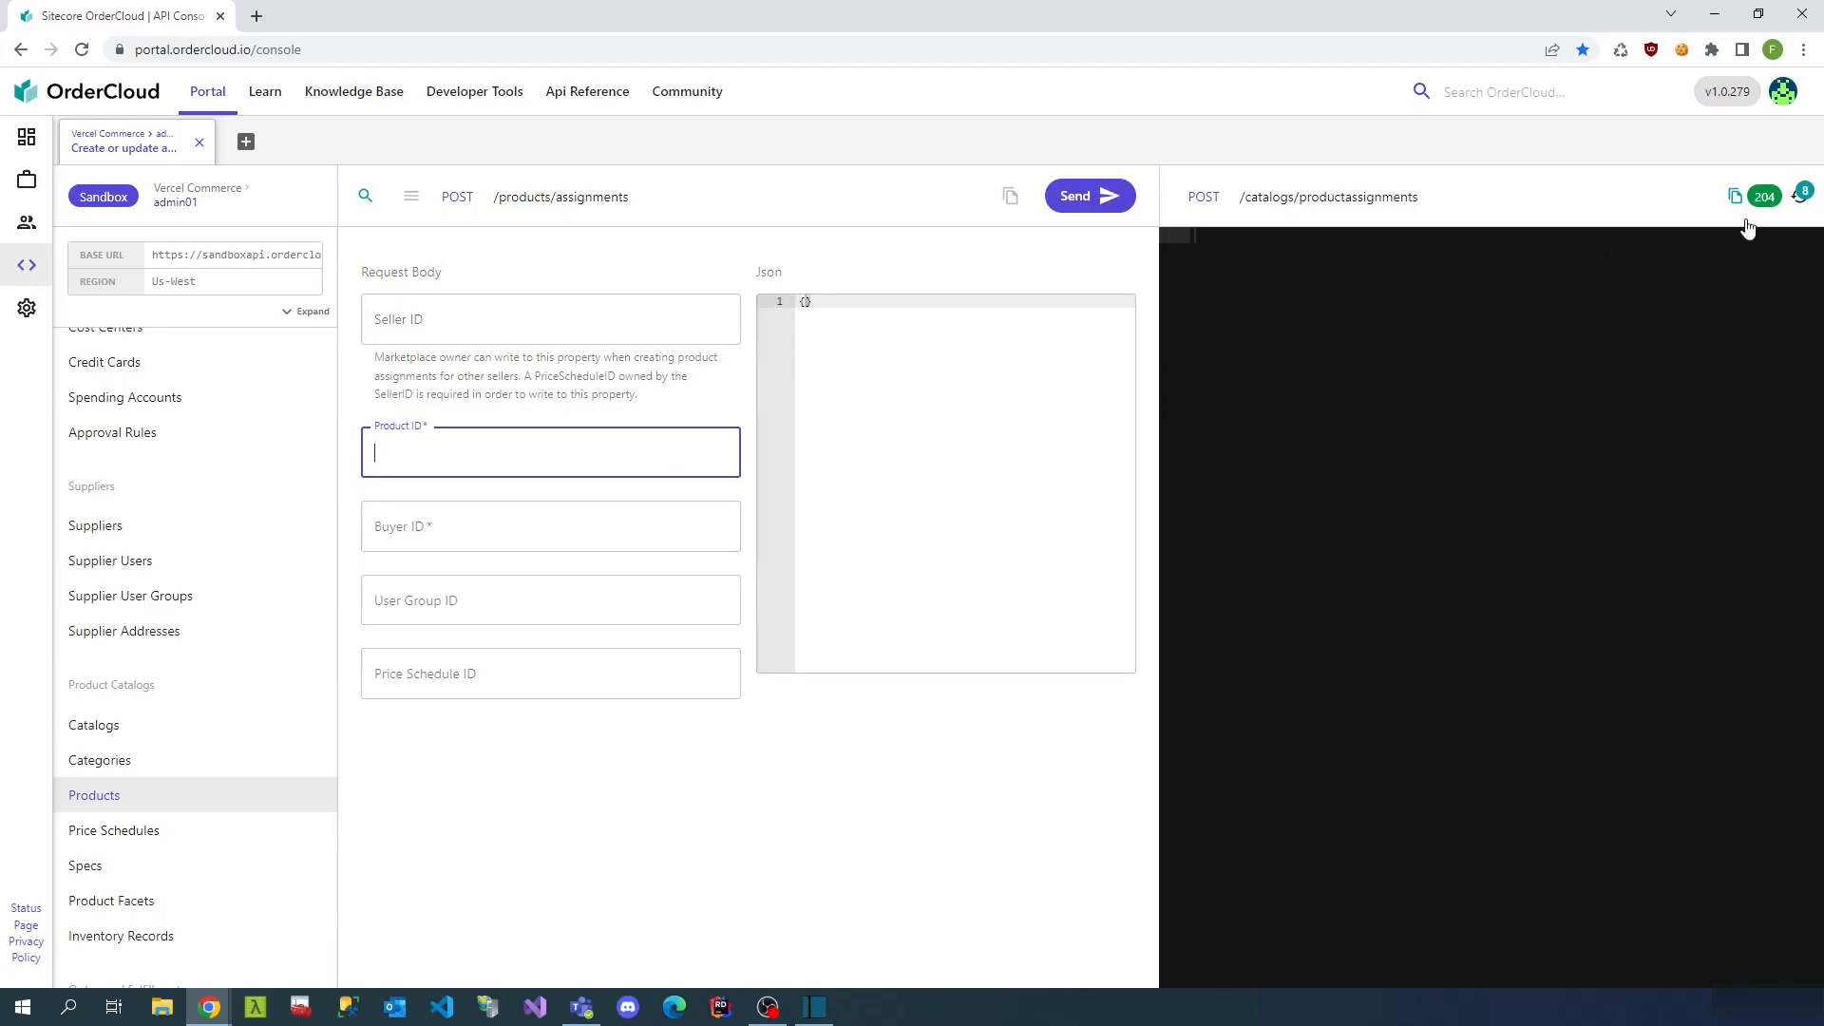
- Fill Product ID with the Basketball ID from the basketball product search response
click(1800, 195)
click(1377, 240)
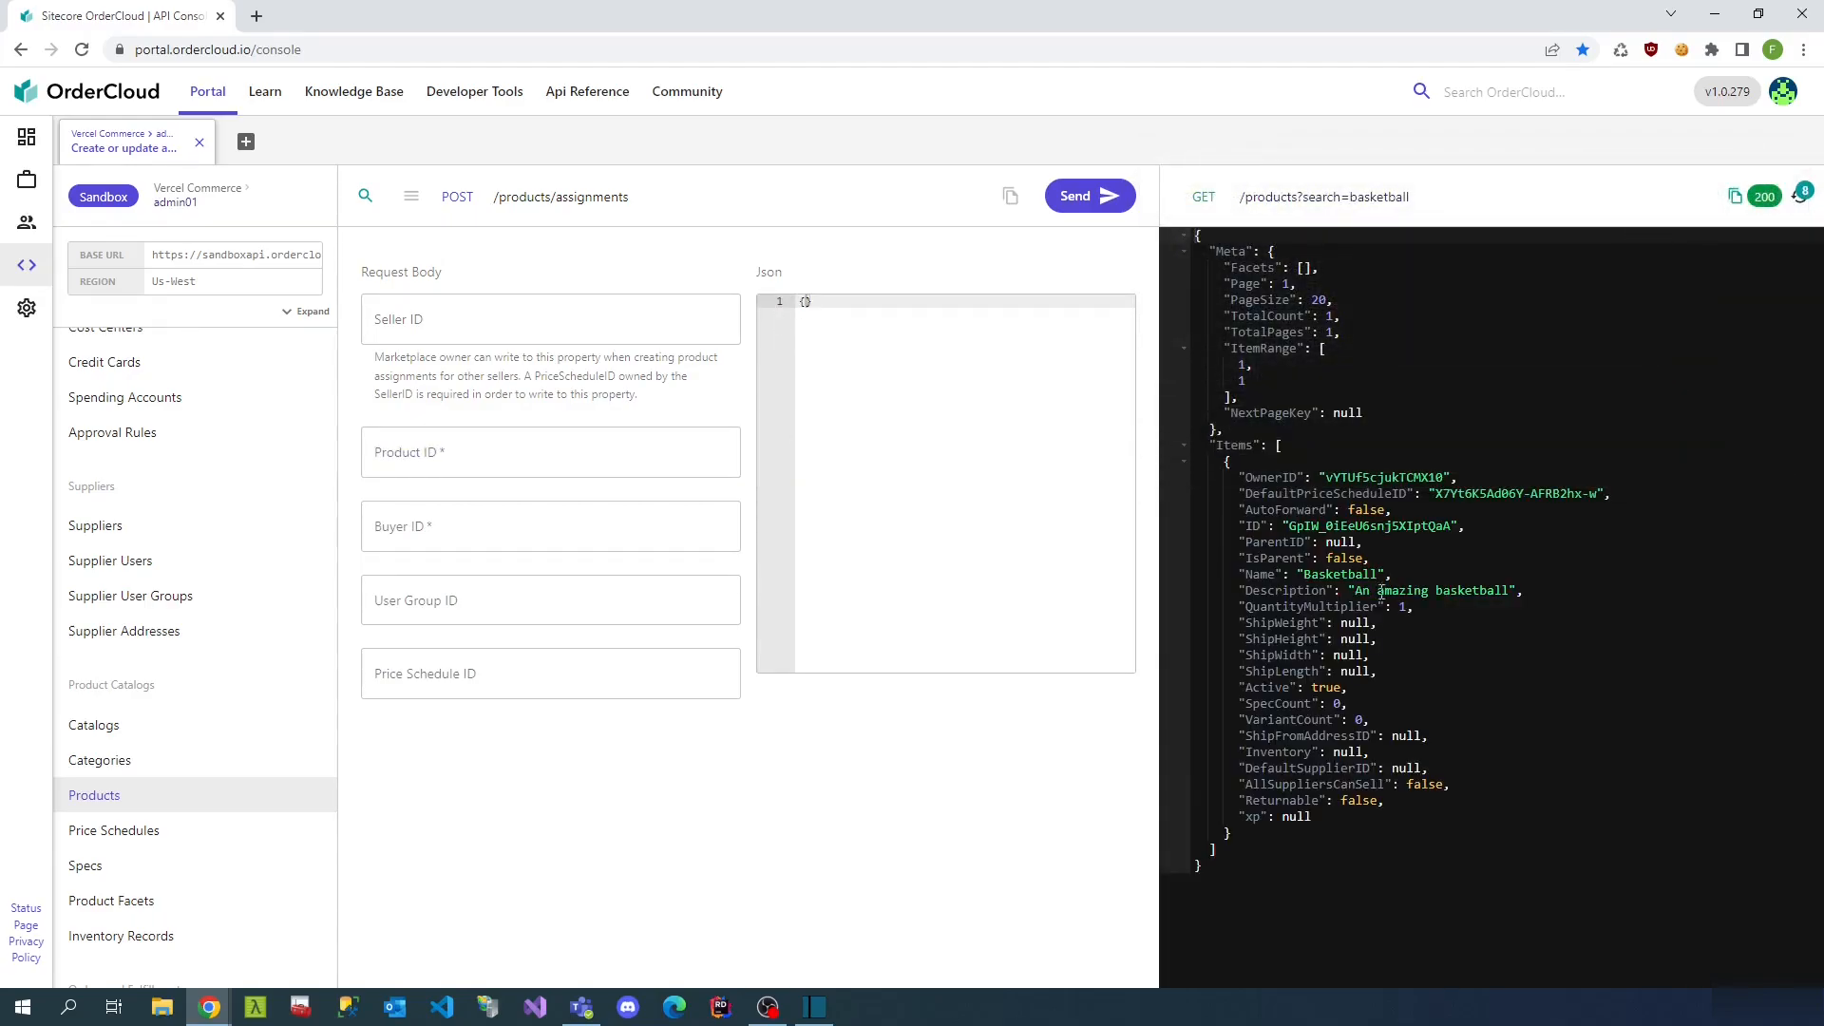
double_click(1388, 532)
key(ctrl+c)
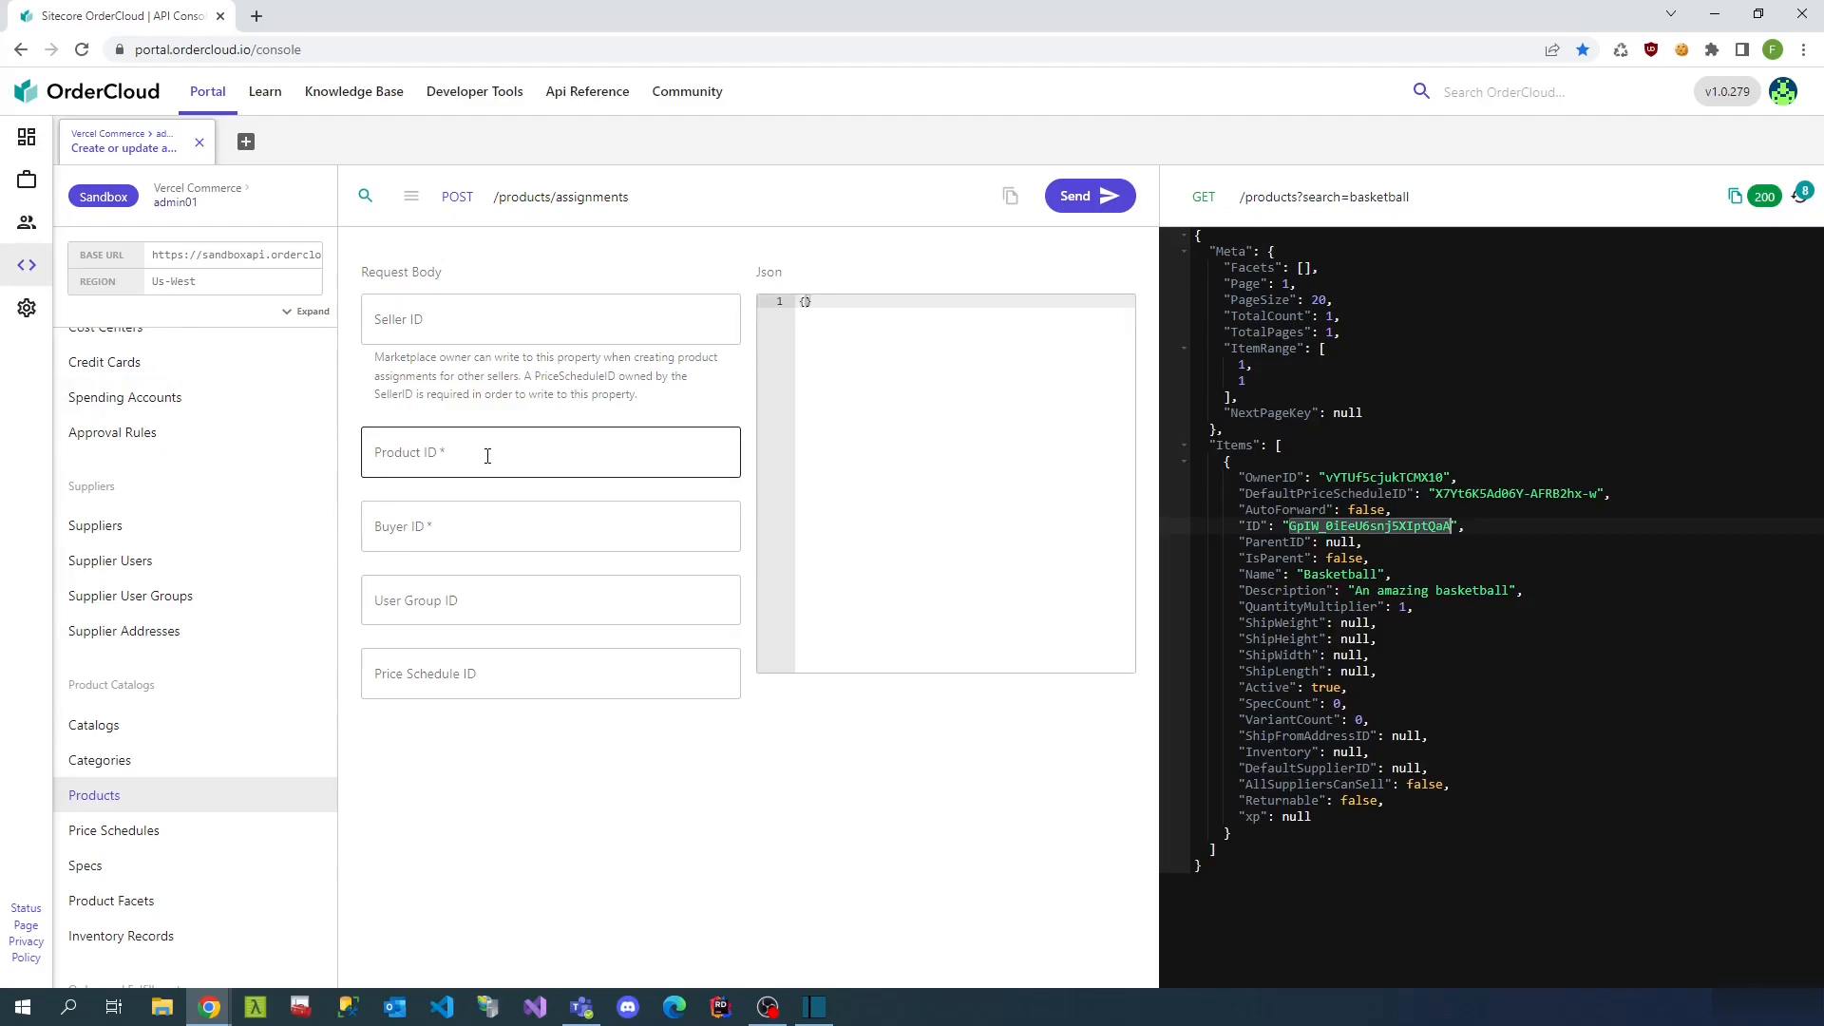
click(481, 453)
key(ctrl+v)
click(1799, 198)
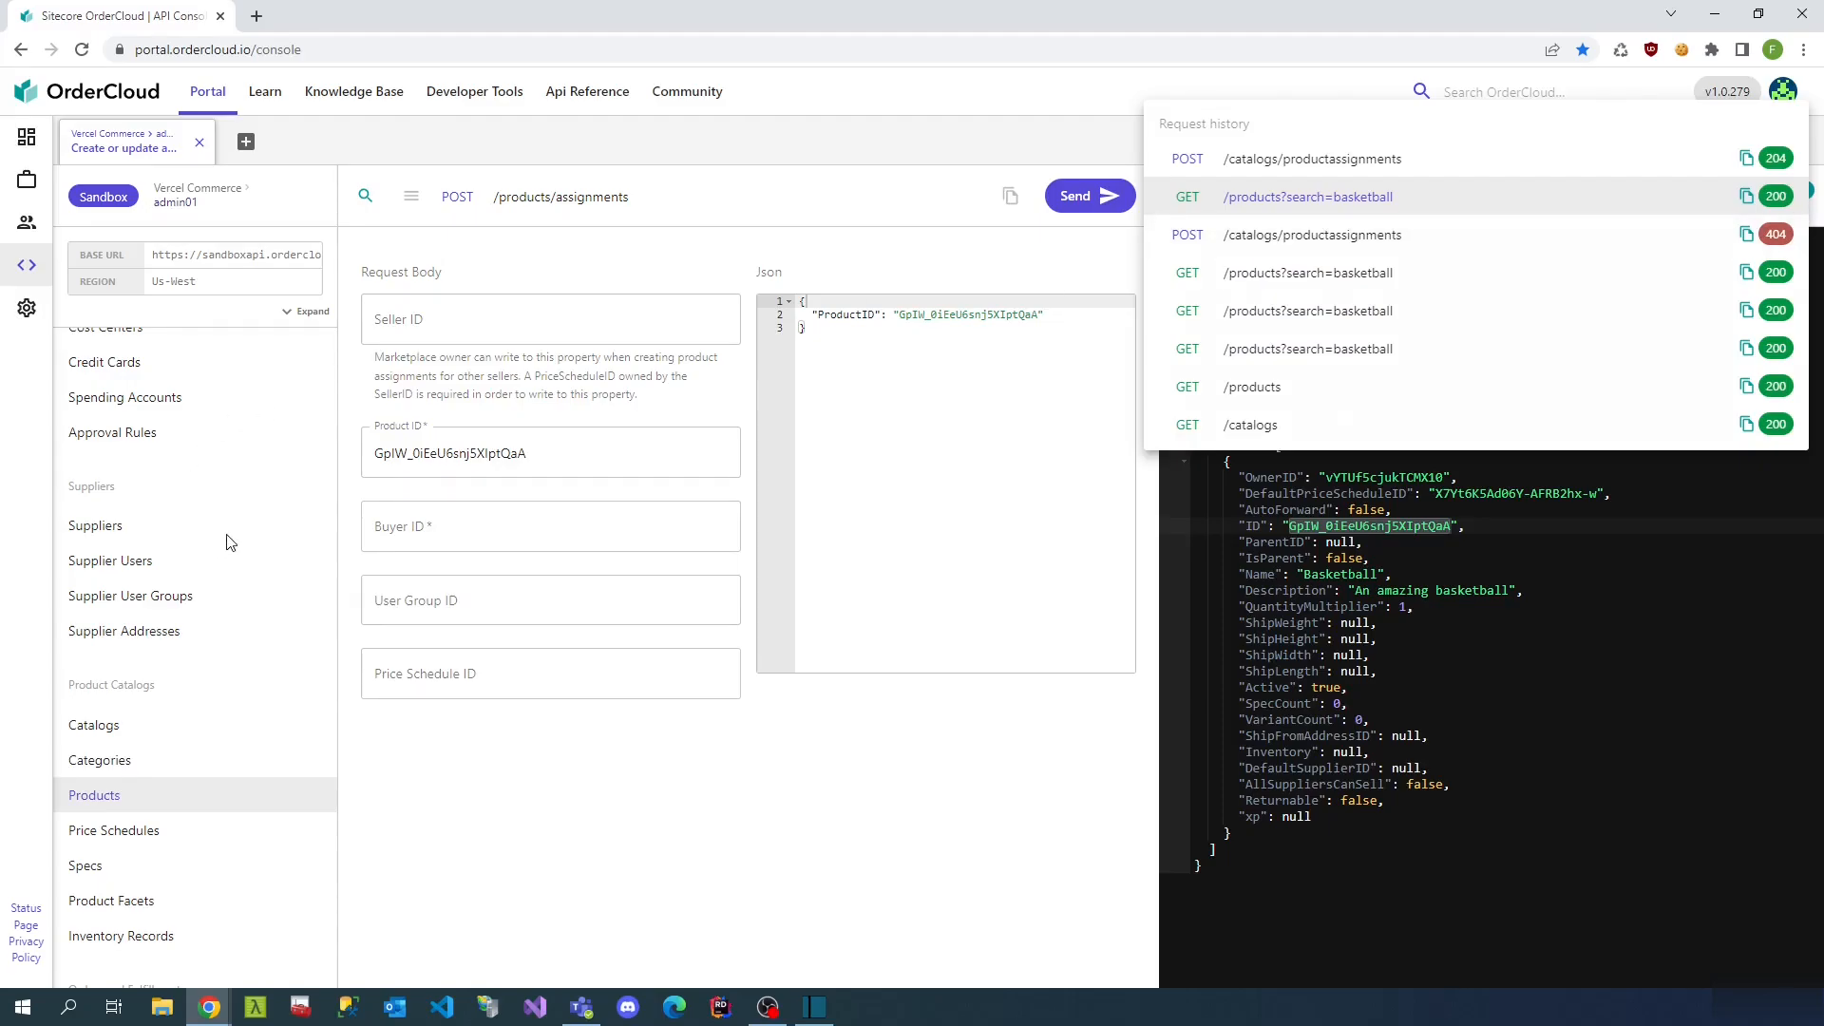
scroll(185, 560, up, 5)
scroll(190, 596, up, 1)
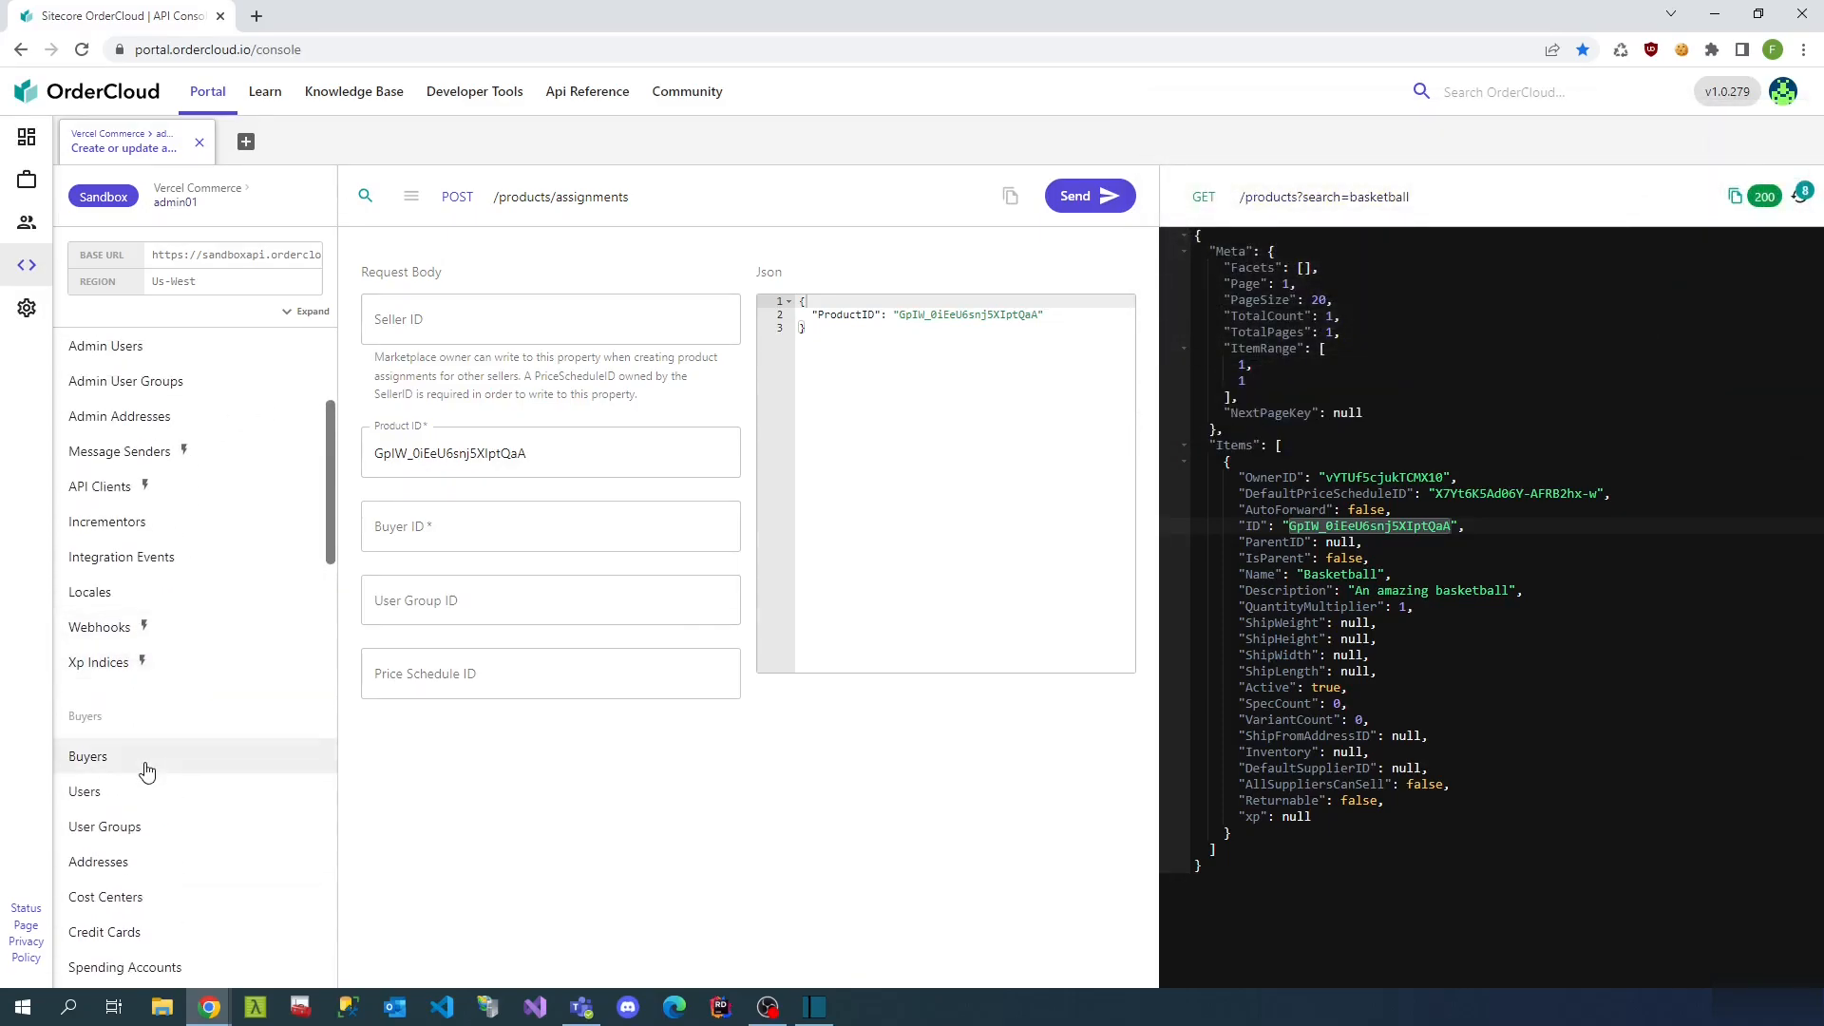
- List the buyers and select the Test company buyer's ID
click(142, 758)
click(1083, 196)
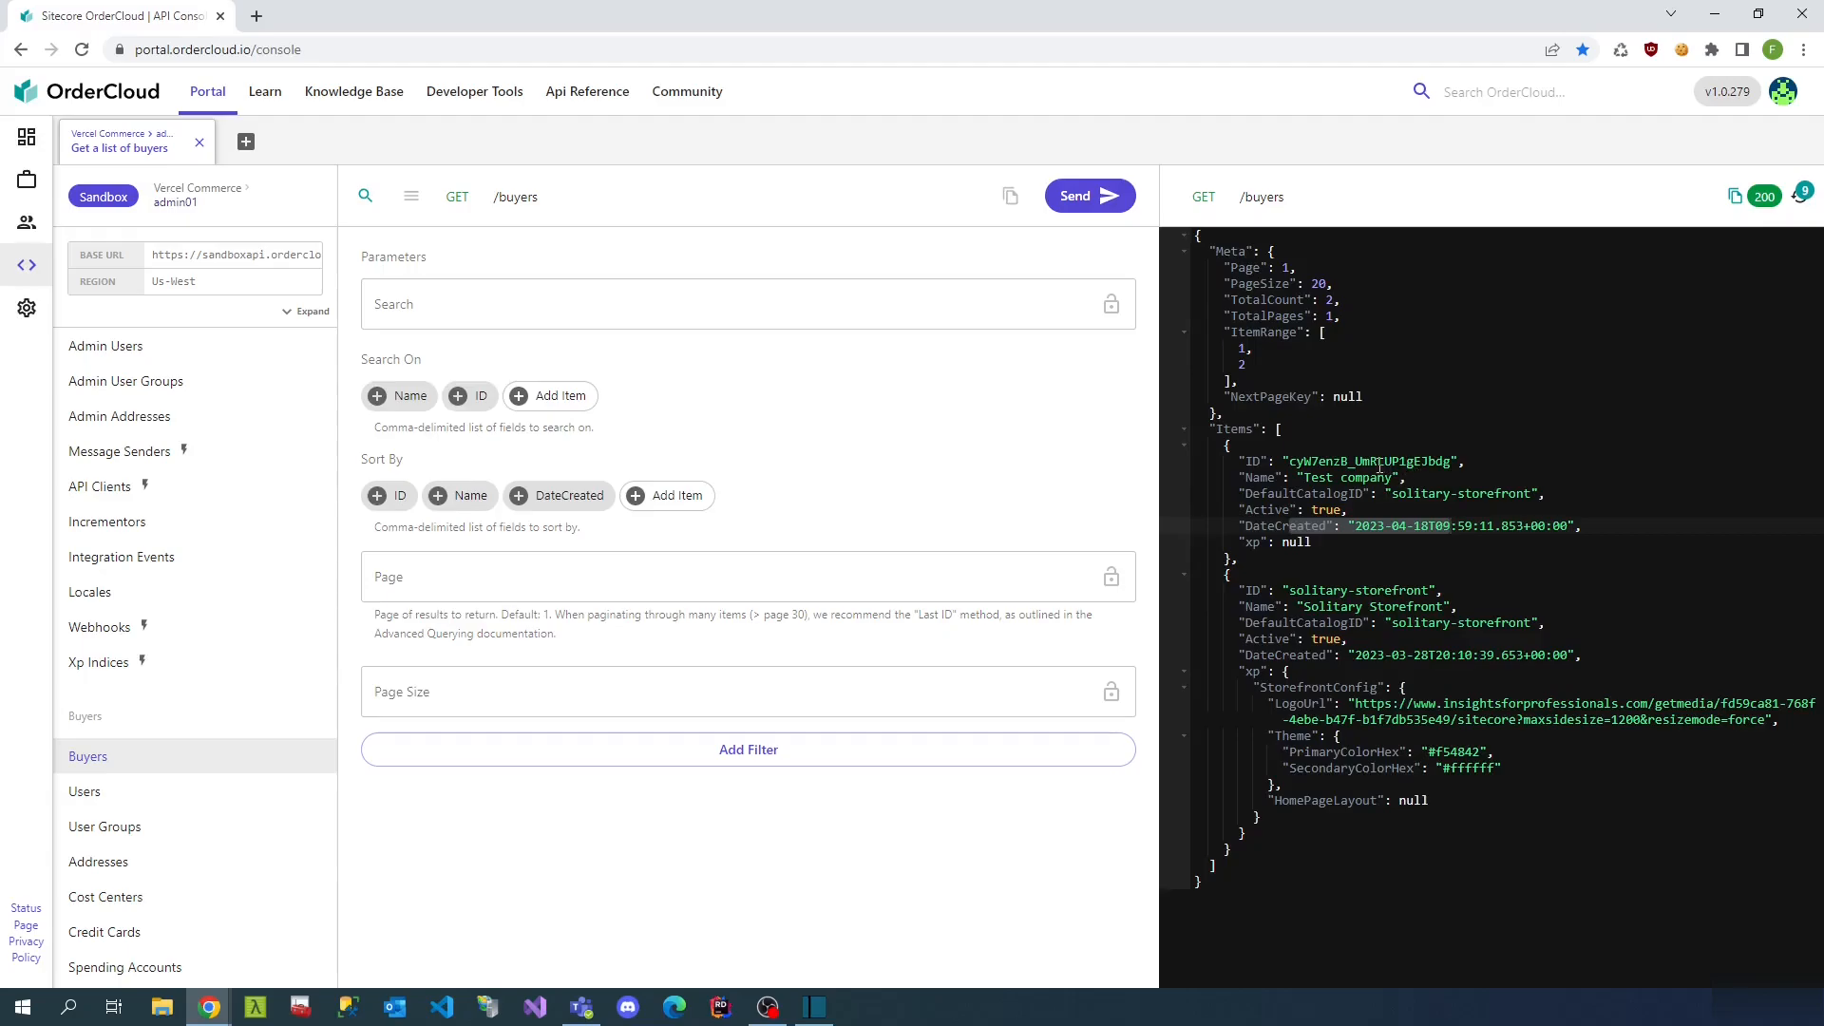
double_click(1380, 462)
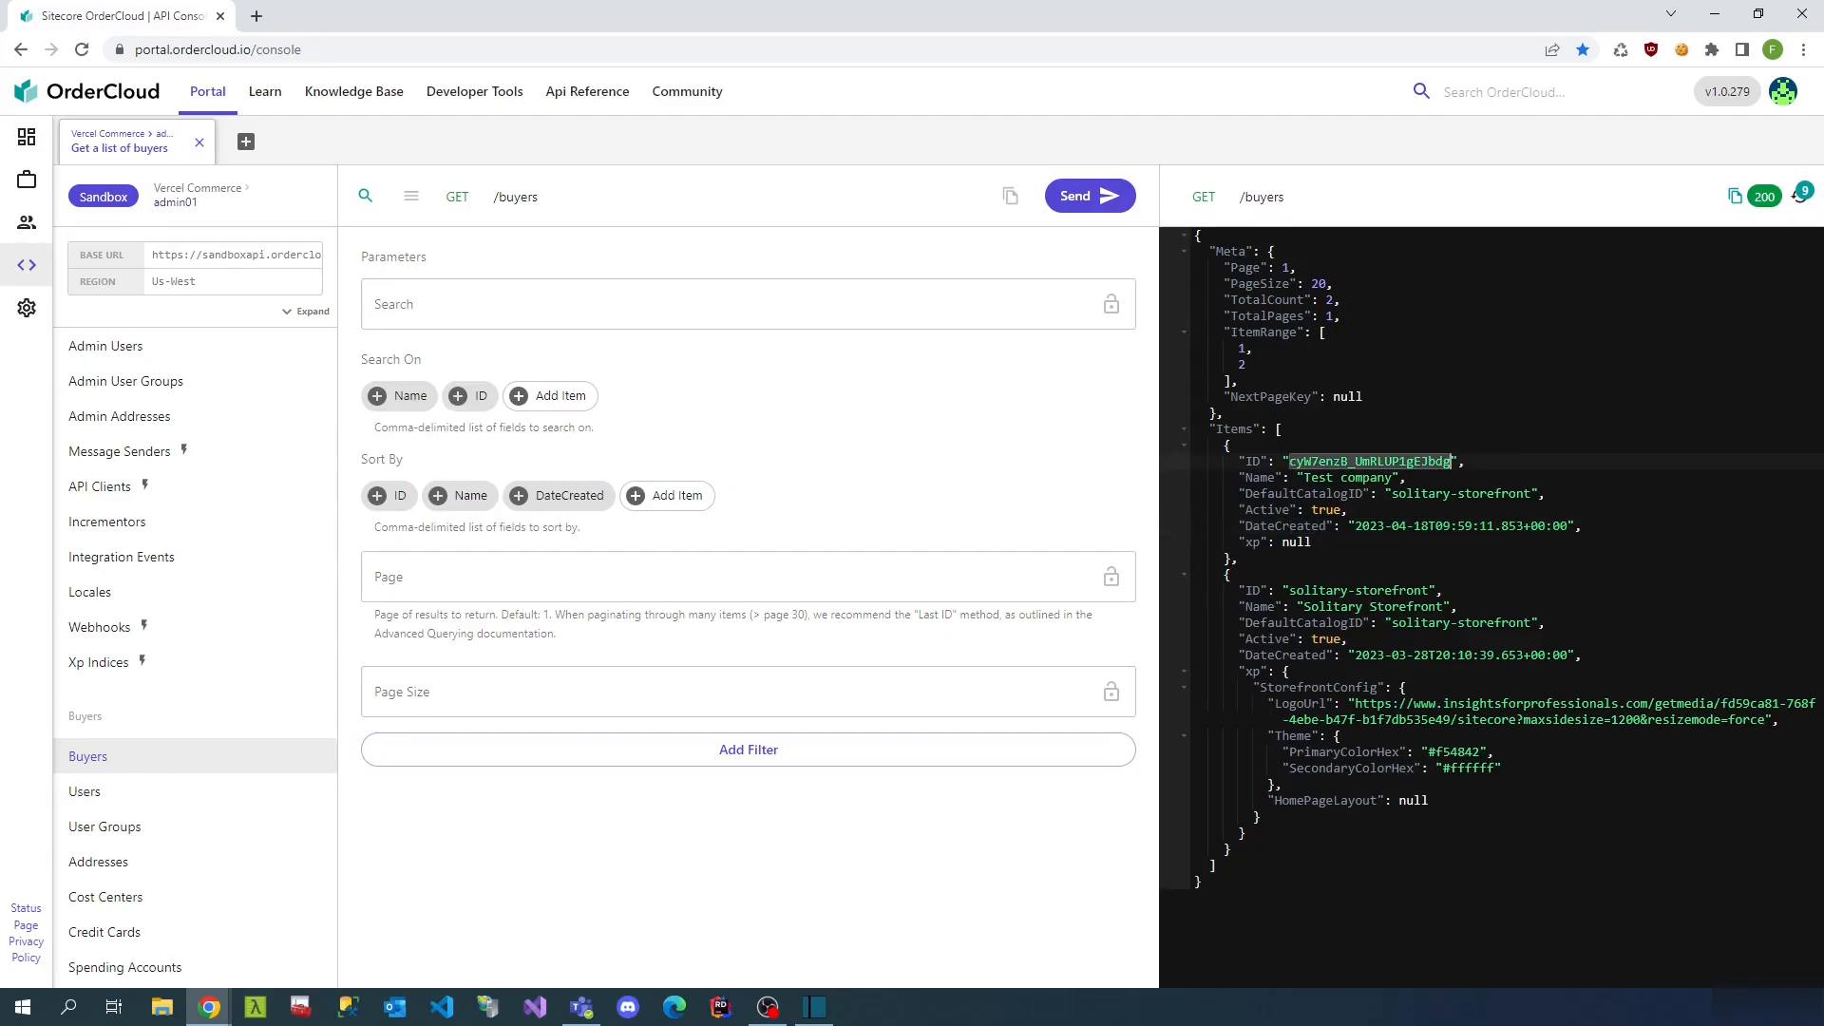
- Search price schedules for 'basketball' and select the Basketball-testcompany schedule ID
scroll(150, 788, down, 9)
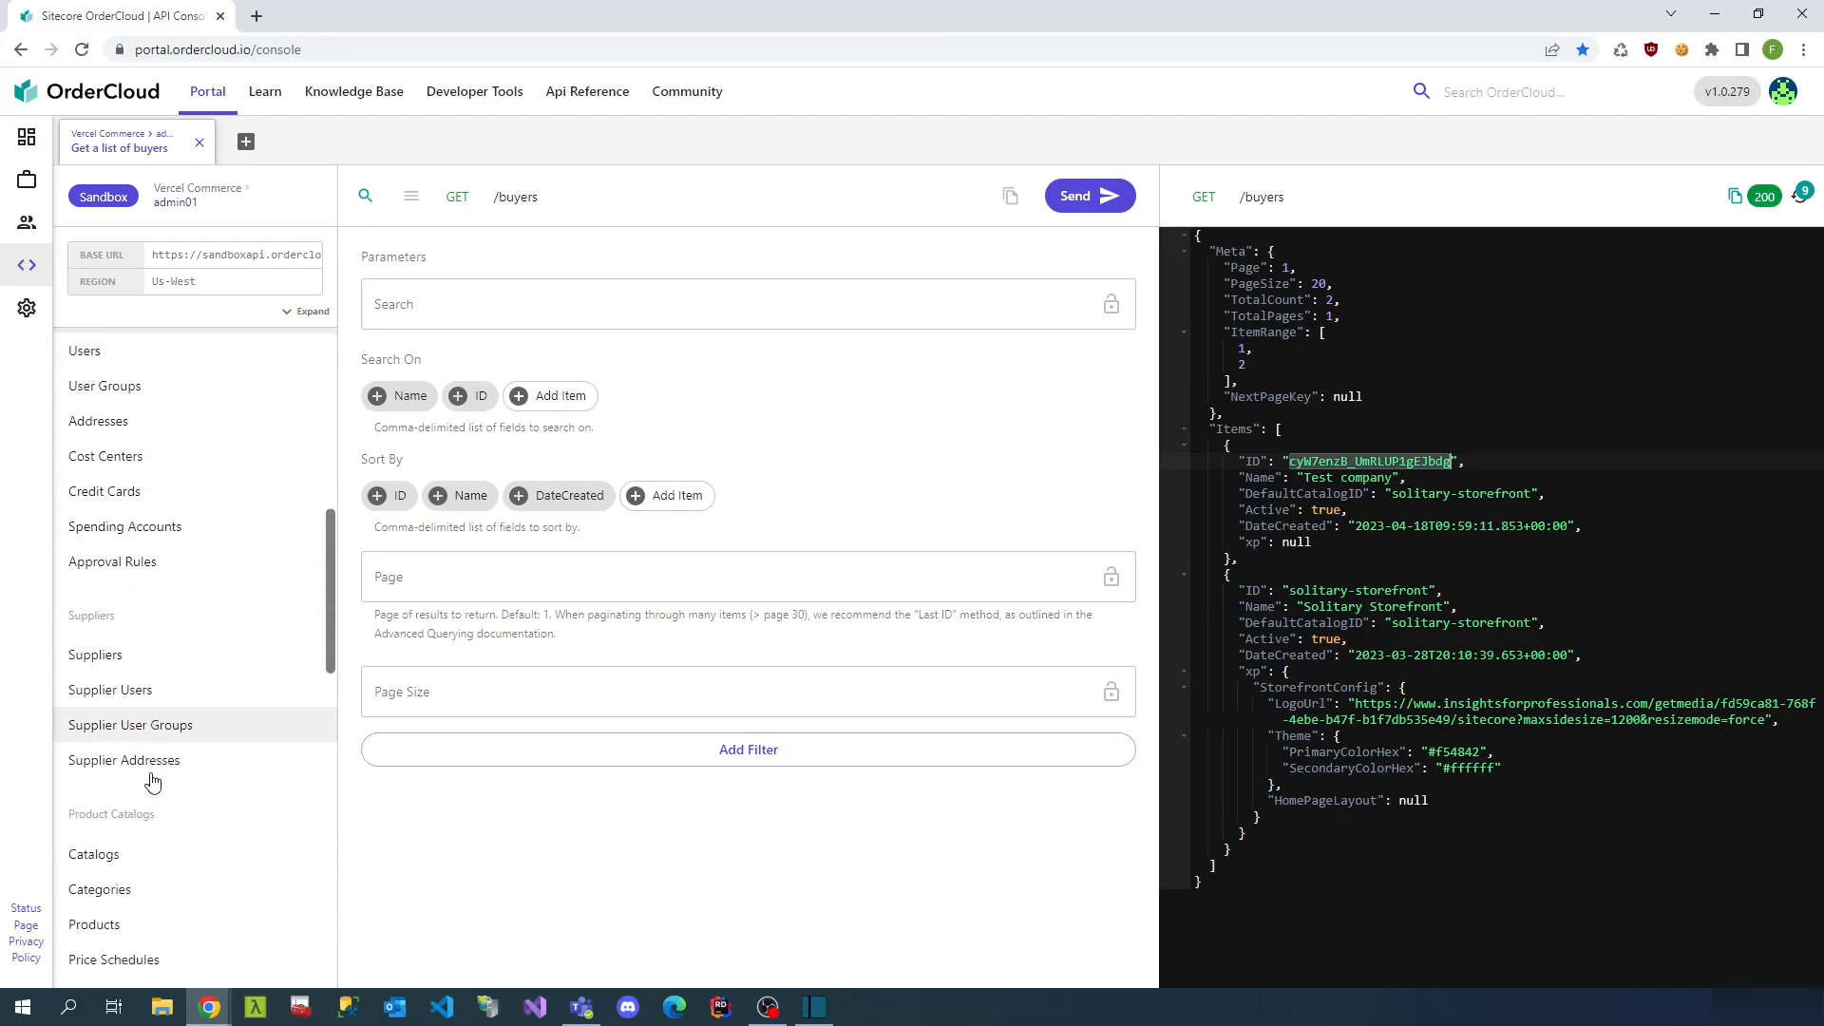
scroll(153, 763, down, 1)
click(119, 545)
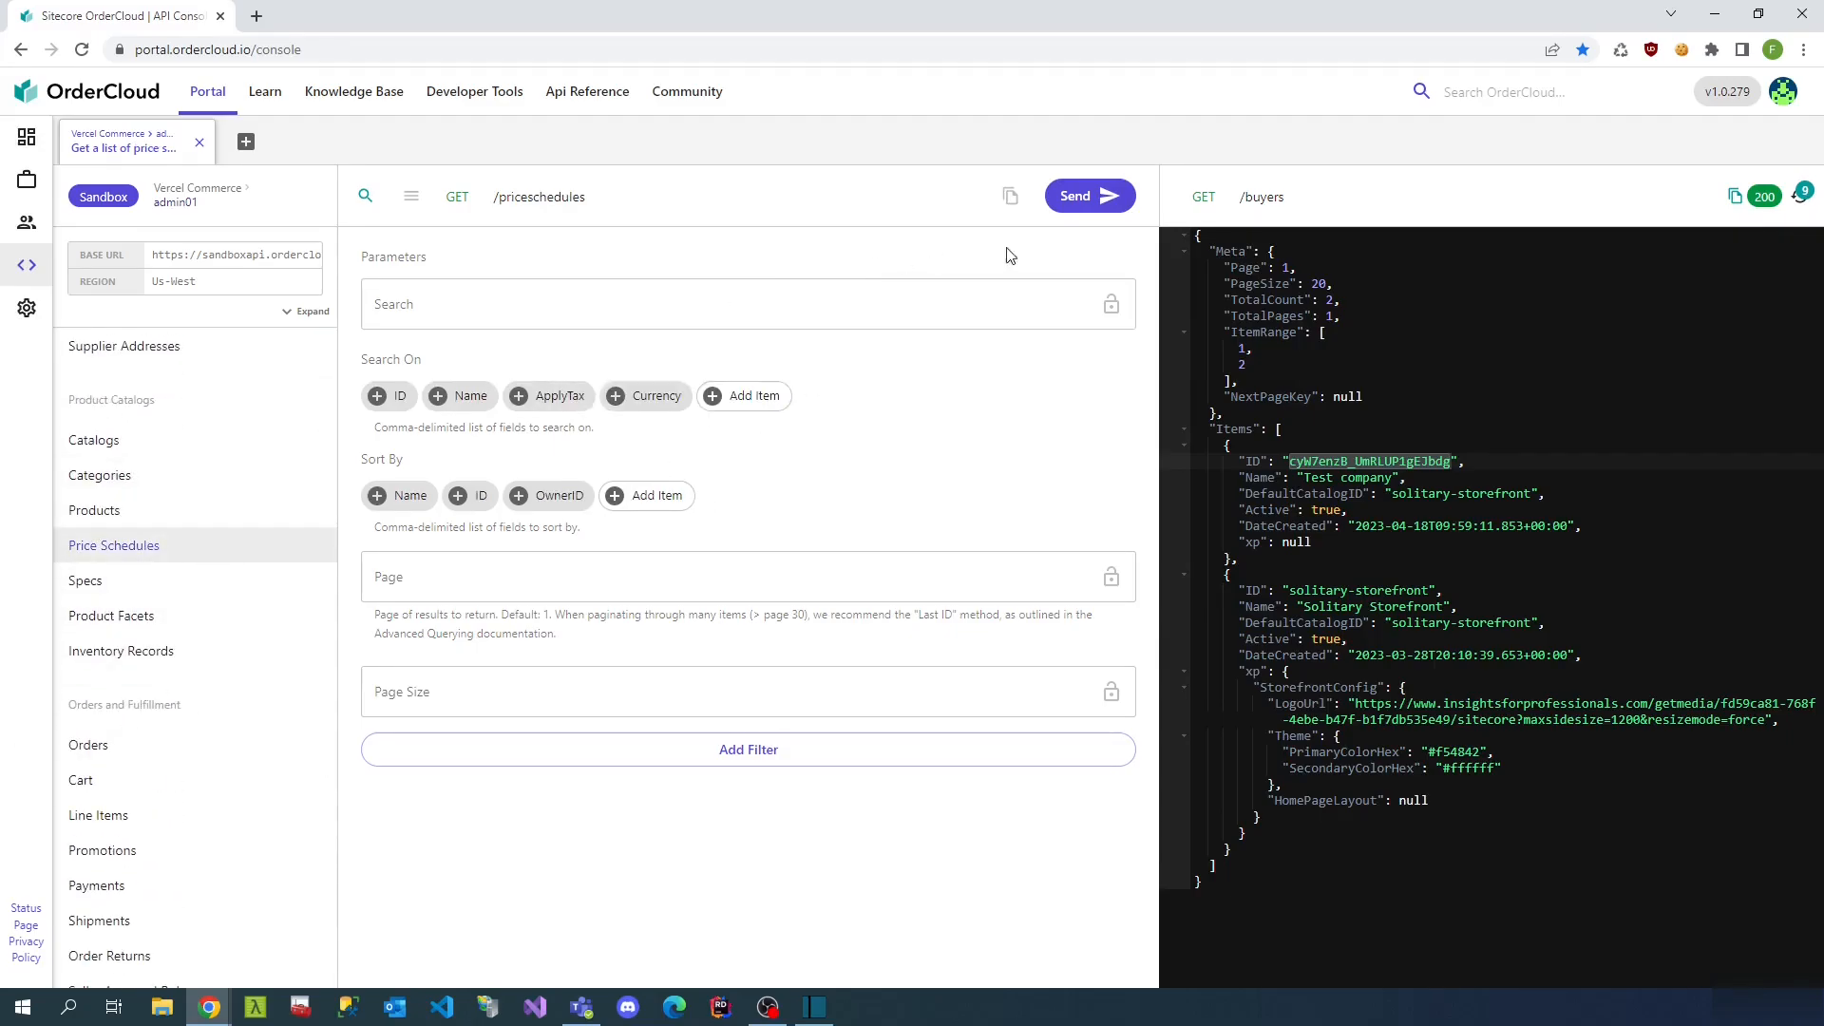
click(1092, 197)
click(486, 578)
click(521, 304)
text(basketball)
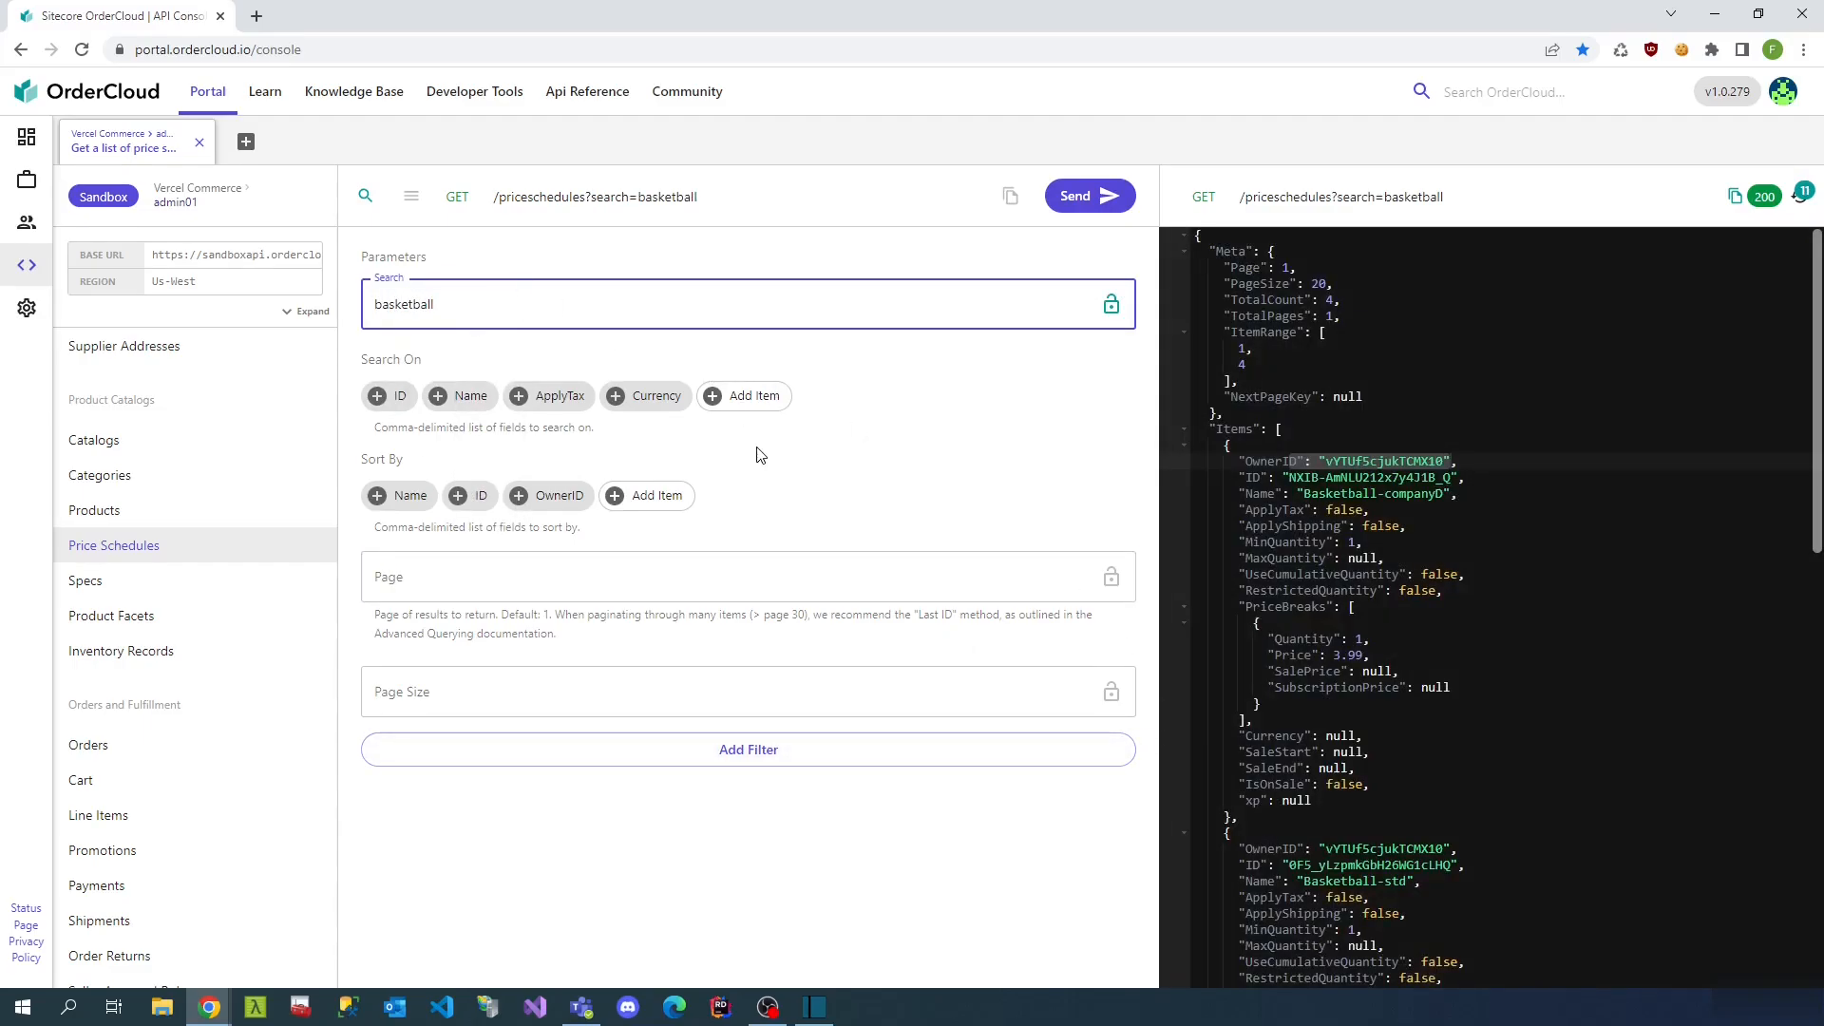
scroll(1278, 703, down, 8)
scroll(1276, 701, down, 4)
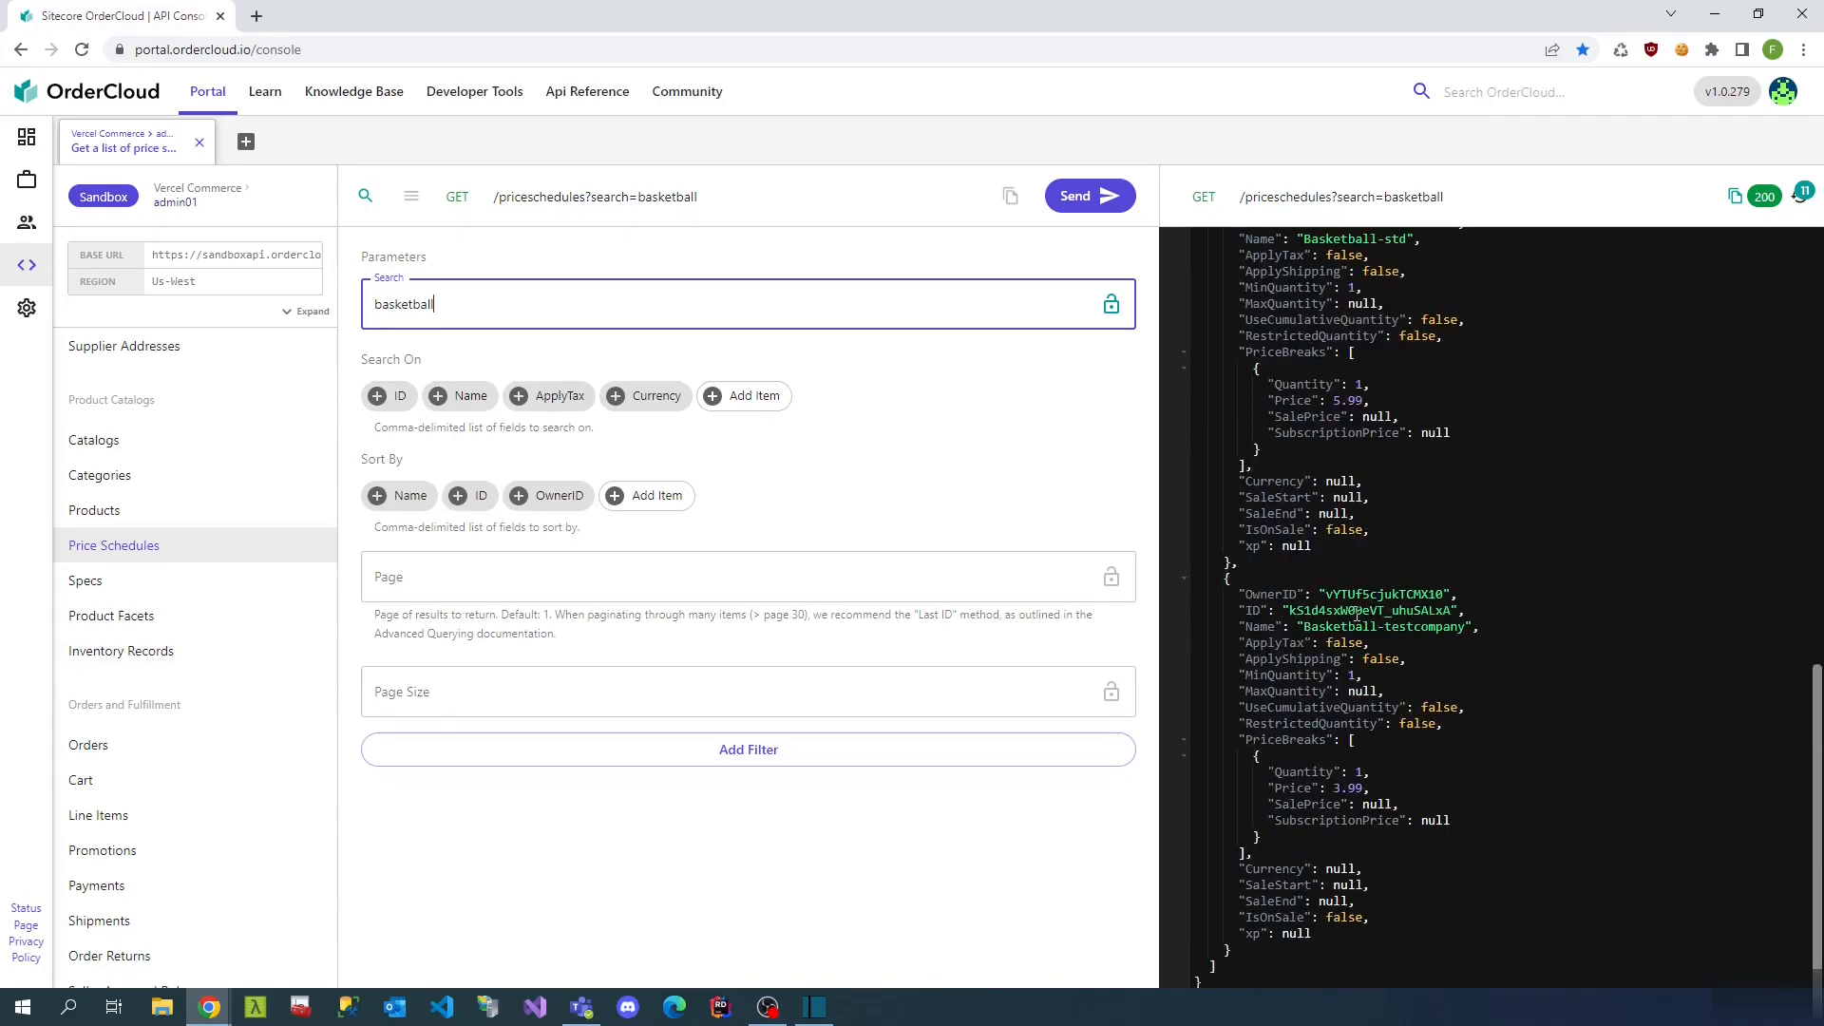
double_click(1358, 612)
click(167, 510)
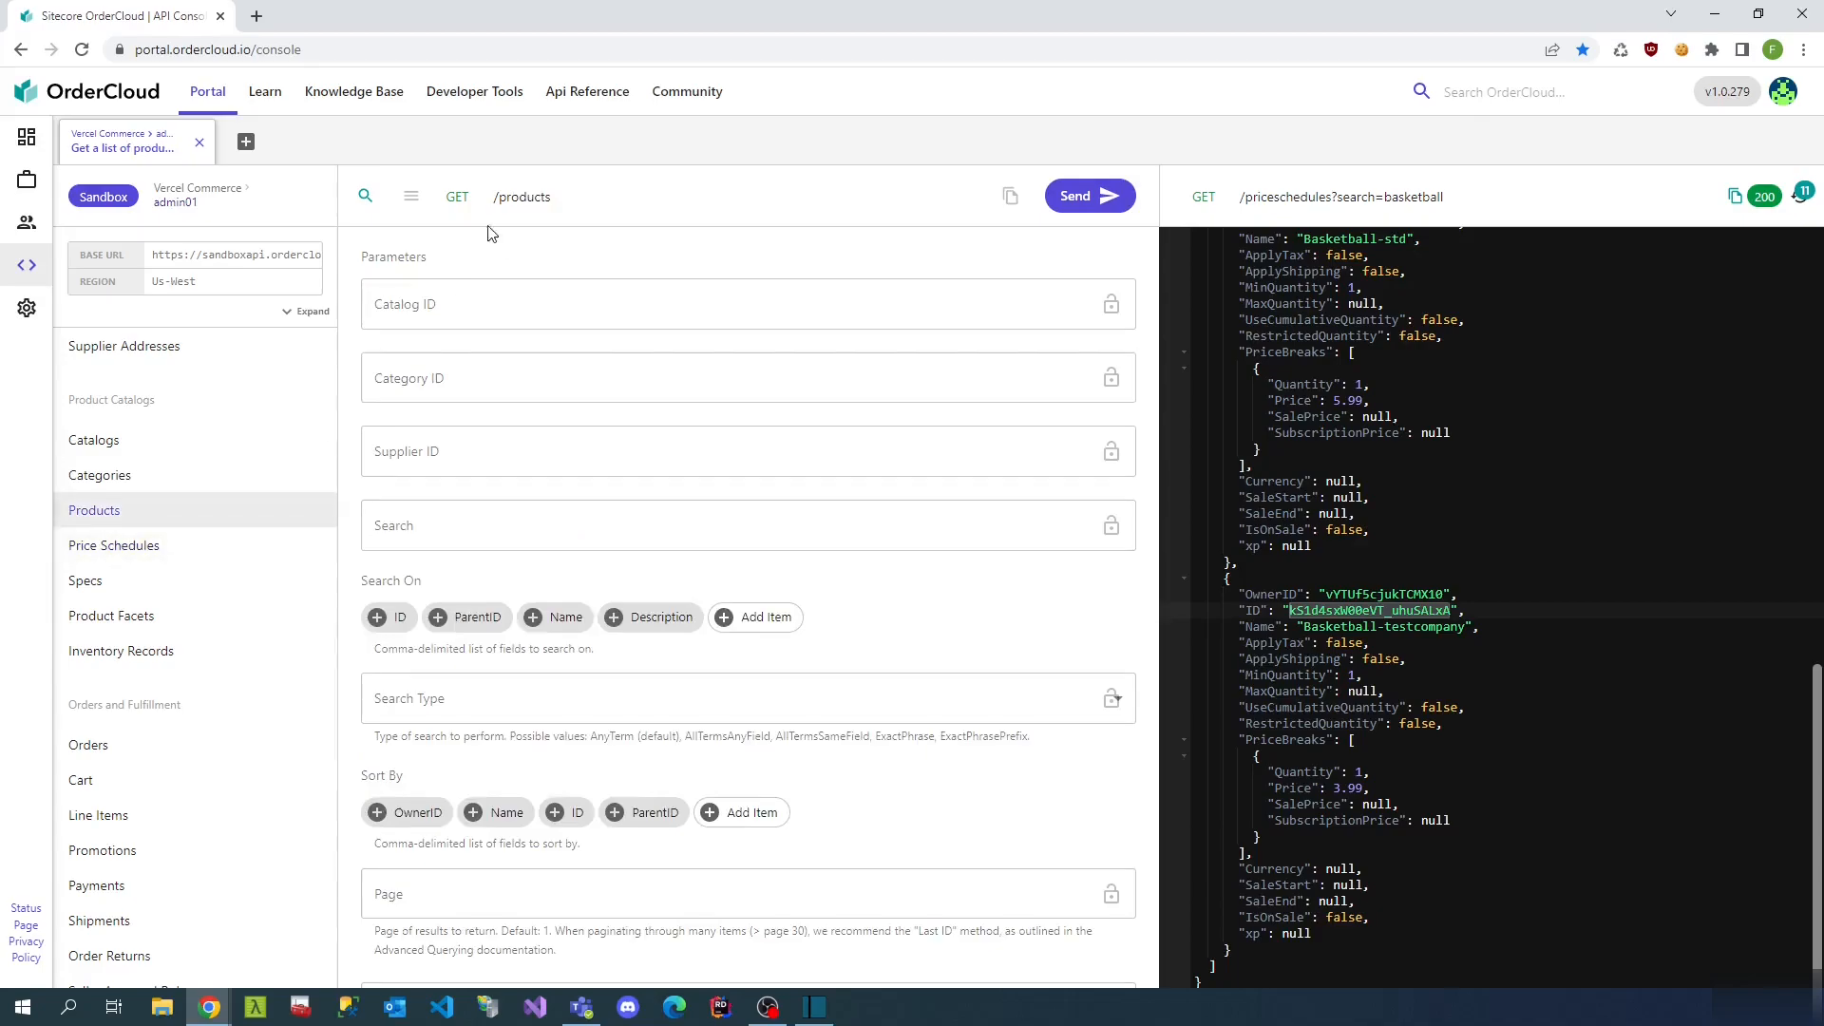
- Start a product assignment with the Basketball-testcompany price schedule ID
click(411, 196)
click(602, 285)
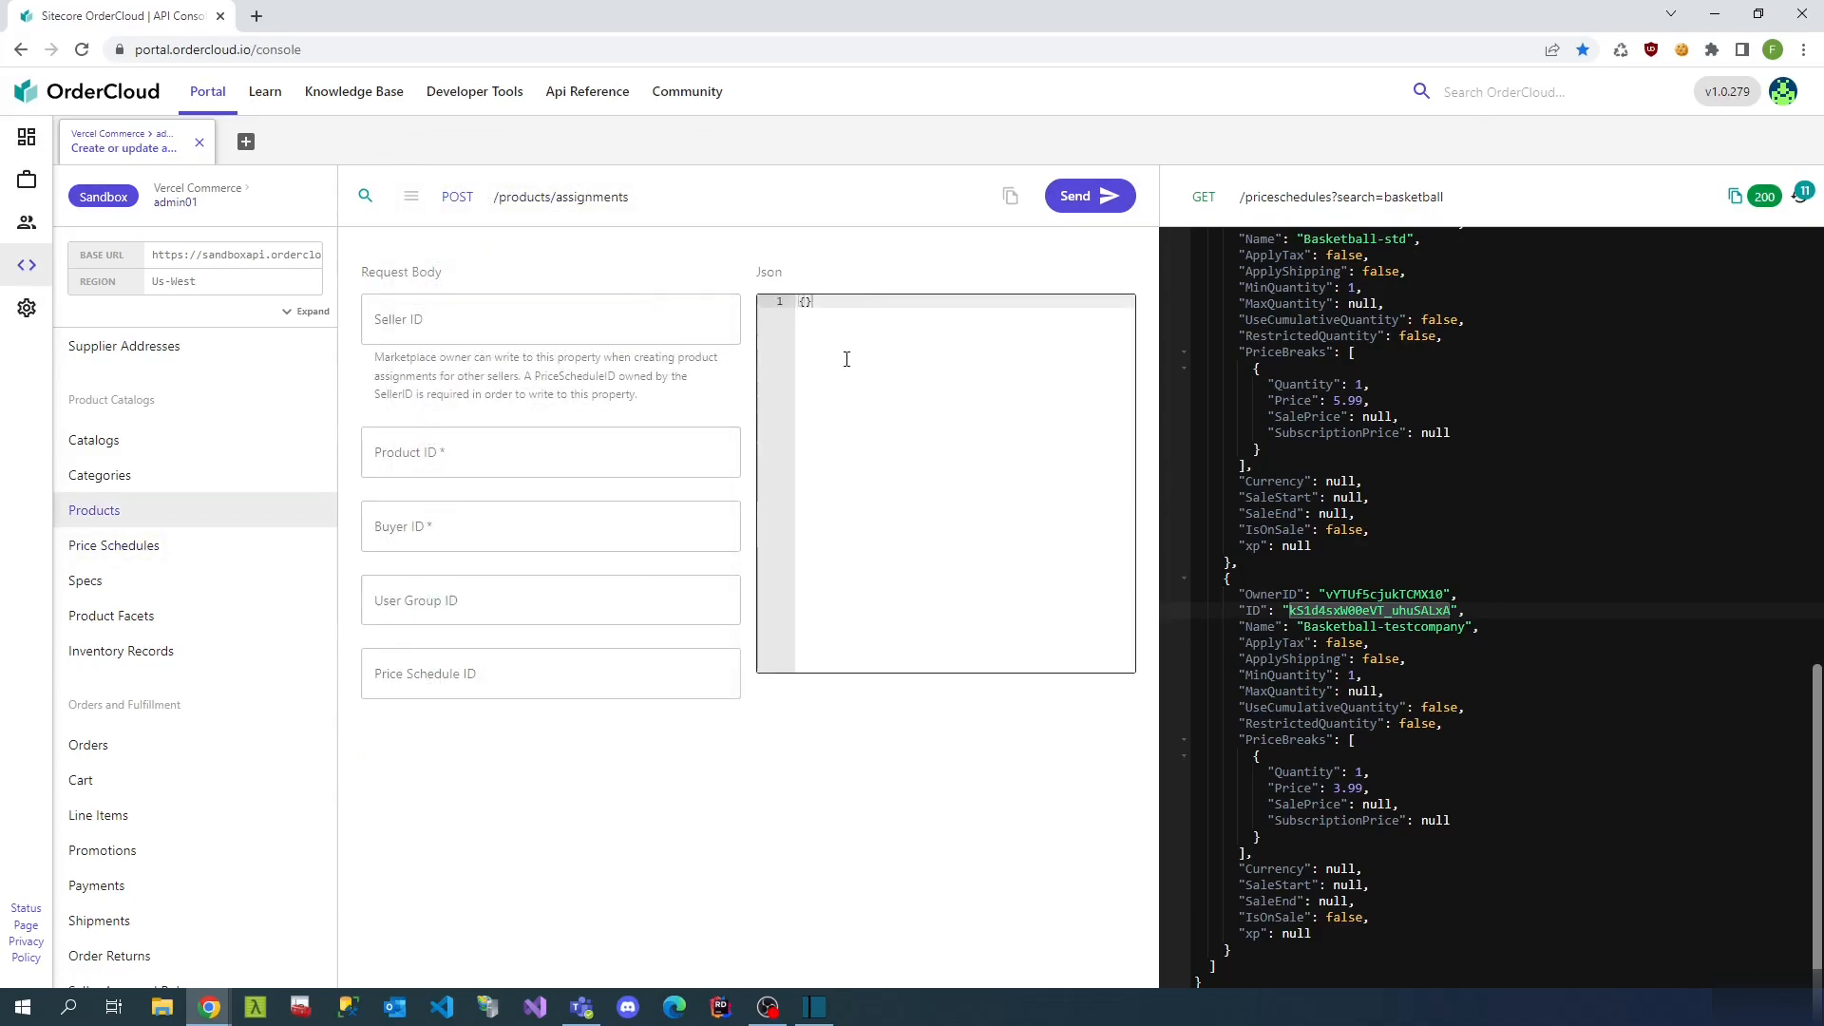
click(465, 668)
text(kS1d4sxW00eVT_uhuSALxA)
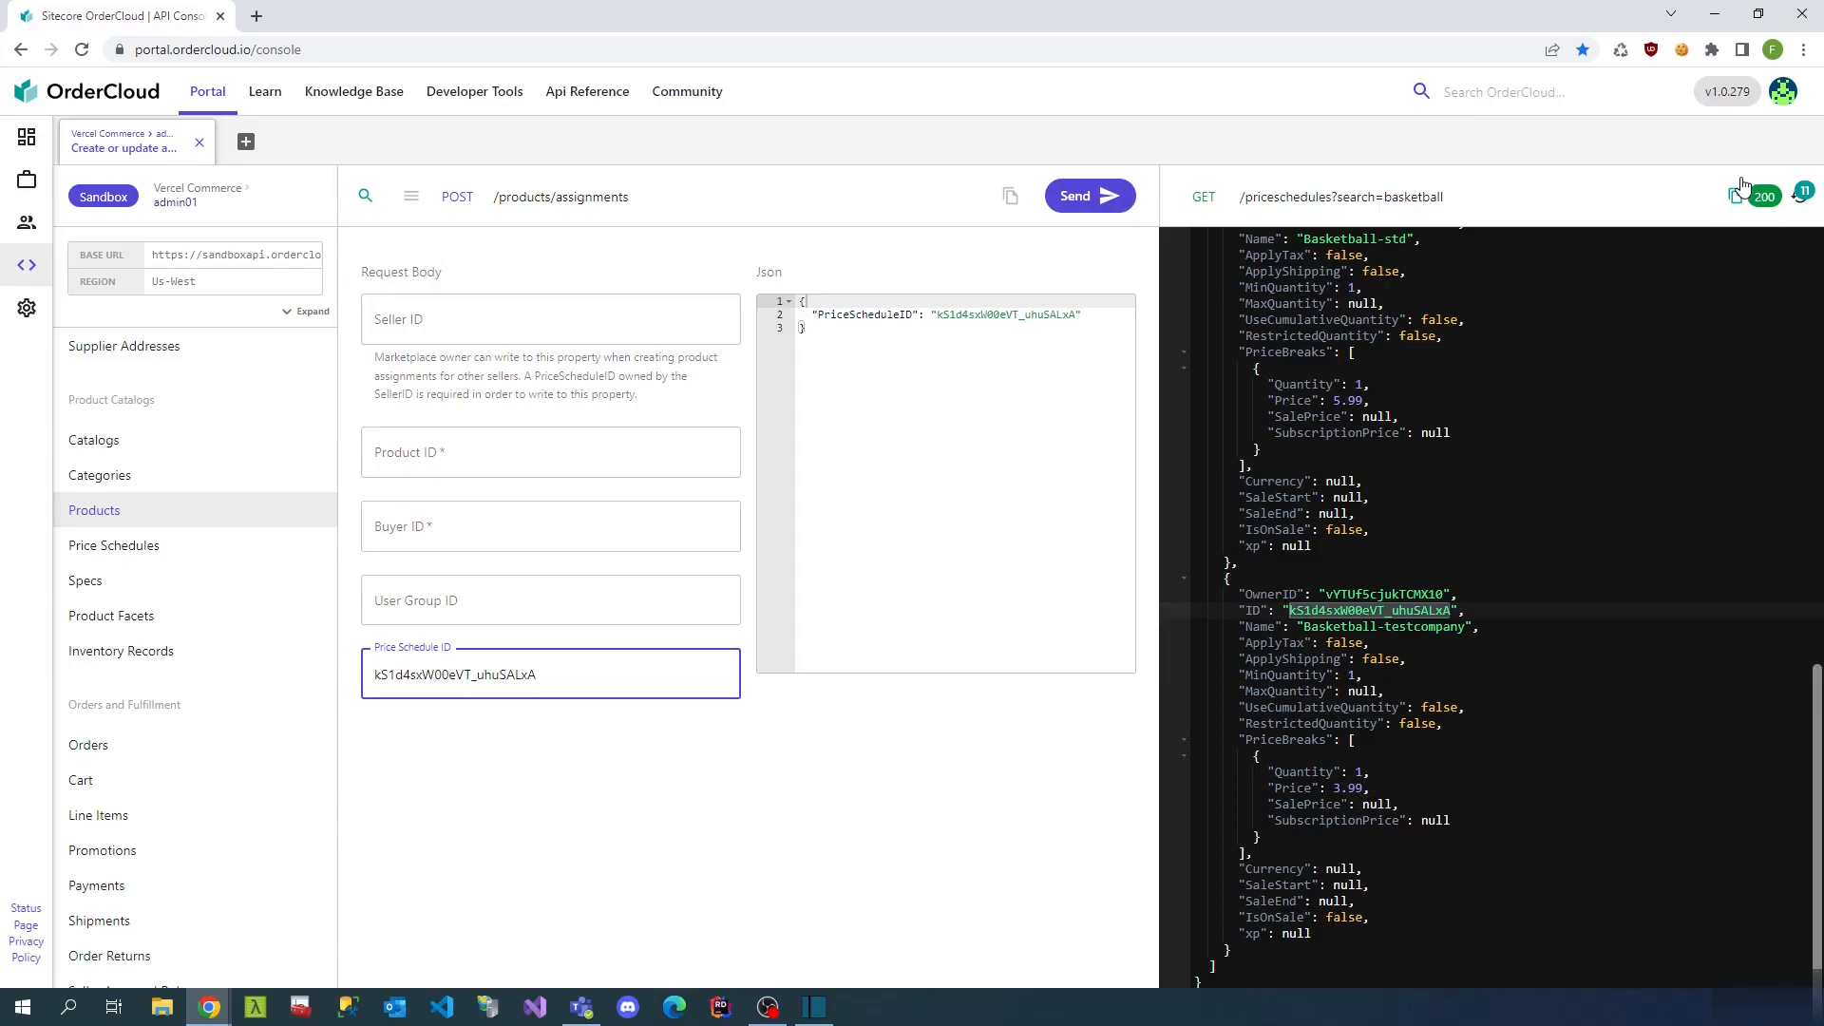
- Fill Buyer ID with the Test company buyer ID from the buyers list response
click(1801, 192)
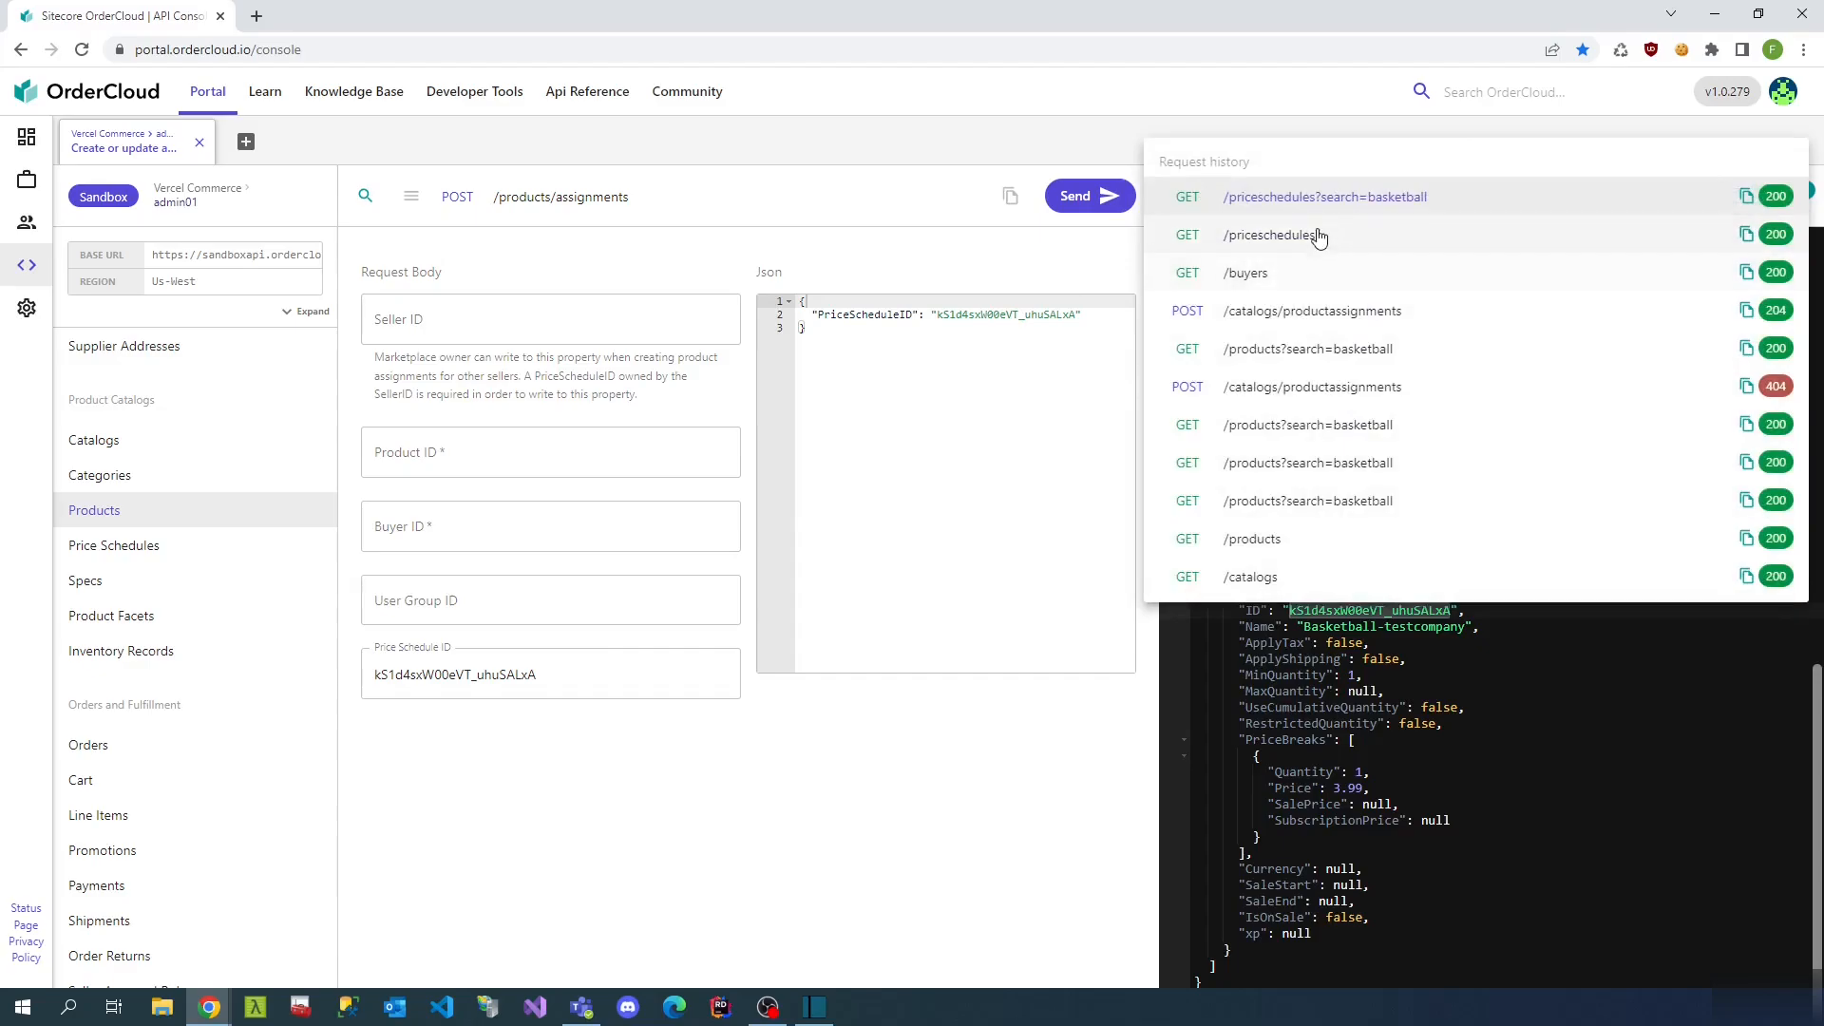
click(1240, 272)
double_click(1396, 463)
key(ctrl+c)
click(590, 532)
key(ctrl+v)
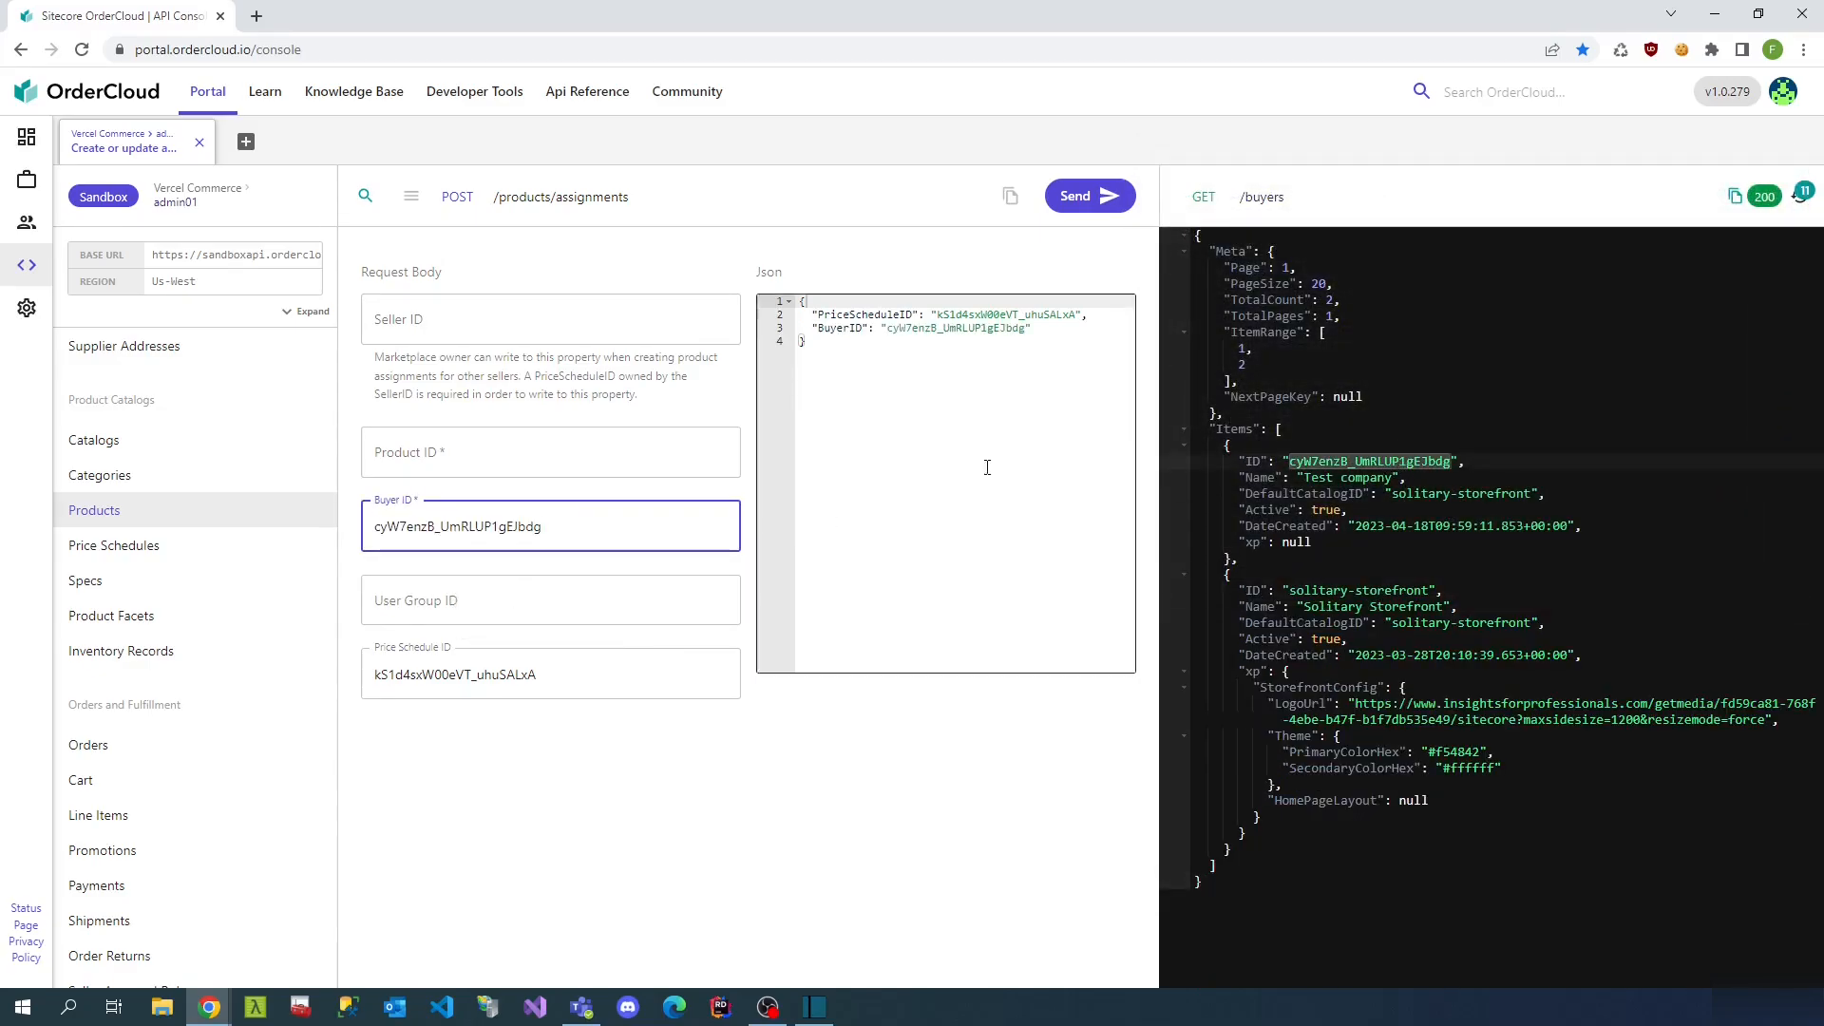
- Fill Product ID with the Basketball product ID and send the assignment
click(1801, 193)
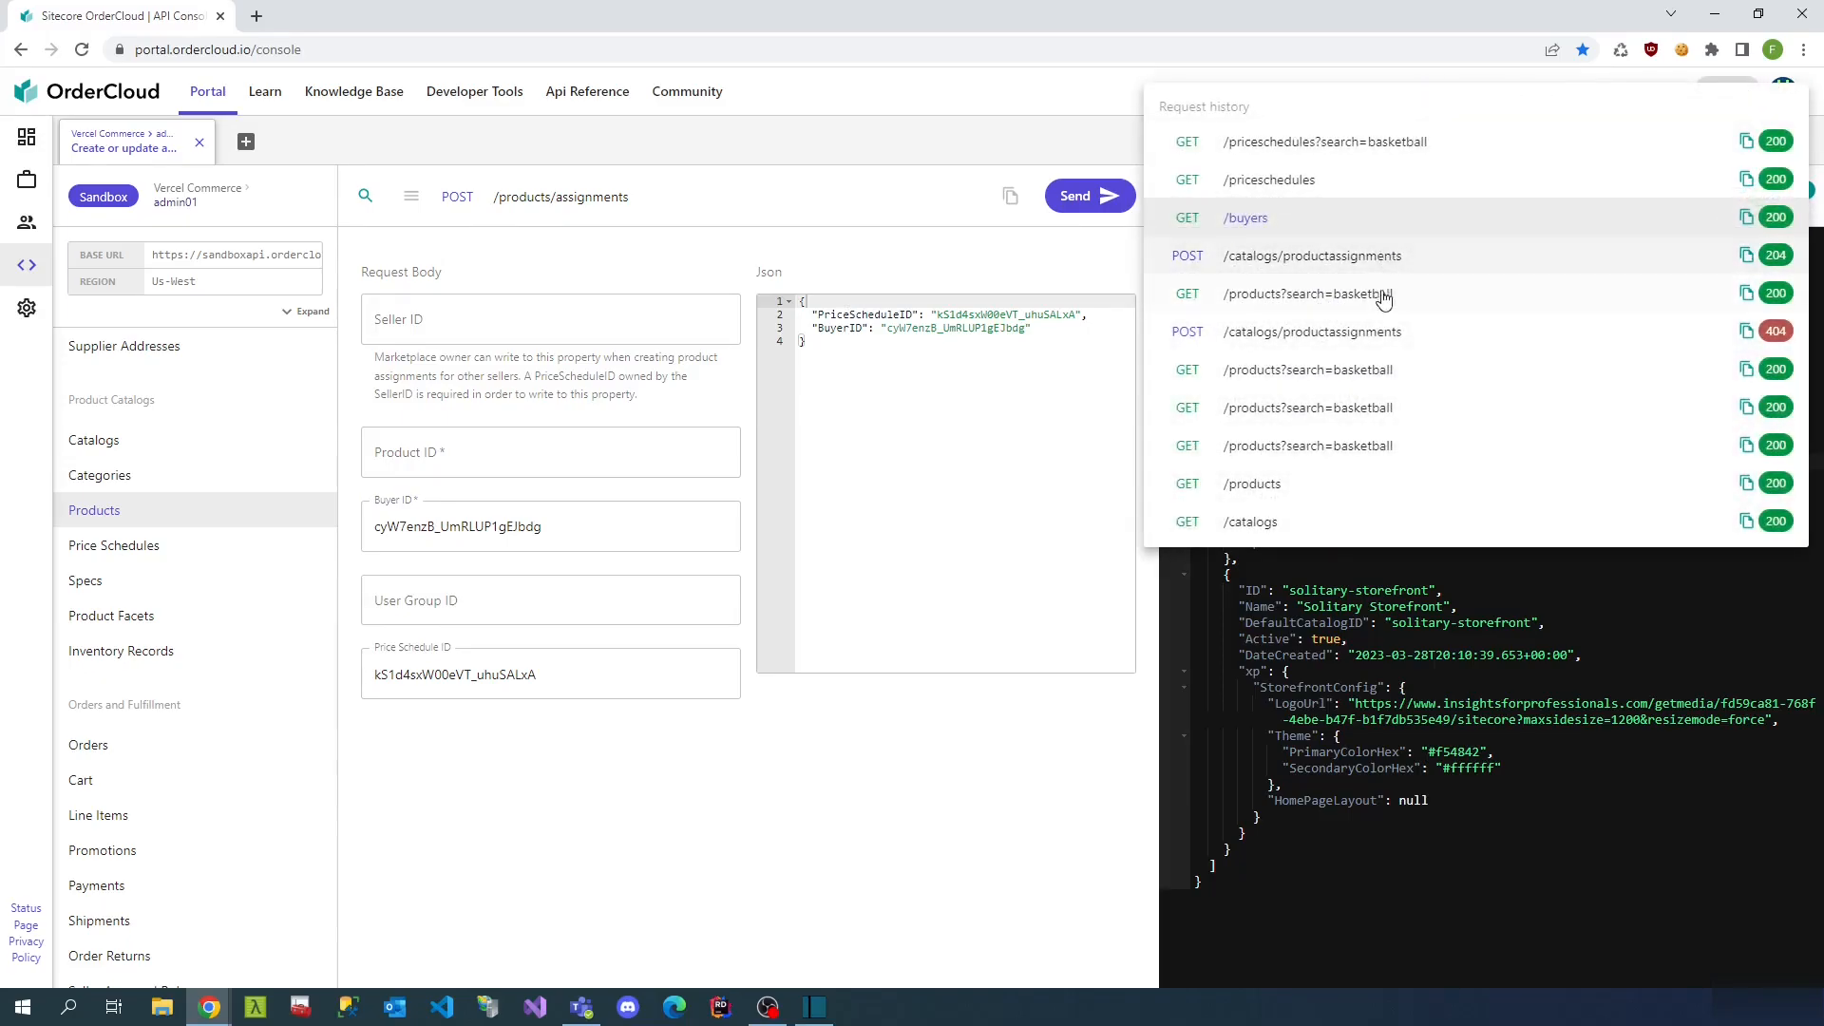
click(1384, 295)
double_click(1368, 525)
key(ctrl+c)
click(472, 442)
key(ctrl+v)
click(1093, 199)
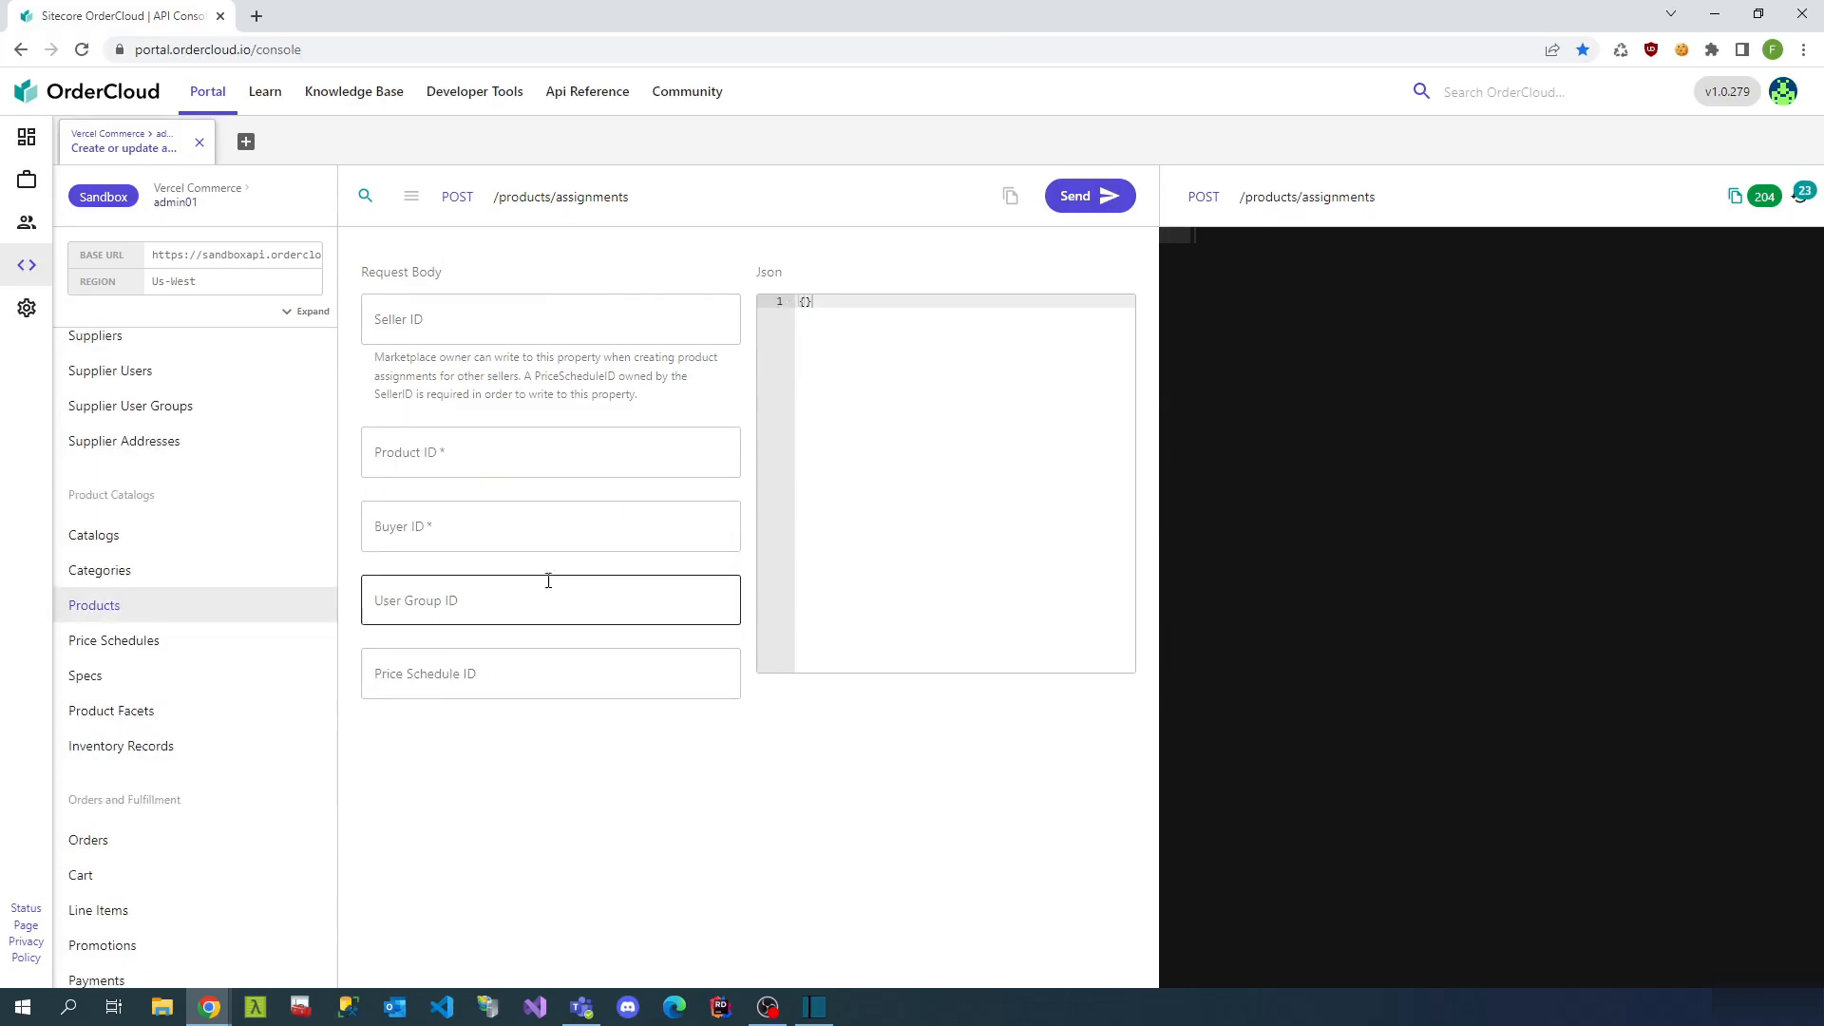
- Set My Products' user context to anonymous-shopper under Vercel-Storefront-Connector
scroll(217, 707, down, 1)
scroll(190, 722, down, 10)
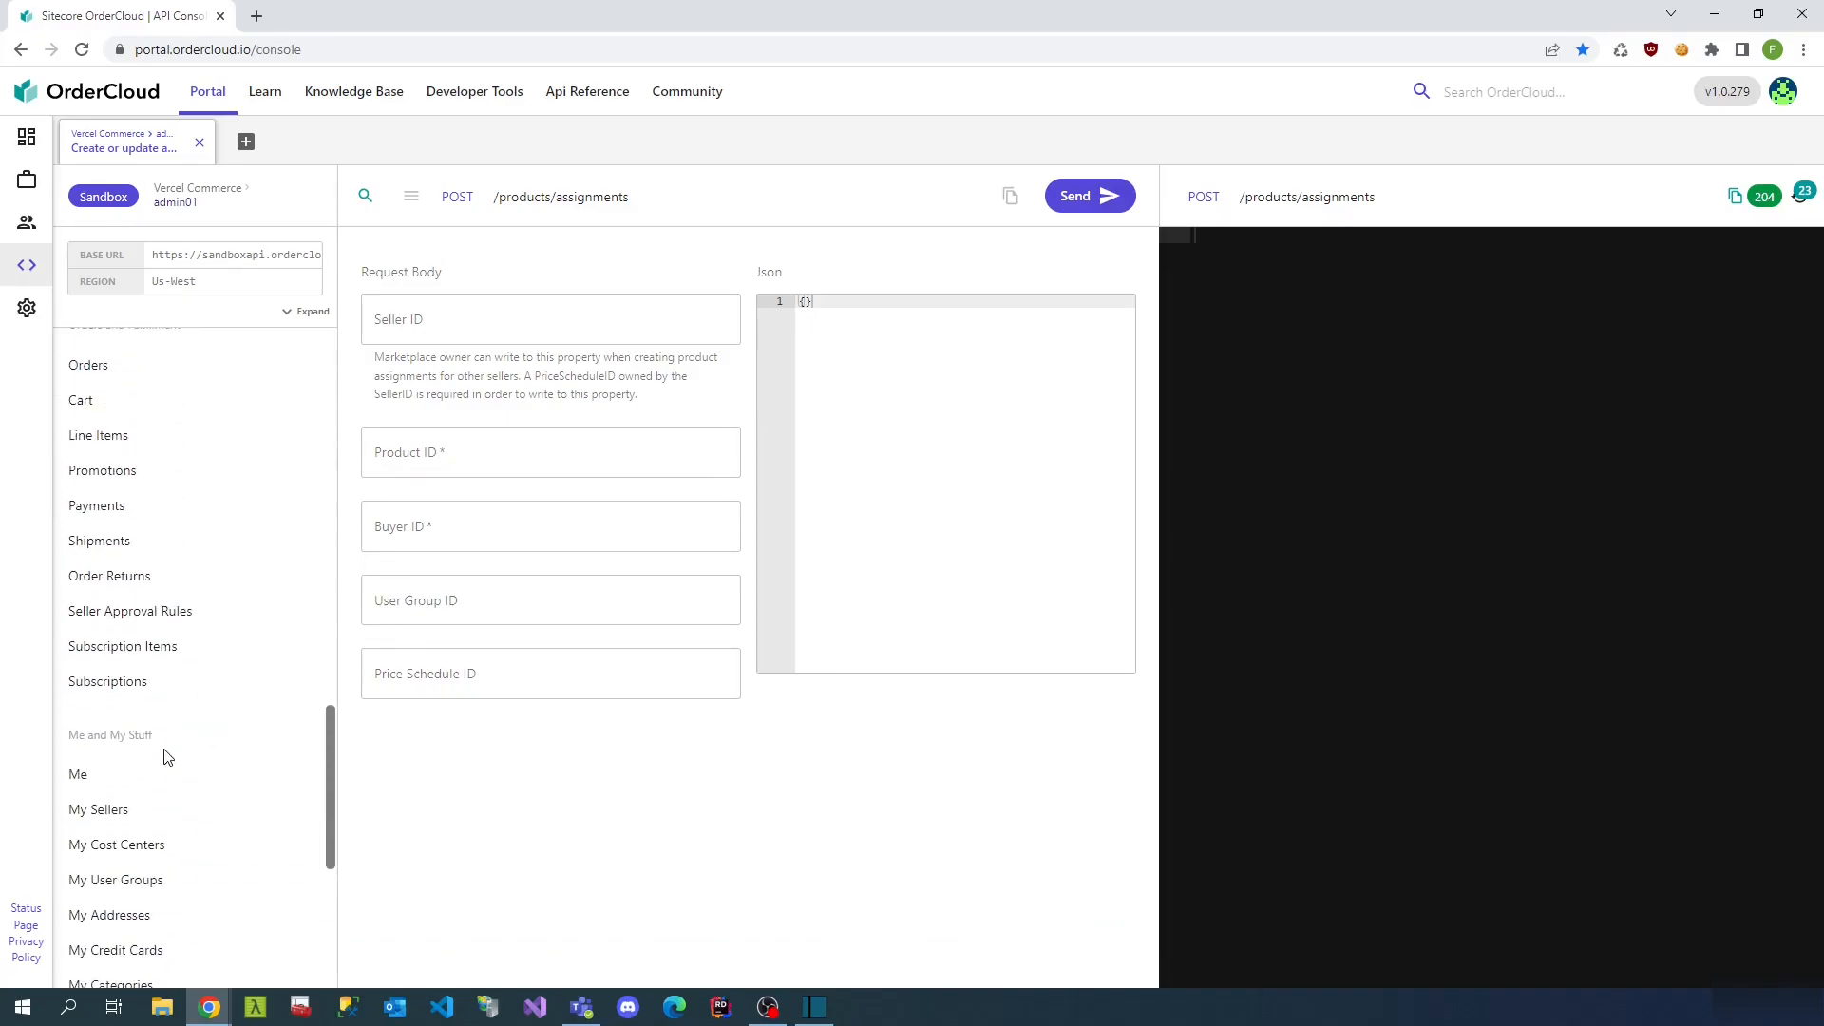
click(154, 653)
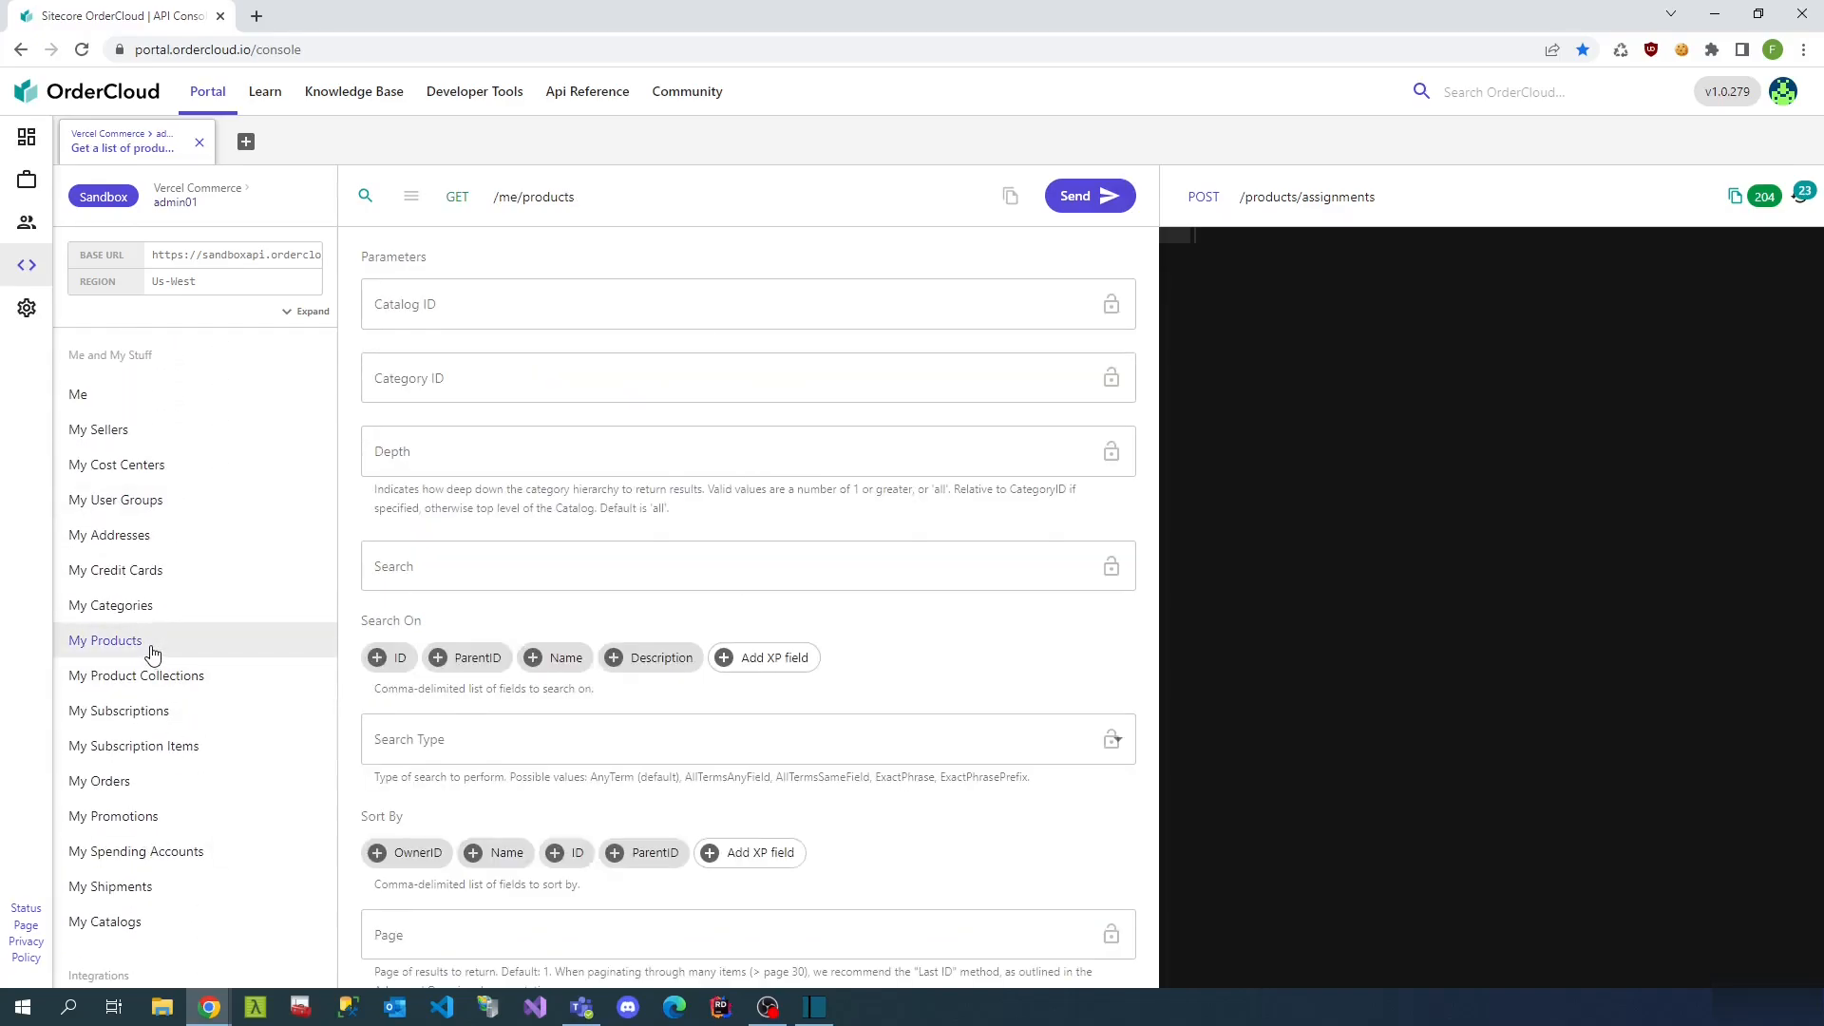
click(124, 200)
click(593, 381)
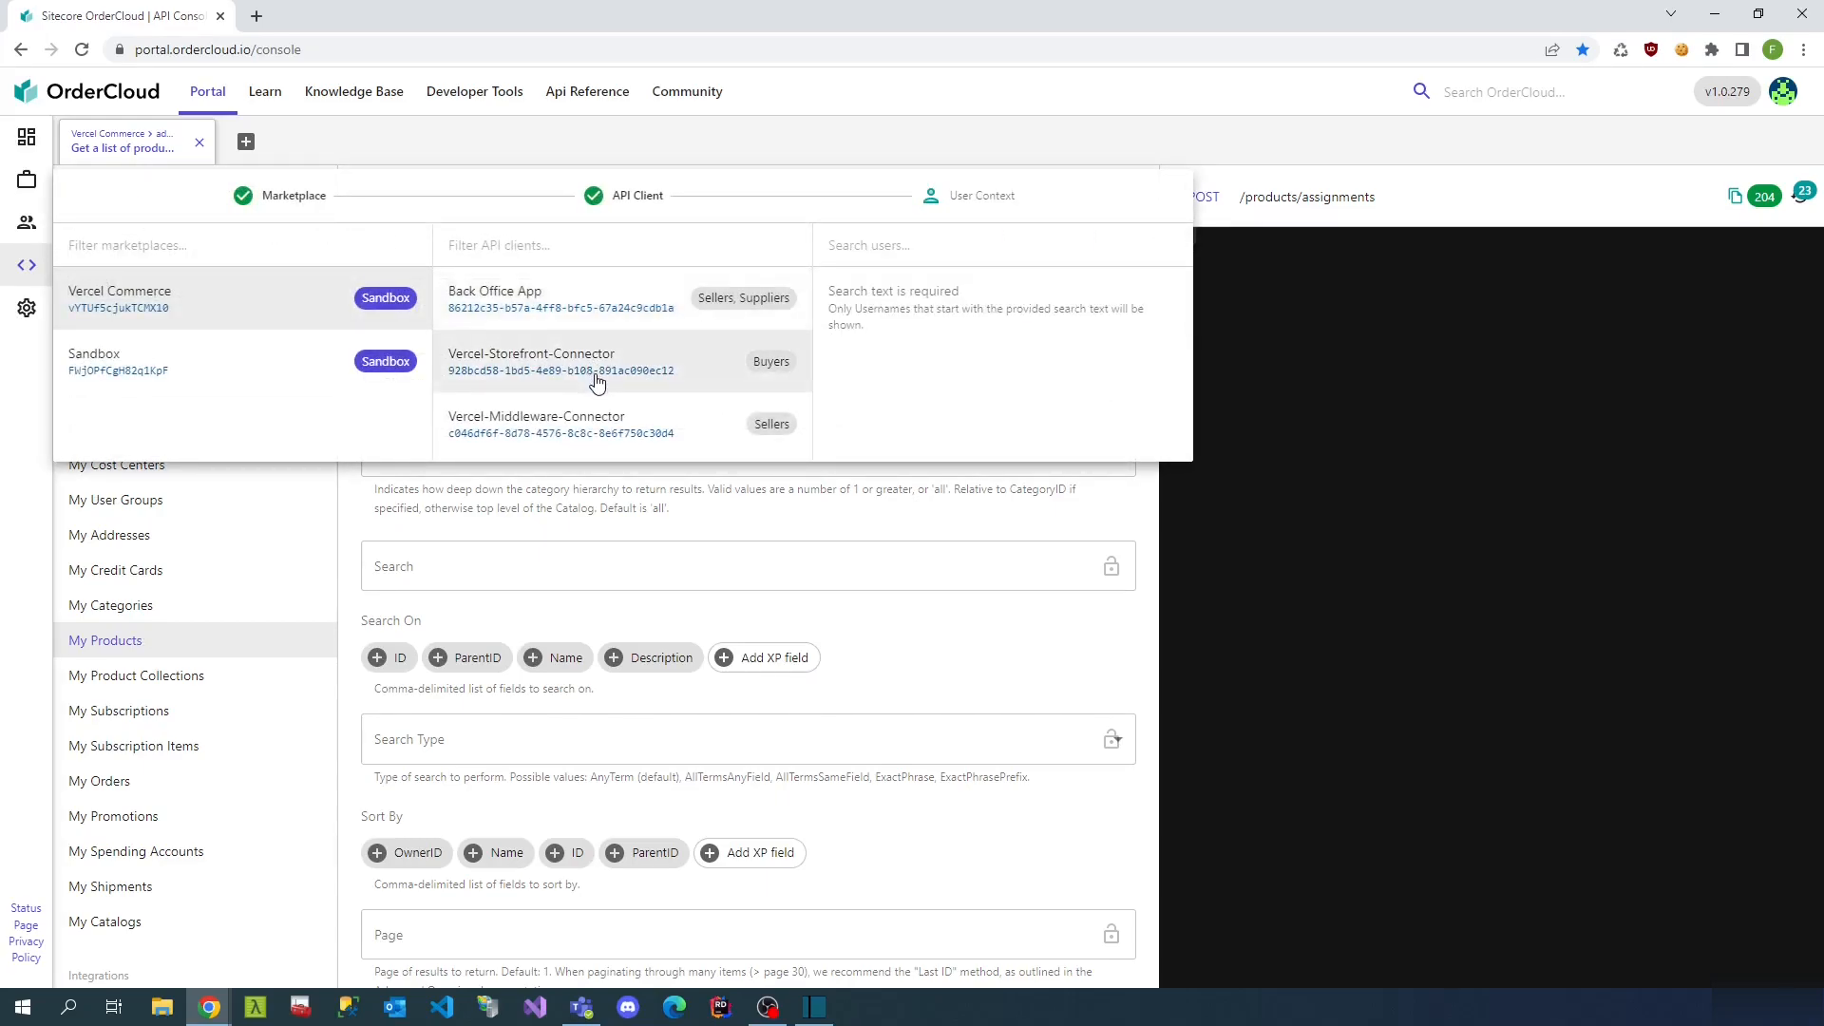
click(905, 248)
text(anon)
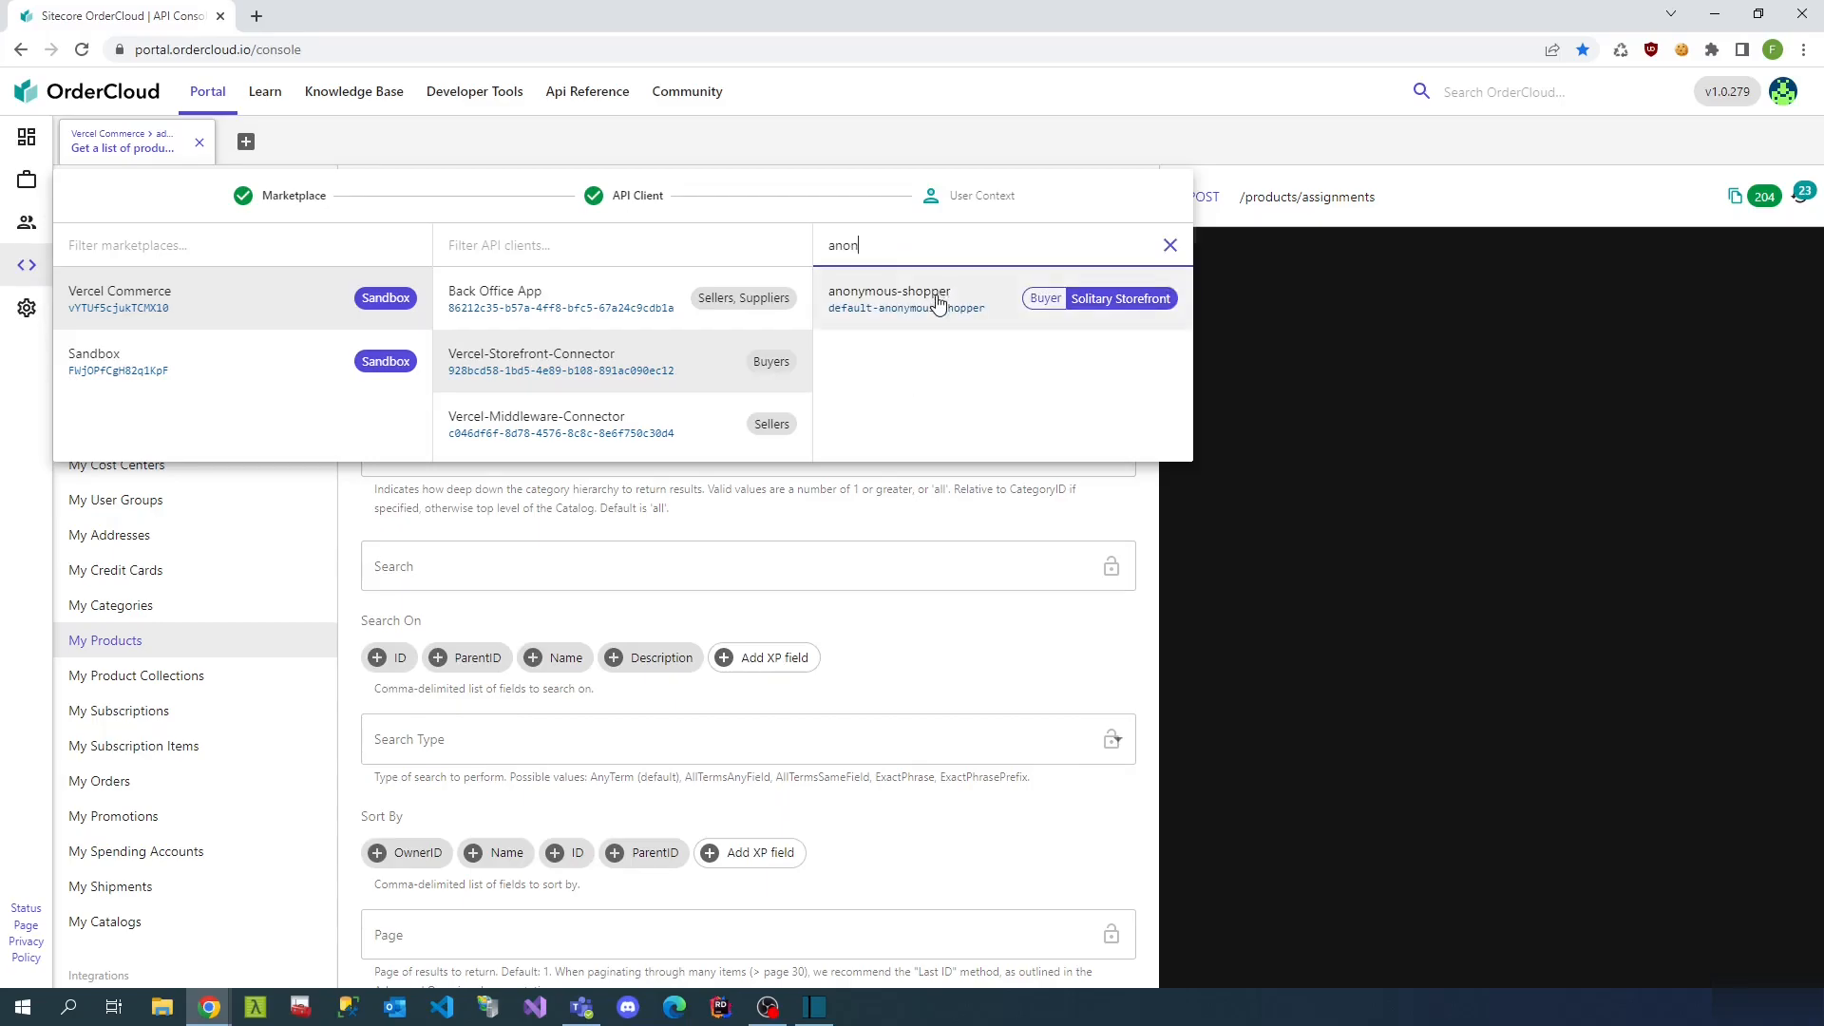
click(936, 302)
- Search my products for basketball, showing Basketball at 5.99 via Basketball-std
click(1083, 201)
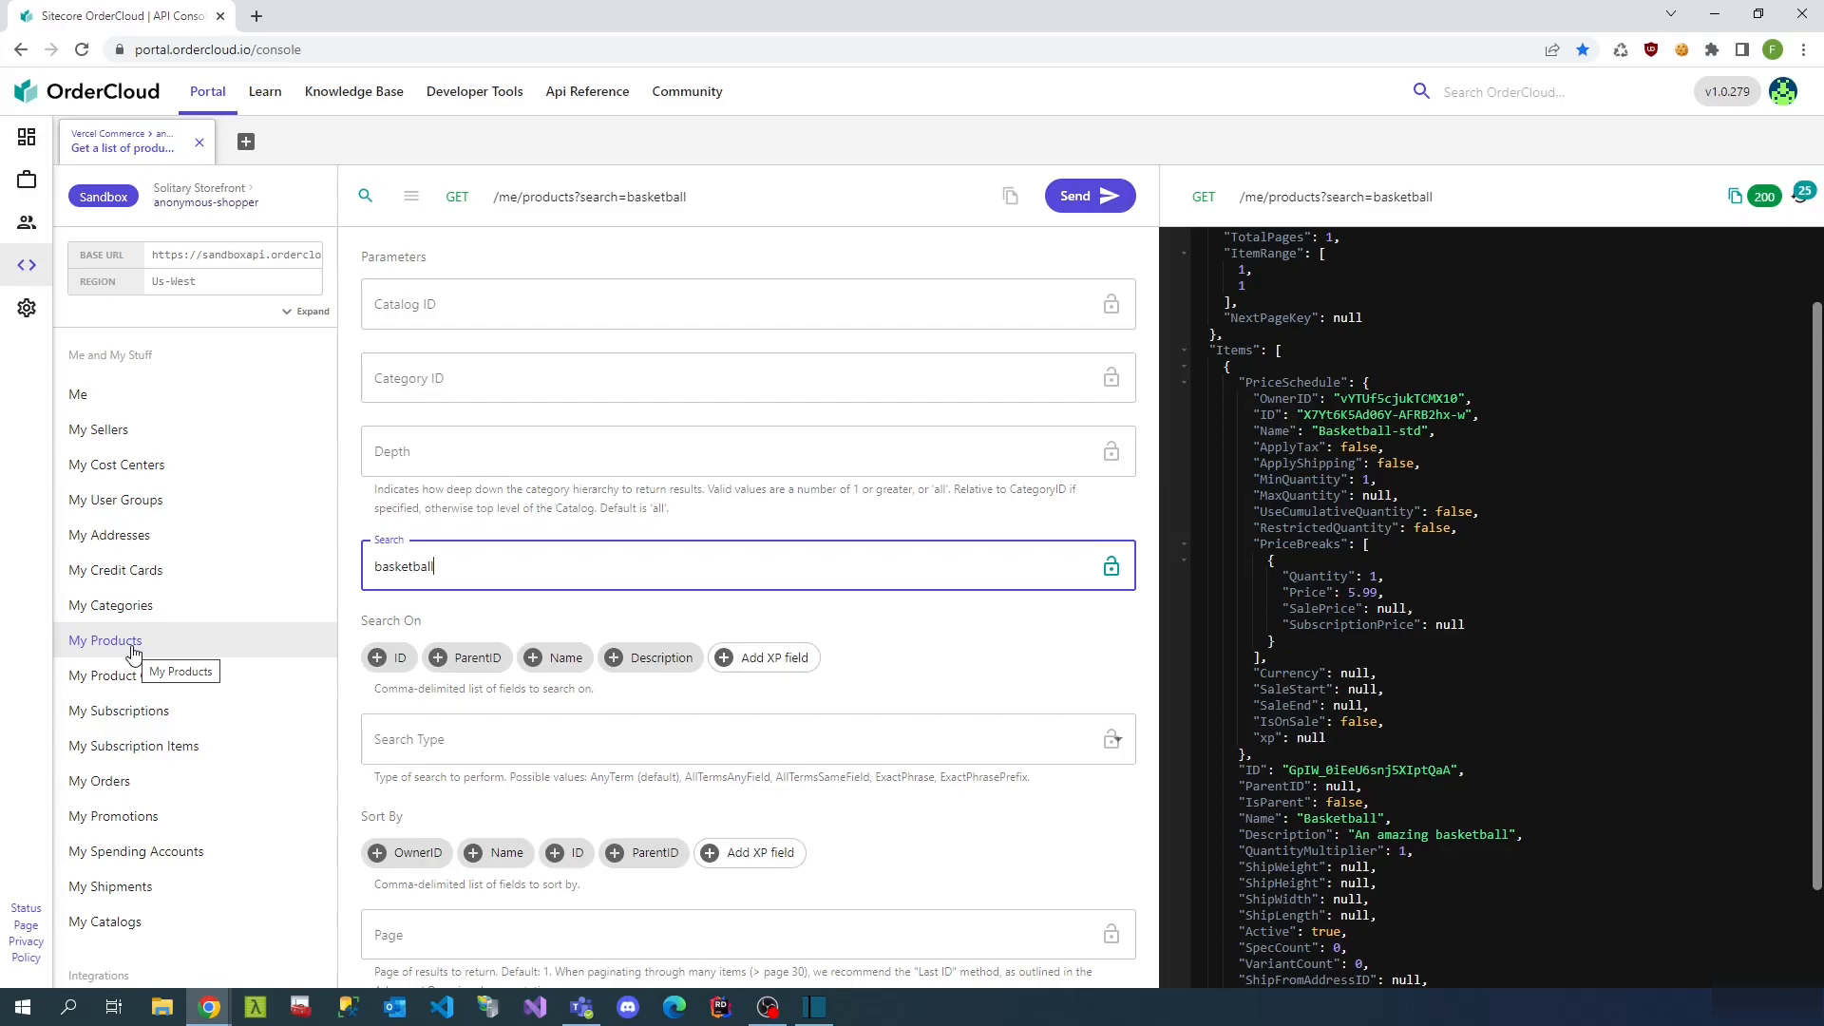
click(1097, 194)
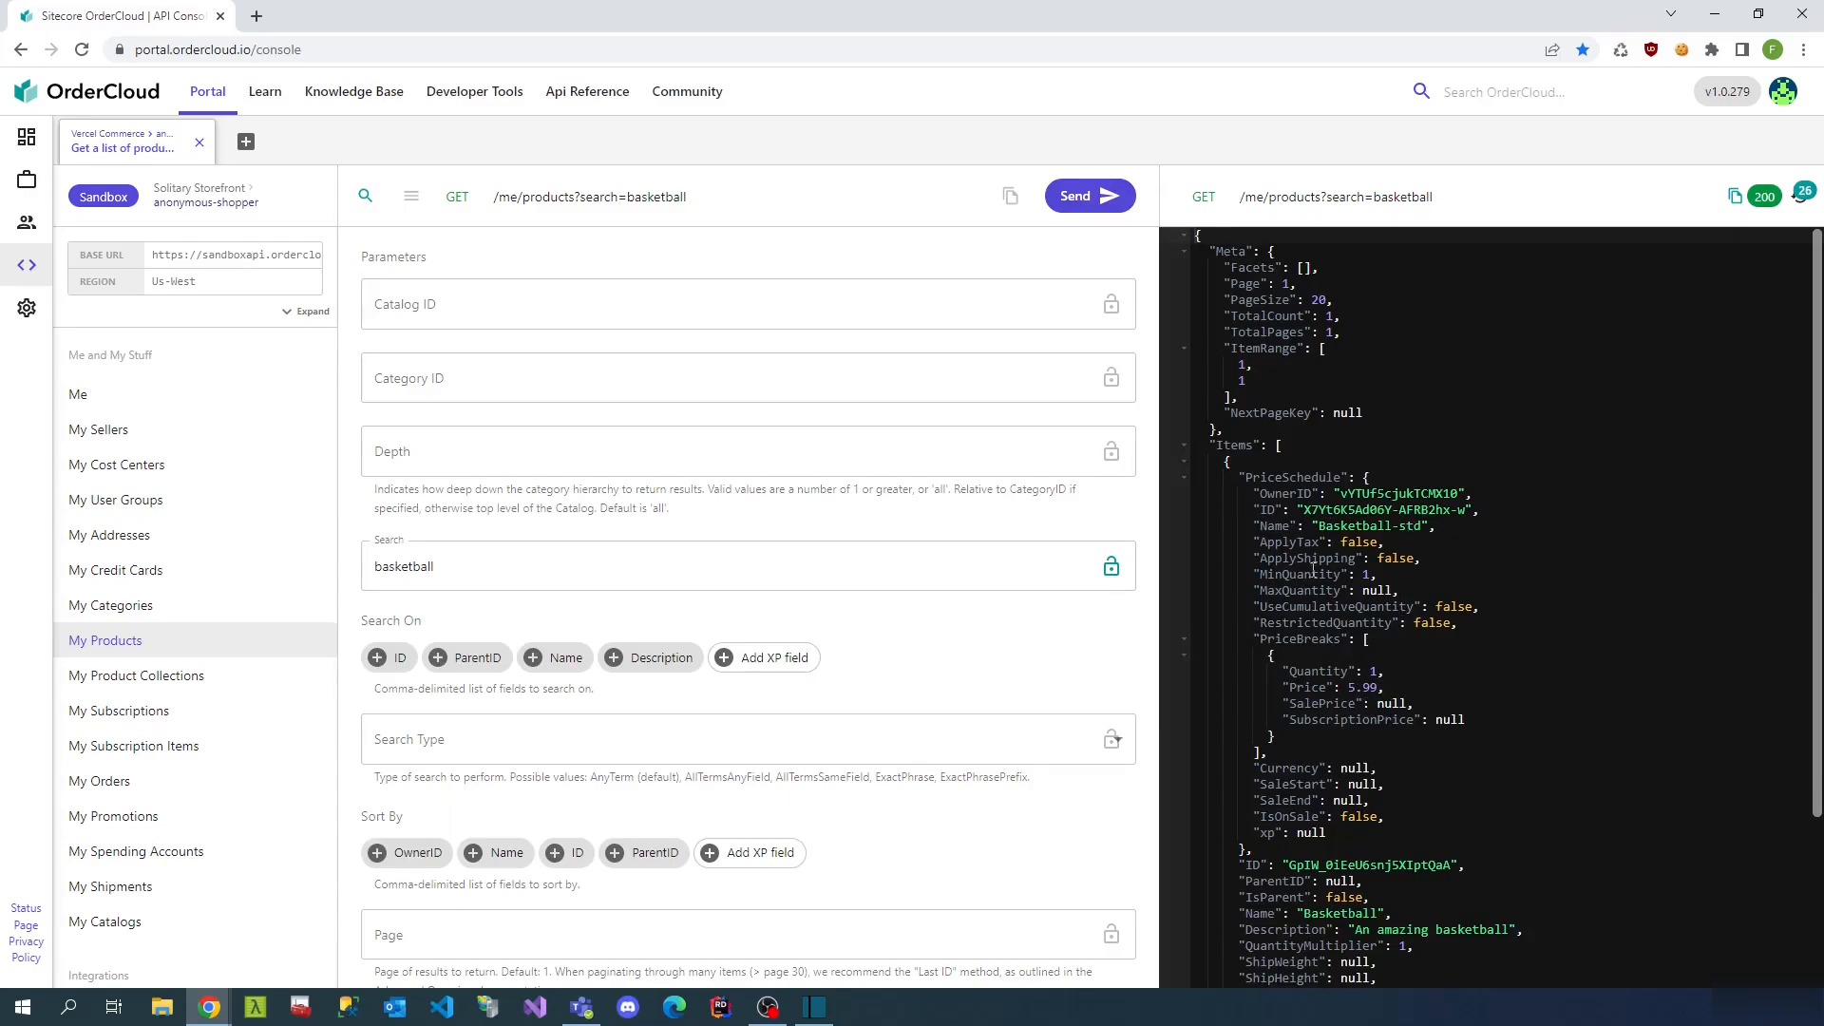
scroll(1273, 670, down, 2)
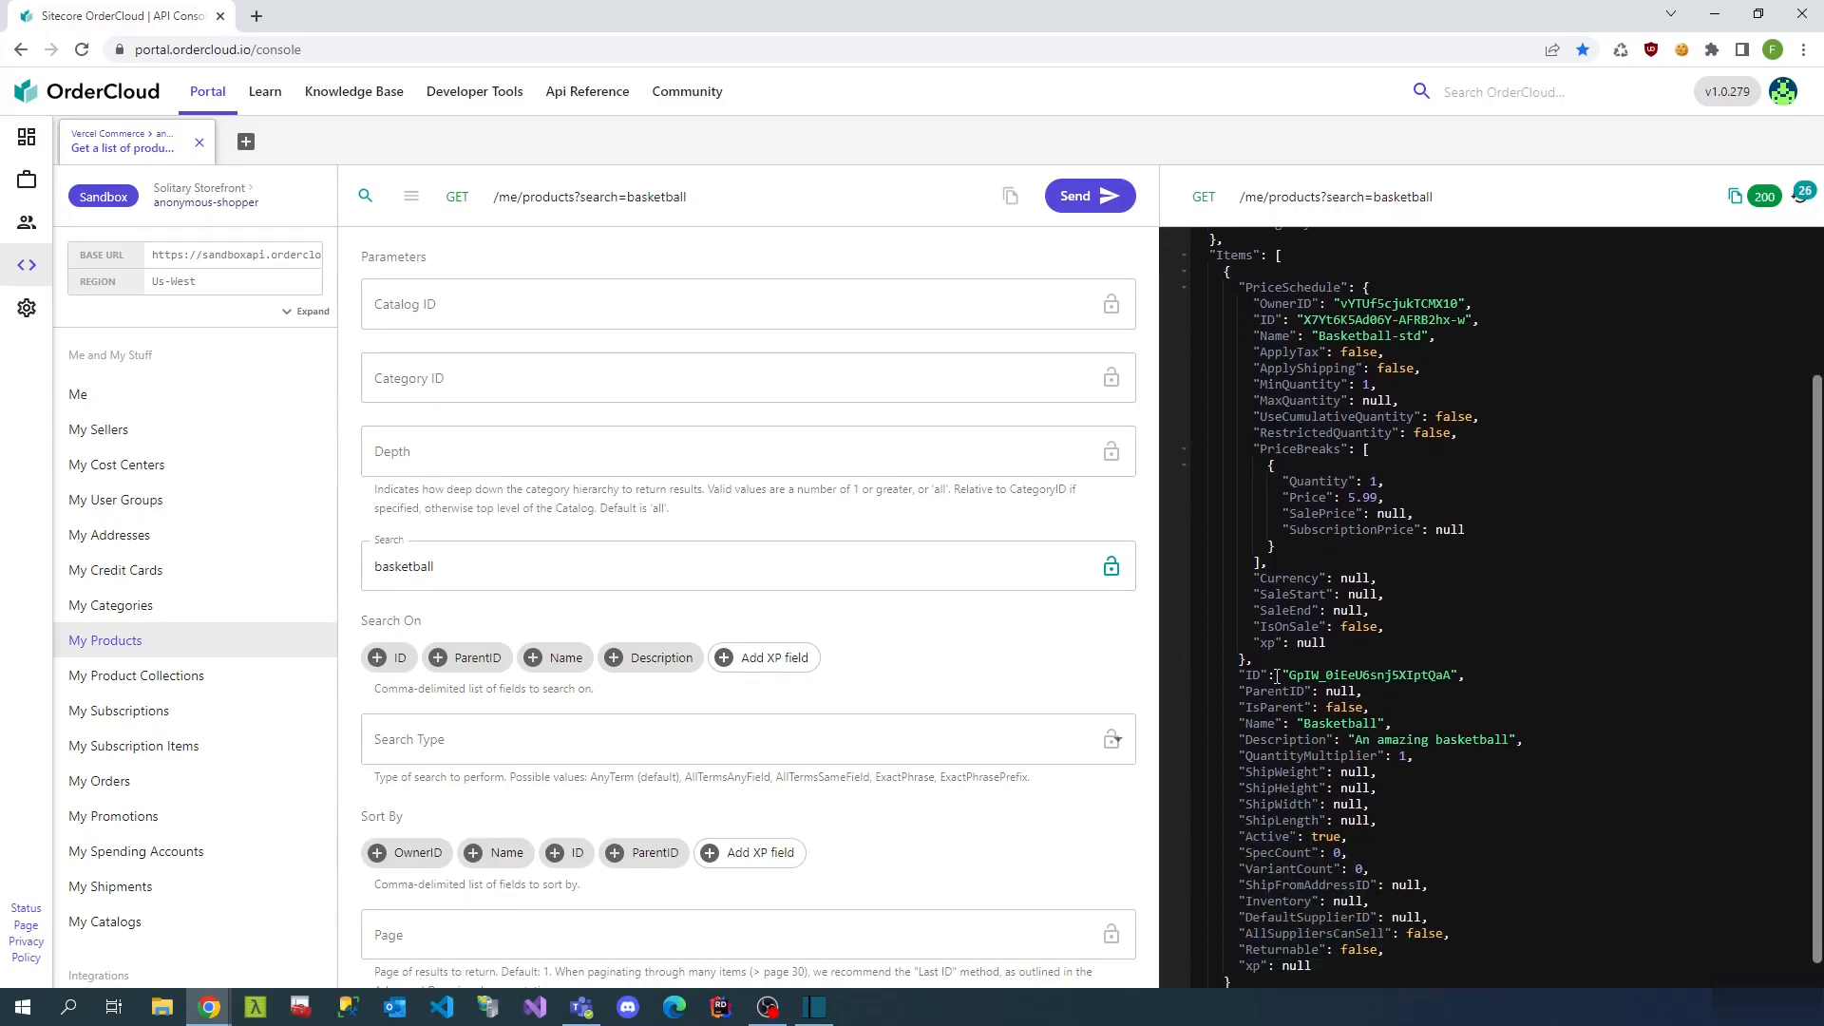
- Switch the user context to the Test company user and rerun the basketball search
click(132, 202)
drag(867, 247, 716, 249)
text(filip)
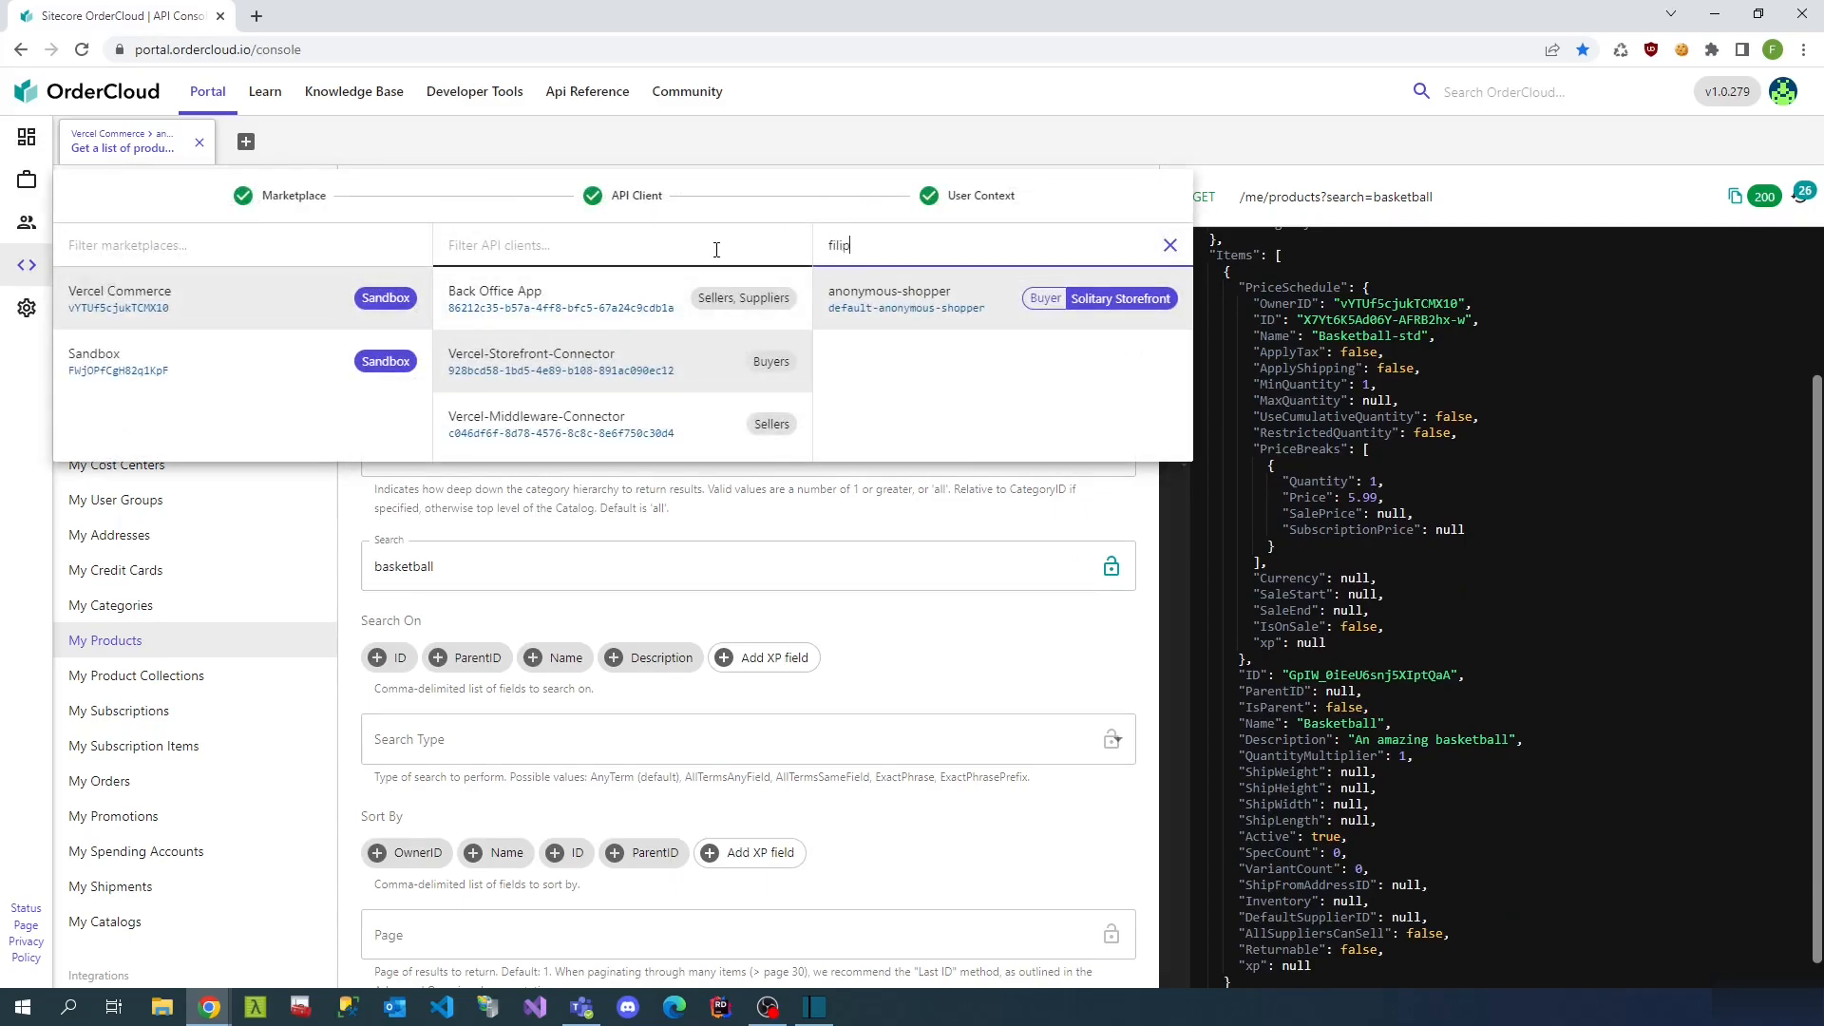
click(900, 316)
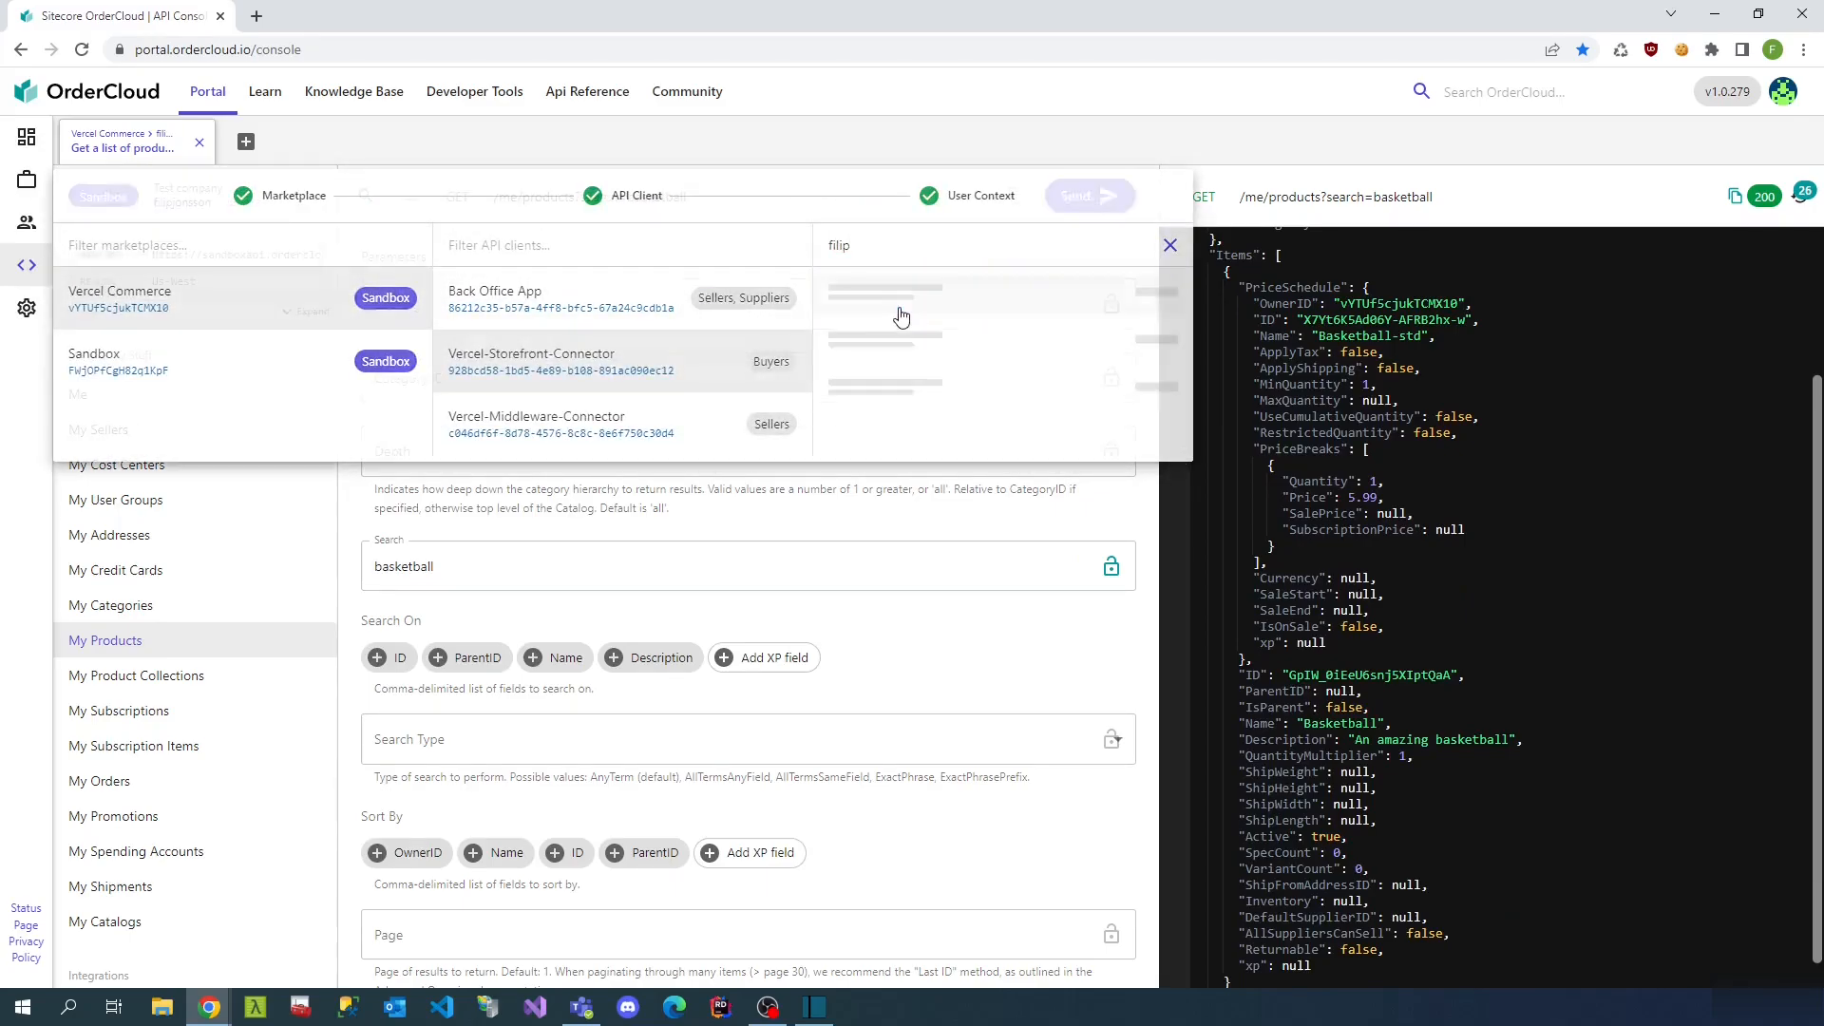
click(1108, 198)
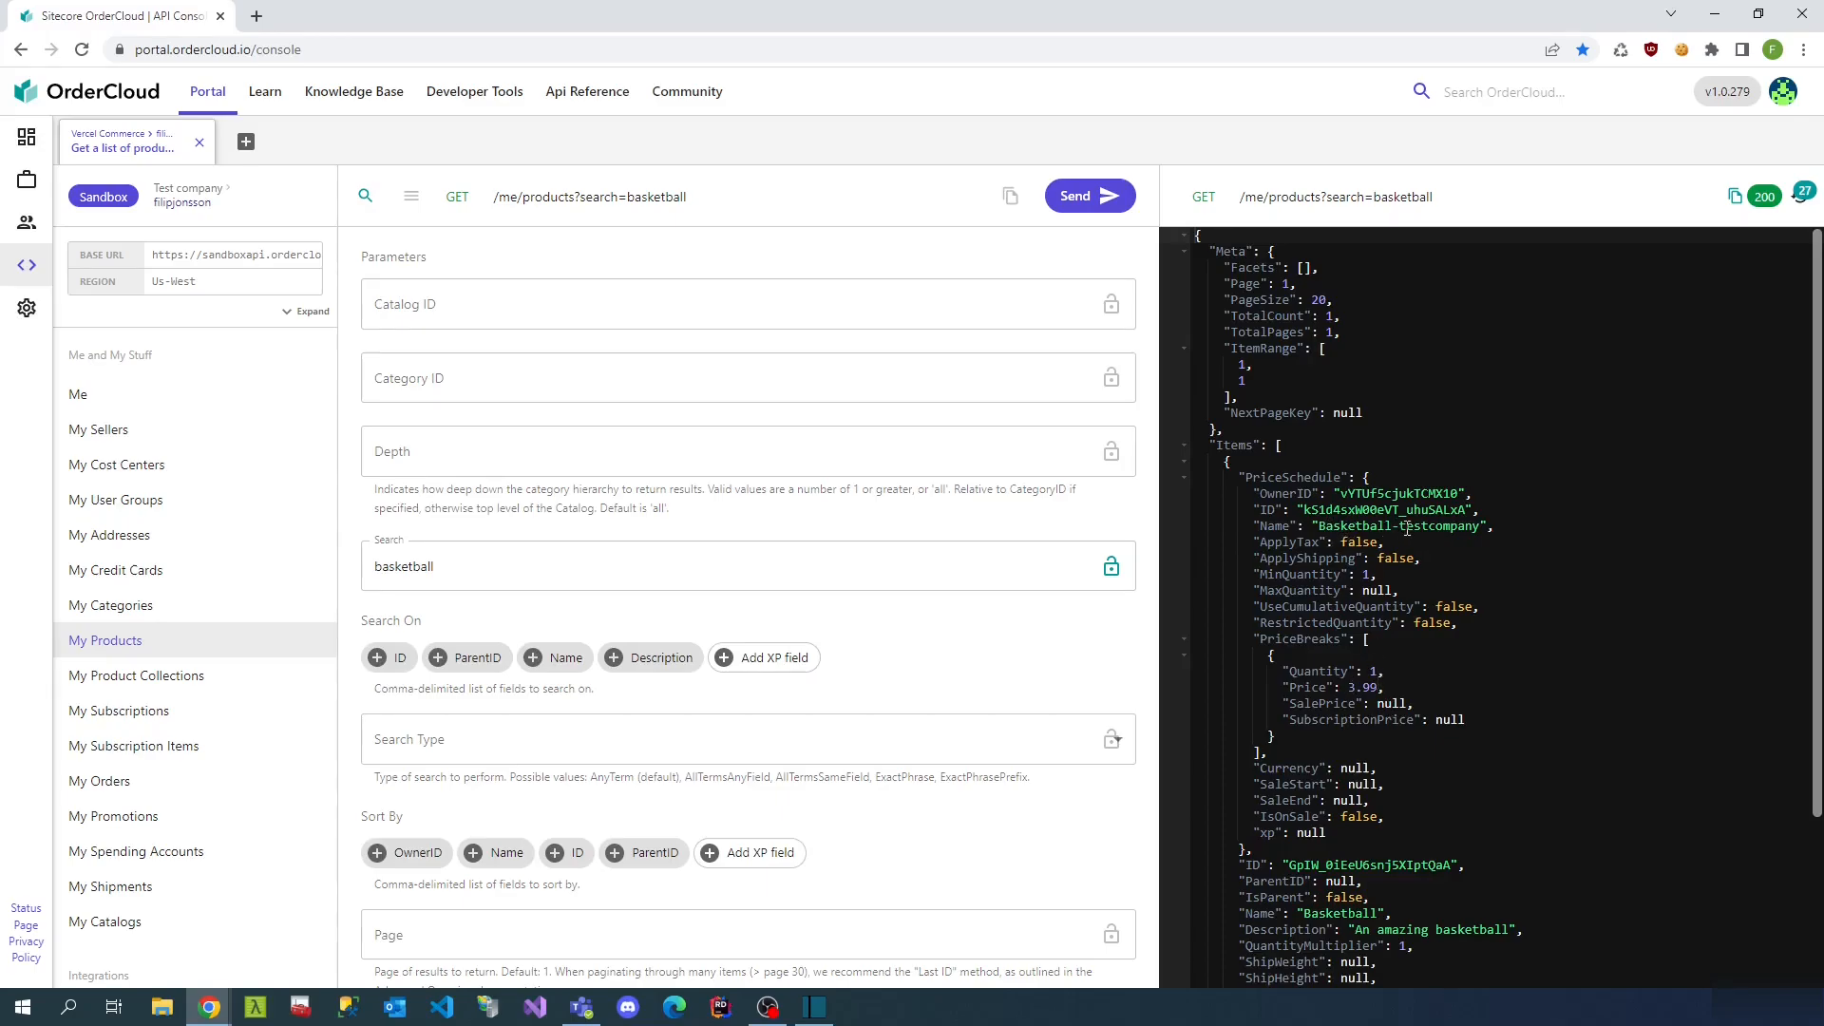
- Start the PowerPoint slideshow showing the closing Find me slide
scroll(1358, 608, down, 3)
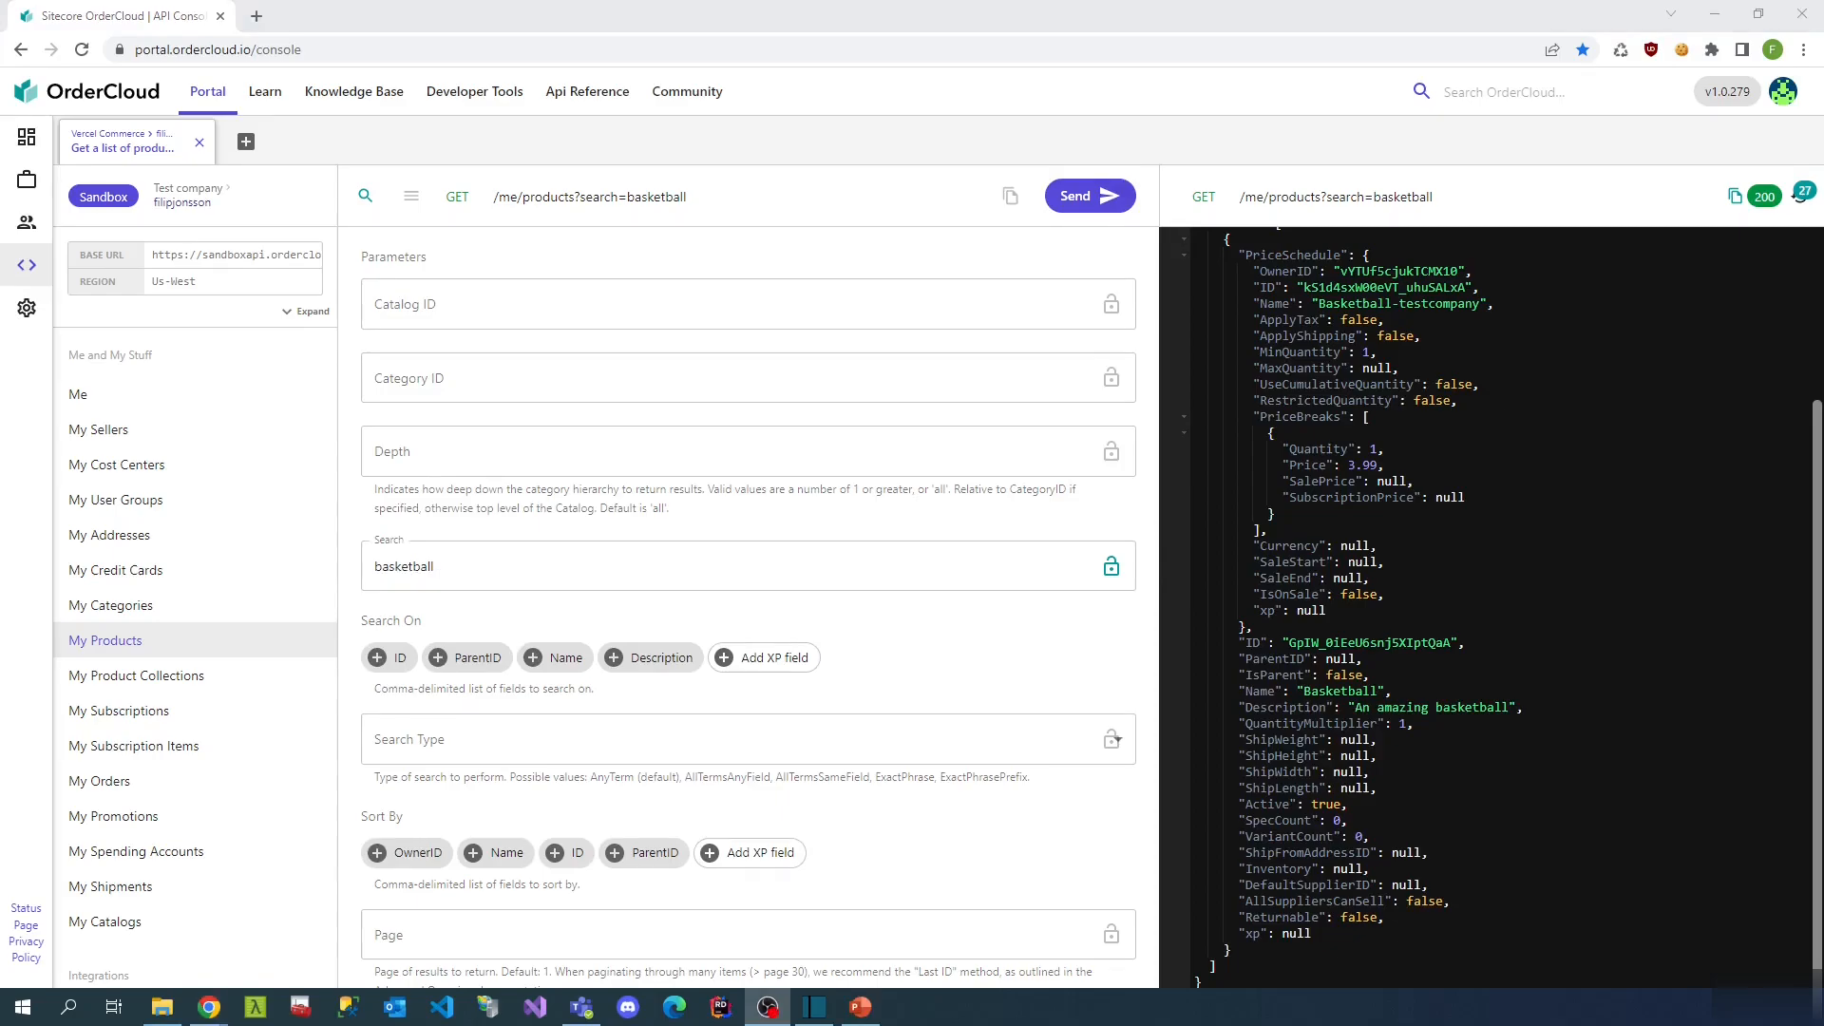
key(alt+Tab)
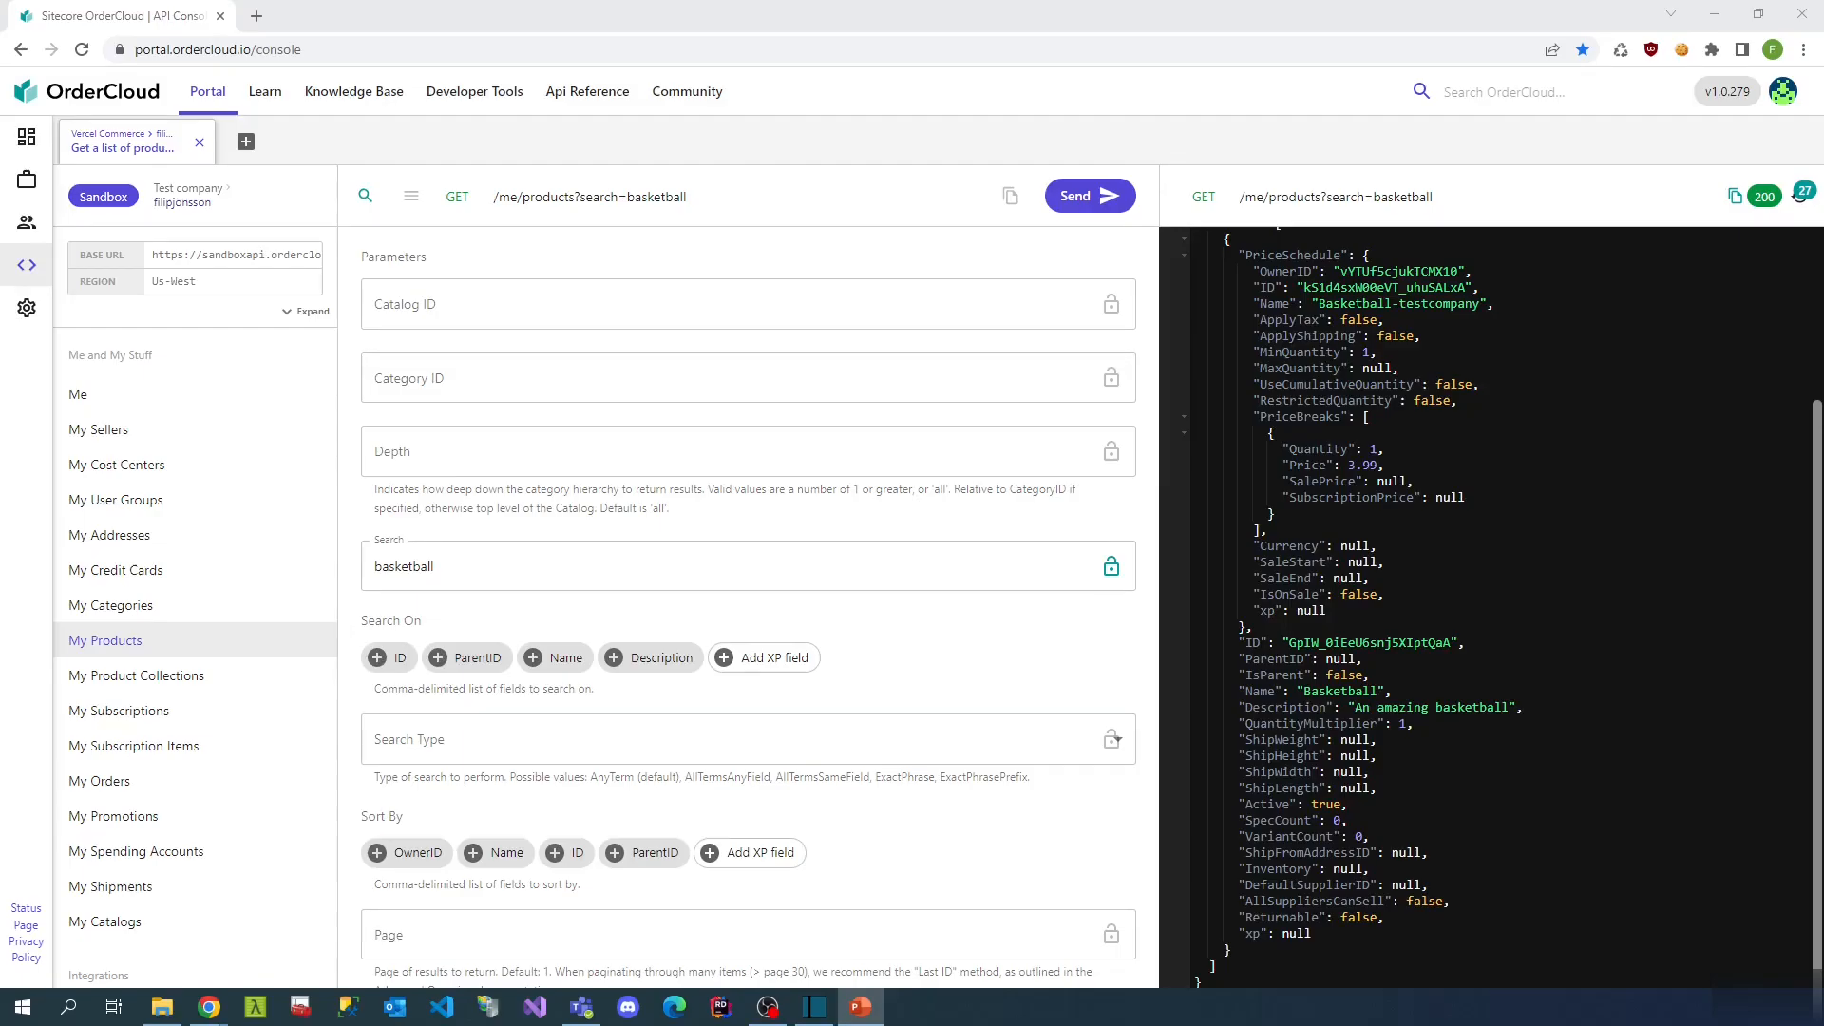
key(shift+F5)
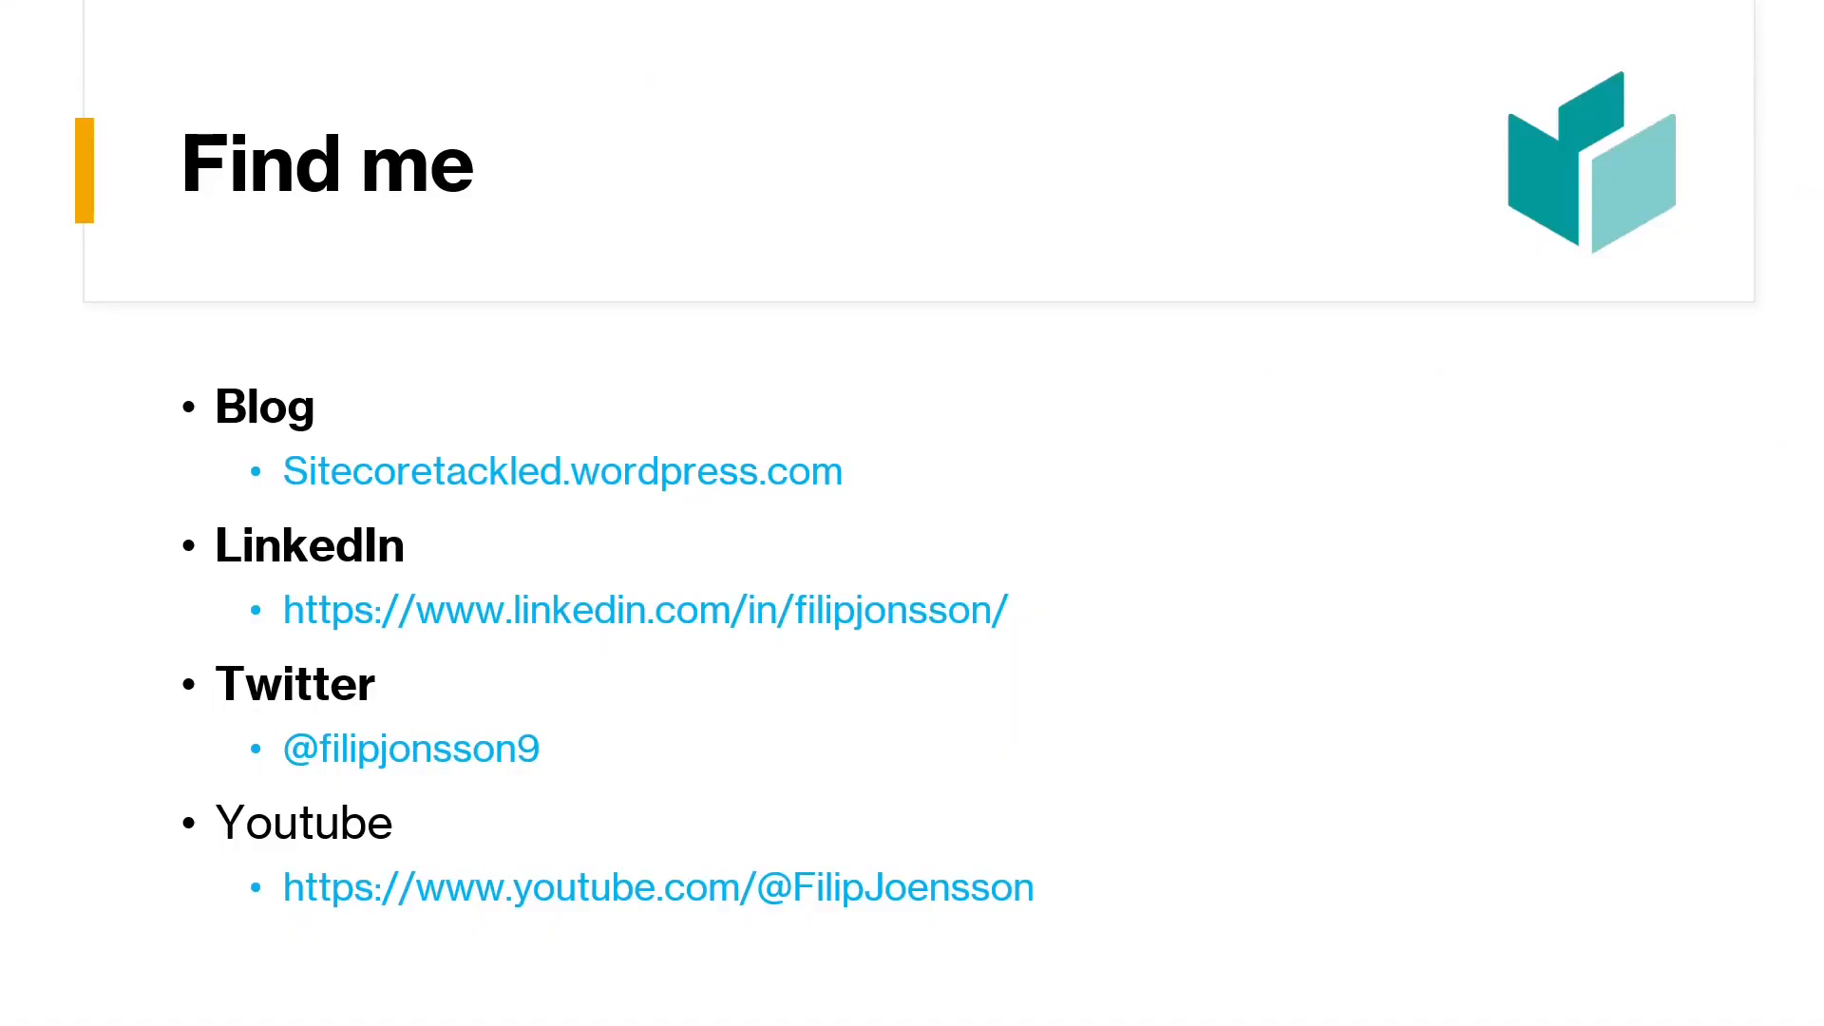